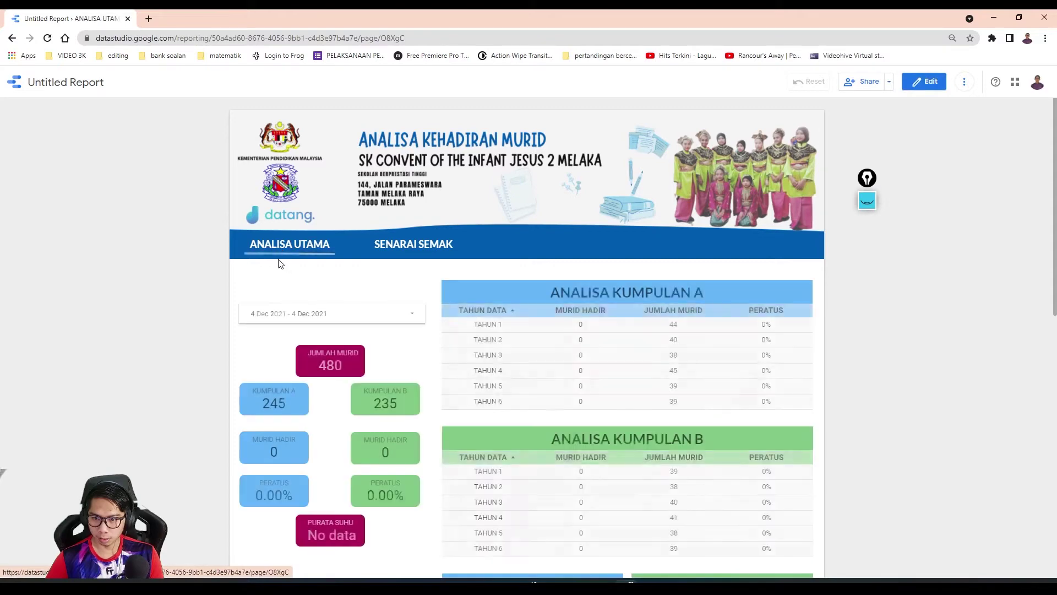
Step: Copy the underline beneath ANALISA UTAMA on page 1 and place the copy under SENARAI SEMAK on page 2
{"action": "left_click", "coordinate": [940, 84]}
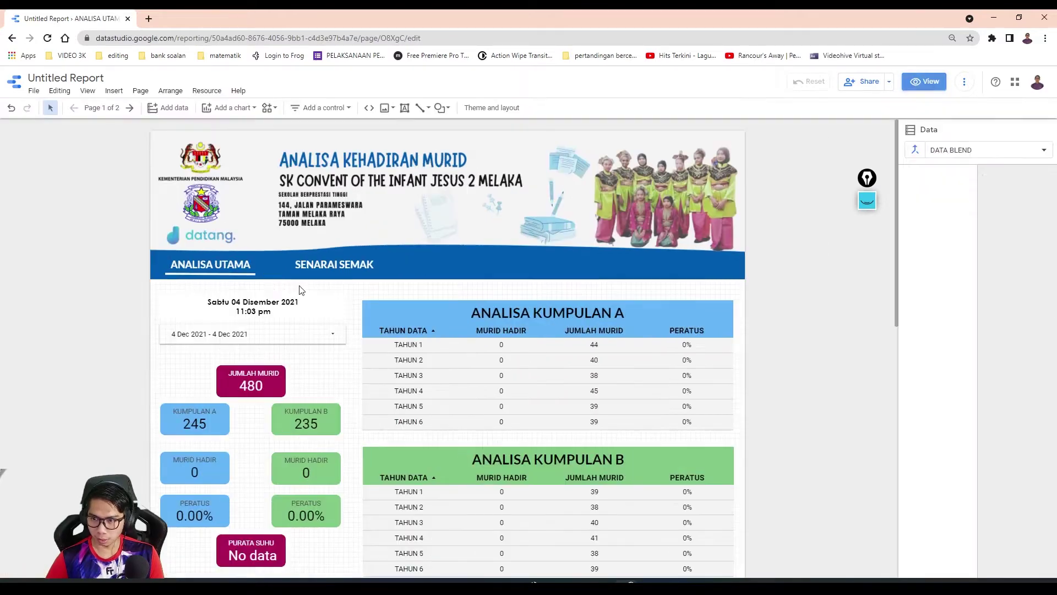
{"action": "left_click", "coordinate": [213, 274]}
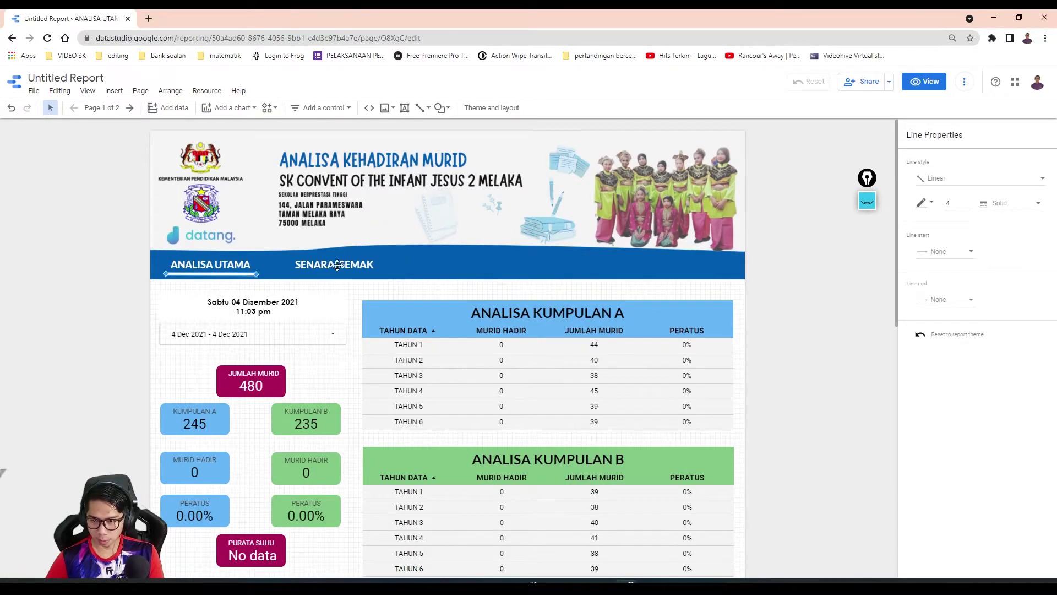
{"action": "left_click", "coordinate": [129, 107]}
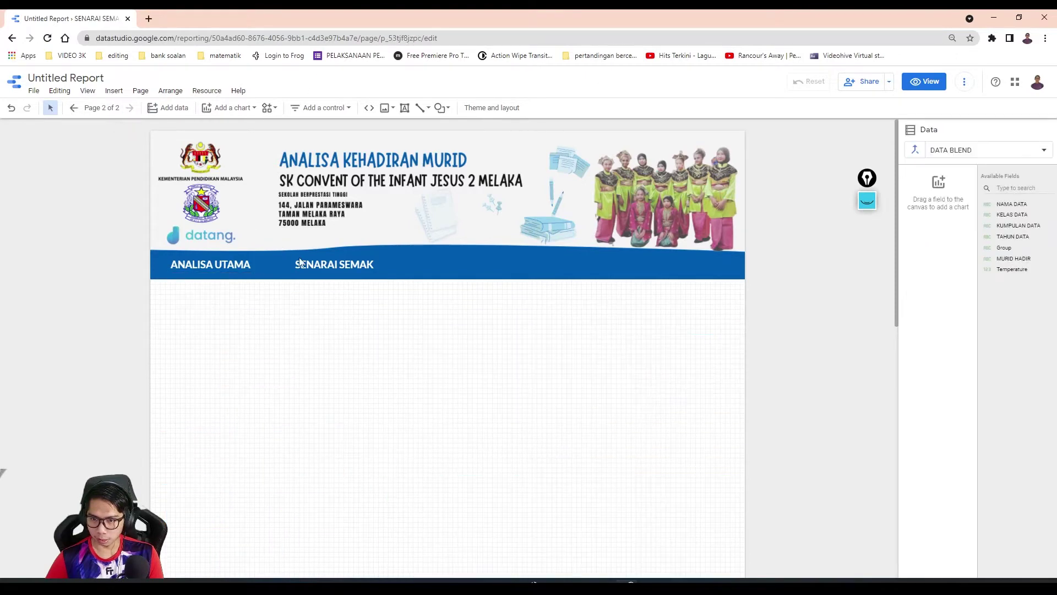
{"action": "key", "text": "ctrl+v"}
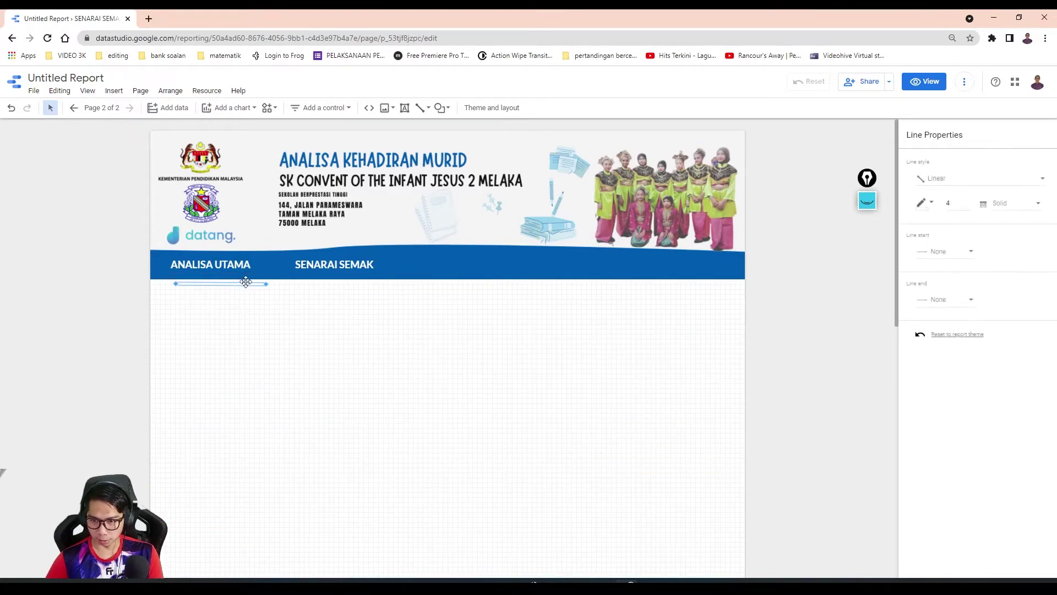
{"action": "left_click_drag", "start_coordinate": [240, 275], "coordinate": [373, 274]}
{"action": "left_click", "coordinate": [361, 309]}
{"action": "left_click", "coordinate": [404, 307]}
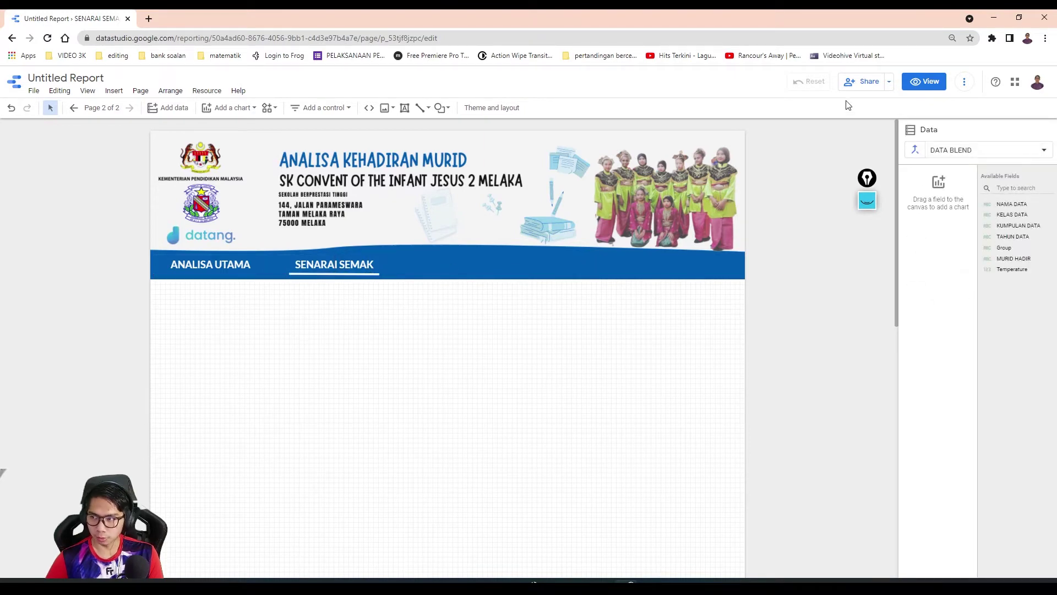
Step: Test the ANALISA UTAMA and SENARAI SEMAK navigation links in view mode, then return to editing the SENARAI SEMAK page
{"action": "left_click", "coordinate": [924, 81]}
{"action": "left_click", "coordinate": [296, 245]}
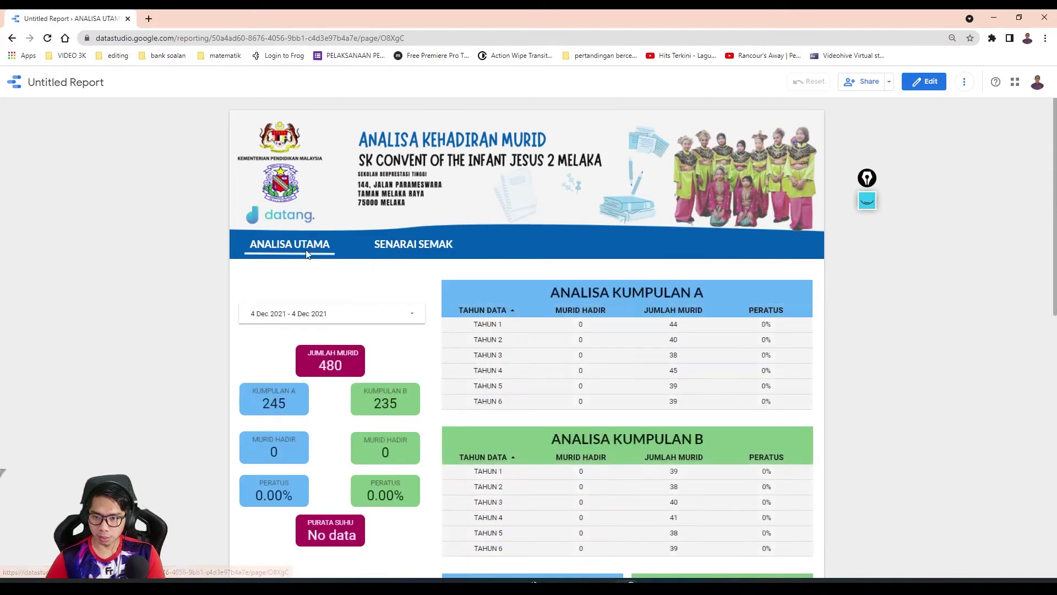
{"action": "left_click", "coordinate": [406, 250]}
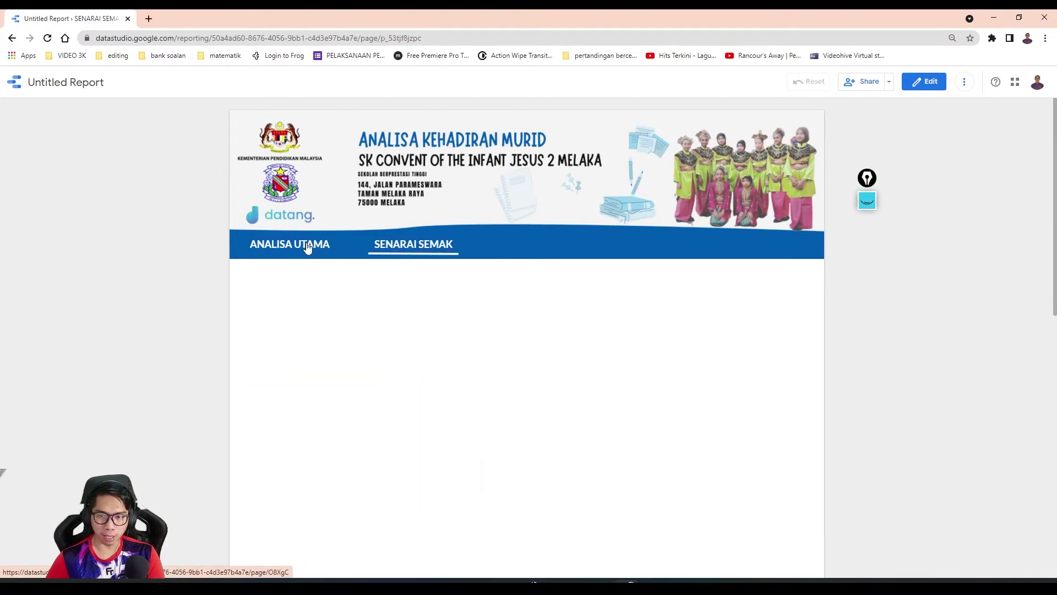
{"action": "left_click", "coordinate": [303, 246]}
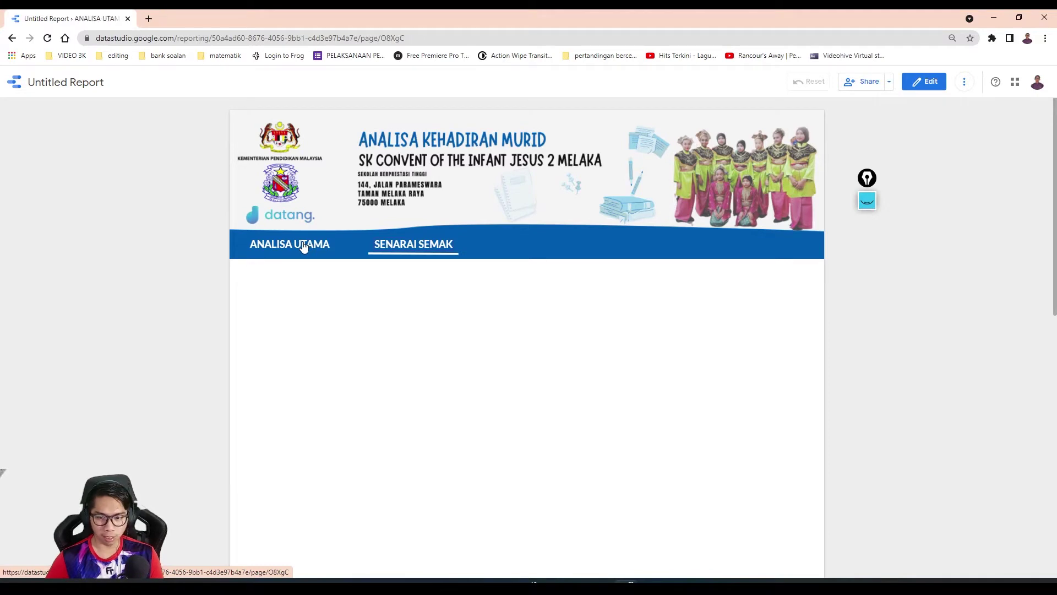
{"action": "left_click", "coordinate": [413, 247]}
{"action": "left_click", "coordinate": [272, 246]}
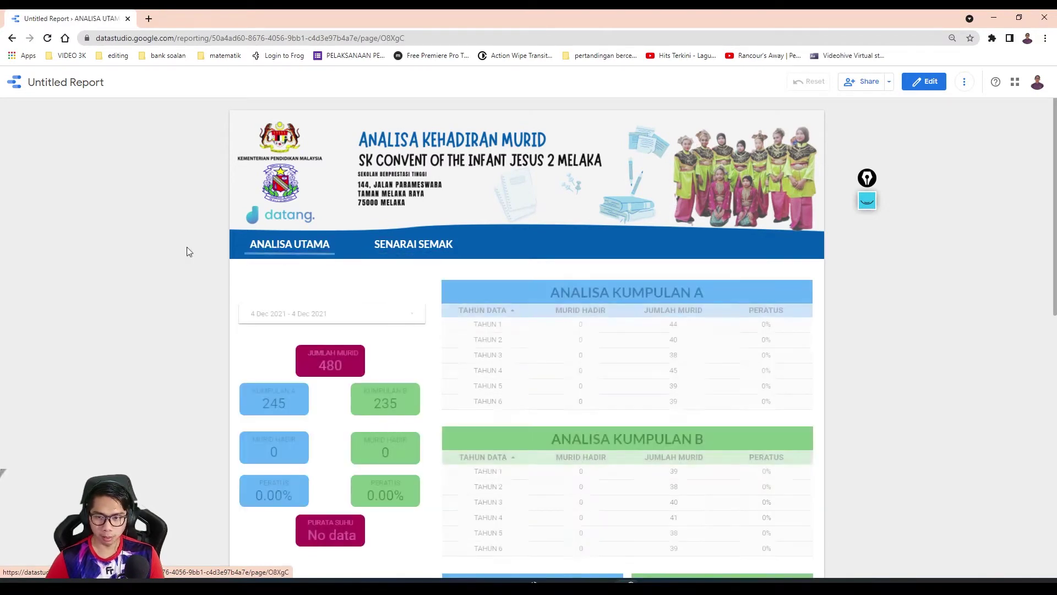
{"action": "left_click", "coordinate": [408, 249]}
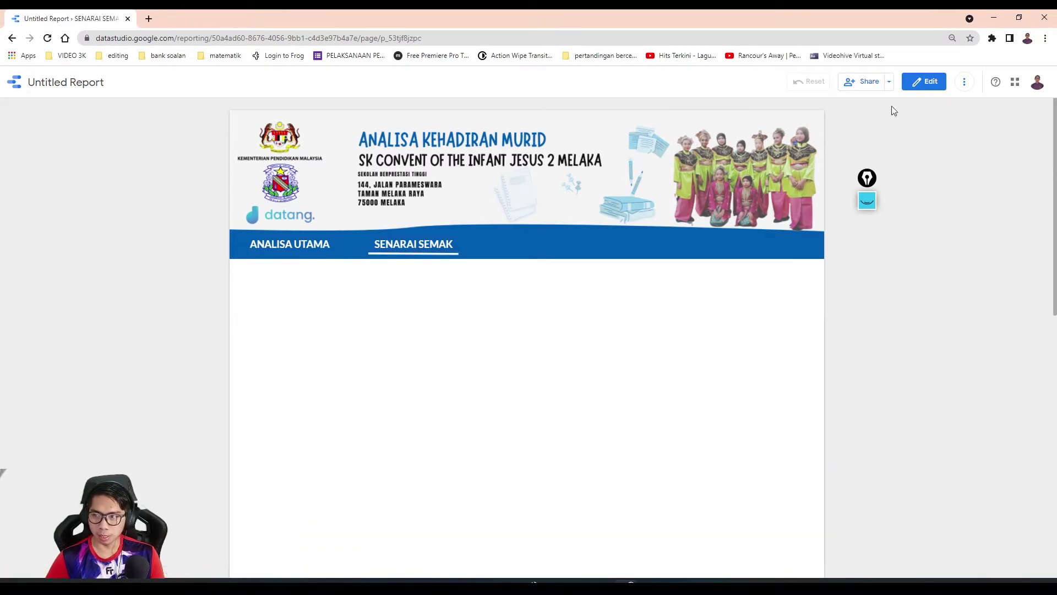
{"action": "left_click", "coordinate": [924, 82]}
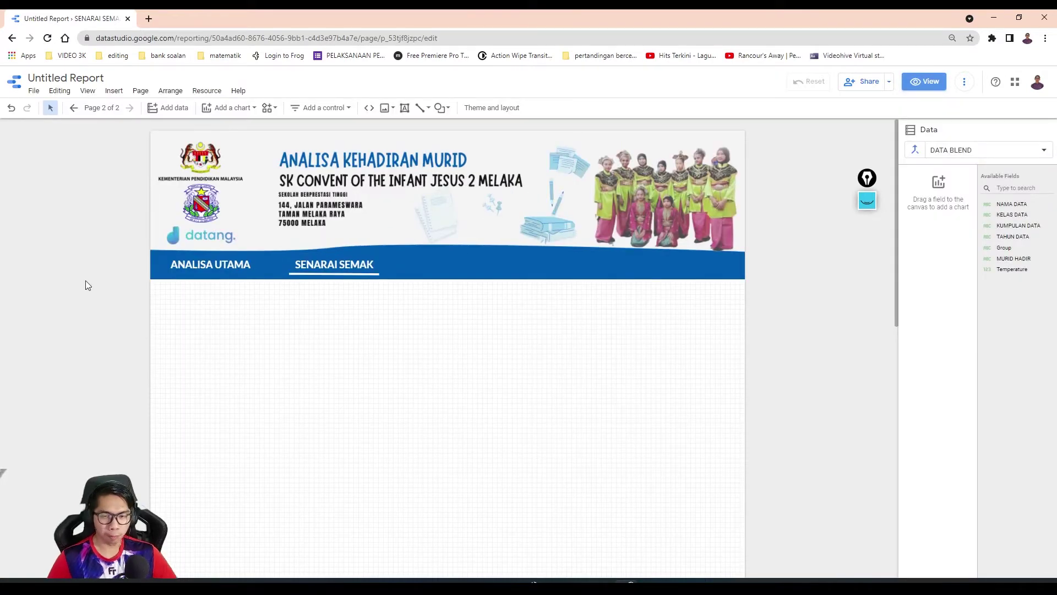
Step: Insert a table on the SENARAI SEMAK page and widen it to nearly the full page width
{"action": "left_click", "coordinate": [34, 92]}
{"action": "left_click", "coordinate": [33, 91]}
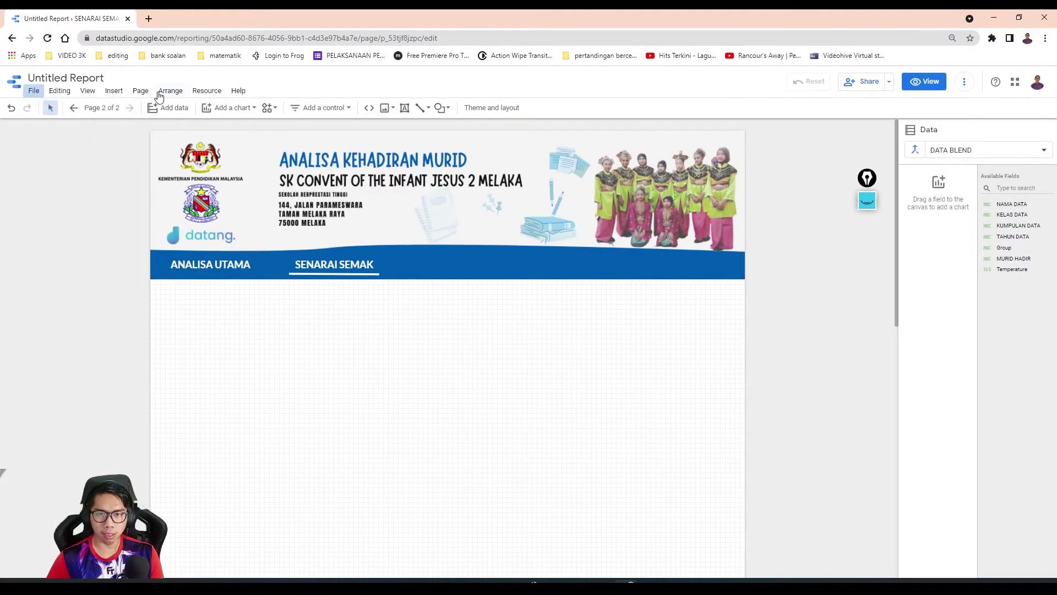
{"action": "left_click", "coordinate": [113, 90]}
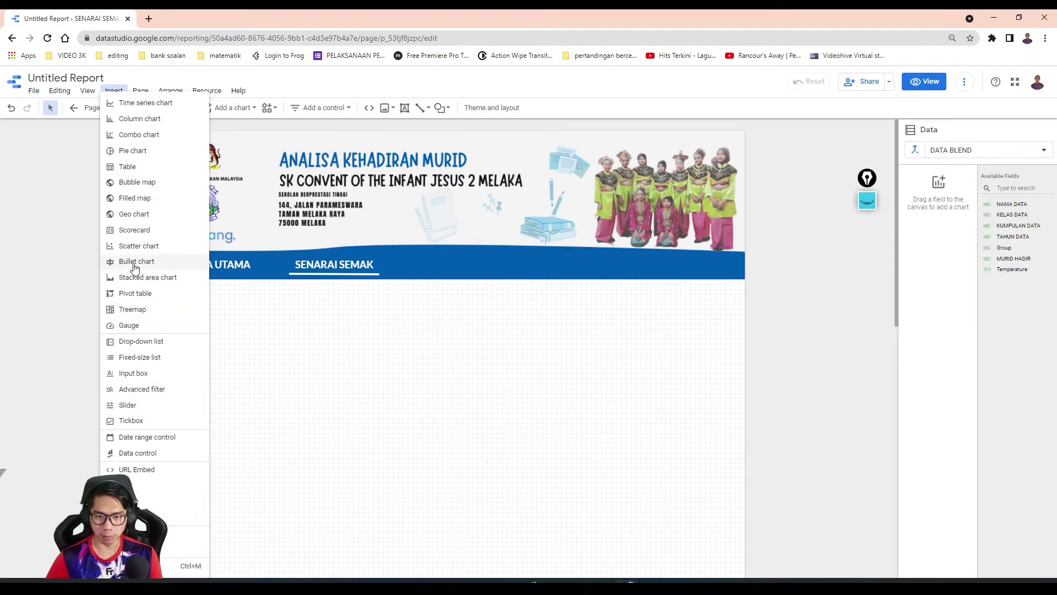
{"action": "left_click", "coordinate": [152, 166]}
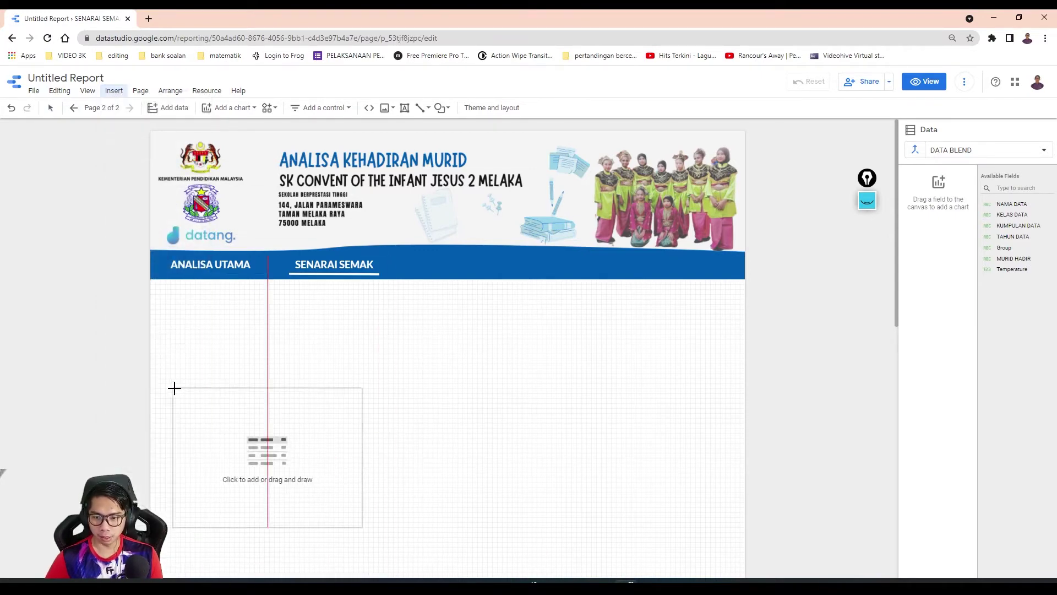
{"action": "left_click", "coordinate": [170, 424]}
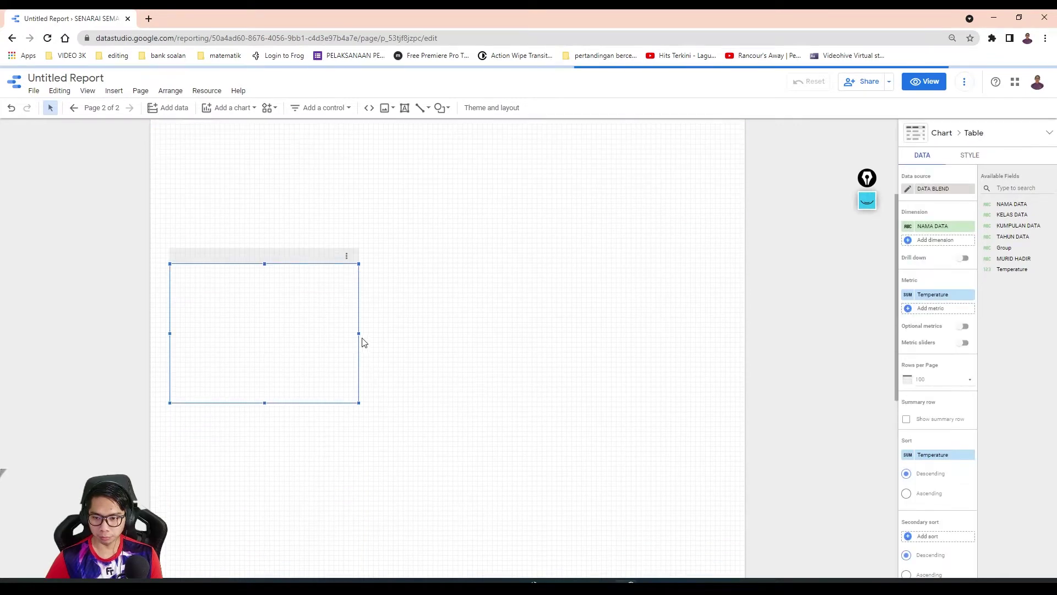
{"action": "left_click_drag", "start_coordinate": [359, 333], "coordinate": [734, 333]}
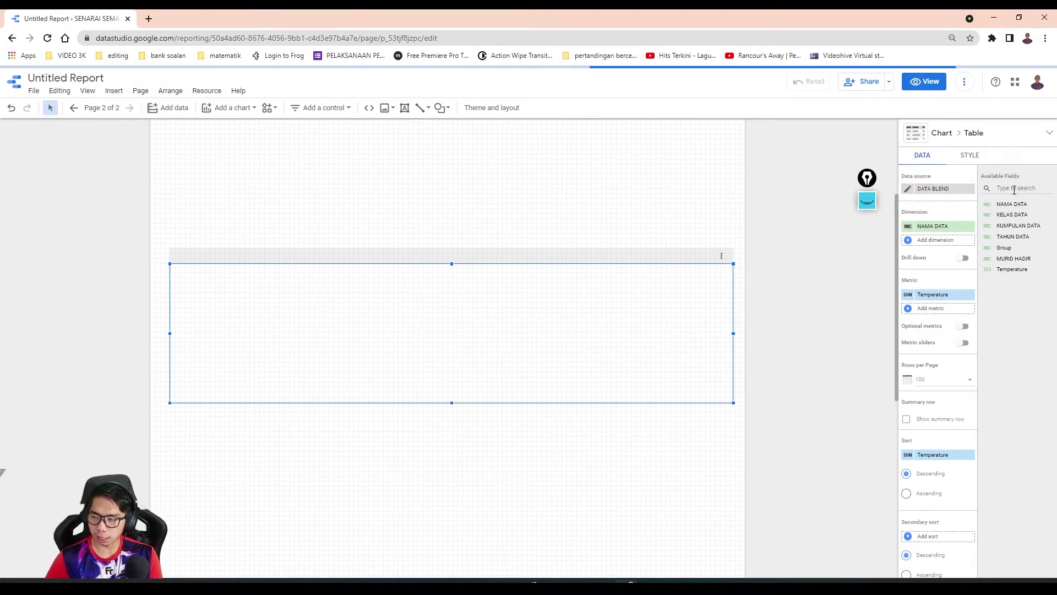
Step: Add KELAS DATA and KUMPULAN DATA as table dimensions and remove the Temperature metric
{"action": "left_click_drag", "start_coordinate": [1012, 214], "coordinate": [948, 240]}
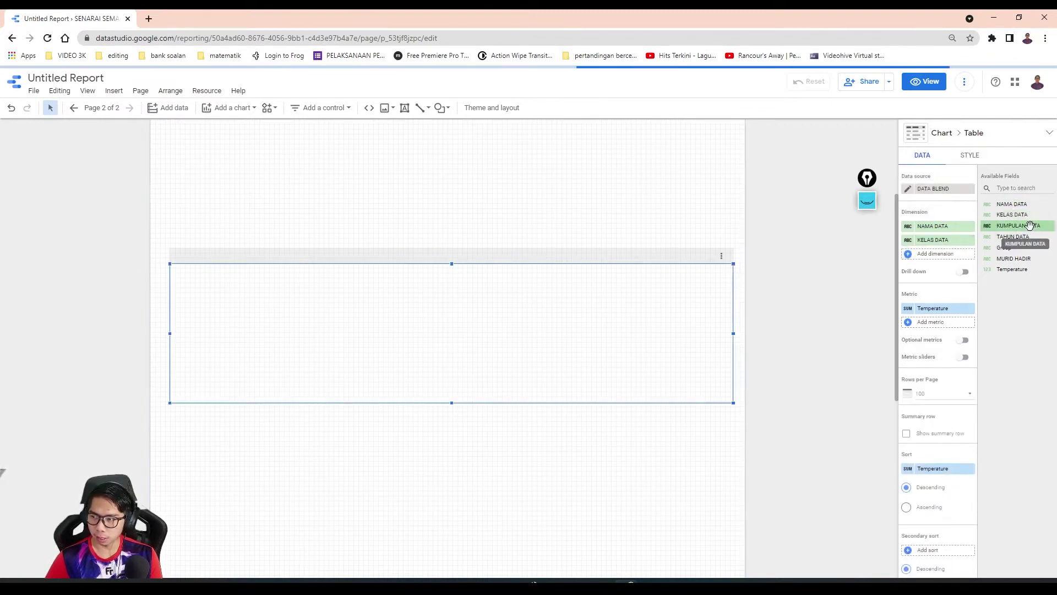
{"action": "left_click_drag", "start_coordinate": [1033, 227], "coordinate": [938, 253]}
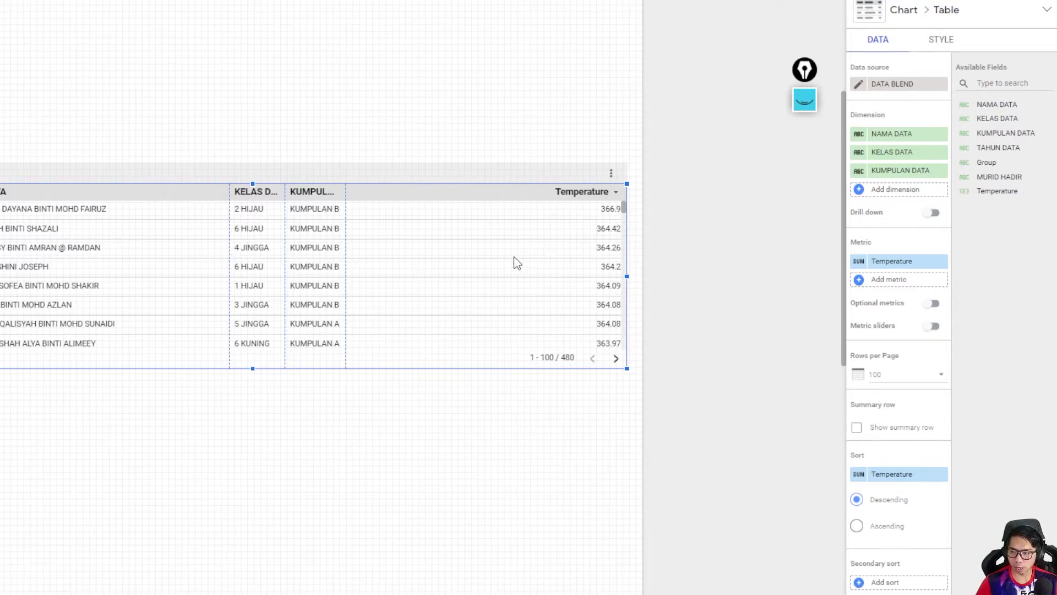
{"action": "left_click", "coordinate": [941, 261]}
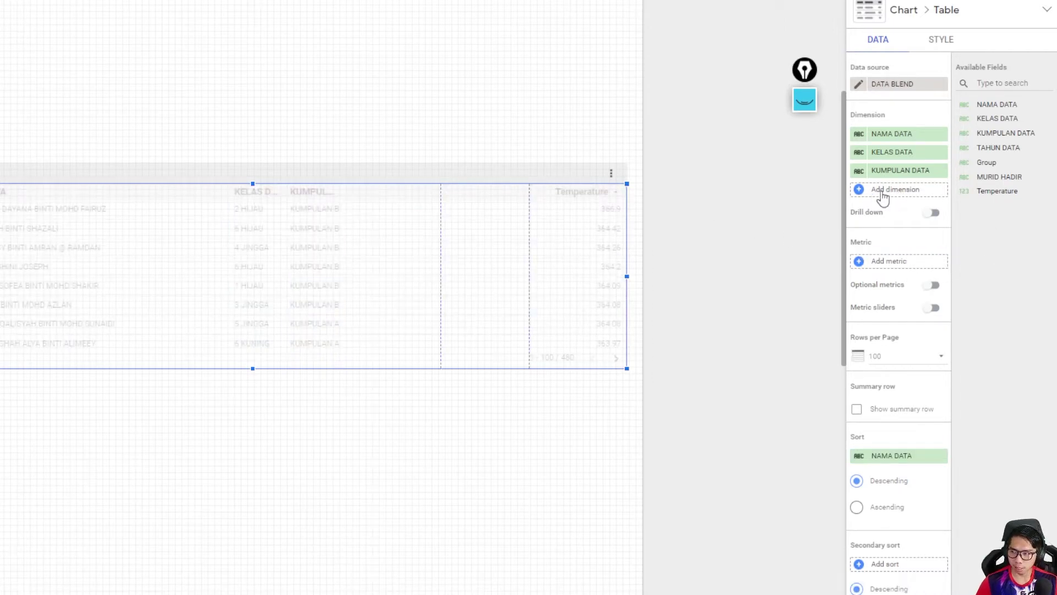
Step: Create a new calculated dimension field for the table and name it STATUS
{"action": "left_click", "coordinate": [887, 195]}
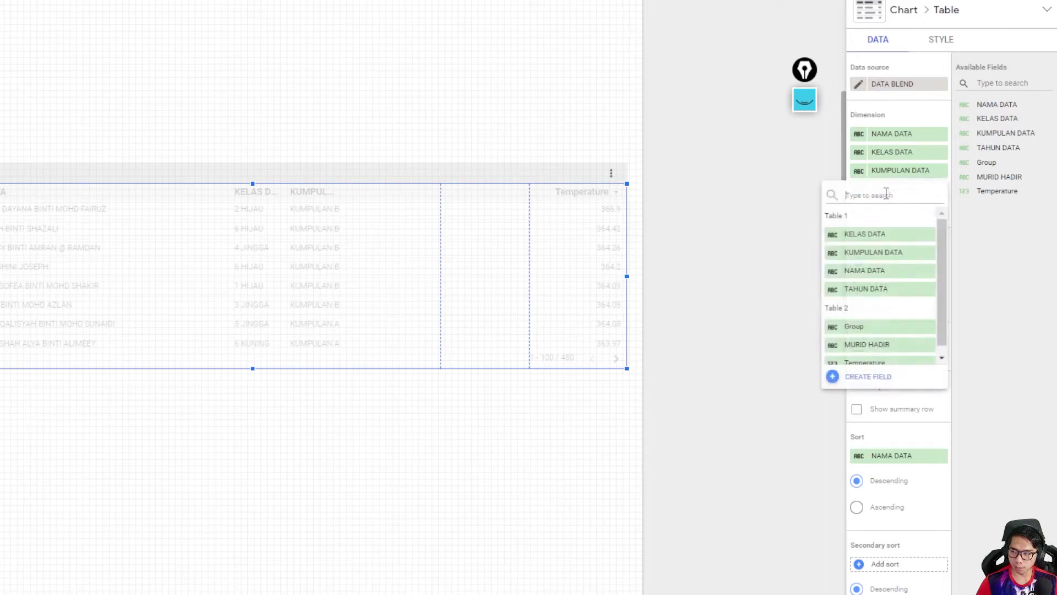
{"action": "left_click", "coordinate": [991, 238]}
{"action": "left_click", "coordinate": [890, 197]}
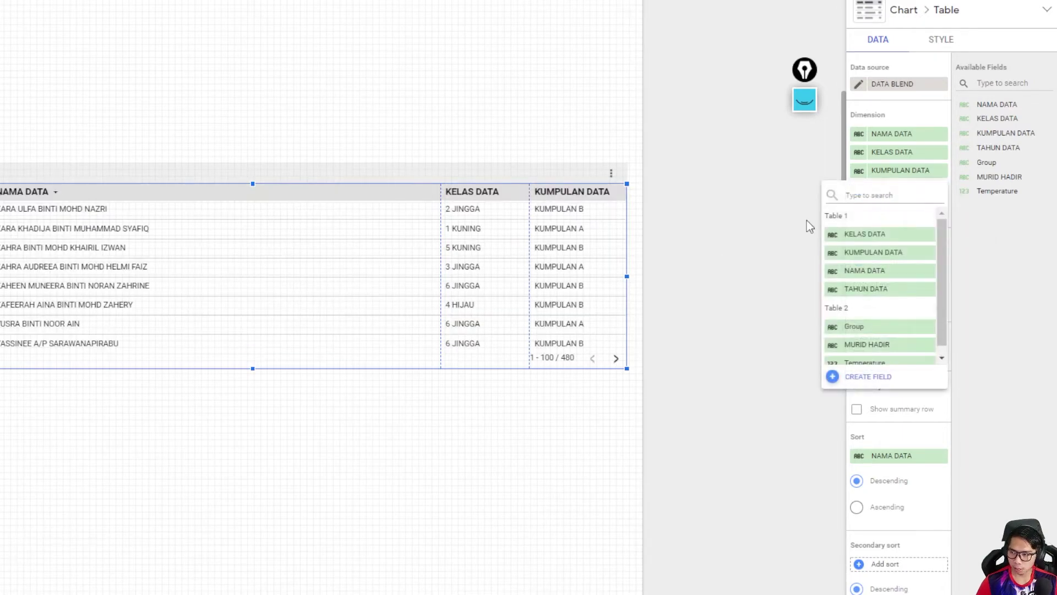
{"action": "left_click", "coordinate": [867, 377]}
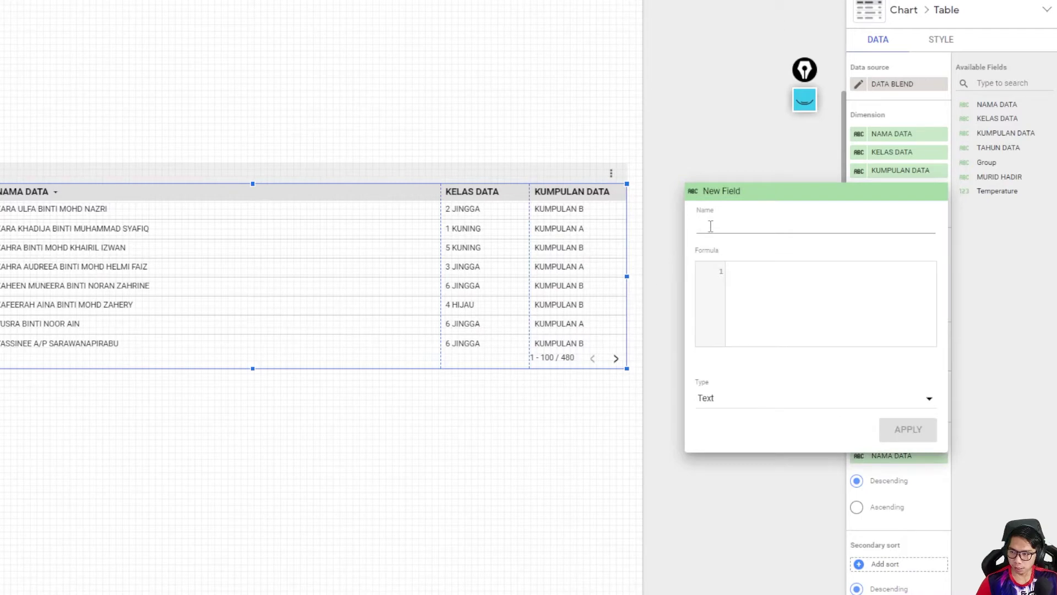
{"action": "type", "text": "st"}
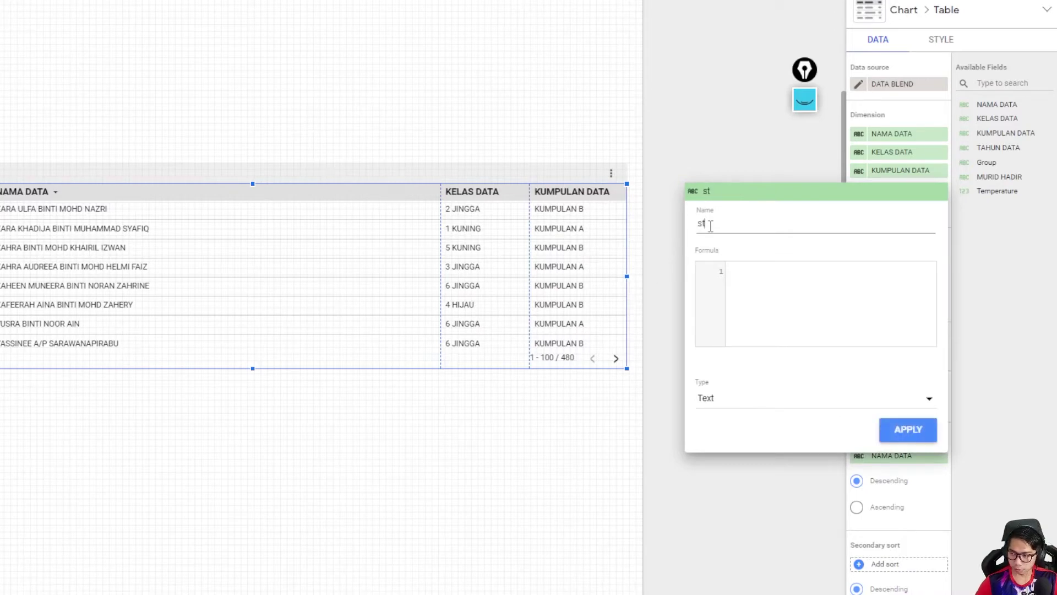
{"action": "key", "text": "BackSpace"}
{"action": "key", "text": "BackSpace"}
{"action": "type", "text": "STATUS"}
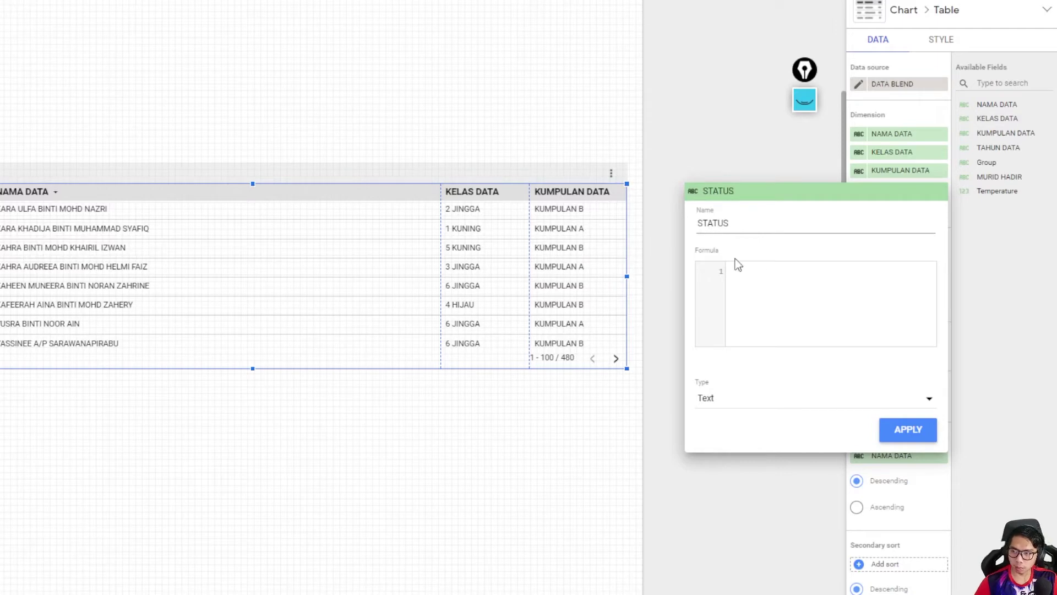
{"action": "left_click", "coordinate": [769, 275]}
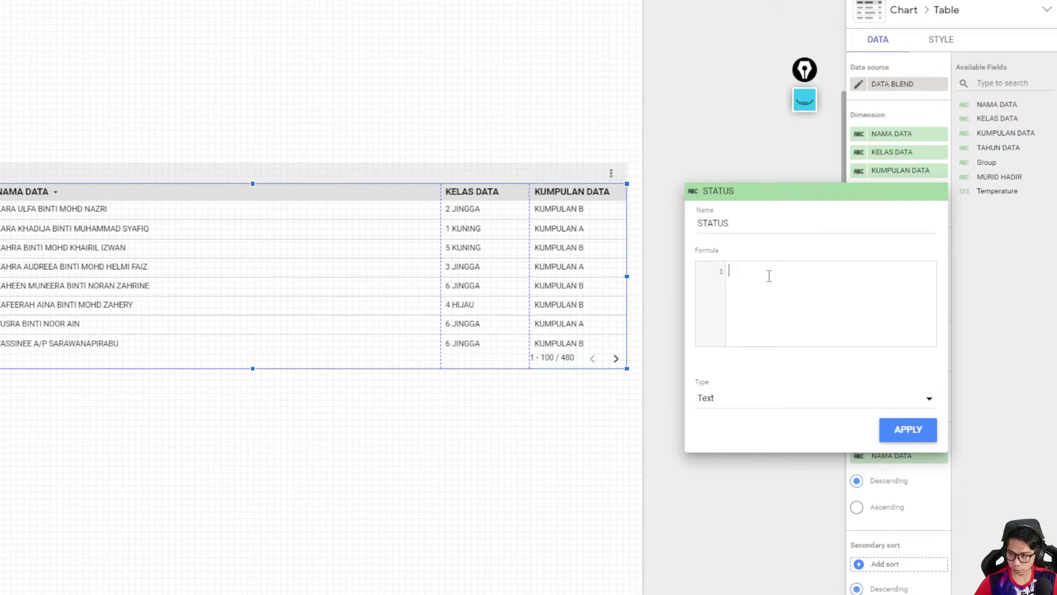
{"action": "type", "text": "W"}
{"action": "key", "text": "BackSpace"}
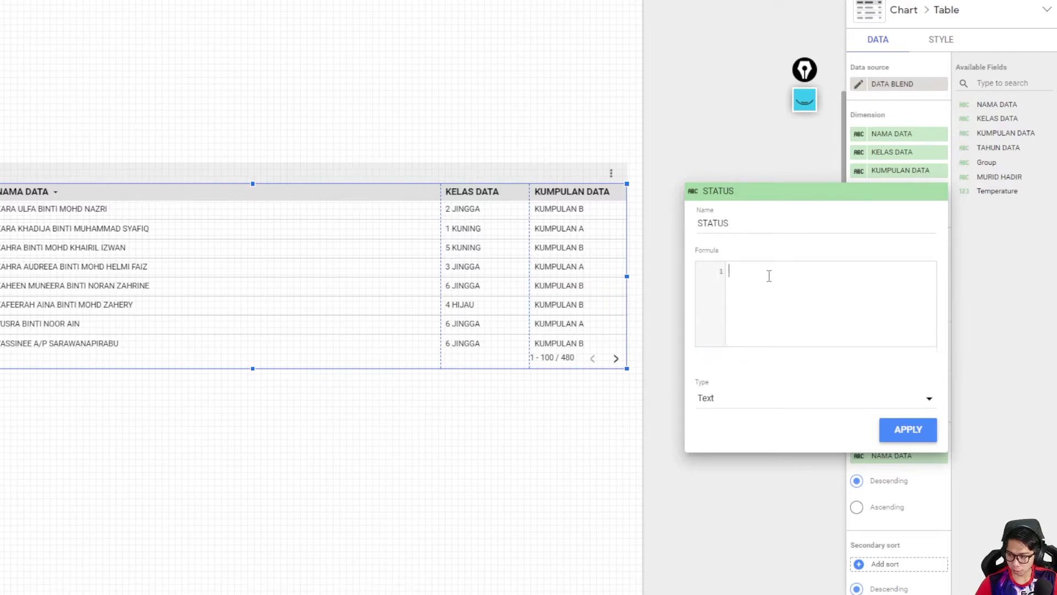
{"action": "type", "text": "when"}
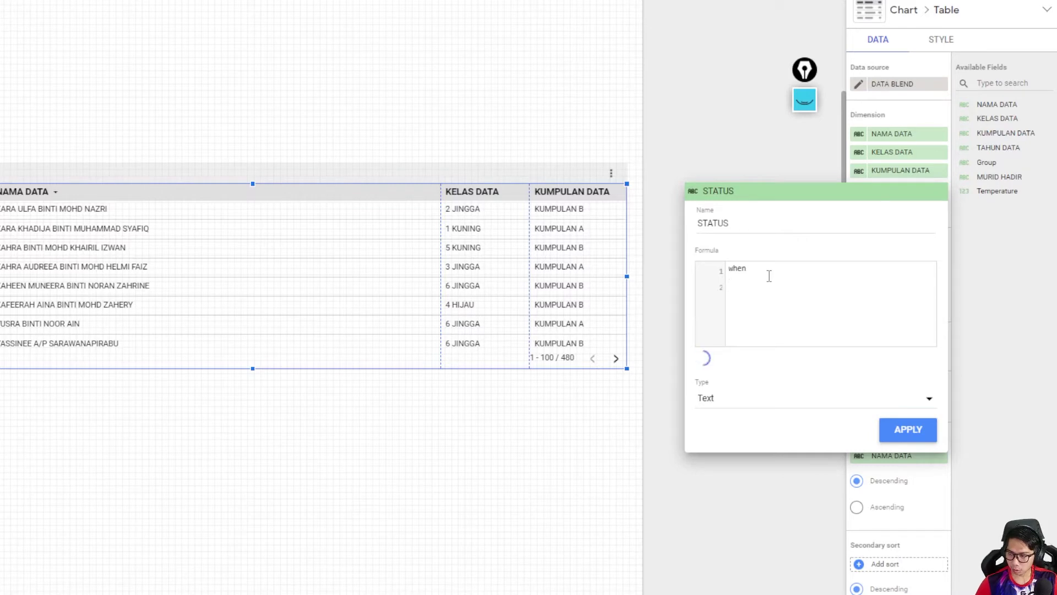
{"action": "key", "text": "BackSpace"}
{"action": "key", "text": "BackSpace"}
{"action": "key", "text": "BackSpace"}
{"action": "key", "text": "BackSpace"}
{"action": "type", "text": "when"}
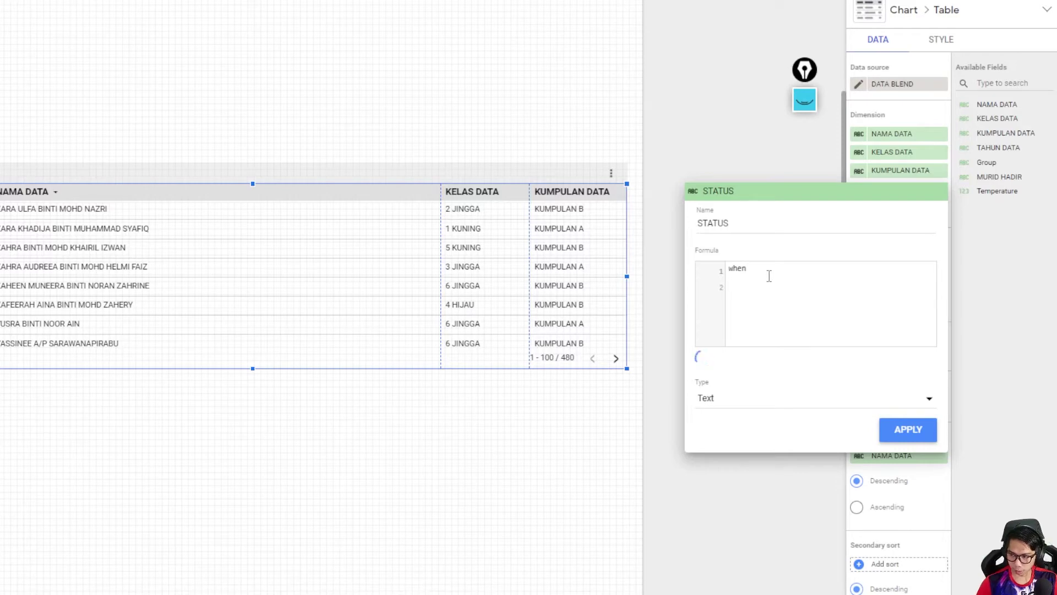
{"action": "key", "text": "BackSpace"}
{"action": "key", "text": "BackSpace"}
{"action": "key", "text": "BackSpace"}
{"action": "key", "text": "BackSpace"}
{"action": "key", "text": "BackSpace"}
Step: Start the STATUS formula as a case statement with the condition when Temperature is null
{"action": "type", "text": "ca"}
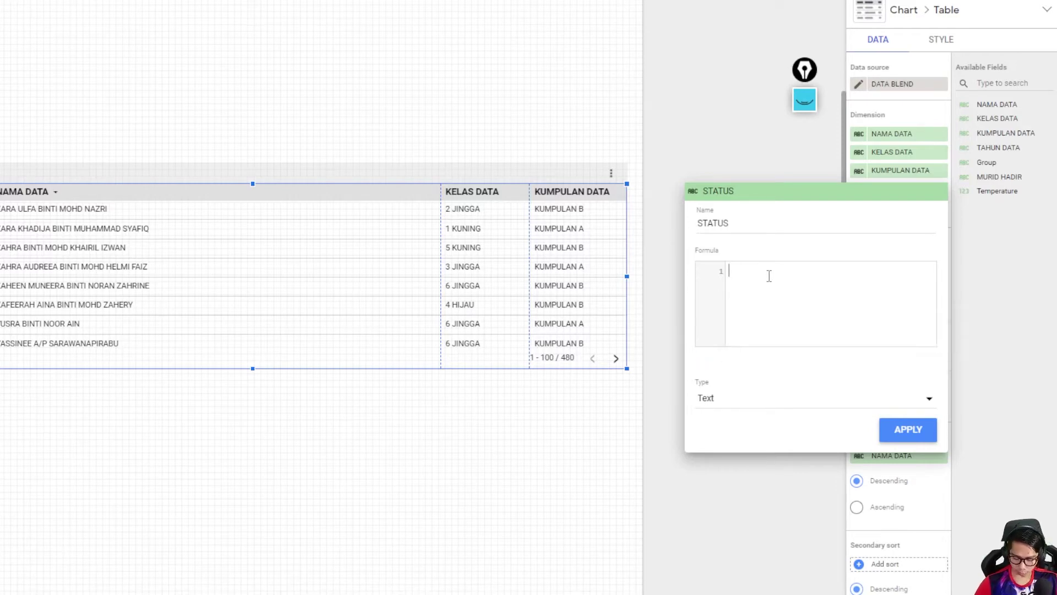
{"action": "type", "text": "se"}
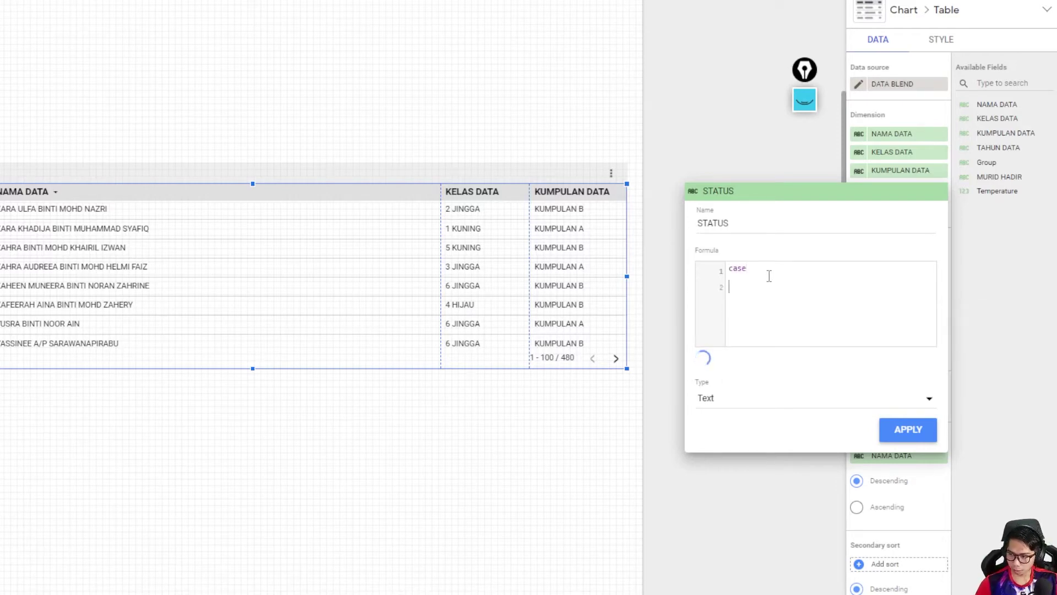
{"action": "type", "text": "when "}
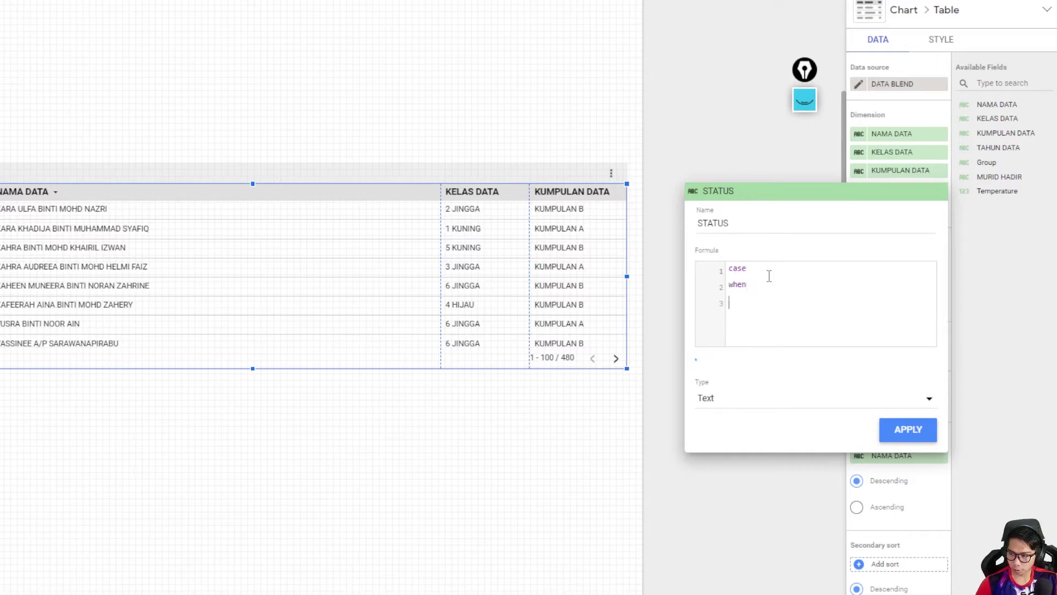
{"action": "type", "text": "tempe"}
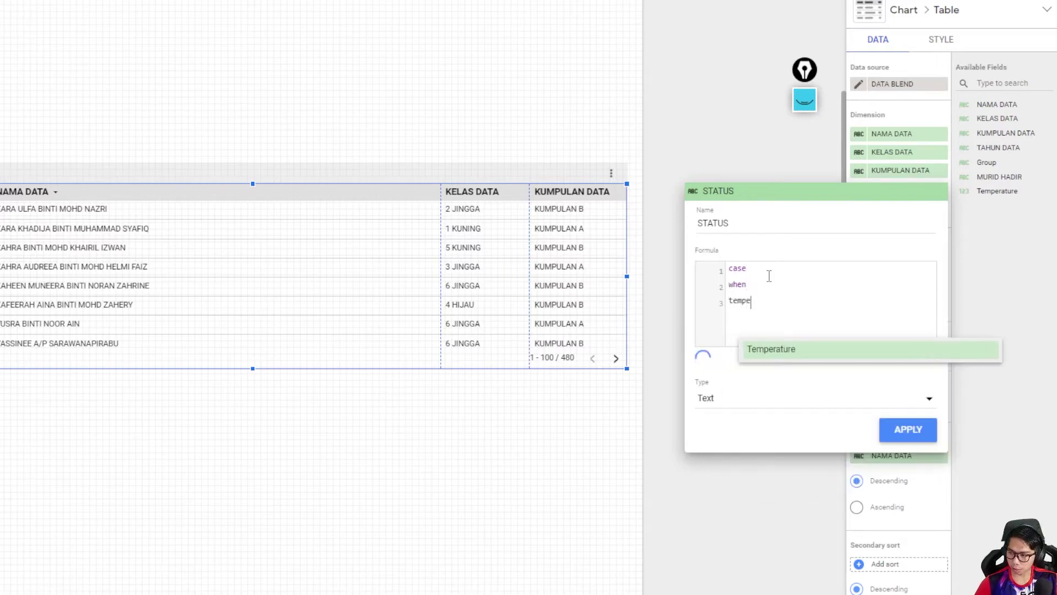
{"action": "left_click", "coordinate": [767, 355]}
{"action": "key", "text": "Return"}
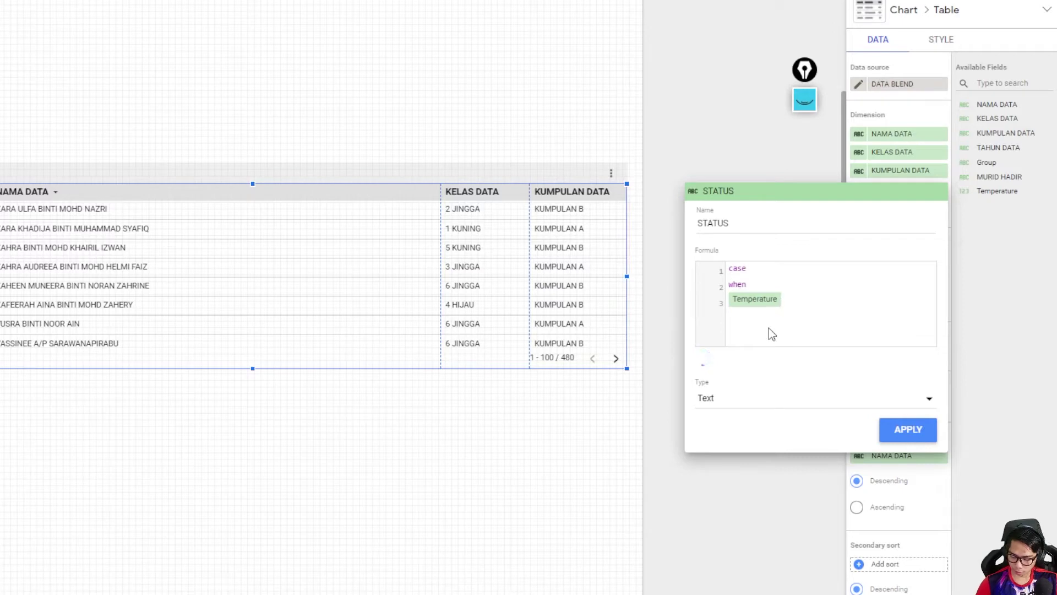
{"action": "type", "text": "is n"}
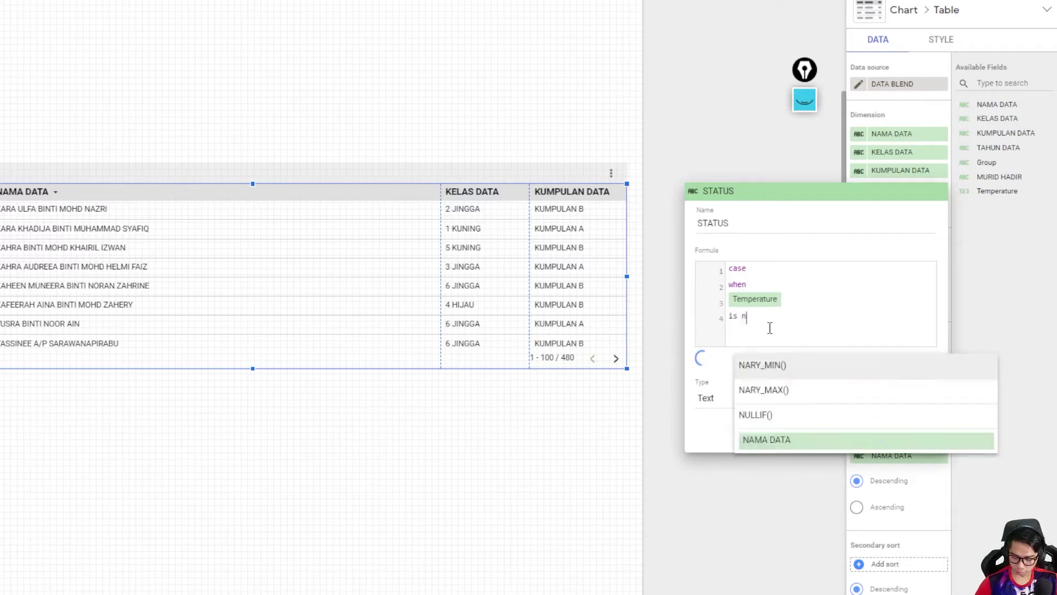
{"action": "type", "text": "ull"}
{"action": "key", "text": "Return"}
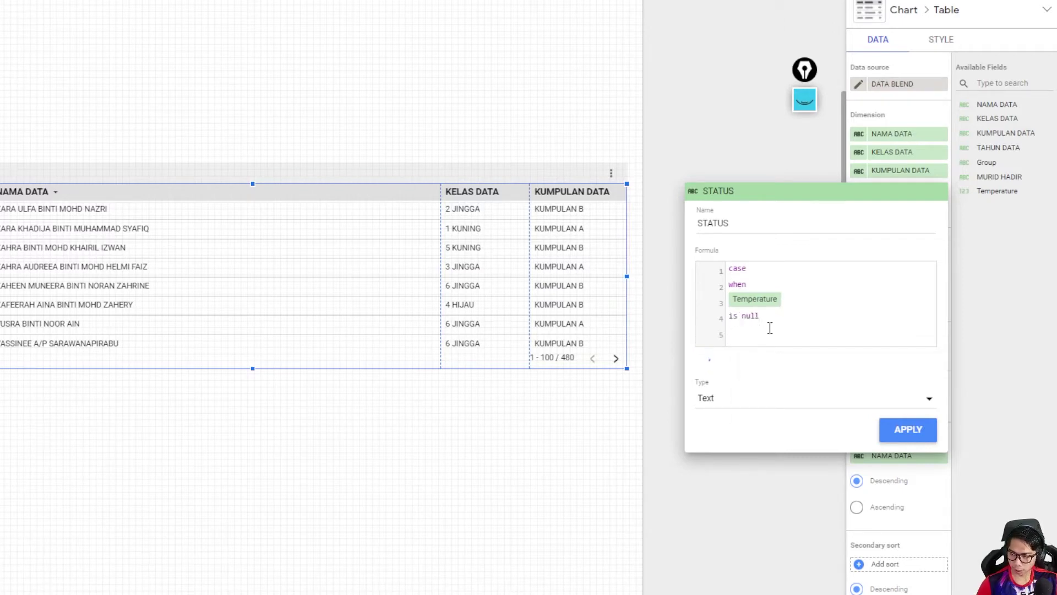
Step: Add then "TIDAK HADIR" else "HADIR" as the results of the condition in the STATUS formula
{"action": "type", "text": "then"}
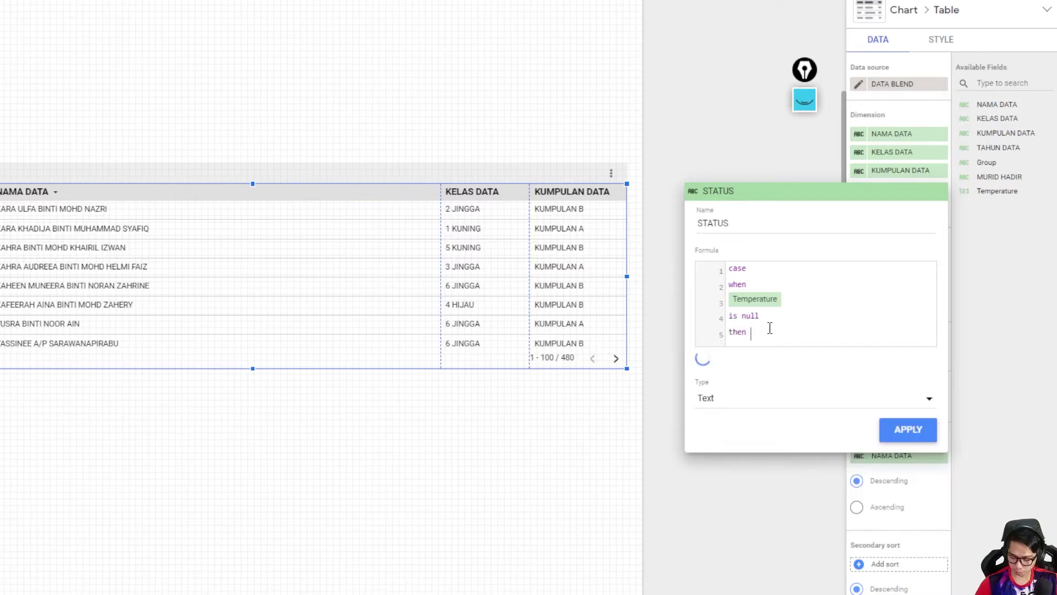
{"action": "type", "text": " \"ti"}
{"action": "key", "text": "BackSpace"}
{"action": "key", "text": "BackSpace"}
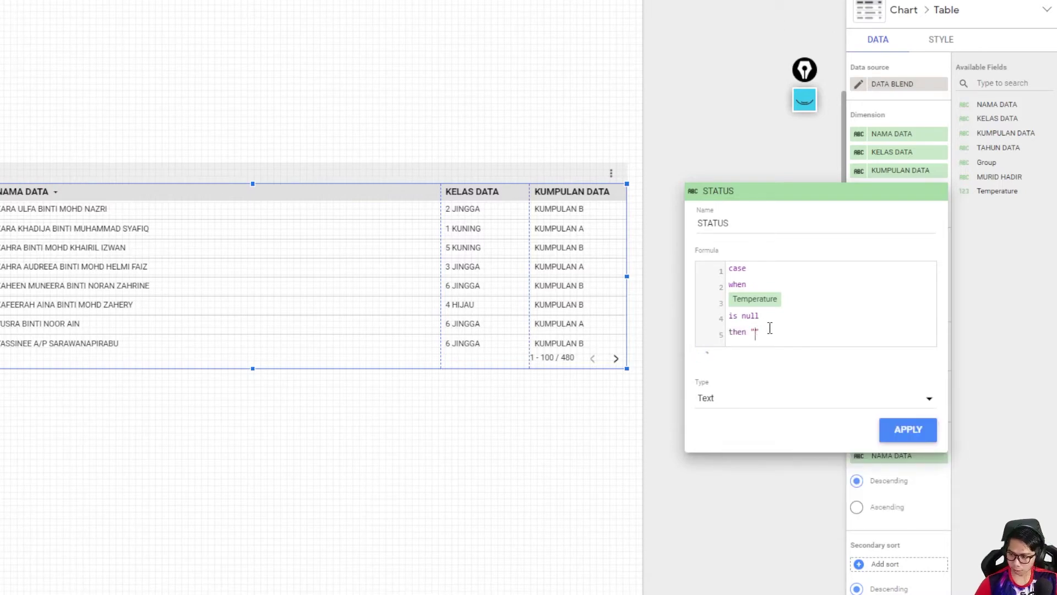
{"action": "type", "text": "TIDAK HADIR"}
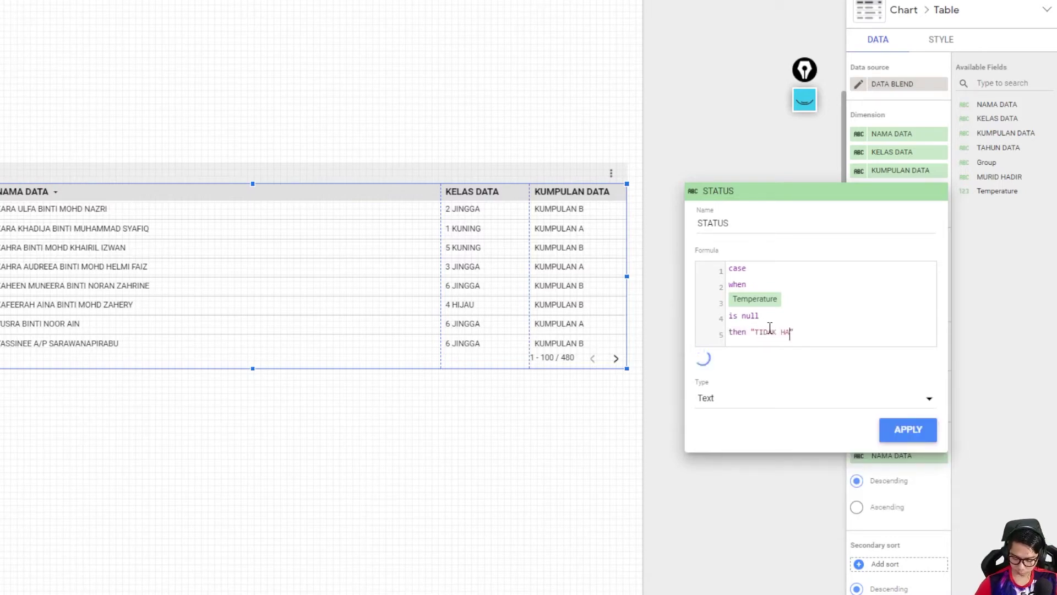
{"action": "type", "text": "0"}
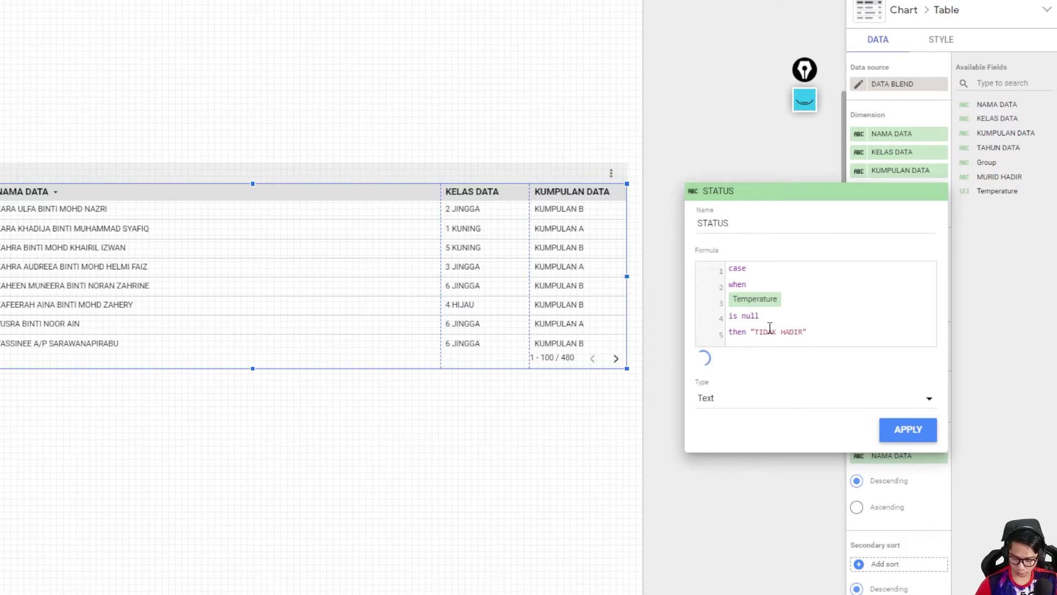
{"action": "type", "text": " else \"hadir"}
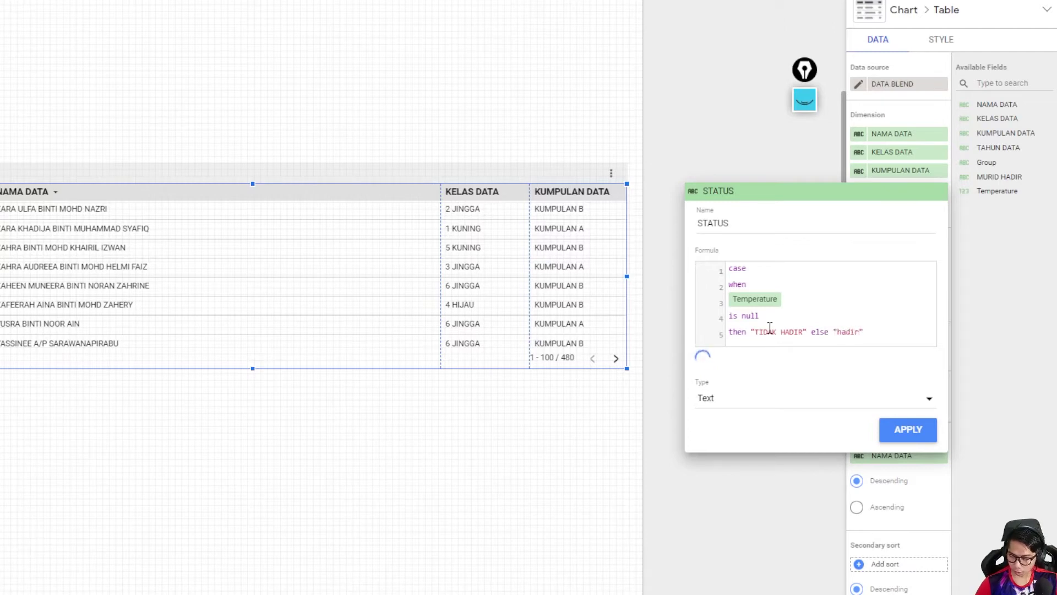
{"action": "key", "text": "BackSpace"}
{"action": "key", "text": "BackSpace"}
{"action": "key", "text": "BackSpace"}
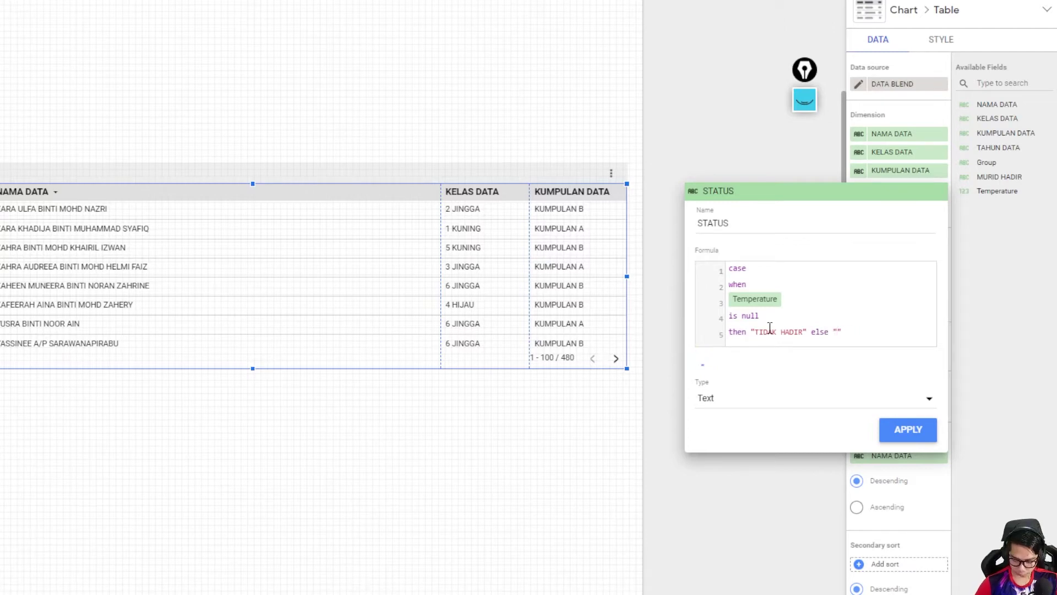
{"action": "type", "text": "HADIR"}
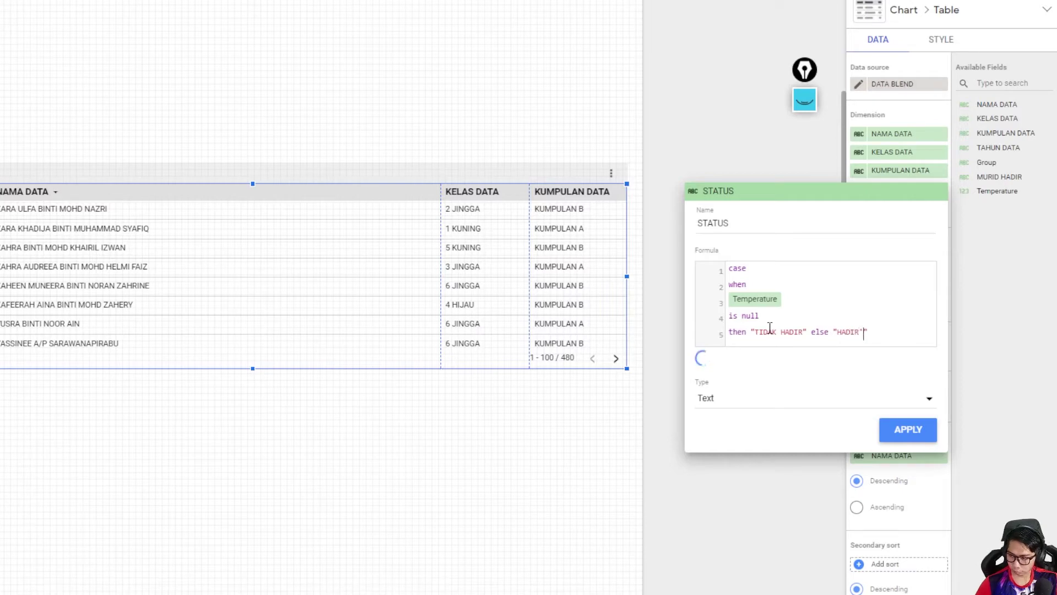
{"action": "key", "text": "BackSpace"}
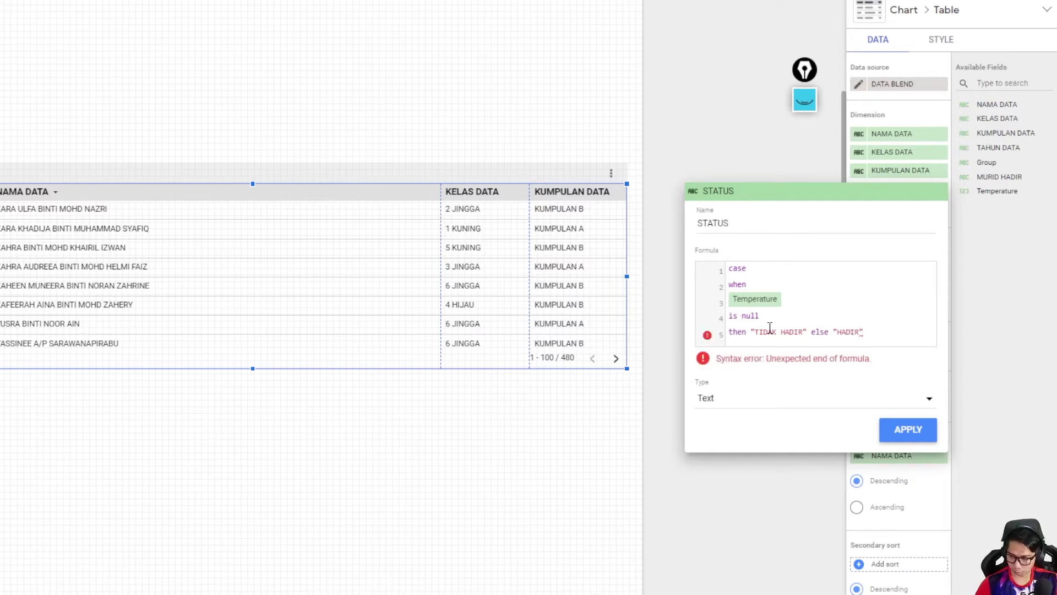
Step: Close the STATUS formula with end on a new line and apply the calculated field to the table
{"action": "key", "text": "Return"}
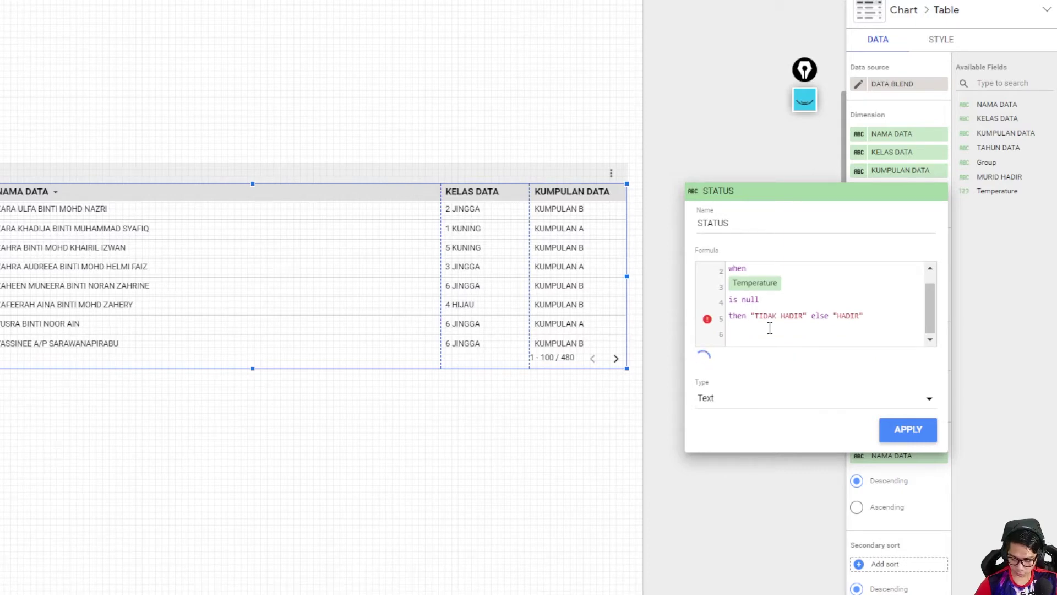
{"action": "type", "text": "END"}
{"action": "key", "text": "BackSpace"}
{"action": "key", "text": "BackSpace"}
{"action": "key", "text": "BackSpace"}
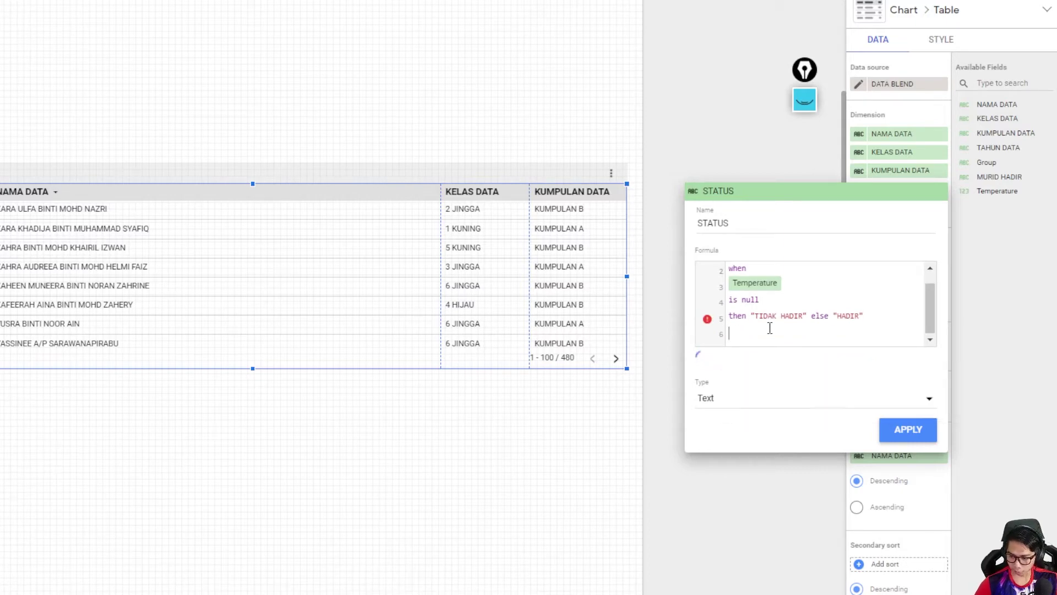
{"action": "type", "text": "end"}
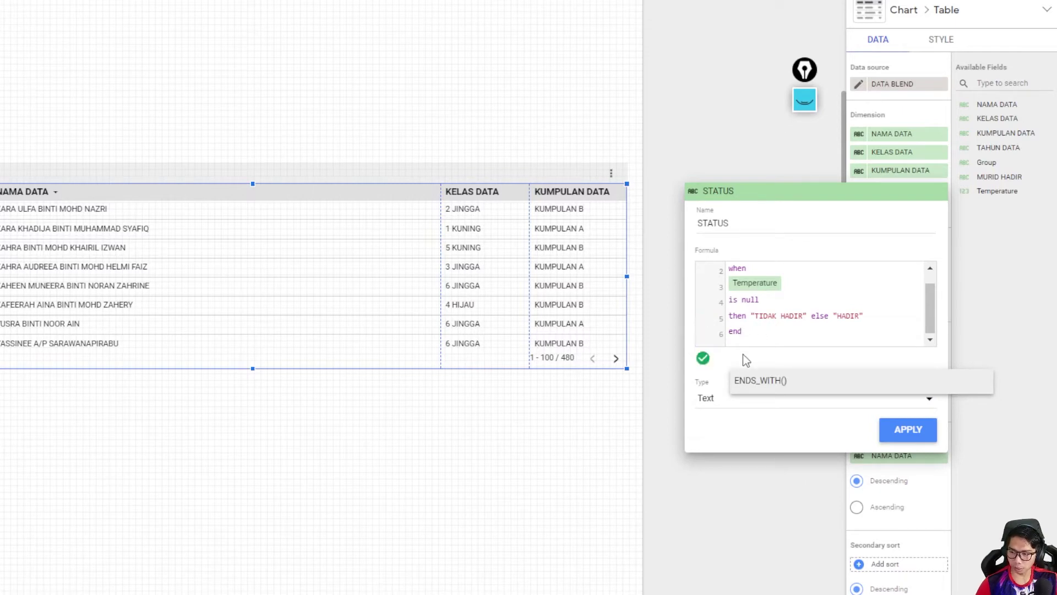
{"action": "mouse_move", "coordinate": [703, 363]}
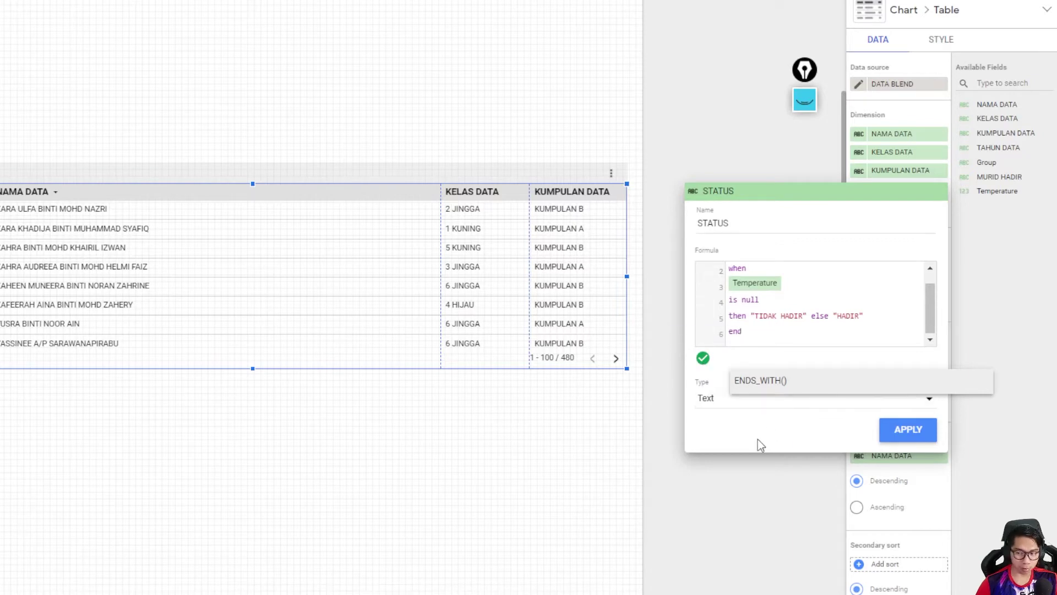
{"action": "left_click", "coordinate": [918, 432]}
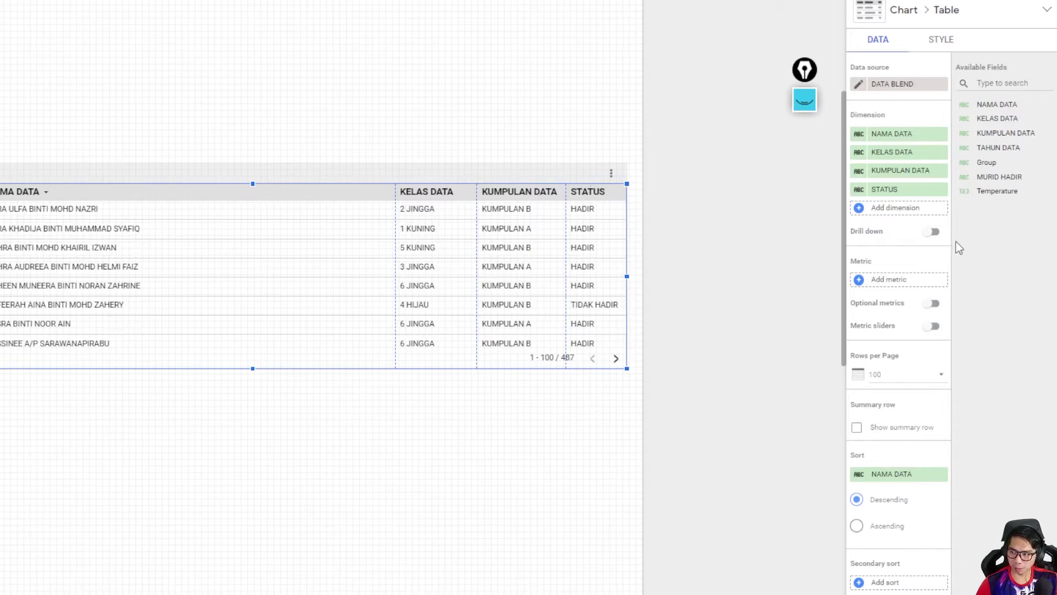
Step: Add Temperature as the last table dimension and rename the NAMA DATA dimension as NAMA MURID
{"action": "left_click_drag", "start_coordinate": [984, 193], "coordinate": [901, 210]}
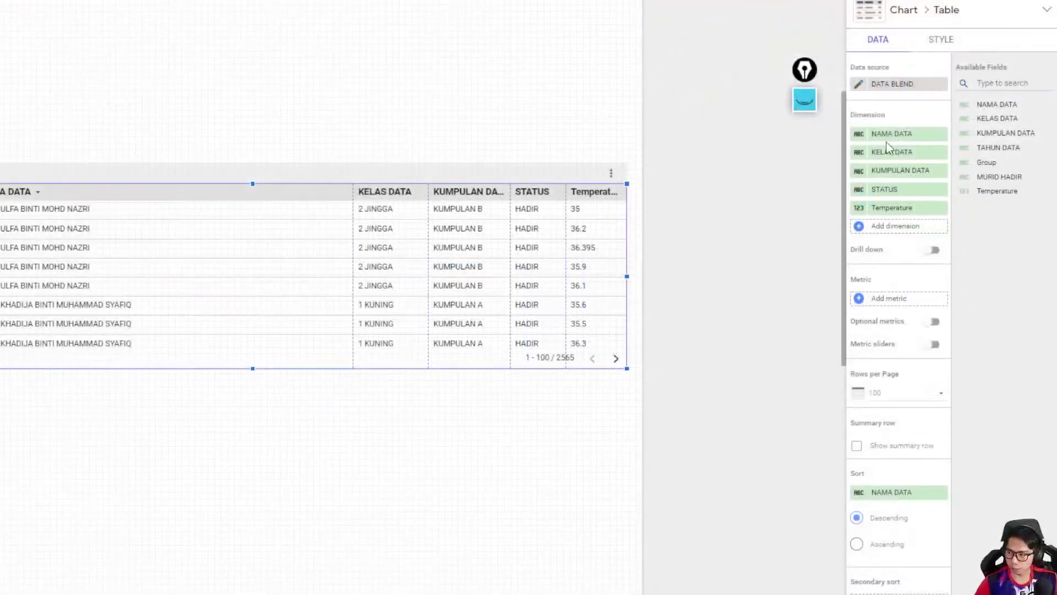
{"action": "left_click", "coordinate": [888, 139]}
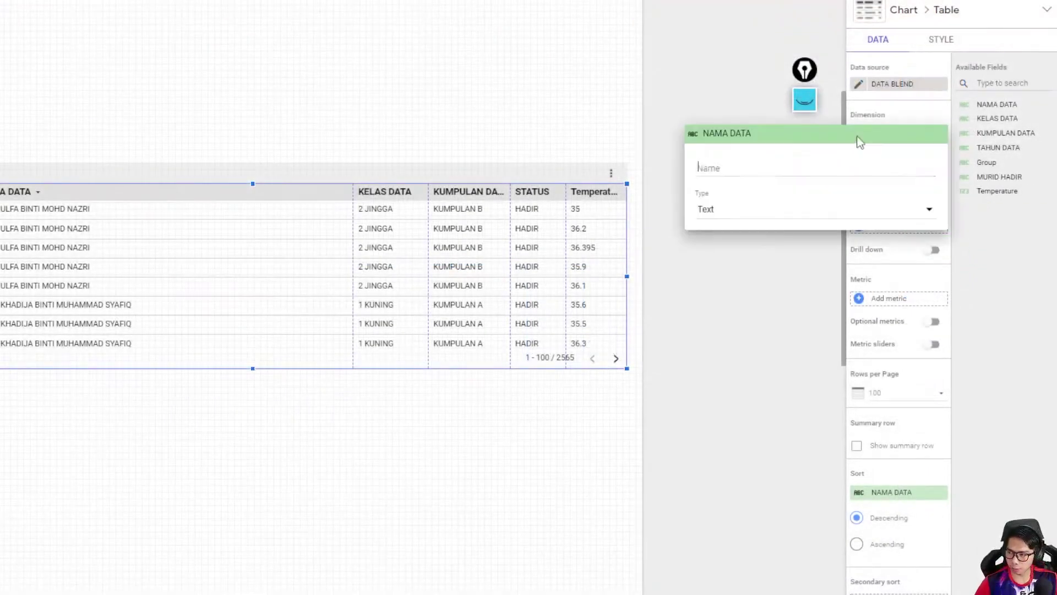
{"action": "type", "text": "nama m"}
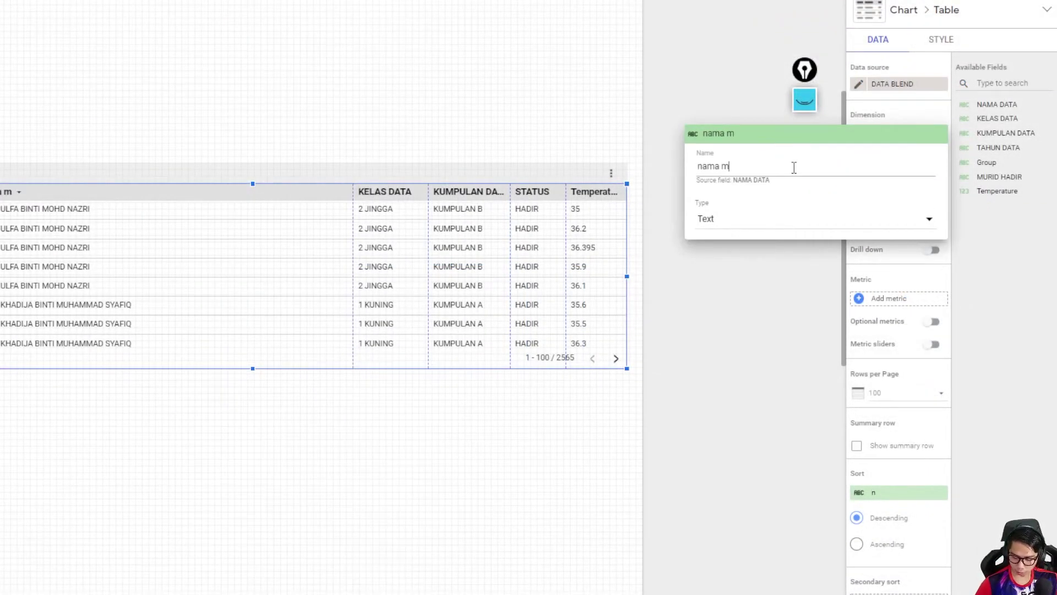
{"action": "key", "text": "BackSpace"}
{"action": "key", "text": "BackSpace"}
{"action": "key", "text": "BackSpace"}
{"action": "type", "text": "NAMA MURI"}
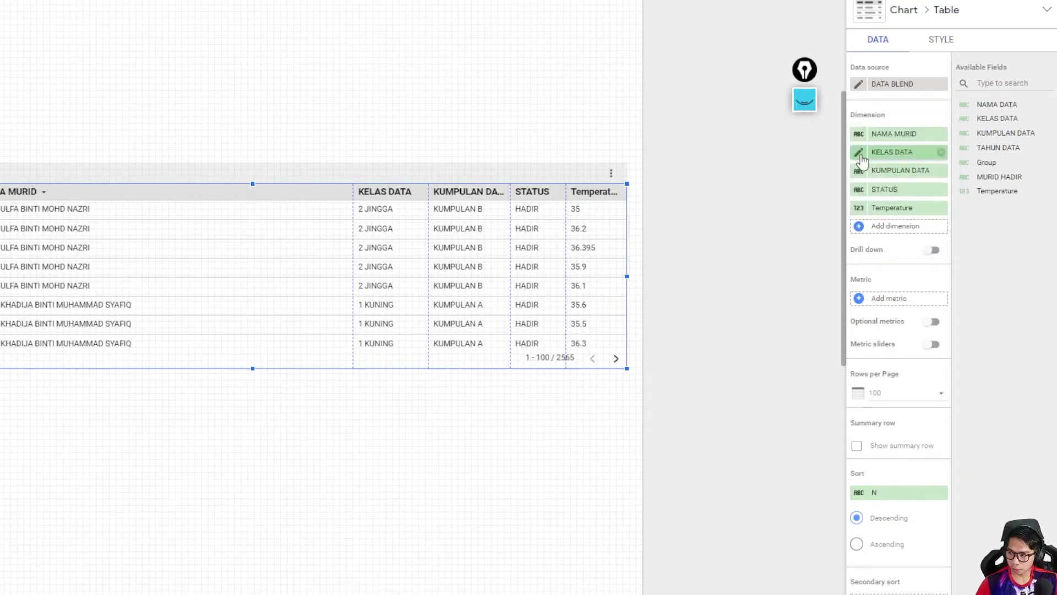
Step: Rename the KELAS DATA dimension as KELAS and the KUMPULAN DATA dimension as KUMPULAN
{"action": "left_click", "coordinate": [859, 152]}
{"action": "type", "text": "KELAS"}
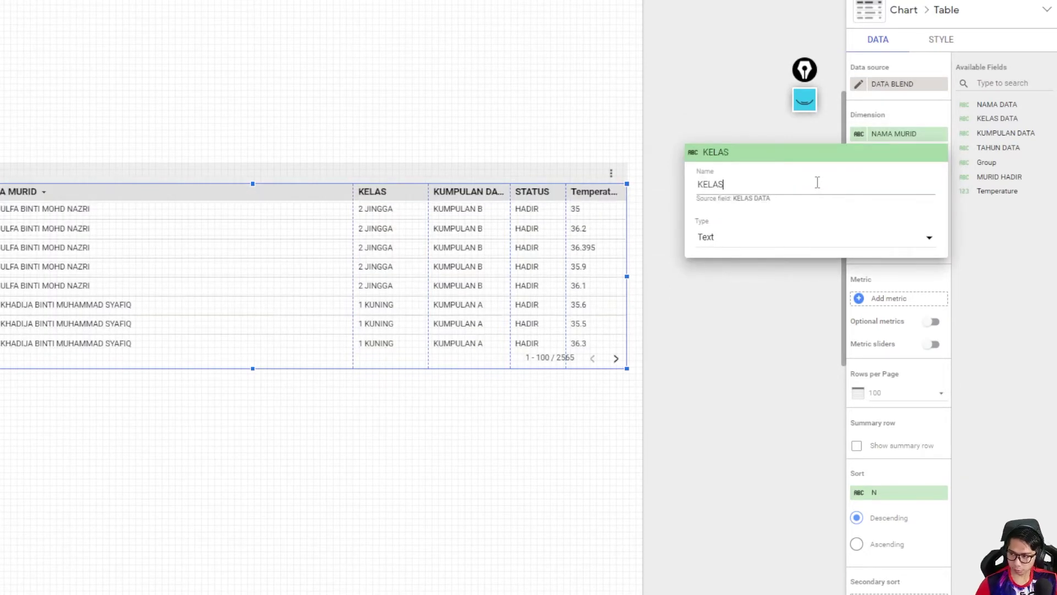
{"action": "left_click", "coordinate": [902, 255]}
{"action": "left_click", "coordinate": [858, 172]}
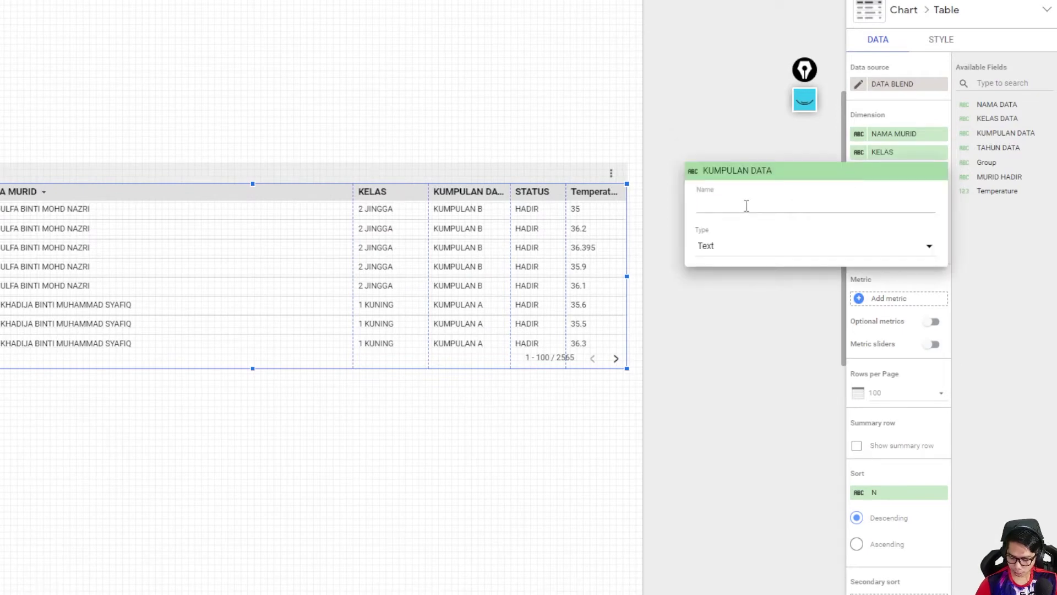
{"action": "type", "text": "KUMPULAN"}
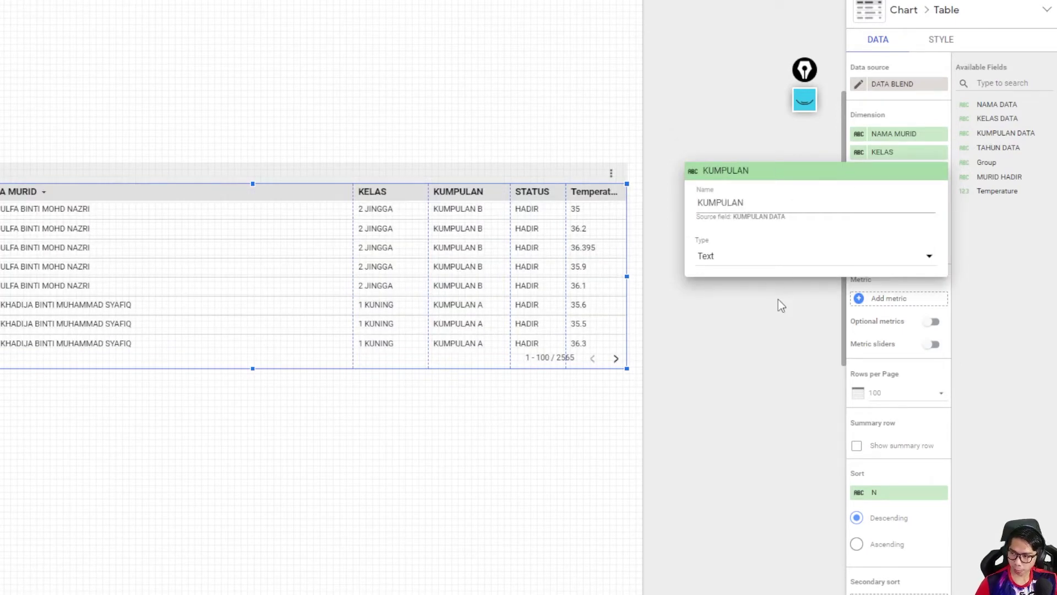
{"action": "left_click", "coordinate": [780, 305]}
Step: Rename the table's Temperature dimension as SUHU
{"action": "left_click", "coordinate": [858, 209]}
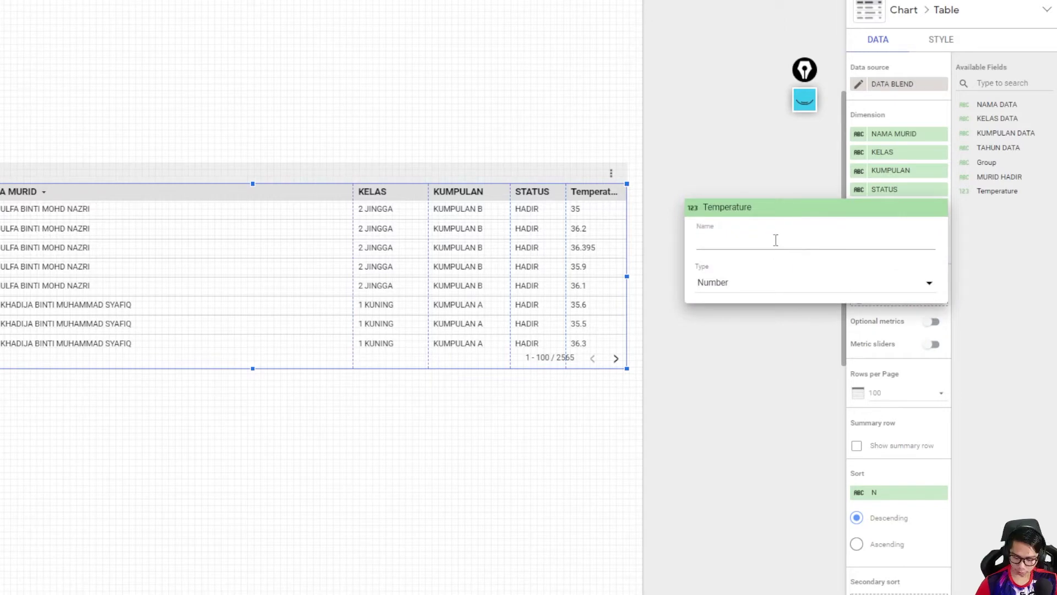
{"action": "type", "text": "SUHU"}
{"action": "left_click", "coordinate": [738, 376]}
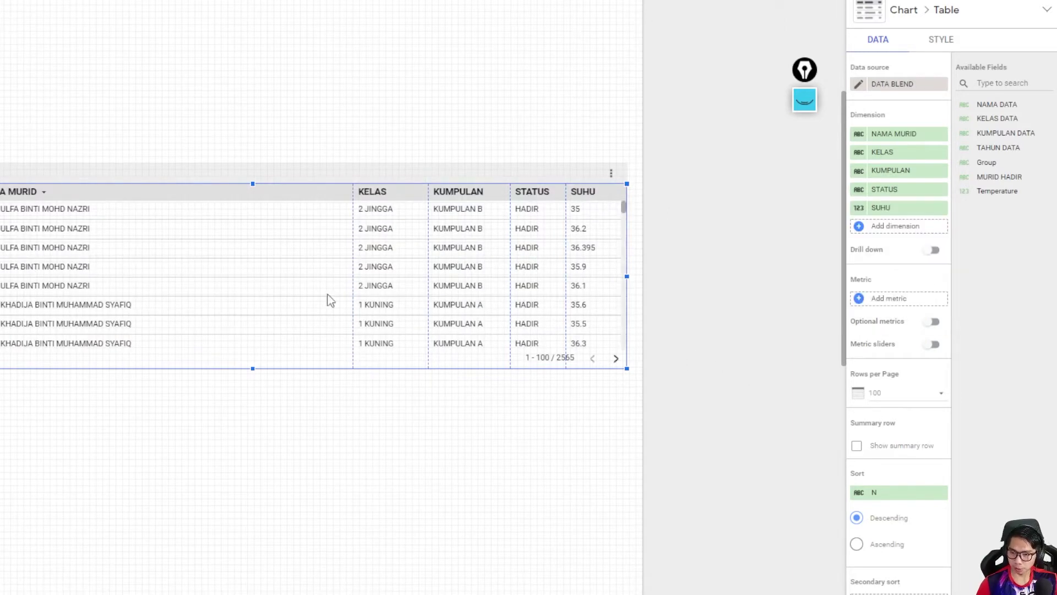
Step: Resize the table's columns to fit their data and deselect the table
{"action": "right_click", "coordinate": [184, 257]}
{"action": "mouse_move", "coordinate": [242, 493]}
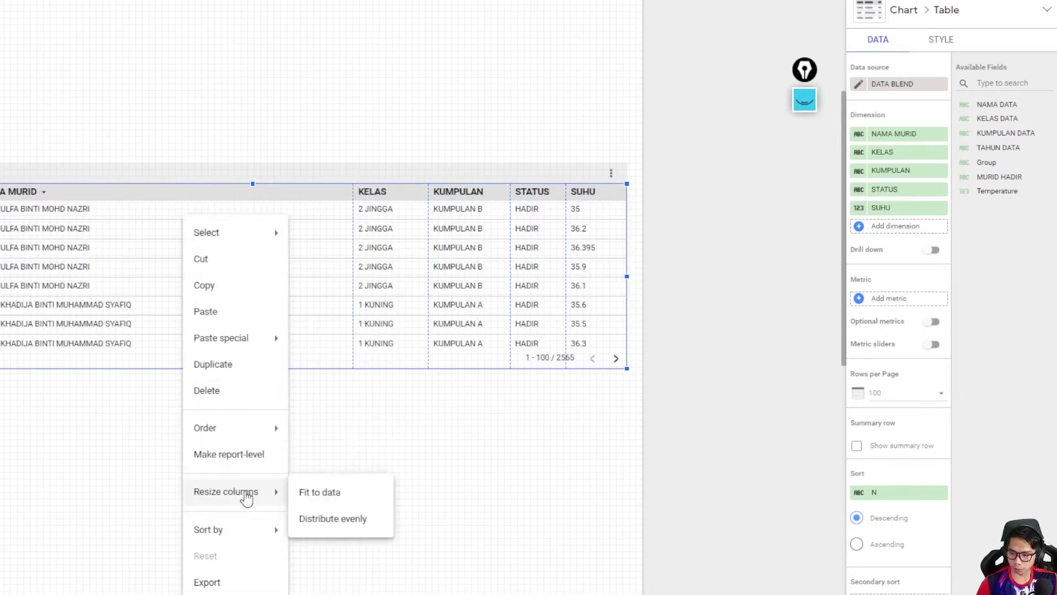
{"action": "left_click", "coordinate": [308, 491]}
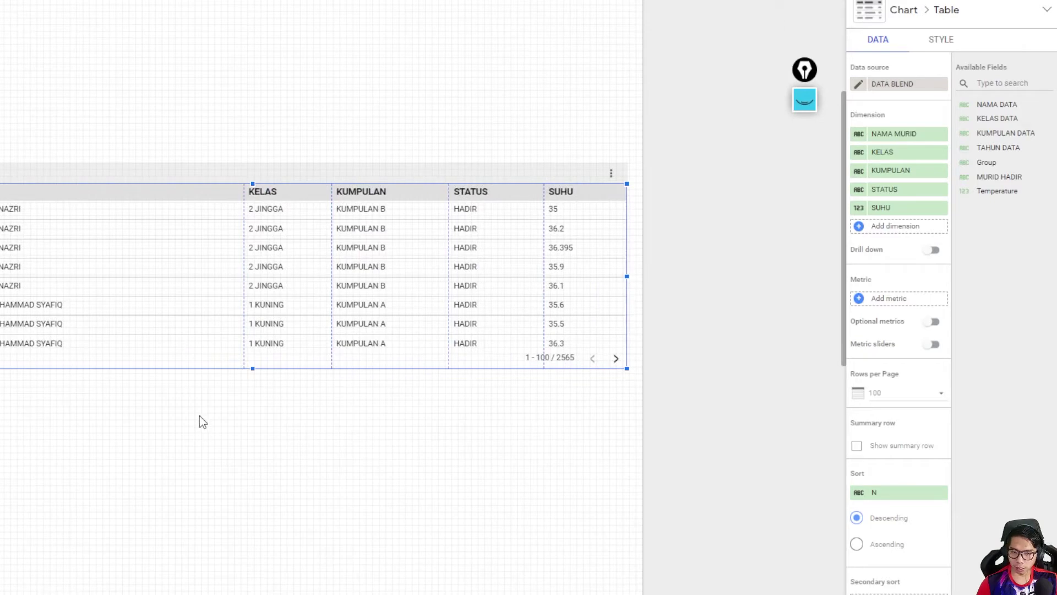
{"action": "left_click", "coordinate": [200, 419]}
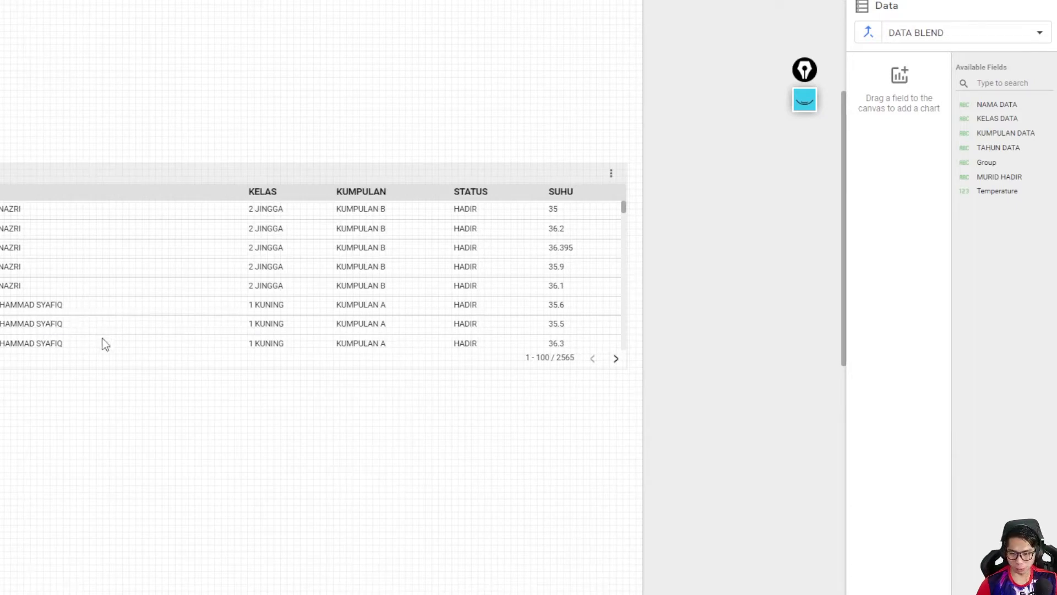
Step: Extend the table's lower edge far down the page so that it shows many more pupil rows
{"action": "left_click", "coordinate": [195, 326]}
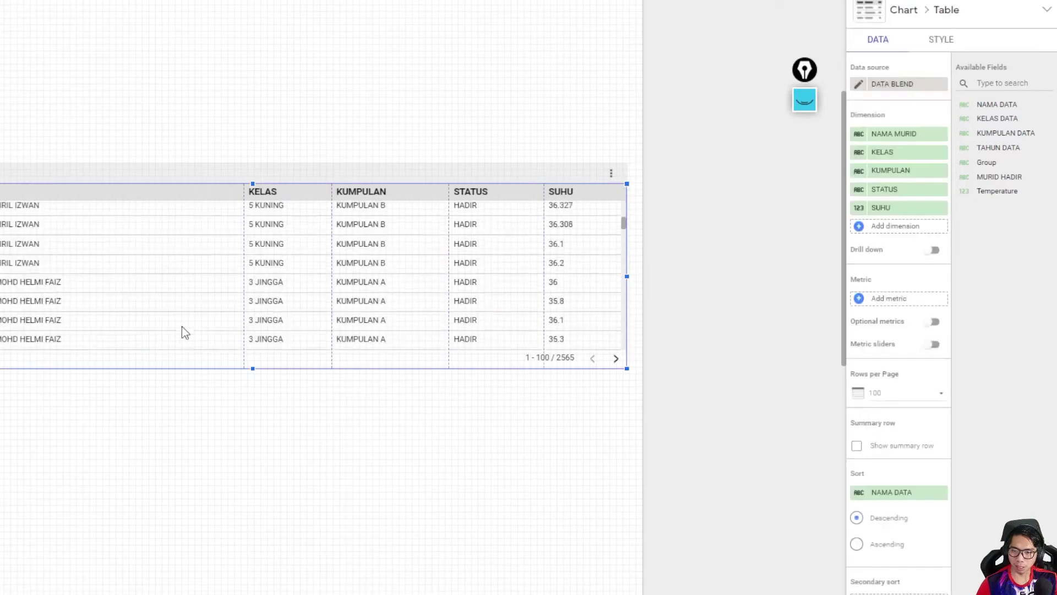
{"action": "left_click", "coordinate": [260, 461]}
{"action": "scroll", "coordinate": [266, 424], "scroll_direction": "down", "scroll_amount": 4}
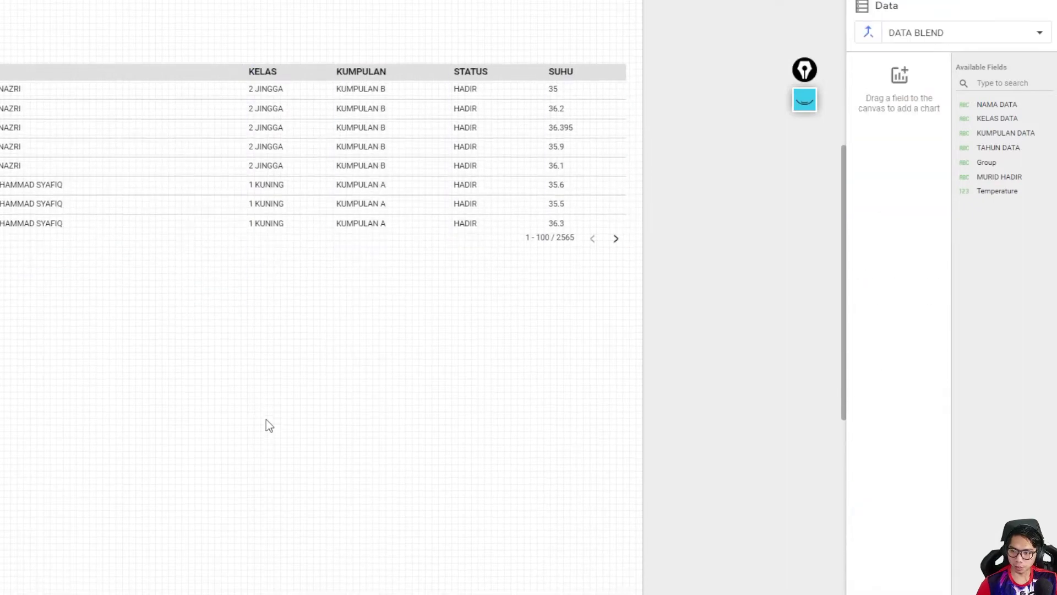
{"action": "left_click", "coordinate": [270, 123]}
{"action": "left_click_drag", "start_coordinate": [255, 150], "coordinate": [341, 541]}
{"action": "scroll", "coordinate": [333, 523], "scroll_direction": "down", "scroll_amount": 3}
{"action": "scroll", "coordinate": [208, 173], "scroll_direction": "up", "scroll_amount": 9}
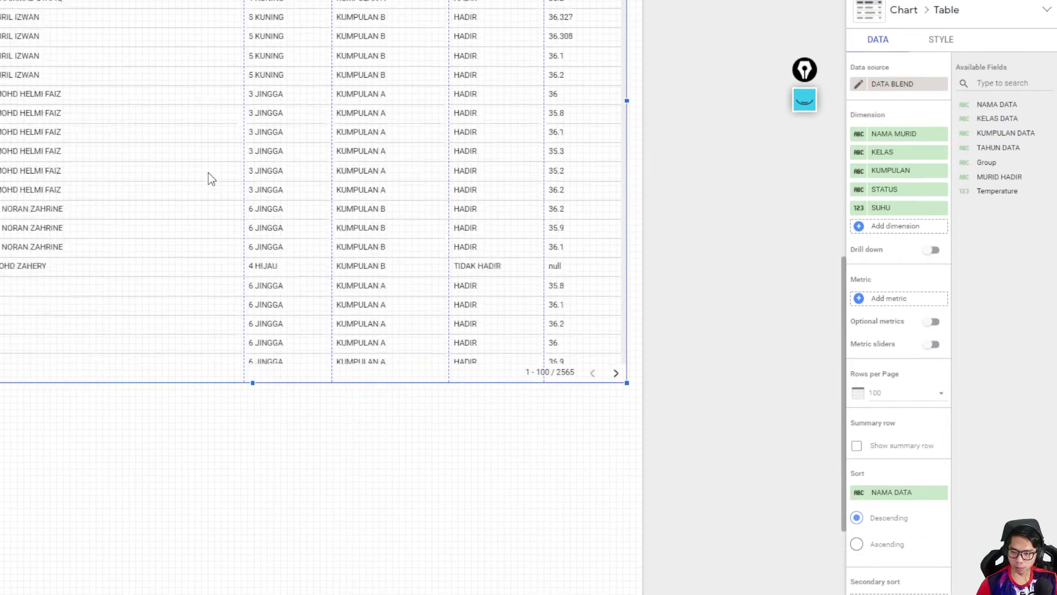
Step: Stretch the pupil table's lower edge down to just above the end of the page and deselect the table
{"action": "scroll", "coordinate": [763, 368], "scroll_direction": "down", "scroll_amount": 4}
{"action": "scroll", "coordinate": [764, 369], "scroll_direction": "down", "scroll_amount": 4}
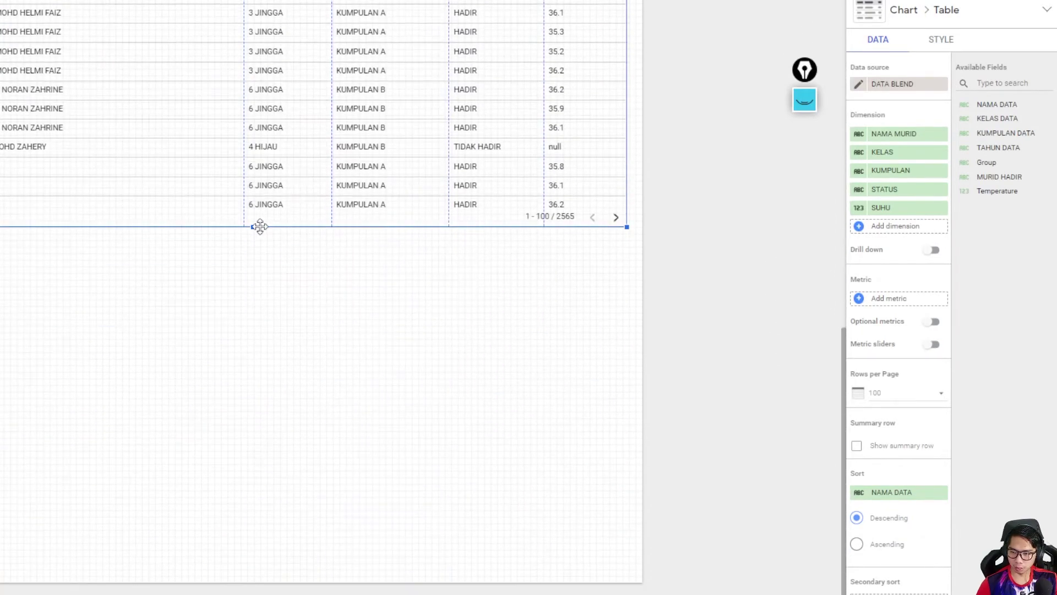
{"action": "left_click_drag", "start_coordinate": [260, 227], "coordinate": [220, 556]}
{"action": "left_click", "coordinate": [747, 414]}
Step: Change the pupil table's header background colour to light blue
{"action": "scroll", "coordinate": [326, 382], "scroll_direction": "up", "scroll_amount": 5}
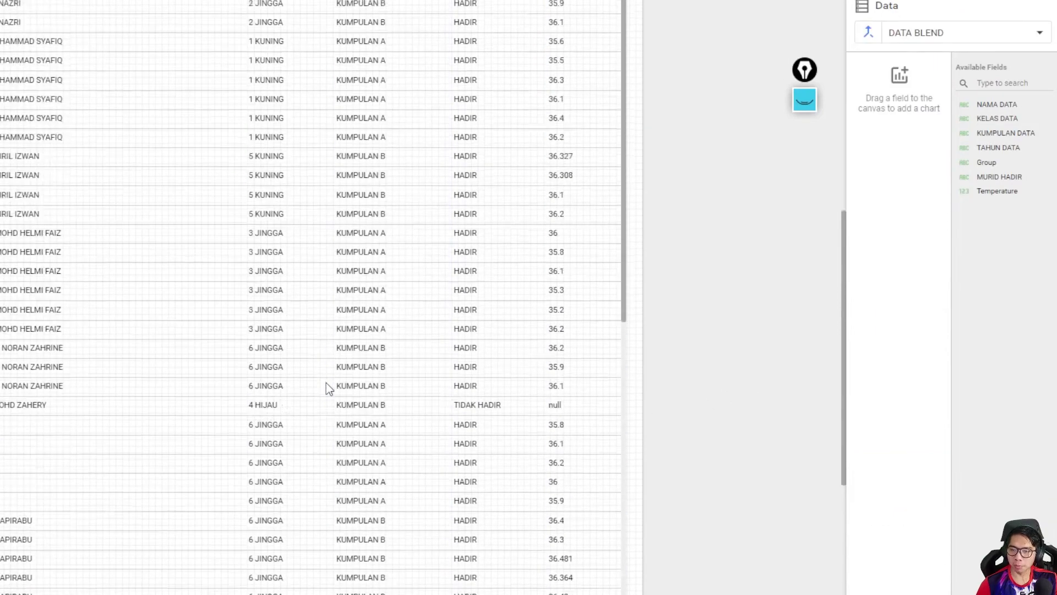
{"action": "scroll", "coordinate": [330, 380], "scroll_direction": "up", "scroll_amount": 6}
{"action": "scroll", "coordinate": [461, 256], "scroll_direction": "down", "scroll_amount": 1}
{"action": "left_click", "coordinate": [462, 256]}
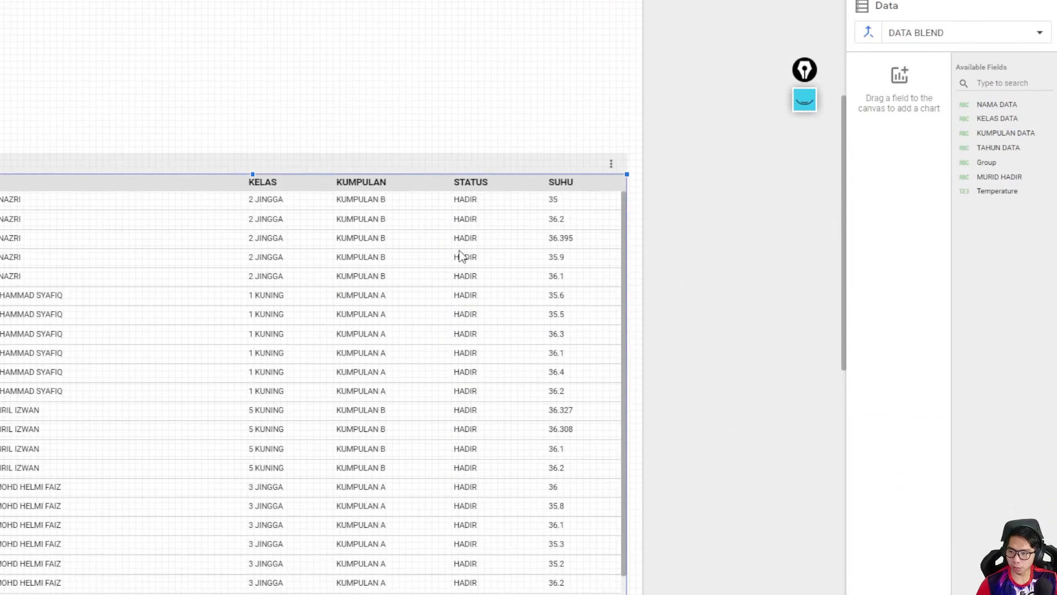
{"action": "left_click", "coordinate": [938, 44]}
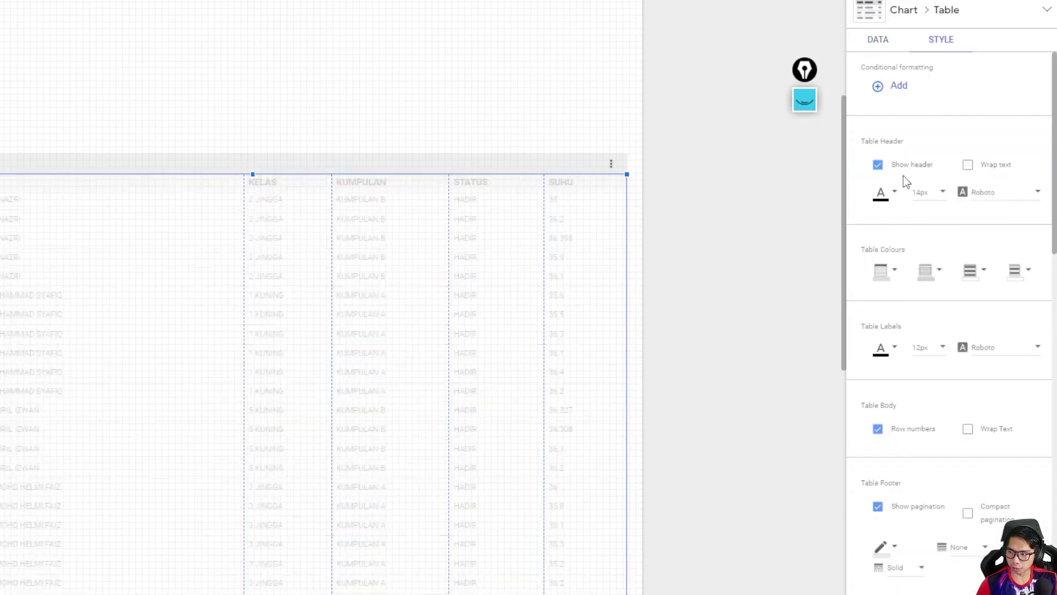
{"action": "scroll", "coordinate": [903, 177], "scroll_direction": "down", "scroll_amount": 3}
{"action": "left_click", "coordinate": [895, 124]}
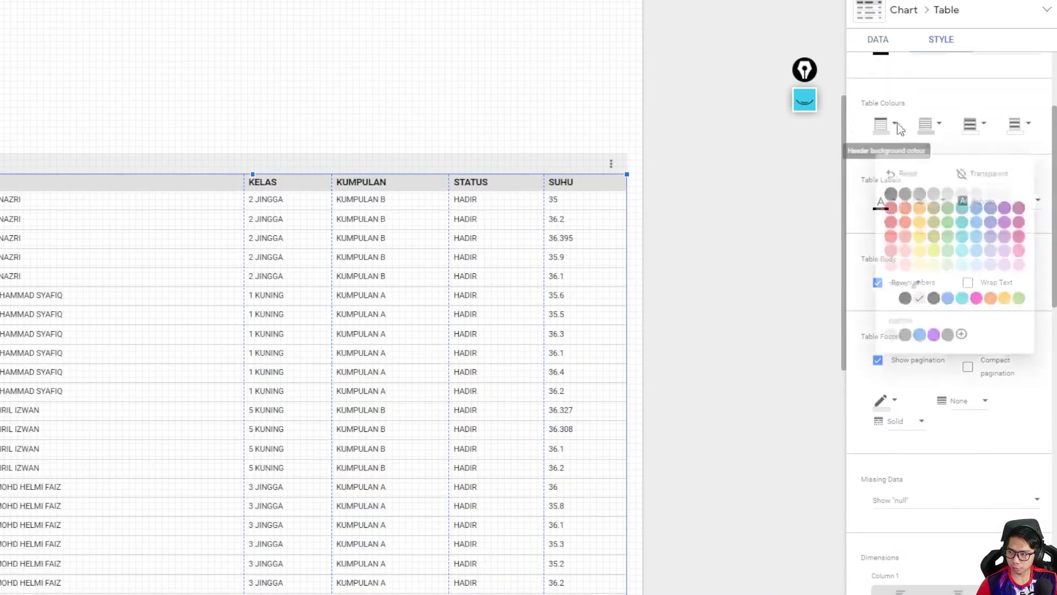
{"action": "left_click", "coordinate": [981, 254]}
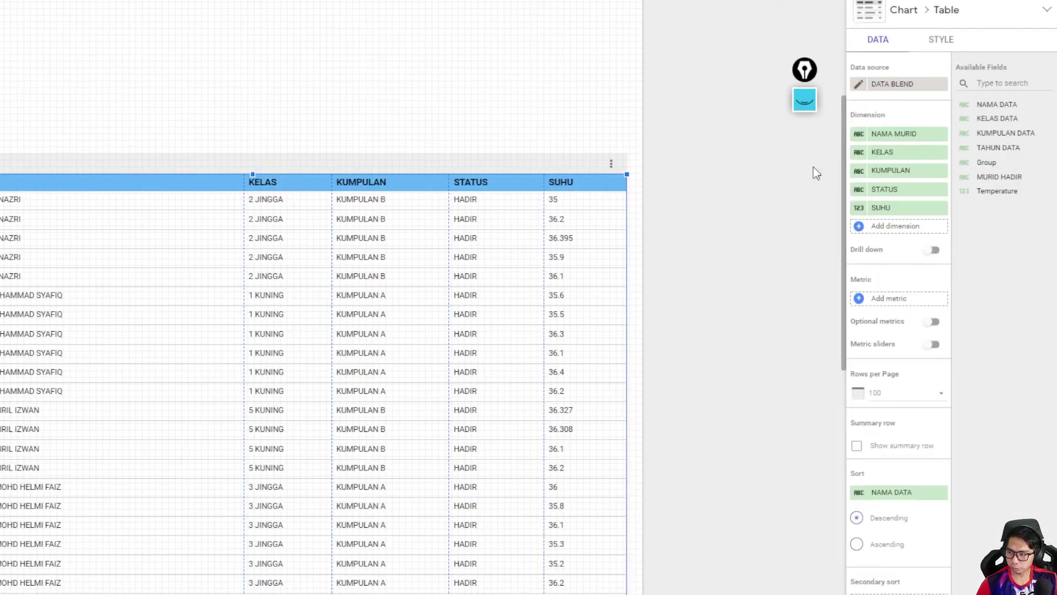
Step: Centre-align the table's dimension columns 2 to 5
{"action": "scroll", "coordinate": [977, 347], "scroll_direction": "down", "scroll_amount": 5}
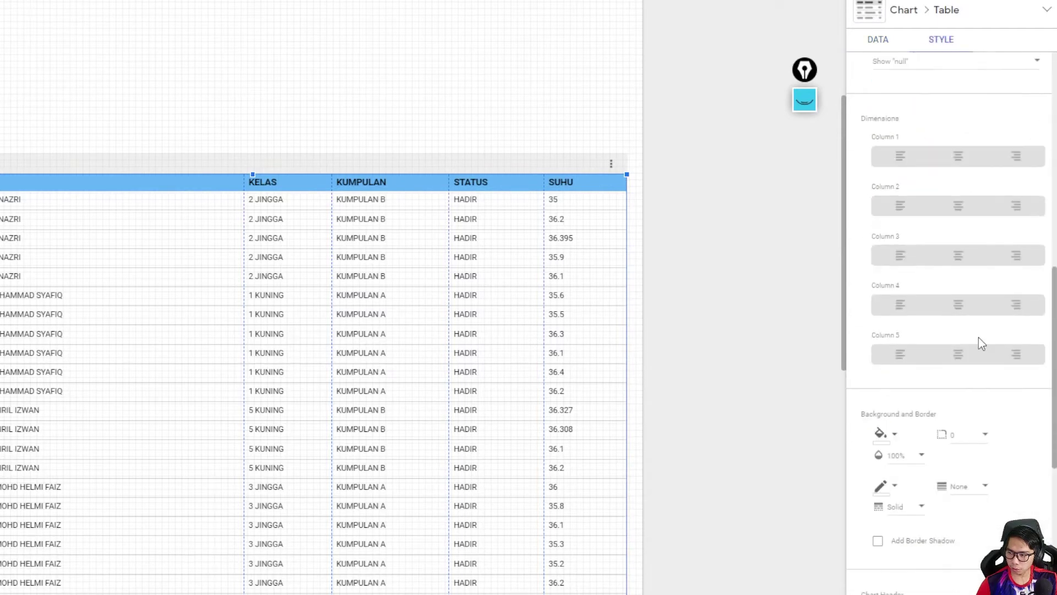
{"action": "left_click", "coordinate": [959, 355]}
{"action": "left_click", "coordinate": [959, 306]}
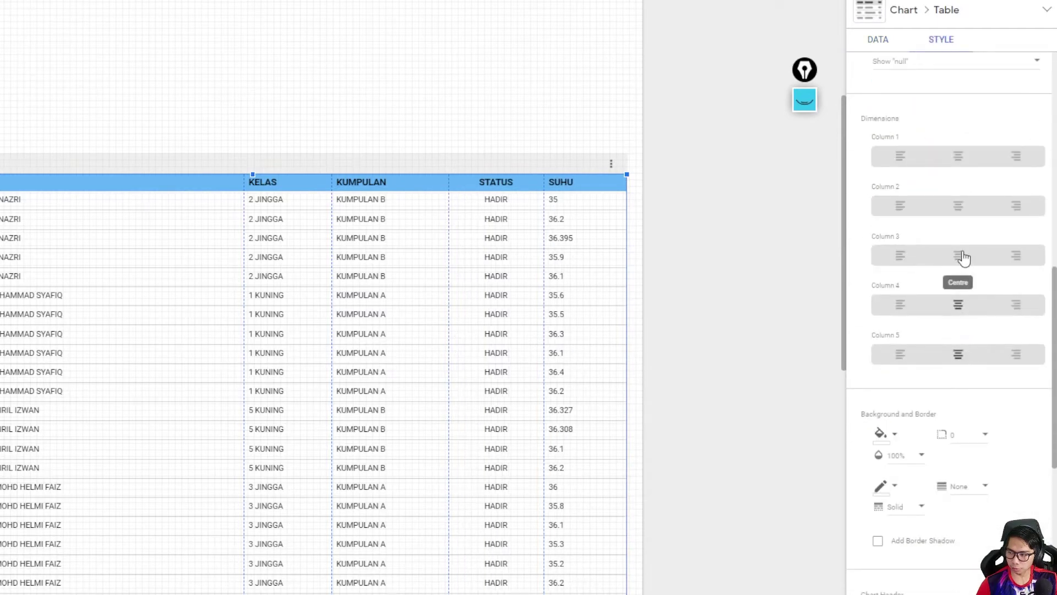
{"action": "left_click", "coordinate": [963, 257]}
{"action": "left_click", "coordinate": [959, 209]}
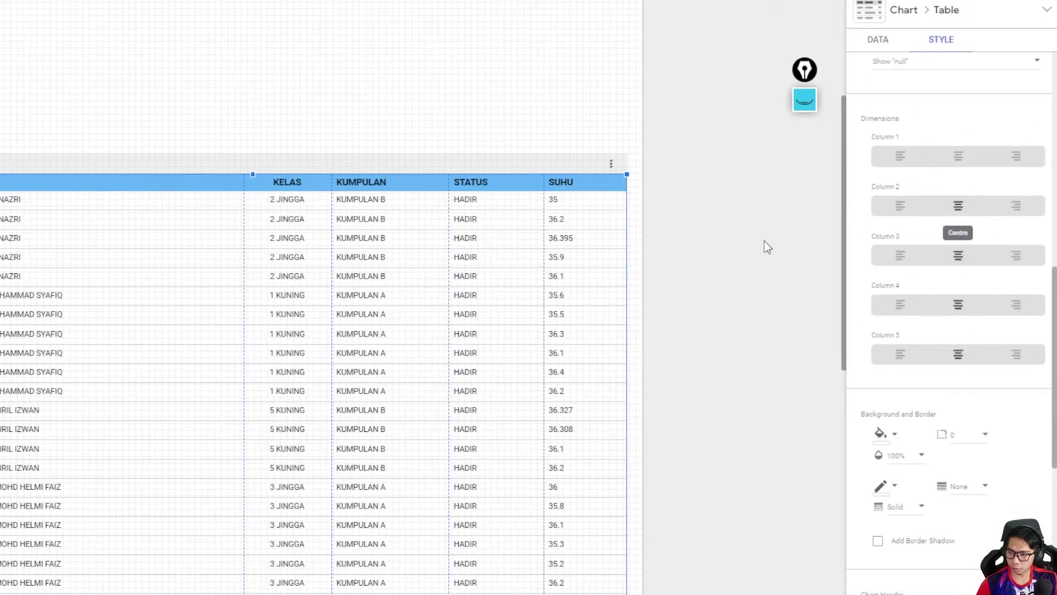
Step: Distribute the table's columns evenly, and adjust the column dividers to widen the pupil name column and narrow KELAS, KUMPULAN, STATUS and SUHU
{"action": "right_click", "coordinate": [342, 220]}
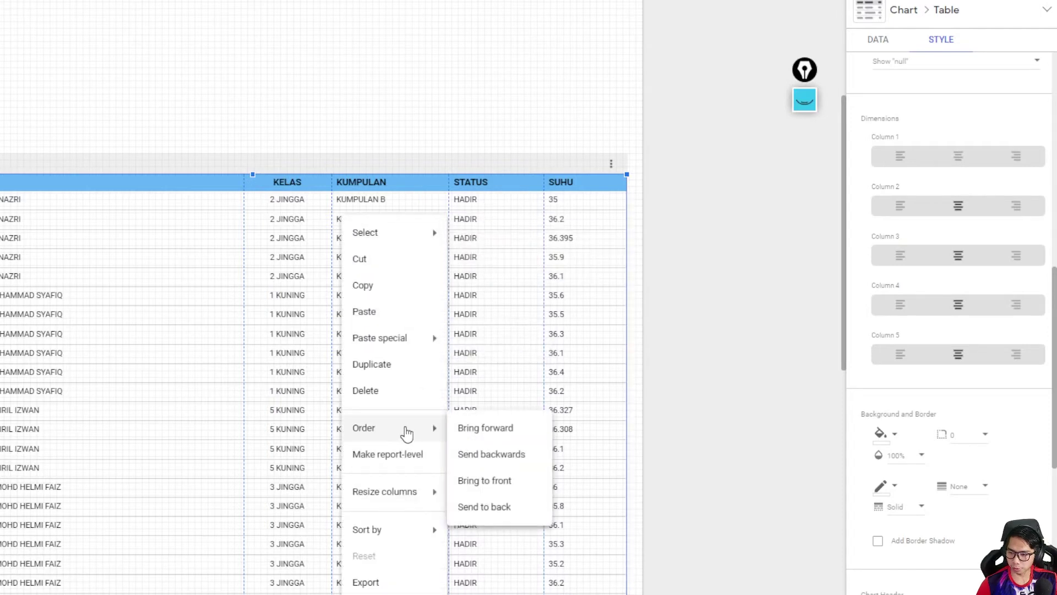
{"action": "mouse_move", "coordinate": [412, 489]}
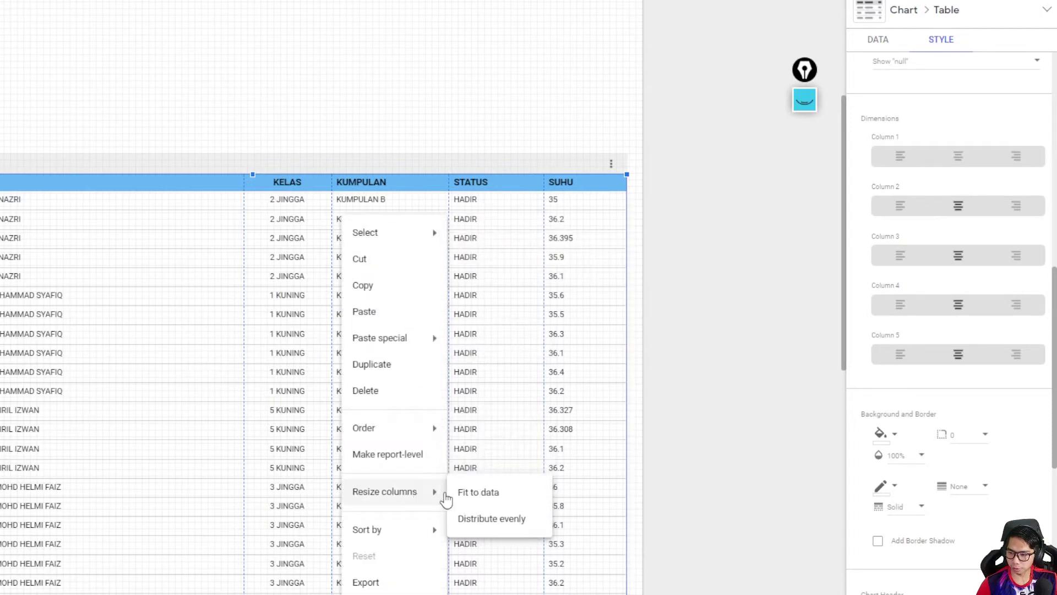
{"action": "left_click", "coordinate": [480, 519]}
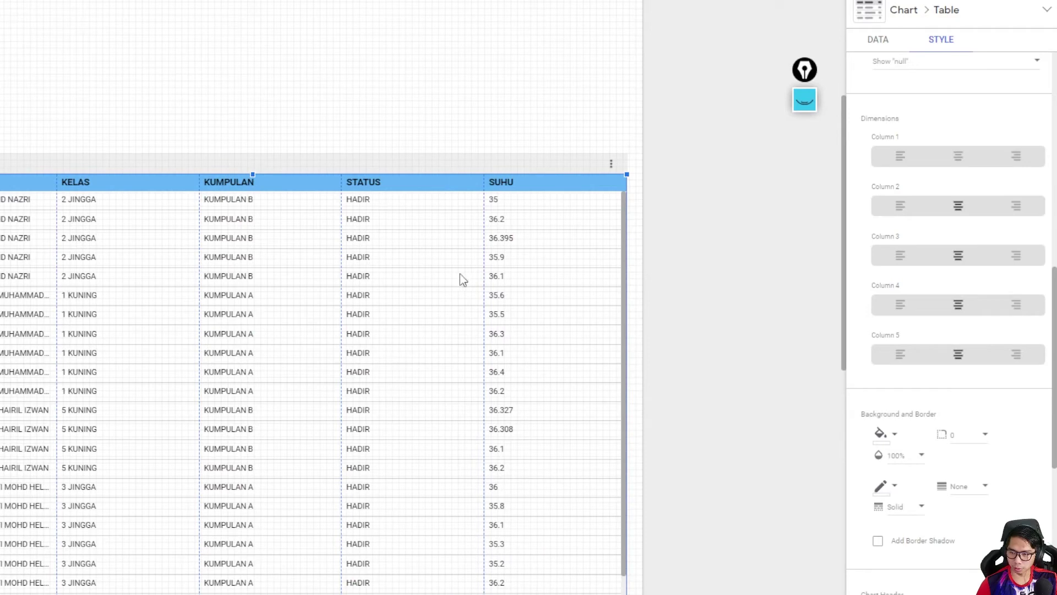
{"action": "left_click_drag", "start_coordinate": [484, 276], "coordinate": [544, 273]}
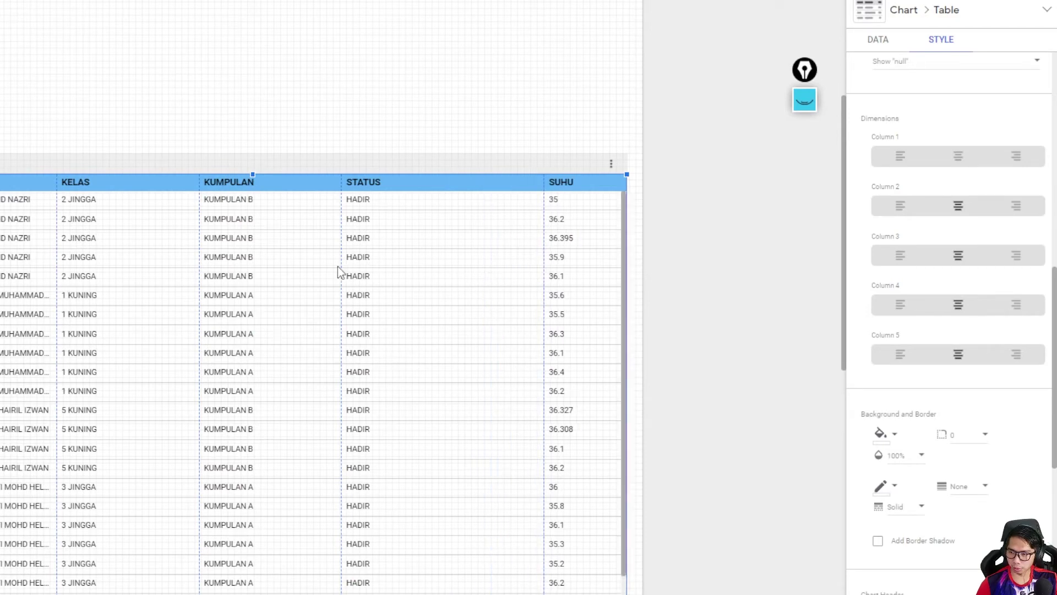
{"action": "left_click_drag", "start_coordinate": [339, 265], "coordinate": [445, 266]}
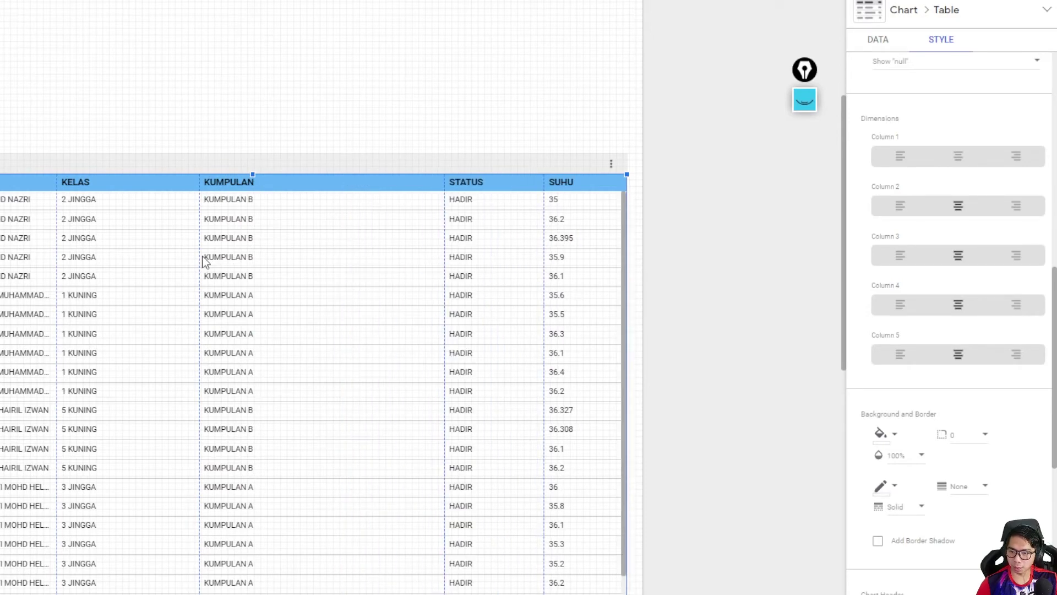
{"action": "left_click_drag", "start_coordinate": [199, 256], "coordinate": [321, 258]}
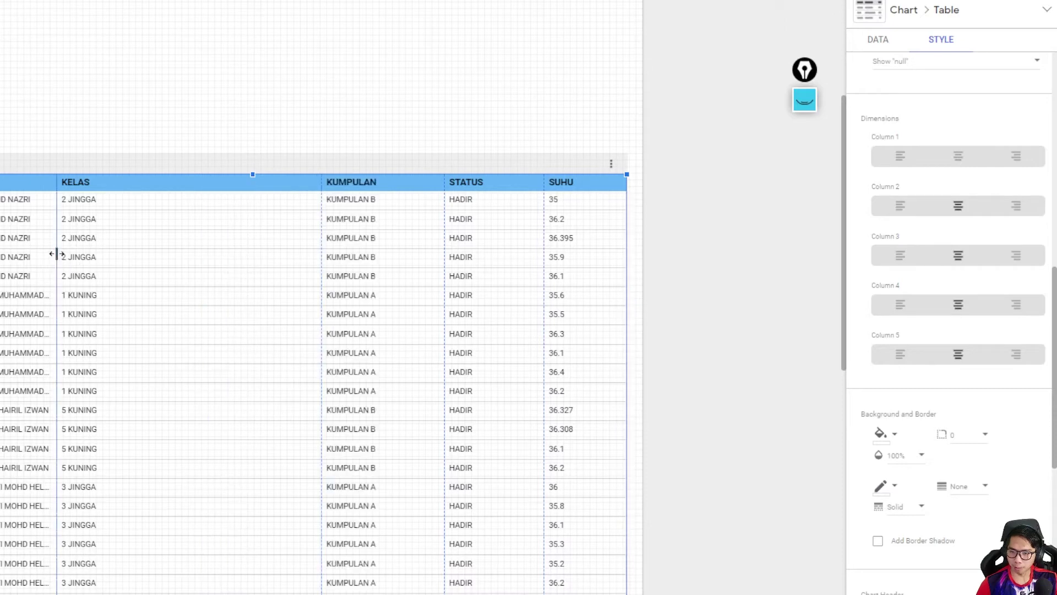
{"action": "left_click_drag", "start_coordinate": [56, 255], "coordinate": [224, 252]}
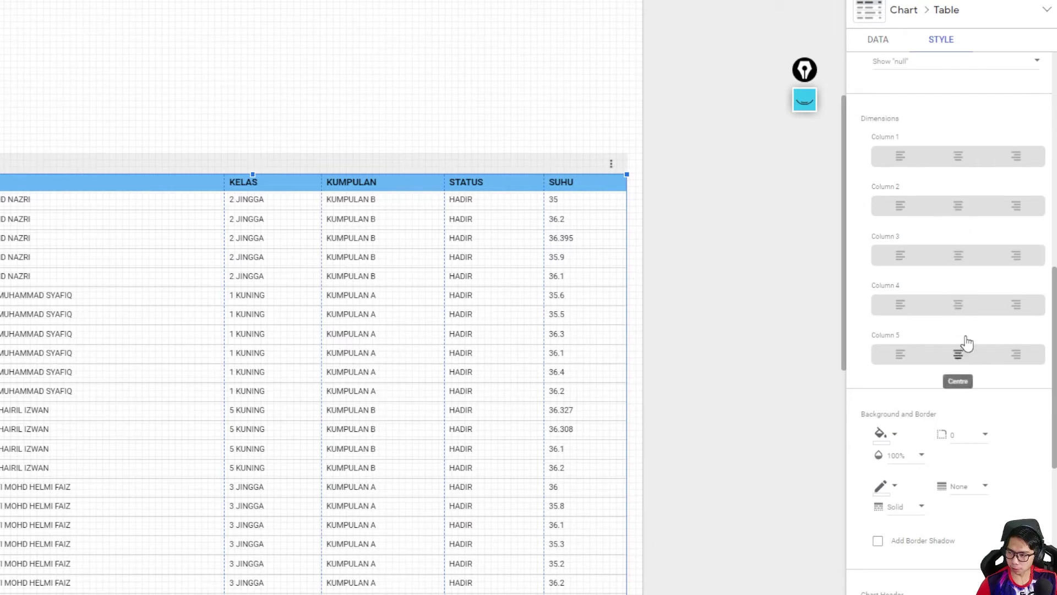
Step: Reapply centre alignment to columns 2 to 4, switch column 5 to right alignment and back to centre, and deselect the table
{"action": "left_click", "coordinate": [958, 306]}
{"action": "left_click", "coordinate": [958, 258]}
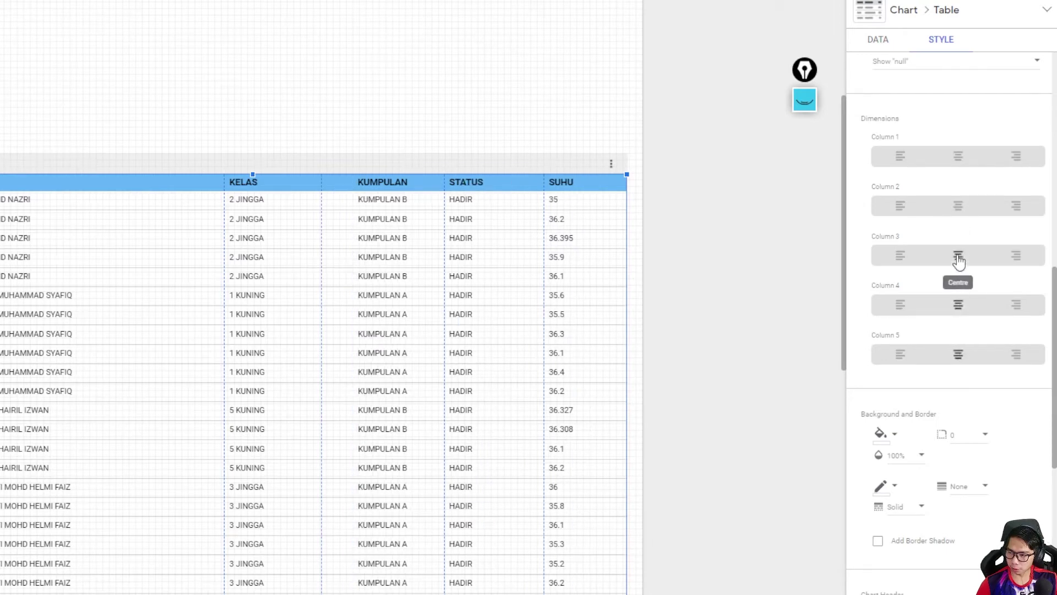
{"action": "left_click", "coordinate": [961, 214]}
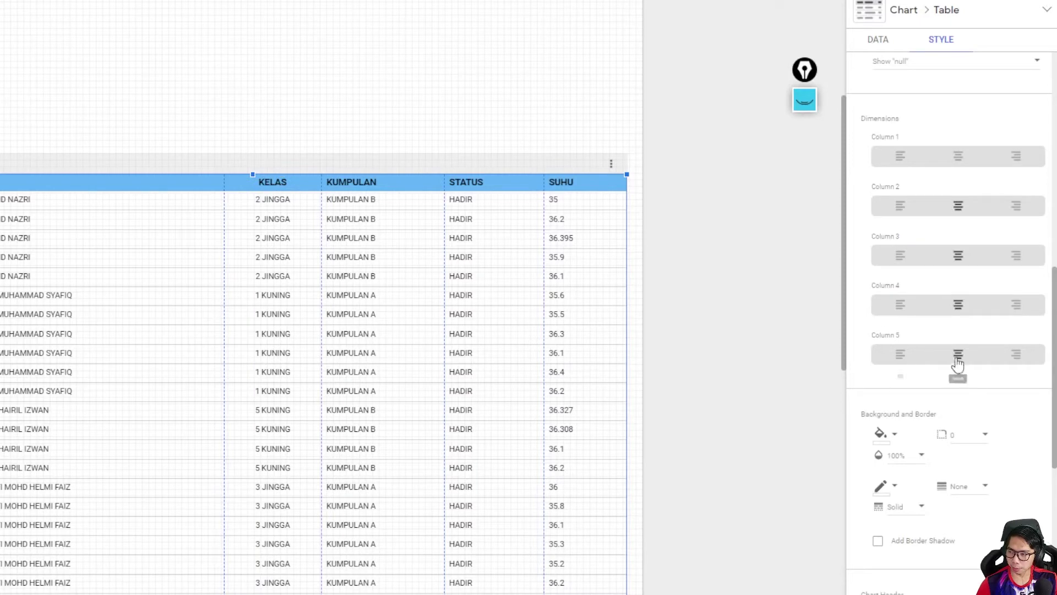
{"action": "left_click", "coordinate": [1016, 359]}
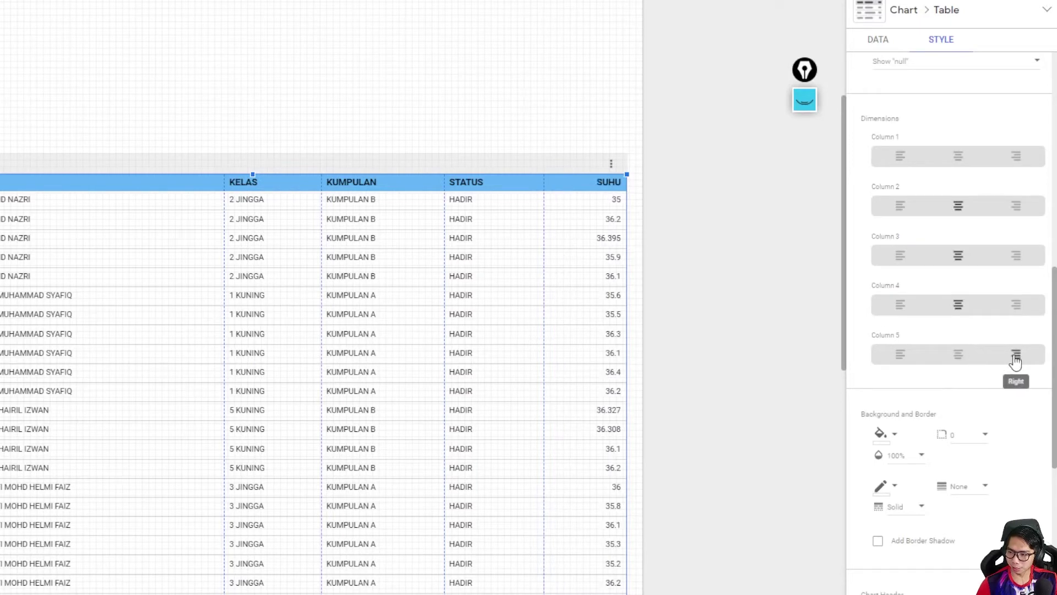
{"action": "left_click", "coordinate": [956, 359]}
{"action": "left_click", "coordinate": [784, 326]}
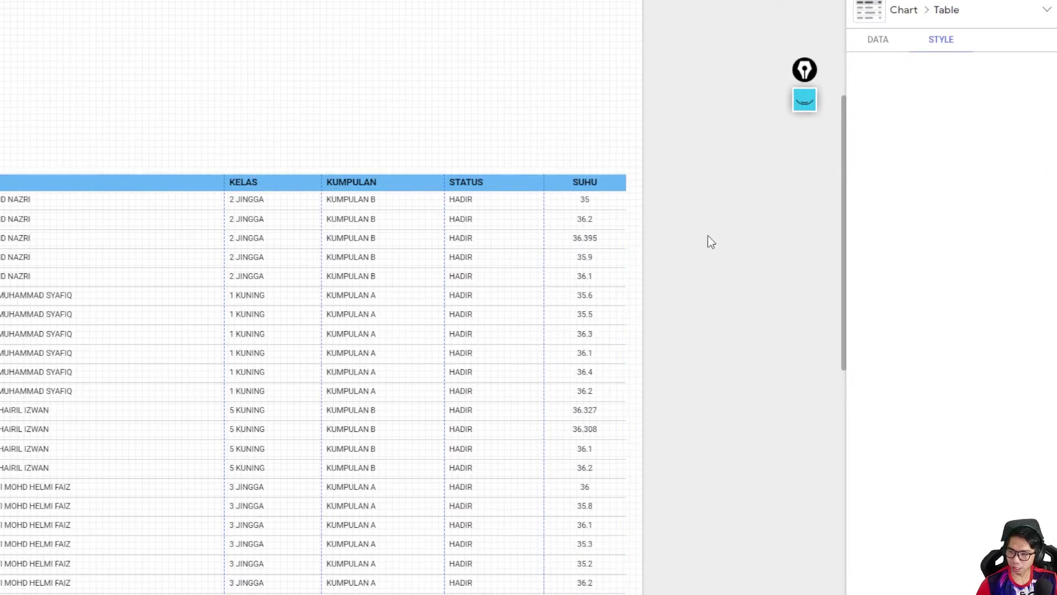
Step: Add a drop-down list control above the table's upper-left corner with KELAS DATA as its control field
{"action": "scroll", "coordinate": [330, 330], "scroll_direction": "up", "scroll_amount": 5}
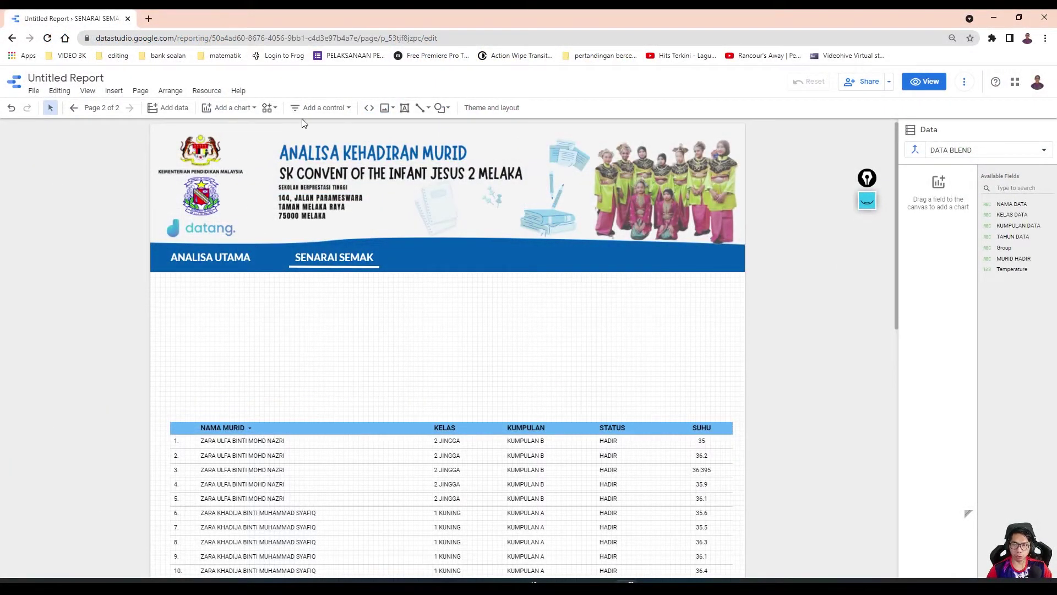
{"action": "left_click", "coordinate": [319, 108]}
{"action": "left_click", "coordinate": [322, 128]}
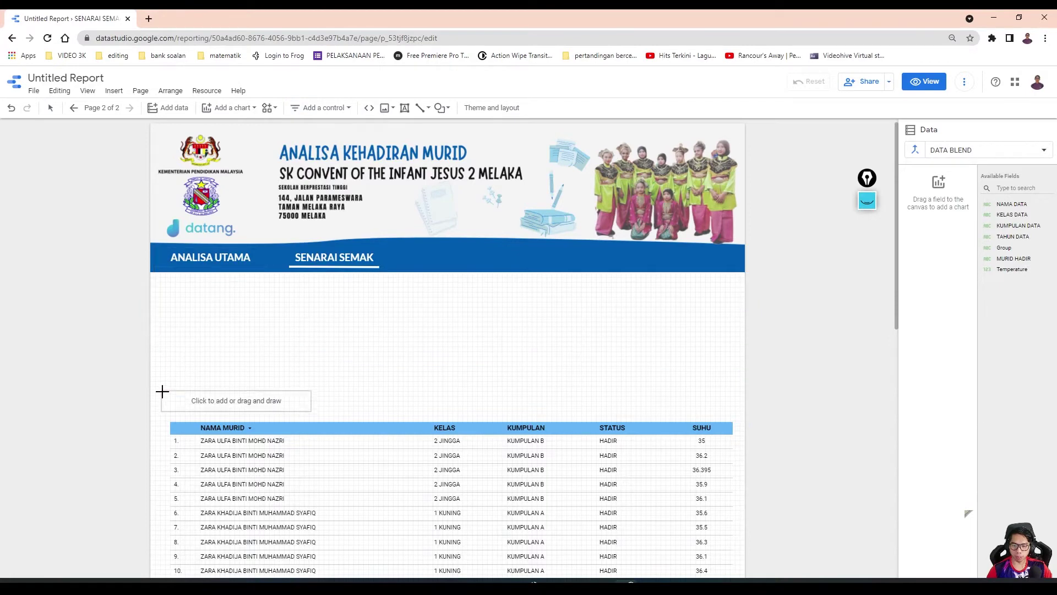
{"action": "left_click", "coordinate": [170, 375]}
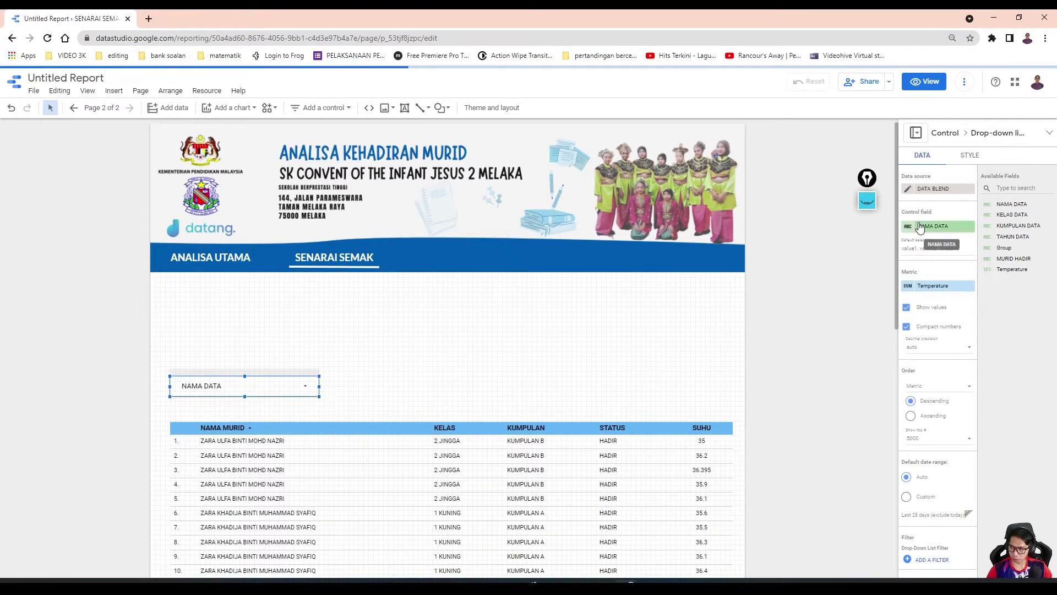
{"action": "left_click_drag", "start_coordinate": [1012, 214], "coordinate": [934, 229]}
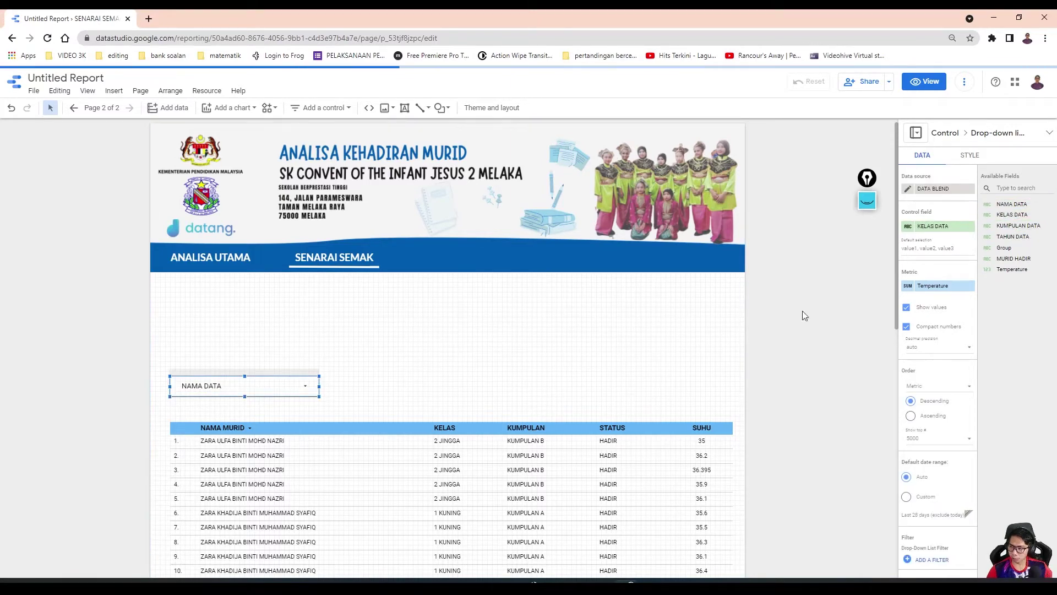
Step: Duplicate the drop-down list, place the copy directly to its right, and set the copy's control field to KUMPULAN DATA
{"action": "left_click", "coordinate": [272, 385]}
{"action": "left_click", "coordinate": [278, 386]}
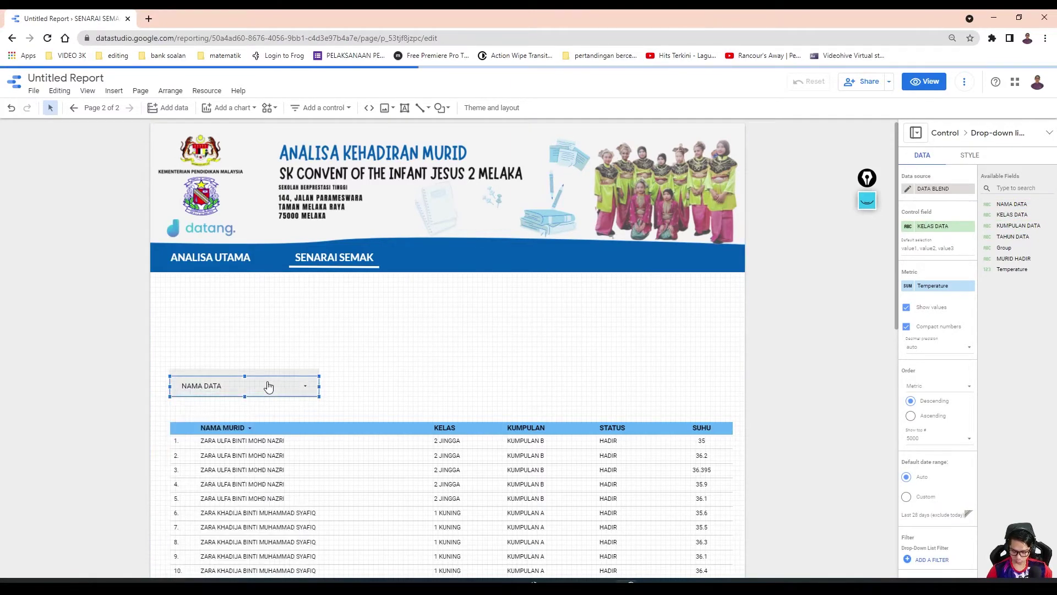
{"action": "left_click_drag", "start_coordinate": [269, 387], "coordinate": [413, 390]}
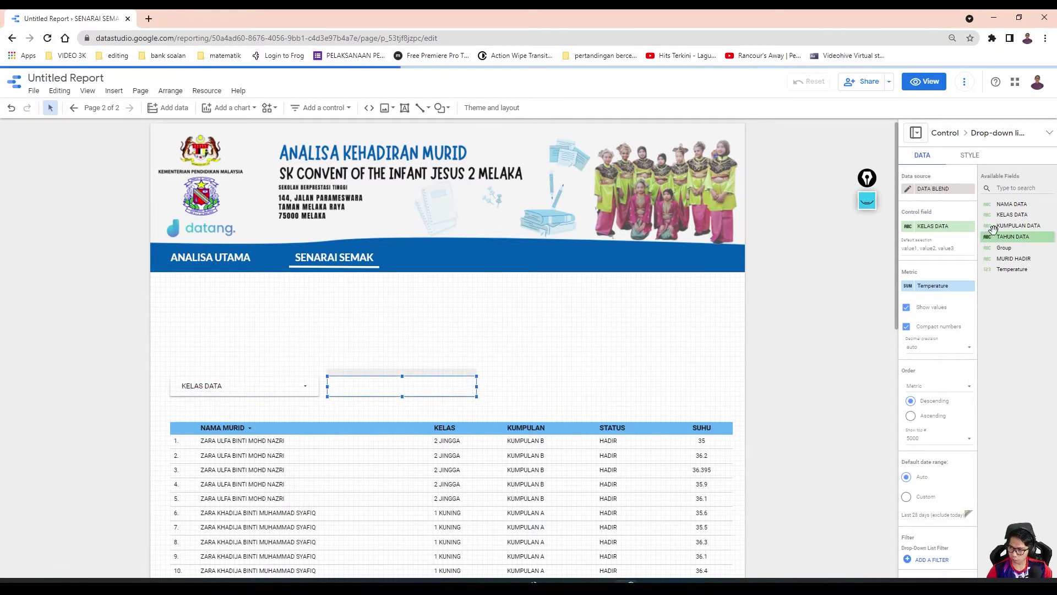
{"action": "left_click_drag", "start_coordinate": [994, 228], "coordinate": [942, 232]}
{"action": "left_click", "coordinate": [654, 339]}
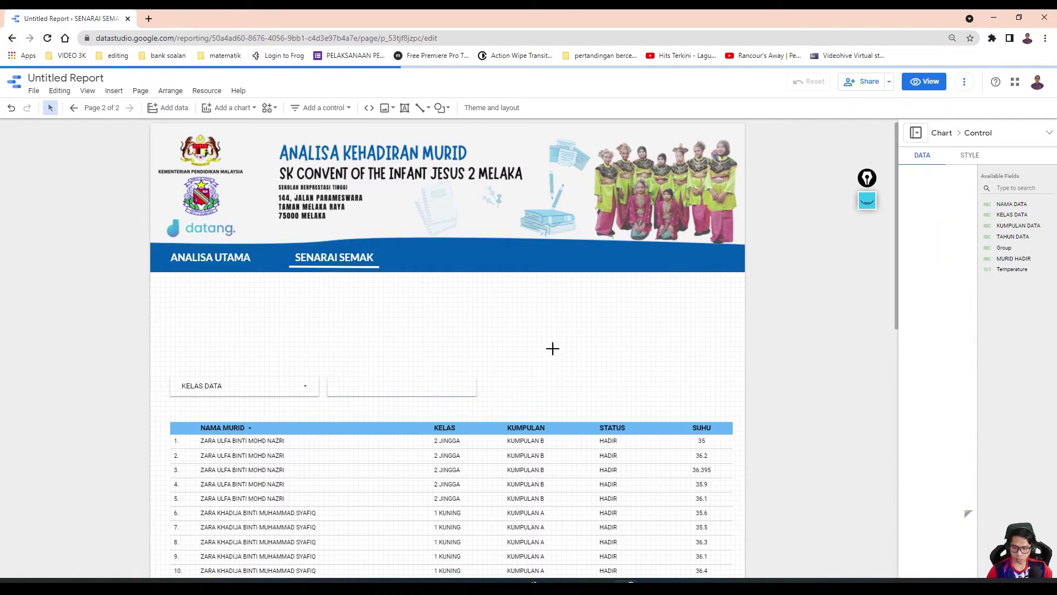
Step: Add a date range control to the right of the two drop-down lists and deselect it
{"action": "left_click", "coordinate": [321, 107]}
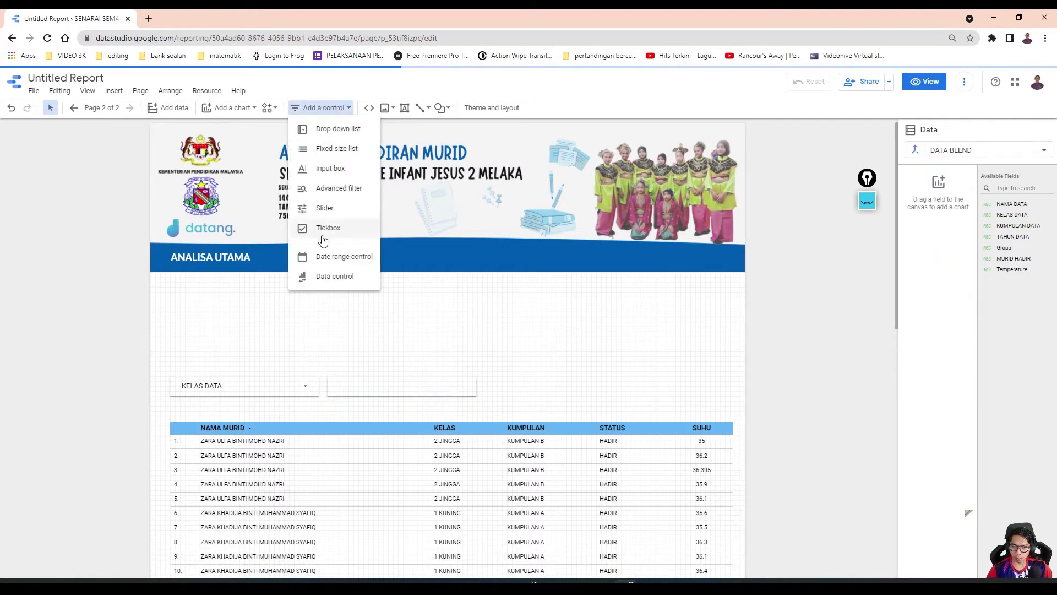
{"action": "left_click", "coordinate": [344, 256]}
{"action": "left_click", "coordinate": [492, 376]}
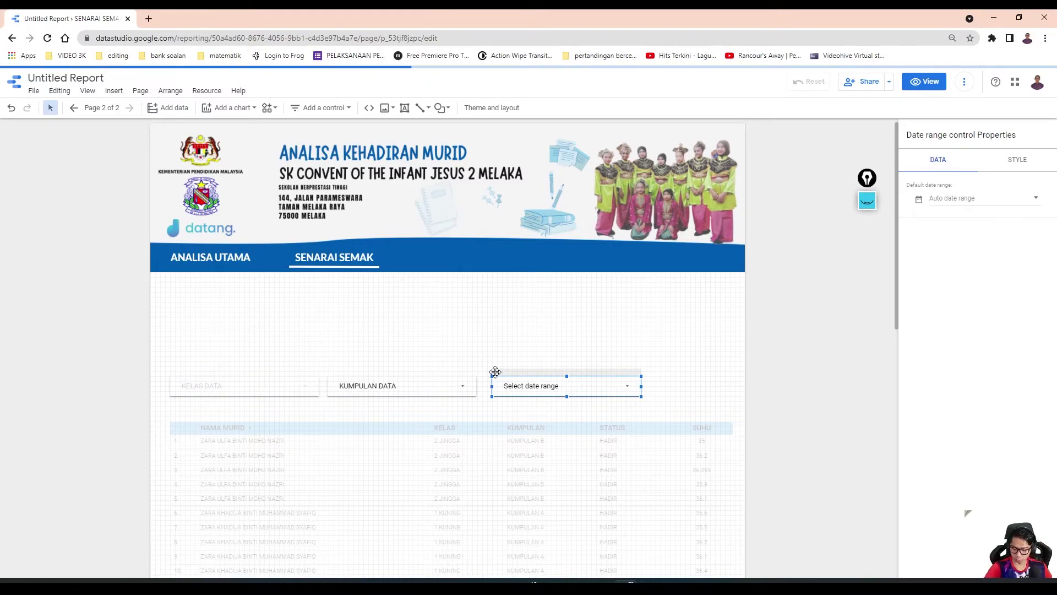
{"action": "left_click", "coordinate": [476, 330]}
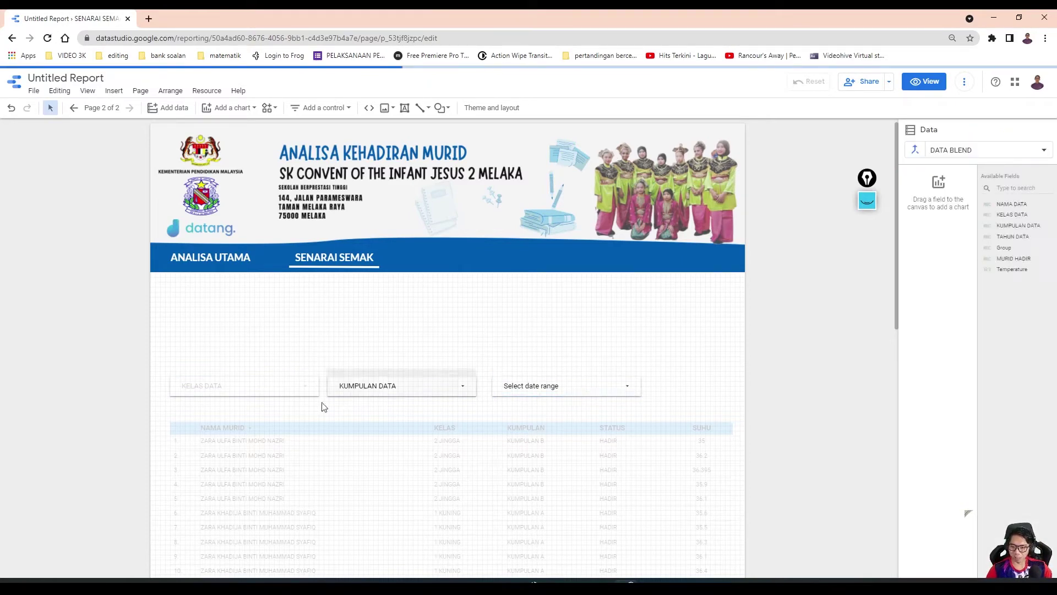
Step: Rename the KELAS DATA drop-down's control field as KELAS
{"action": "left_click", "coordinate": [309, 388]}
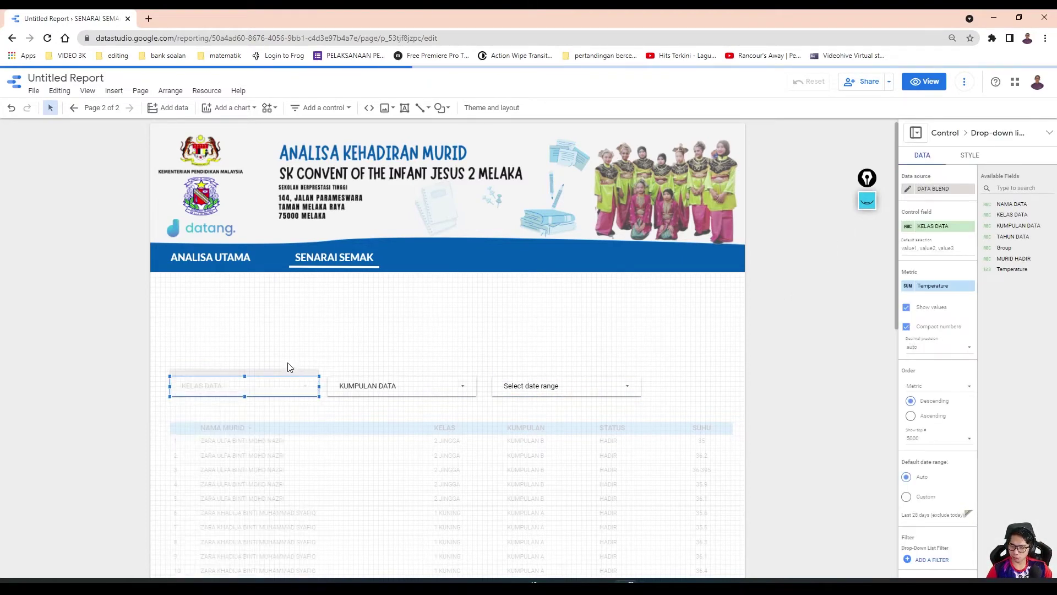
{"action": "left_click", "coordinate": [908, 226]}
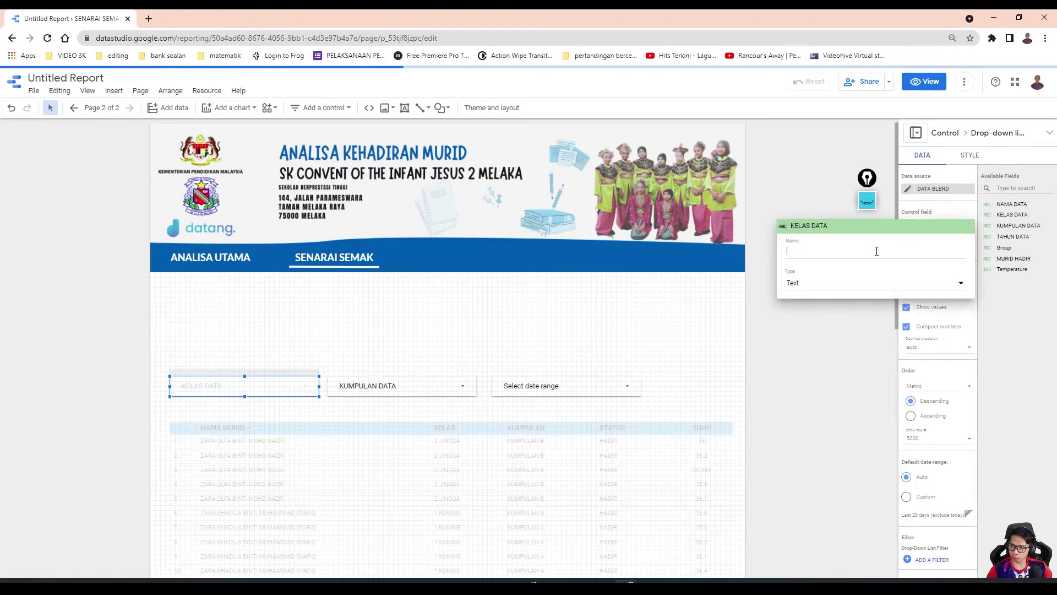
{"action": "type", "text": "KELAS"}
{"action": "key", "text": "Return"}
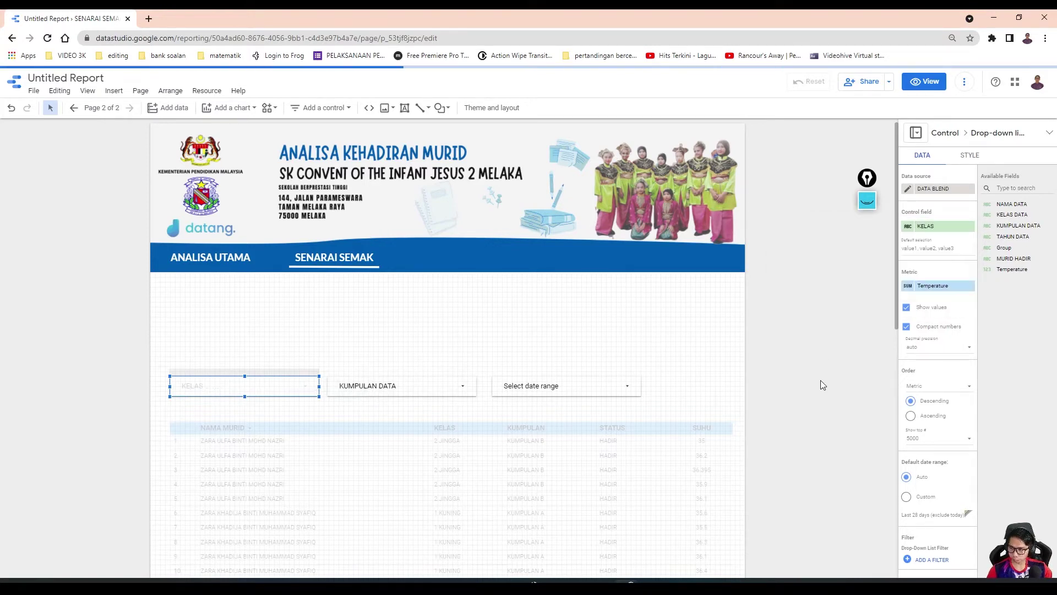
Step: Rename the KUMPULAN DATA drop-down's control field as KUMPULAN and deselect the control
{"action": "left_click", "coordinate": [385, 387]}
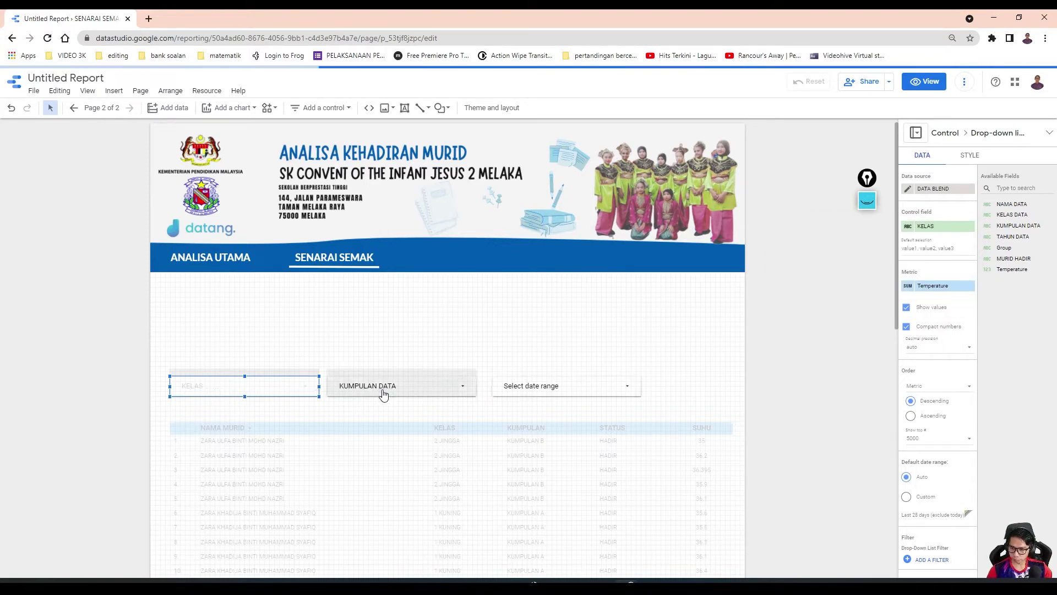
{"action": "left_click", "coordinate": [914, 230]}
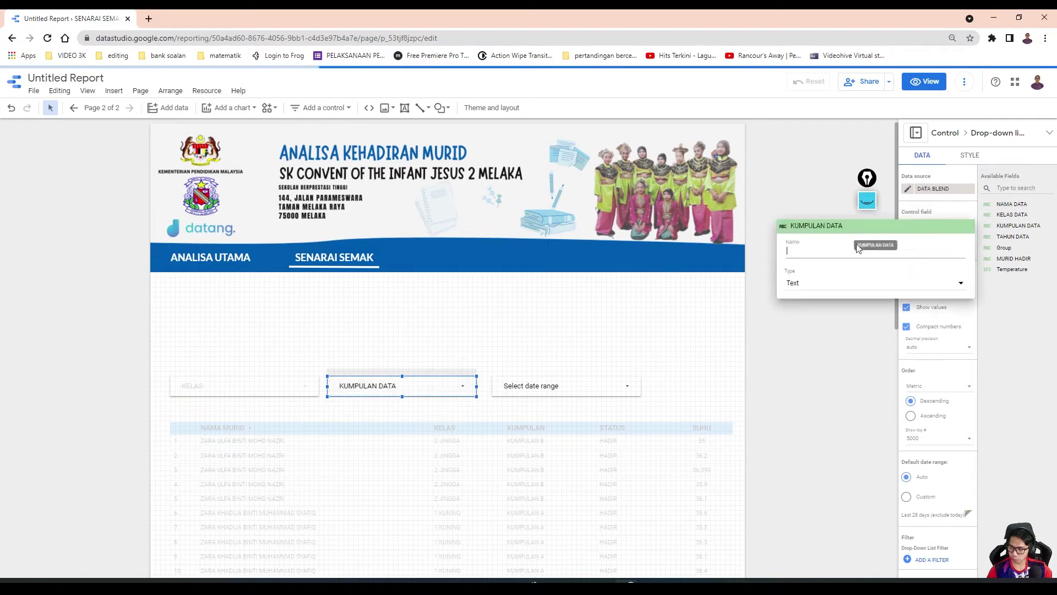
{"action": "left_click", "coordinate": [825, 246]}
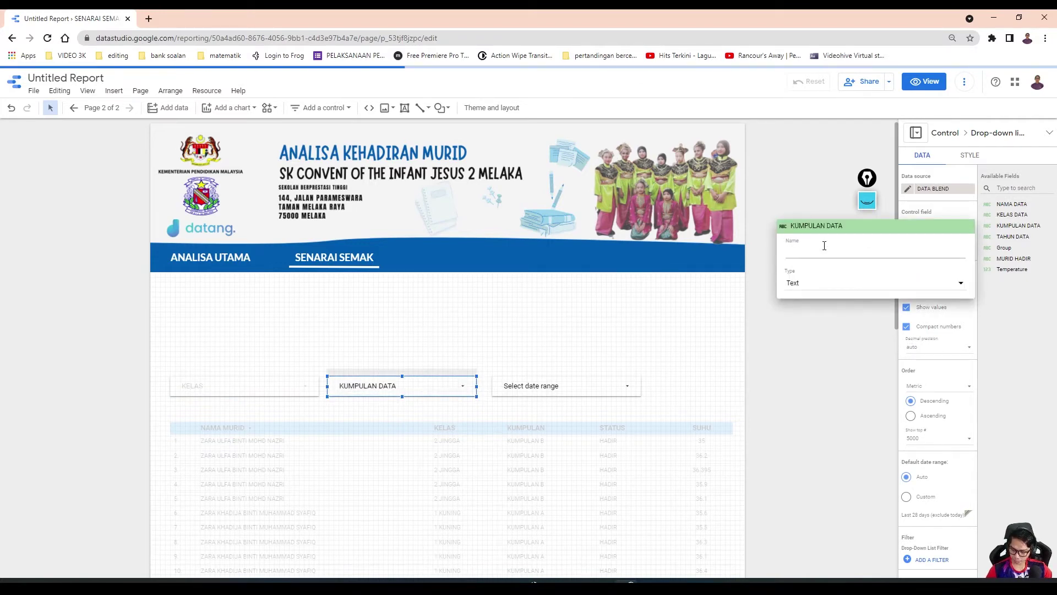
{"action": "type", "text": "KUM[ULAN"}
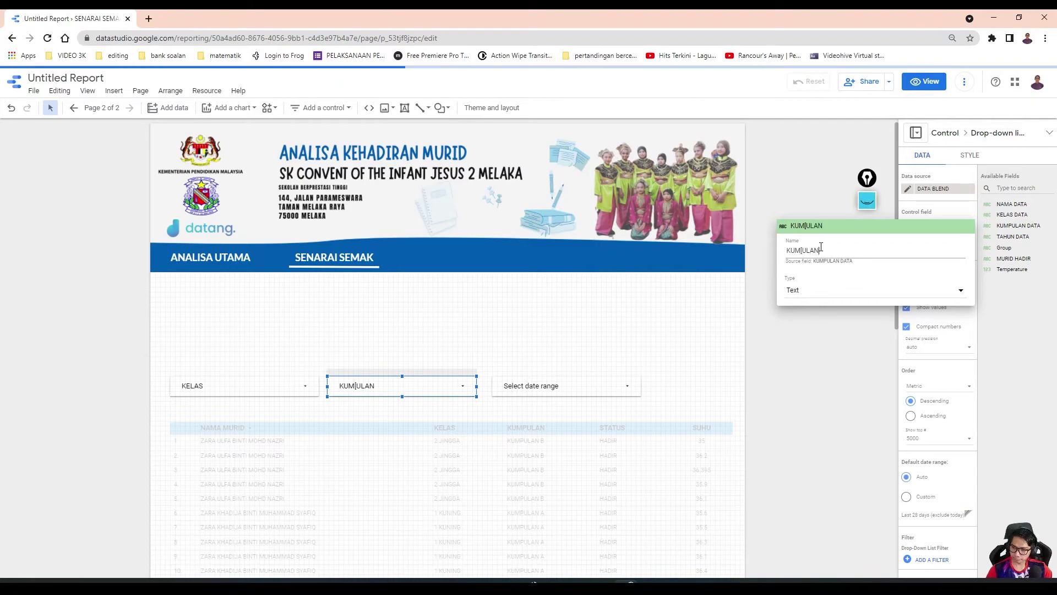
{"action": "key", "text": "ctrl+shift+c"}
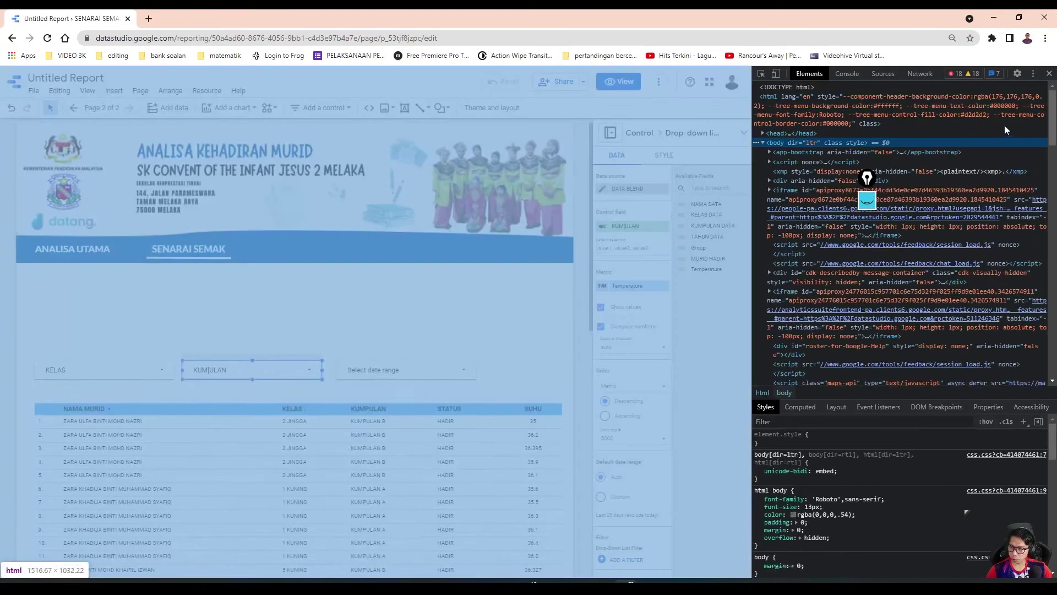
{"action": "left_click", "coordinate": [1048, 73]}
{"action": "left_click", "coordinate": [396, 371]}
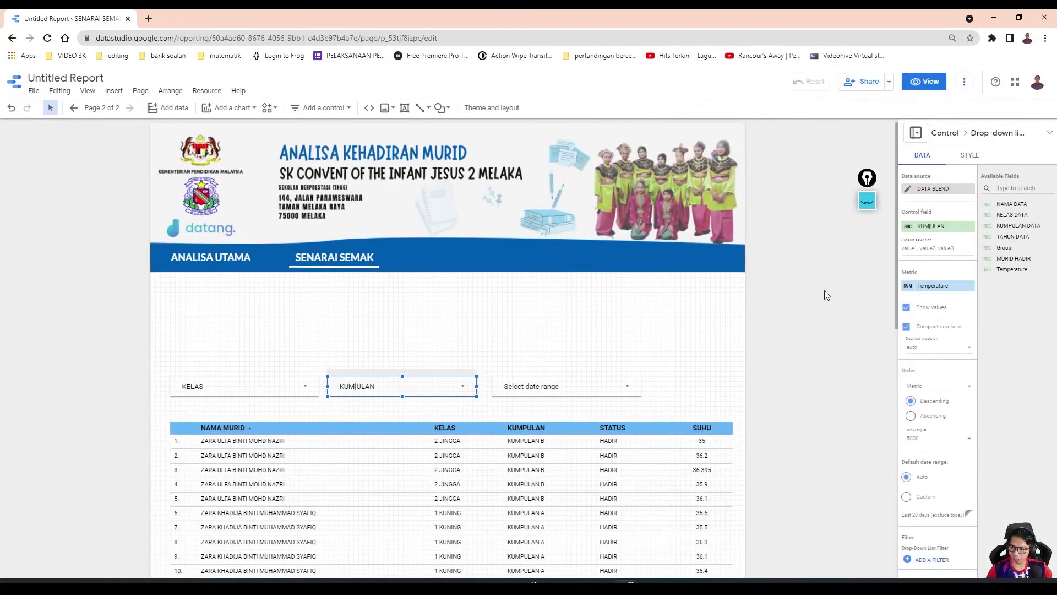
{"action": "left_click", "coordinate": [909, 225]}
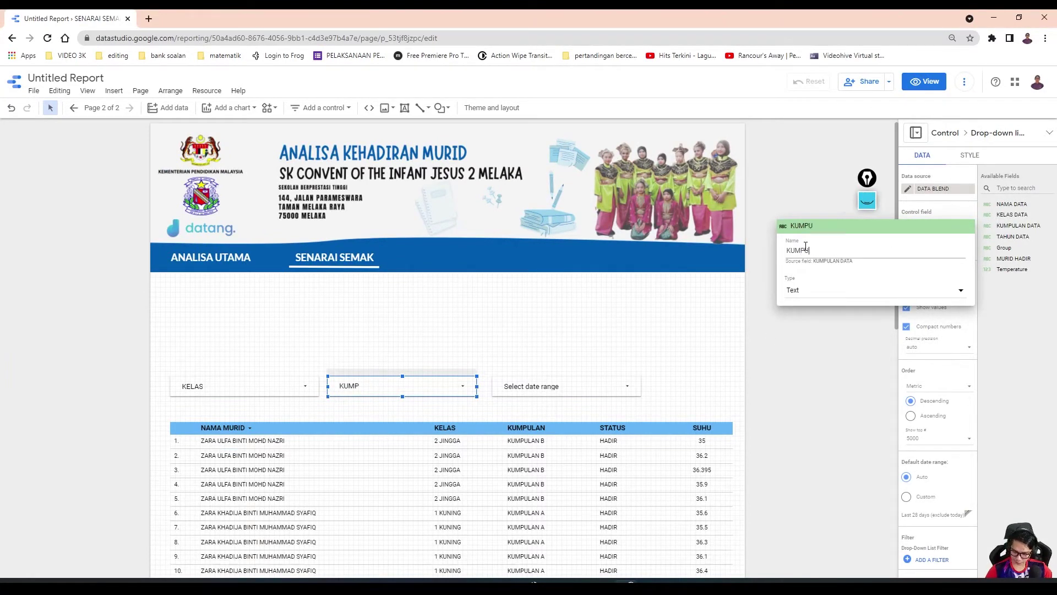
{"action": "left_click", "coordinate": [733, 297]}
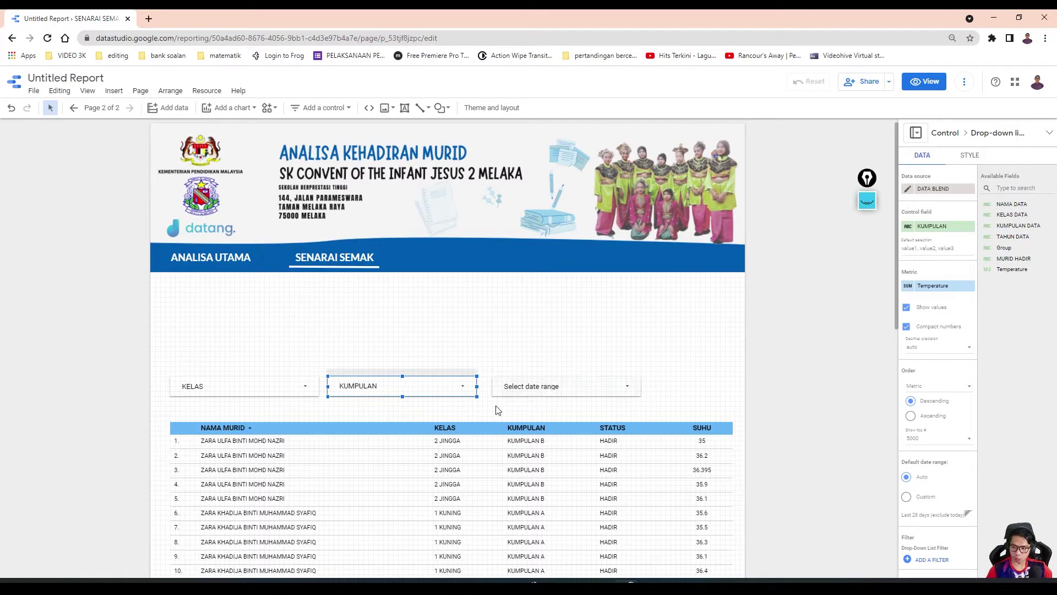
{"action": "left_click", "coordinate": [497, 350]}
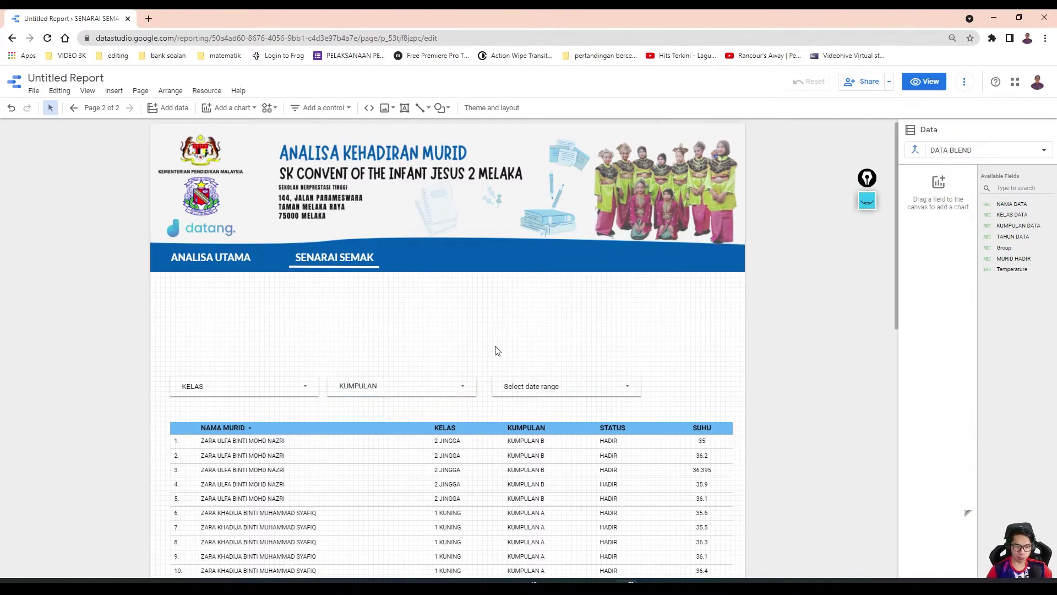
Step: Set the KELAS drop-down's background to the light blue that matches the table header
{"action": "left_click", "coordinate": [250, 385]}
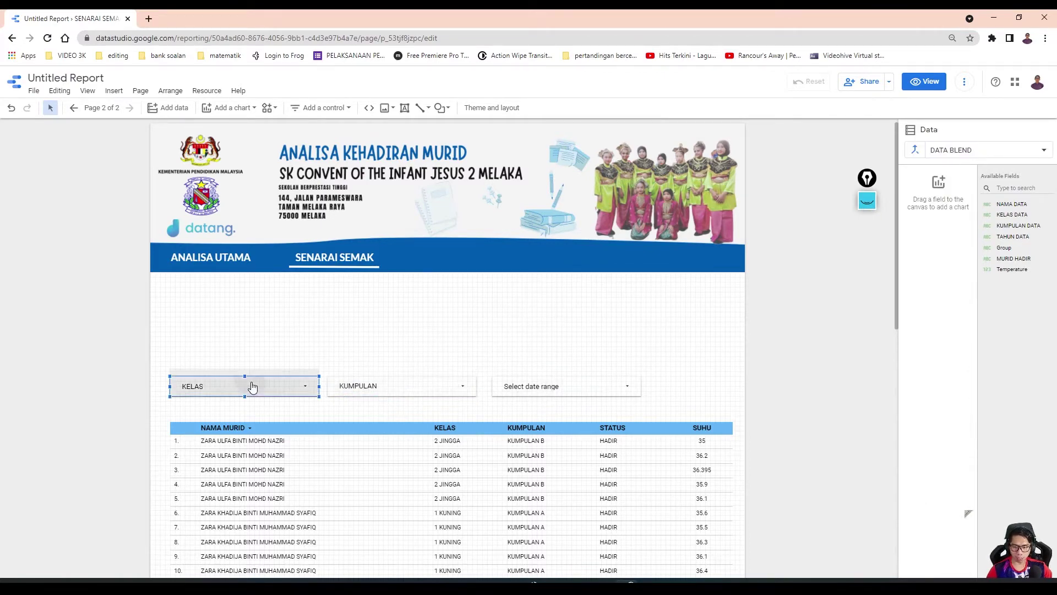
{"action": "left_click", "coordinate": [966, 158]}
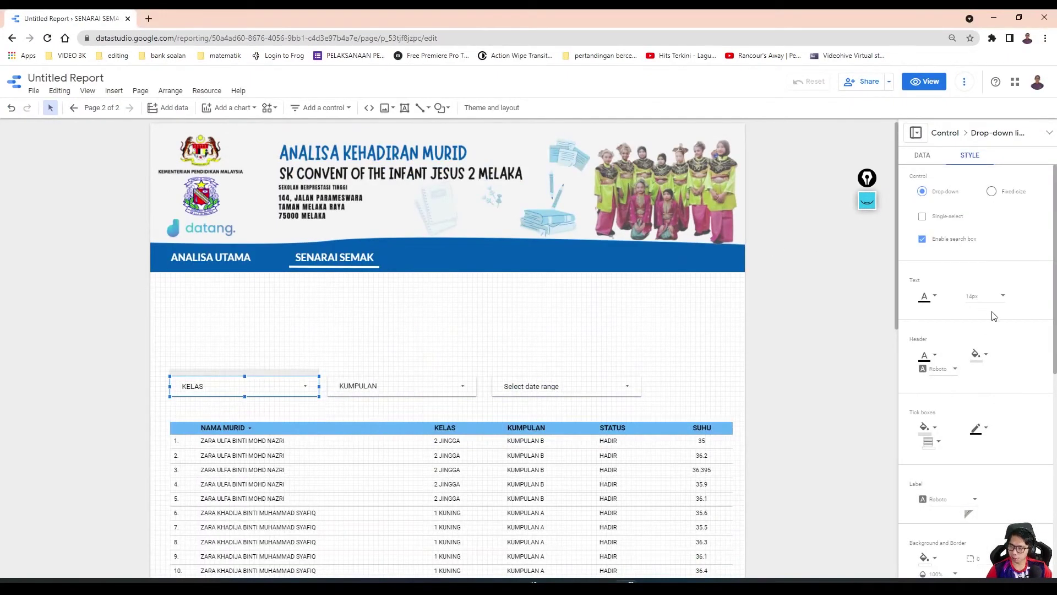
{"action": "scroll", "coordinate": [994, 316], "scroll_direction": "down", "scroll_amount": 1}
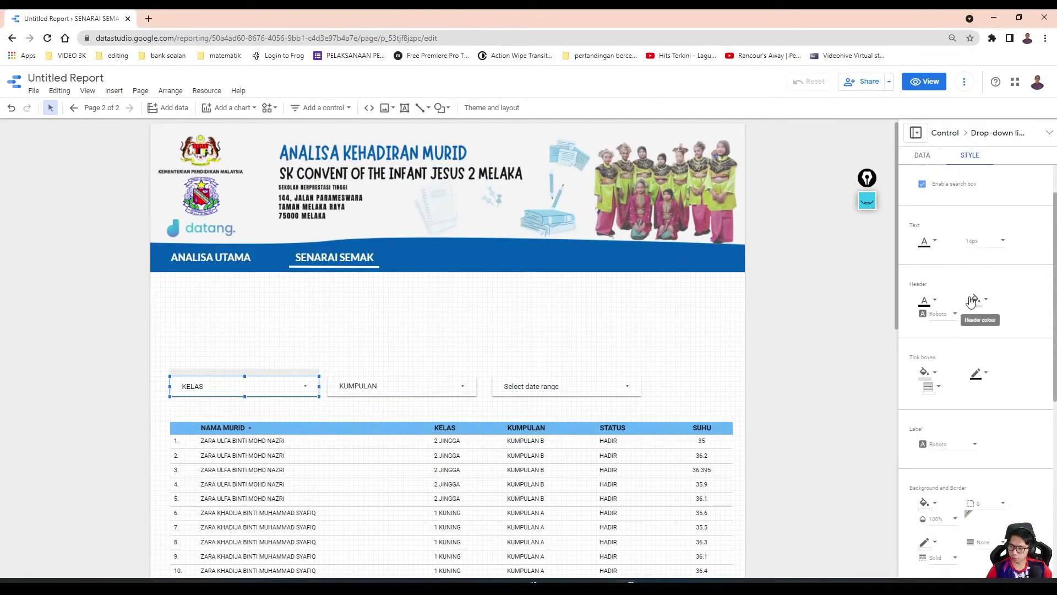
{"action": "scroll", "coordinate": [943, 329], "scroll_direction": "down", "scroll_amount": 2}
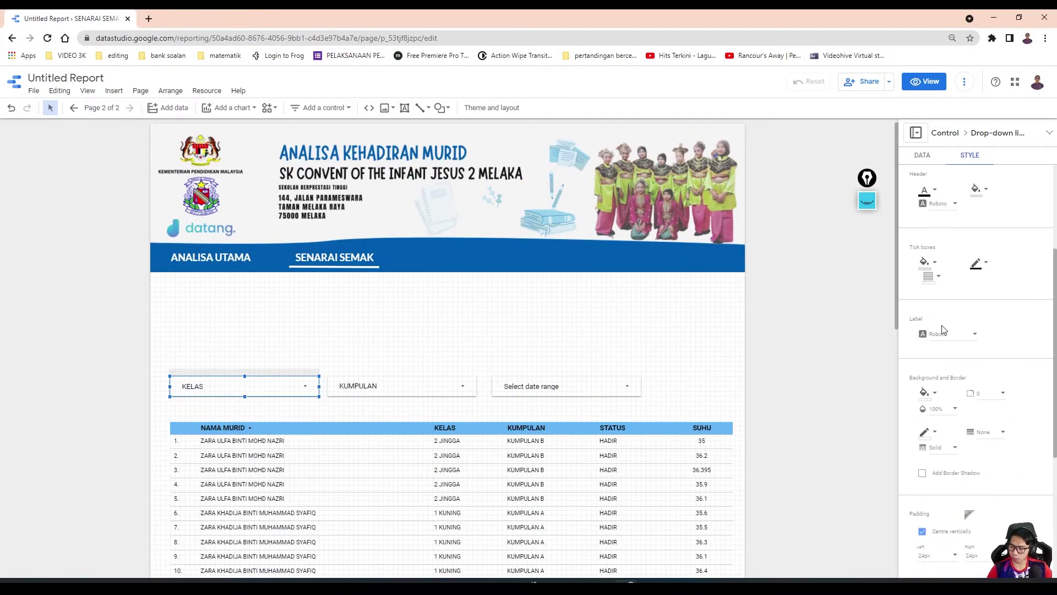
{"action": "left_click", "coordinate": [937, 394]}
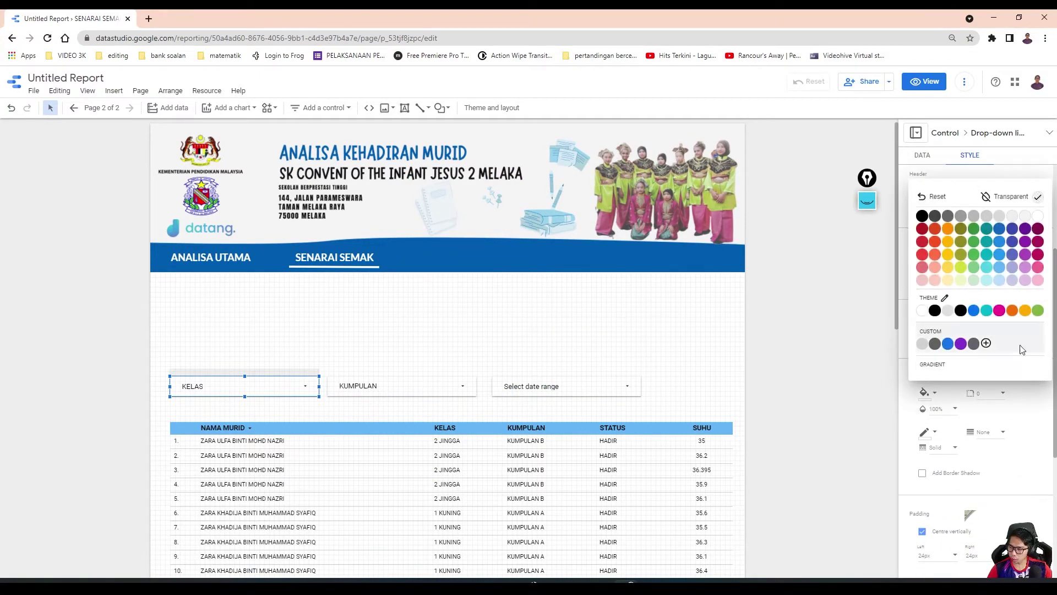
{"action": "left_click", "coordinate": [987, 268]}
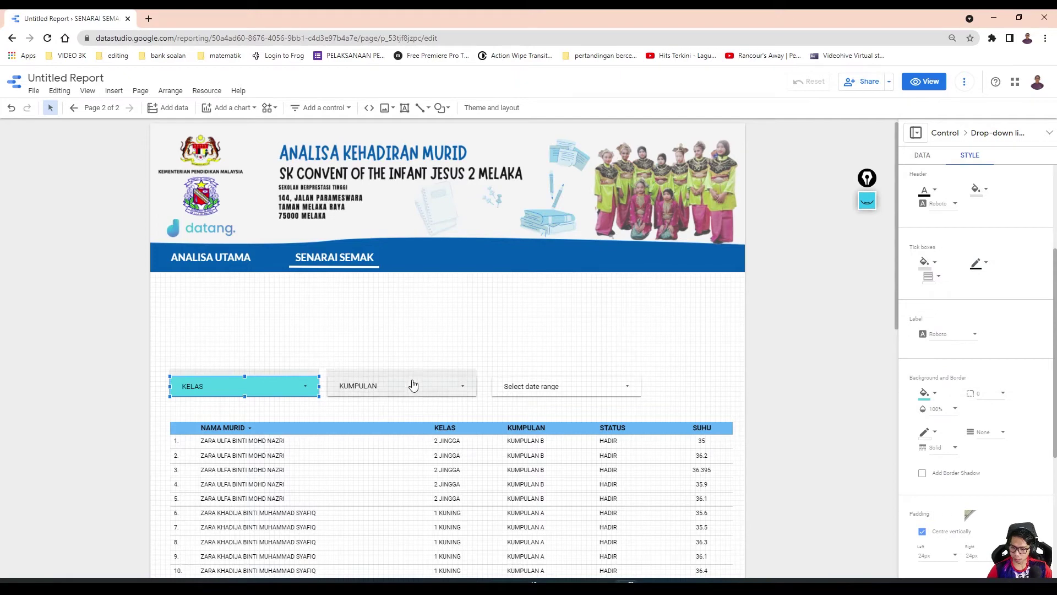
{"action": "left_click", "coordinate": [933, 393]}
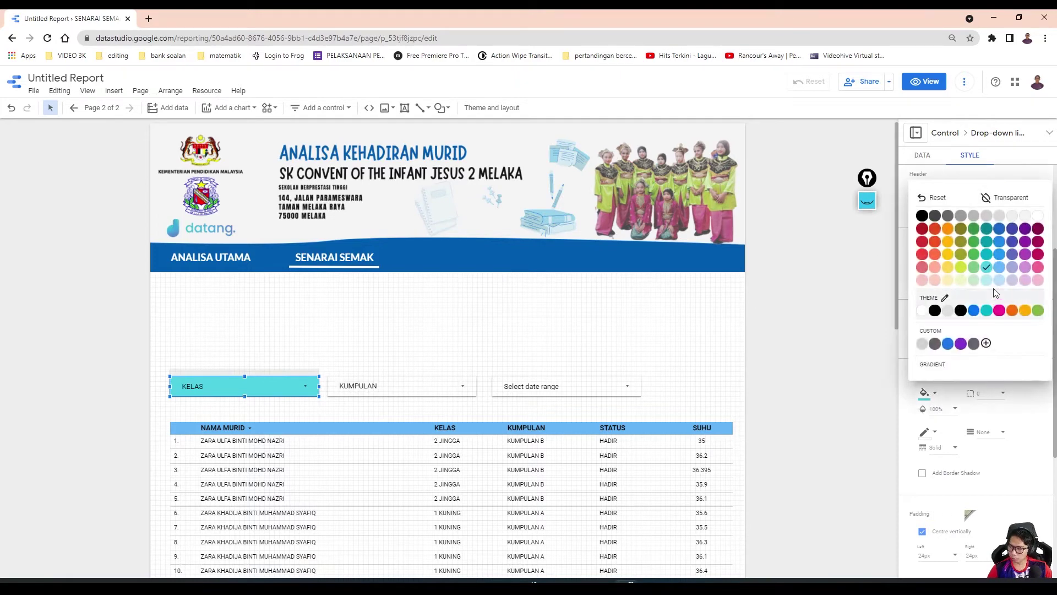
{"action": "left_click", "coordinate": [998, 271]}
Step: Give the KUMPULAN drop-down the same light blue background as the KELAS drop-down
{"action": "left_click", "coordinate": [440, 385]}
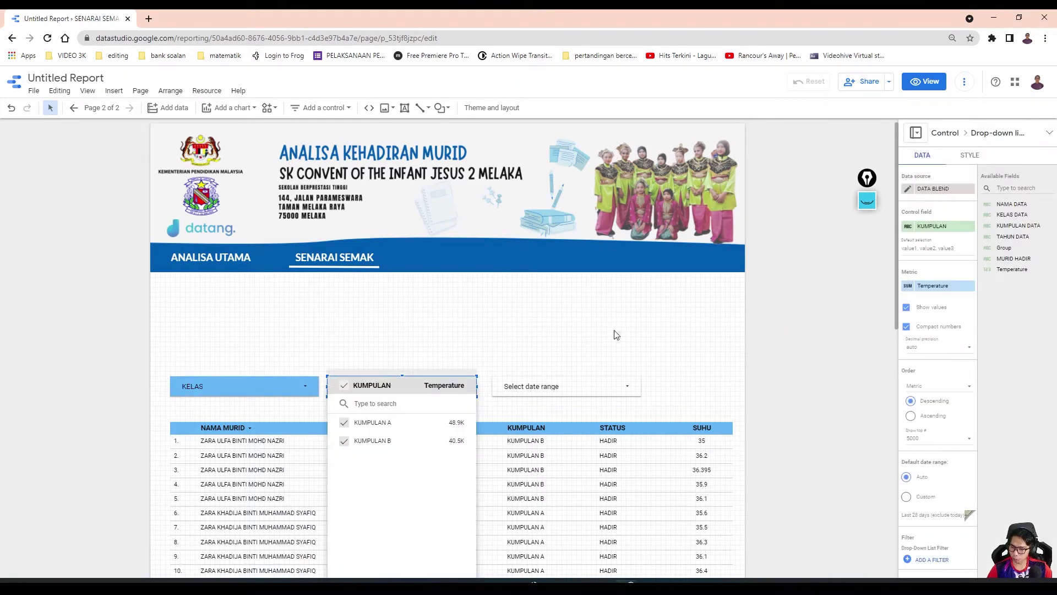
{"action": "left_click", "coordinate": [414, 384]}
{"action": "left_click", "coordinate": [969, 155]}
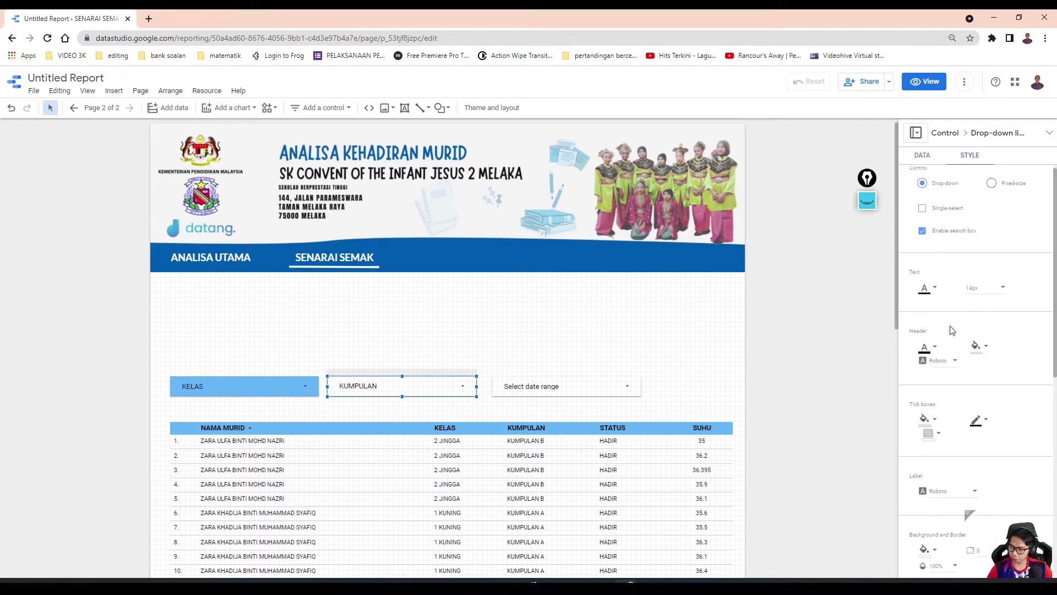
{"action": "scroll", "coordinate": [948, 353], "scroll_direction": "down", "scroll_amount": 2}
{"action": "left_click", "coordinate": [935, 393]}
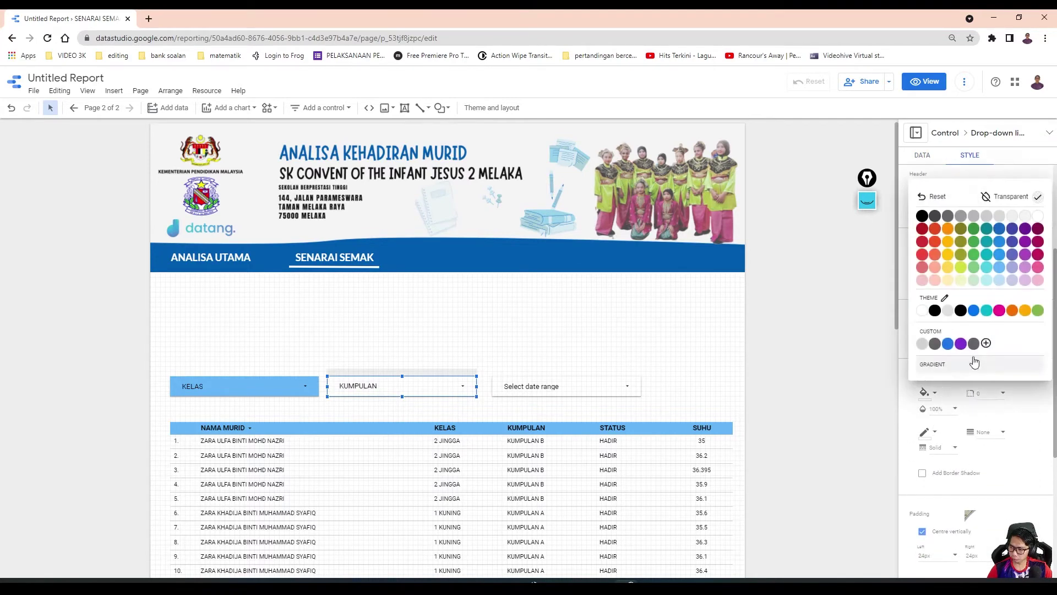
{"action": "left_click", "coordinate": [997, 271]}
Step: Set the date range control's background to the matching light blue and deselect it
{"action": "left_click", "coordinate": [592, 392]}
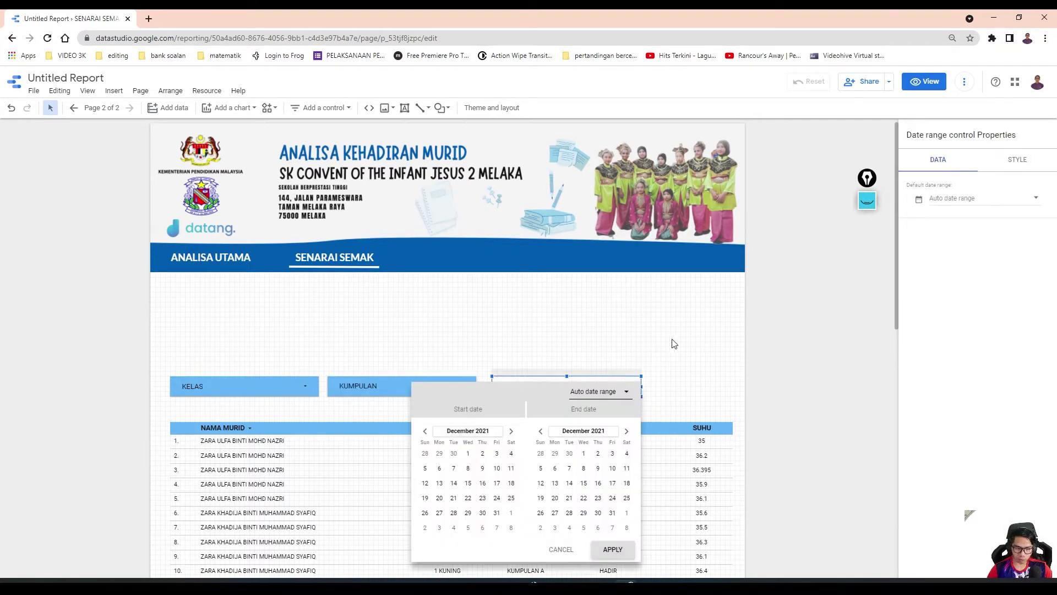
{"action": "left_click", "coordinate": [1014, 159]}
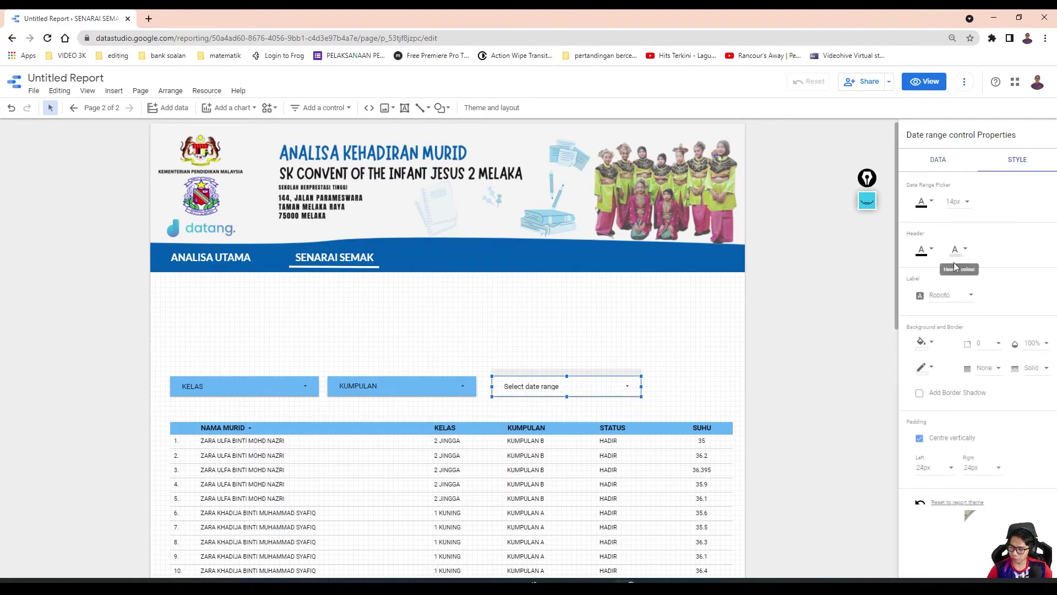
{"action": "left_click", "coordinate": [931, 343]}
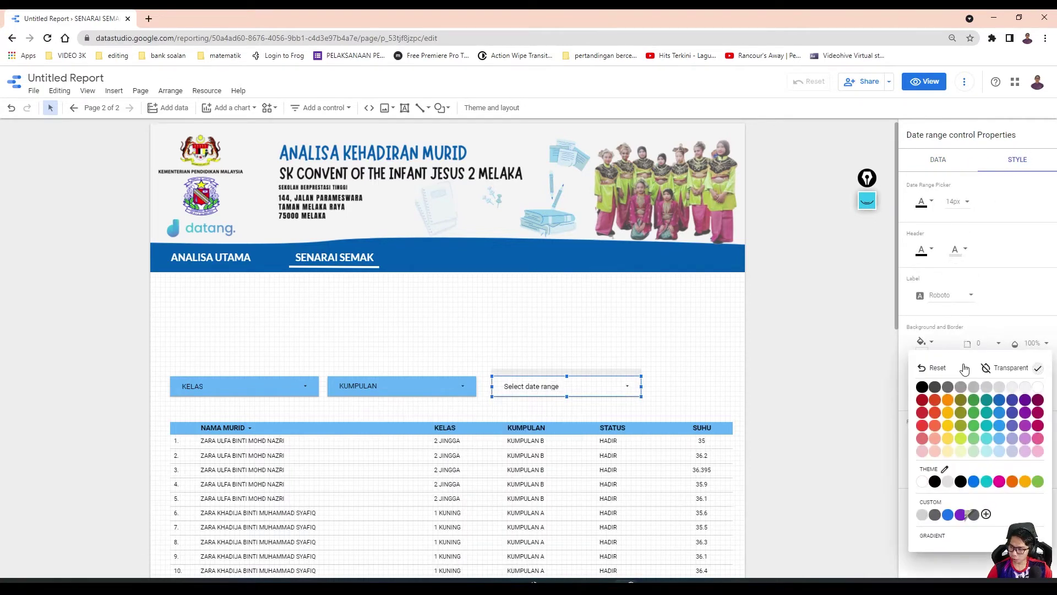
{"action": "left_click", "coordinate": [998, 443]}
{"action": "left_click", "coordinate": [758, 327]}
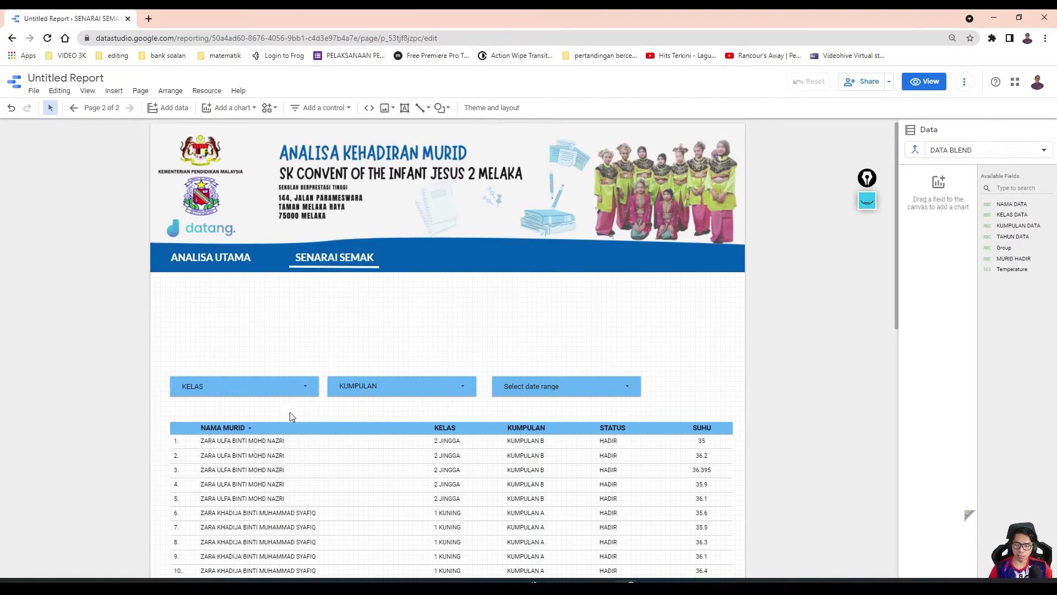
Step: Set the date range control's default date range to Today, apply it, and deselect the control
{"action": "left_click", "coordinate": [564, 383]}
{"action": "left_click", "coordinate": [1027, 198]}
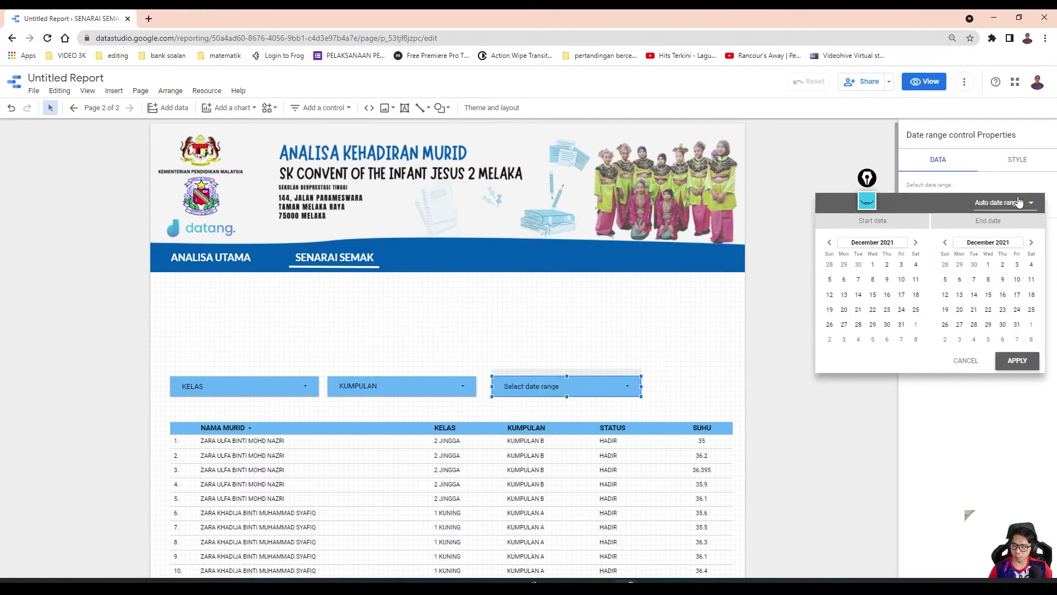
{"action": "left_click", "coordinate": [1019, 201]}
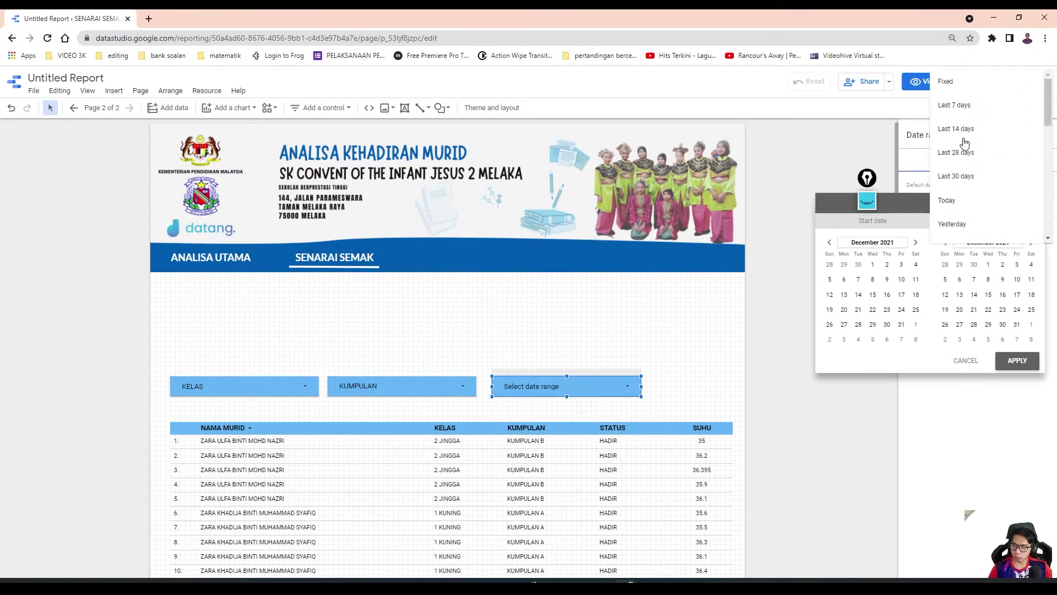
{"action": "left_click", "coordinate": [948, 200]}
{"action": "left_click", "coordinate": [1015, 360]}
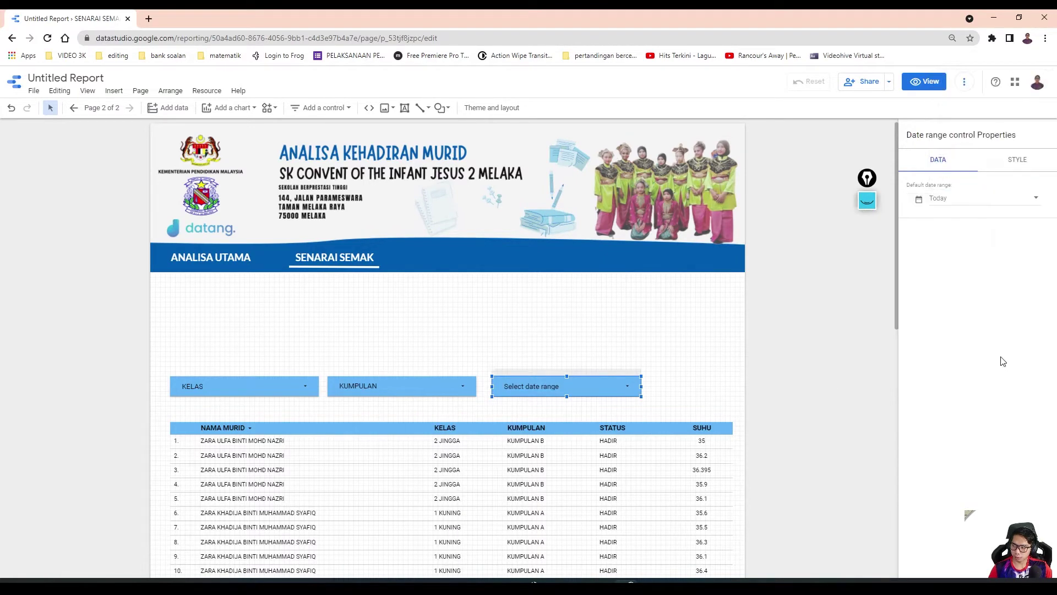
{"action": "left_click", "coordinate": [879, 405]}
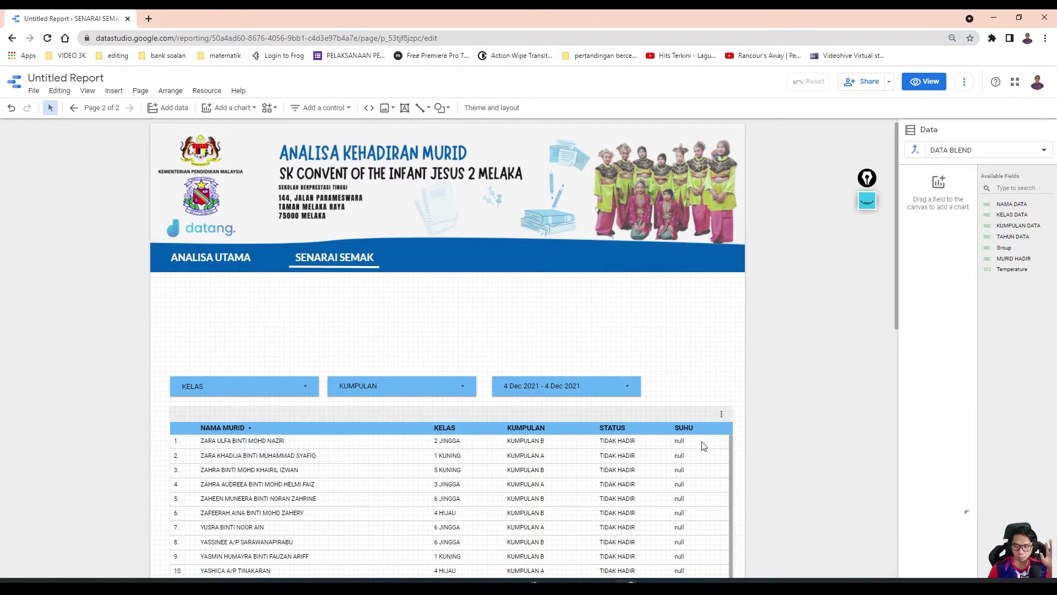
Step: Switch the report to view mode and filter the table to class 1 HIJAU and group KUMPULAN A only
{"action": "scroll", "coordinate": [815, 375], "scroll_direction": "down", "scroll_amount": 2}
{"action": "left_click", "coordinate": [612, 357]}
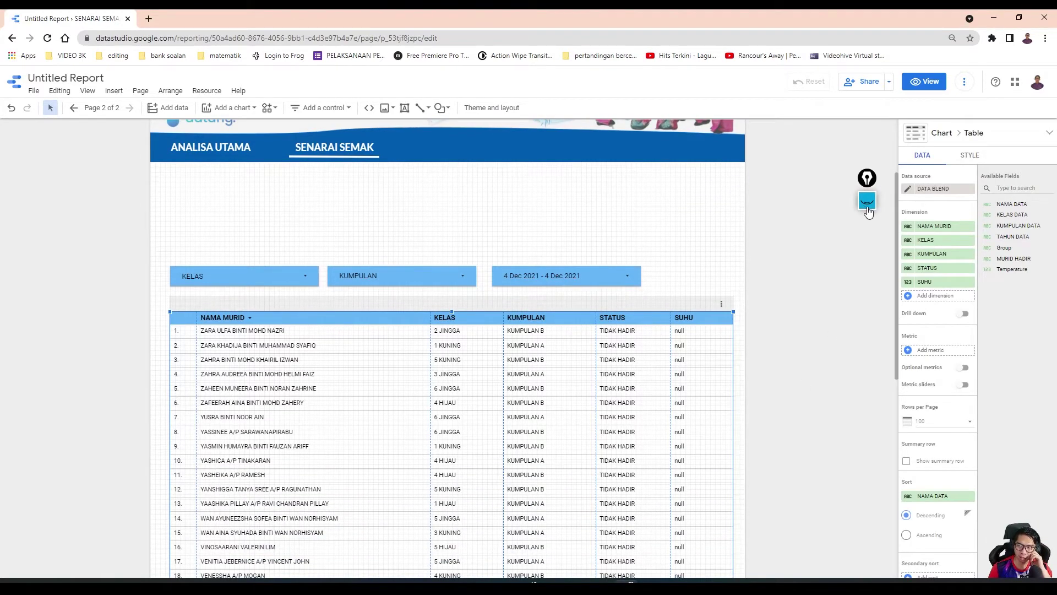
{"action": "left_click", "coordinate": [925, 83]}
{"action": "left_click", "coordinate": [332, 260]}
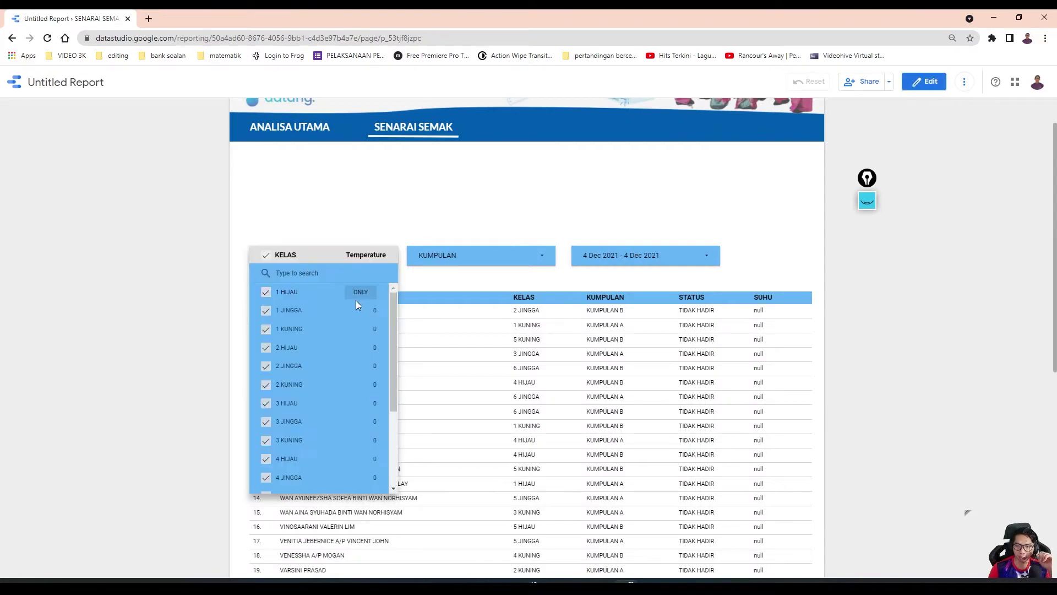
{"action": "left_click", "coordinate": [360, 293]}
{"action": "left_click", "coordinate": [483, 257]}
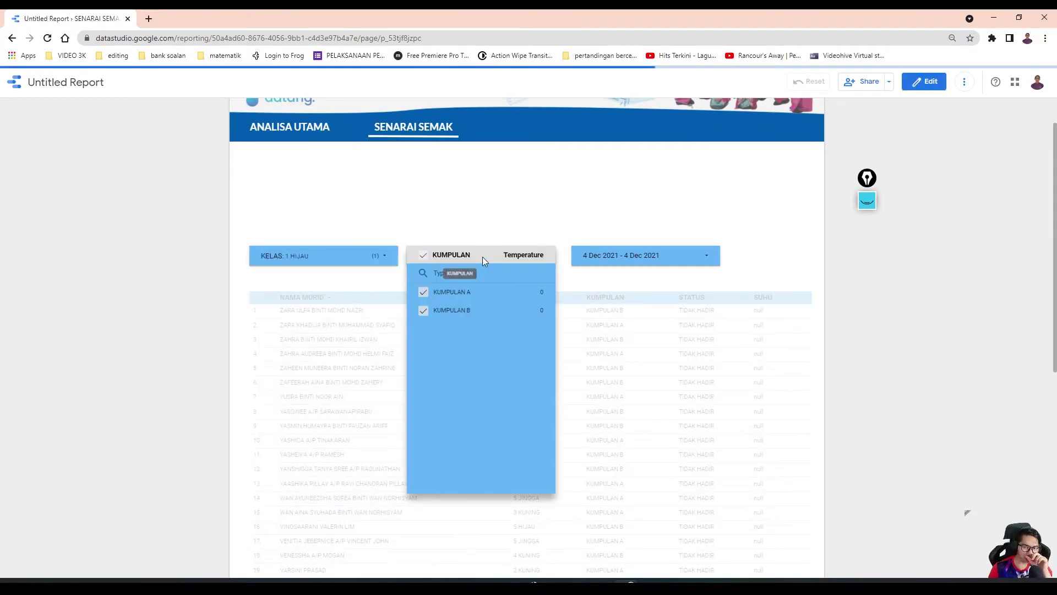
{"action": "left_click", "coordinate": [527, 292]}
Step: Set the report's date range filter to 3 Dec 2021 as both start and end date
{"action": "left_click", "coordinate": [687, 260]}
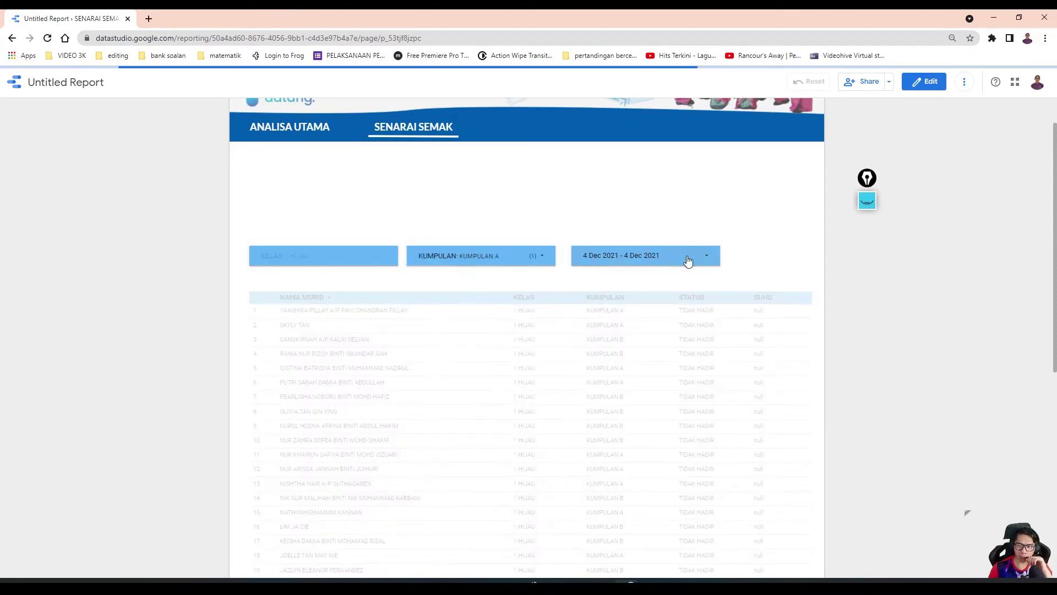
{"action": "left_click", "coordinate": [688, 260]}
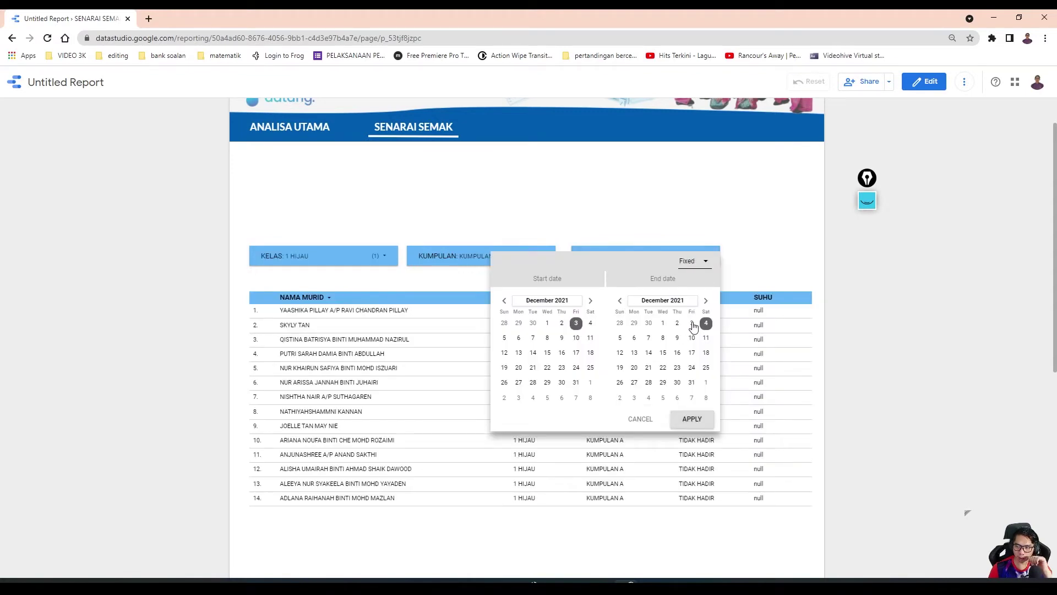
{"action": "left_click", "coordinate": [692, 420]}
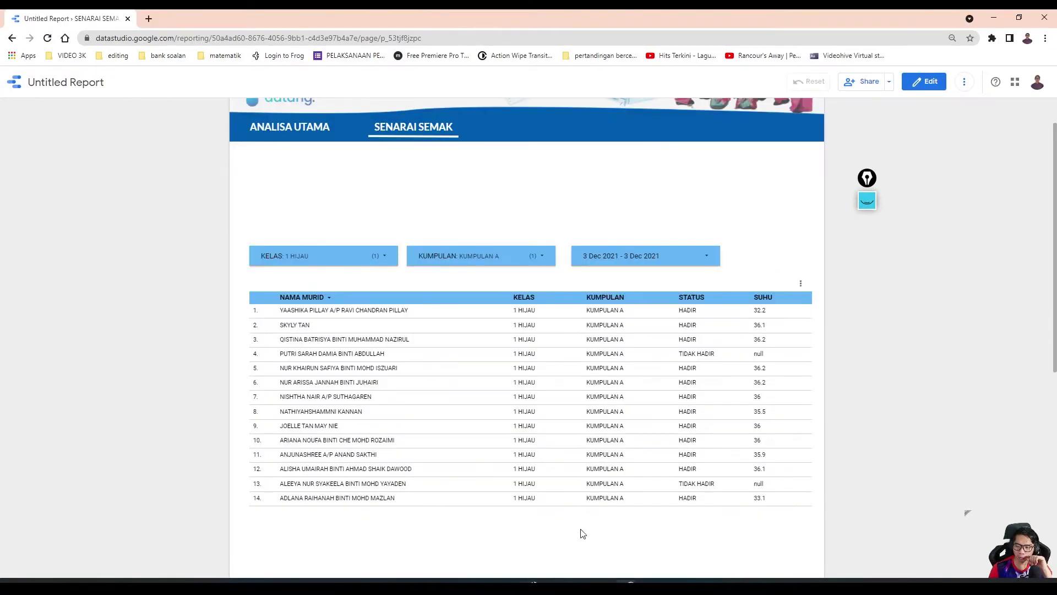
Step: Return the report to edit mode and reset the KELAS and KUMPULAN filters on the SENARAI SEMAK page
{"action": "left_click", "coordinate": [924, 81]}
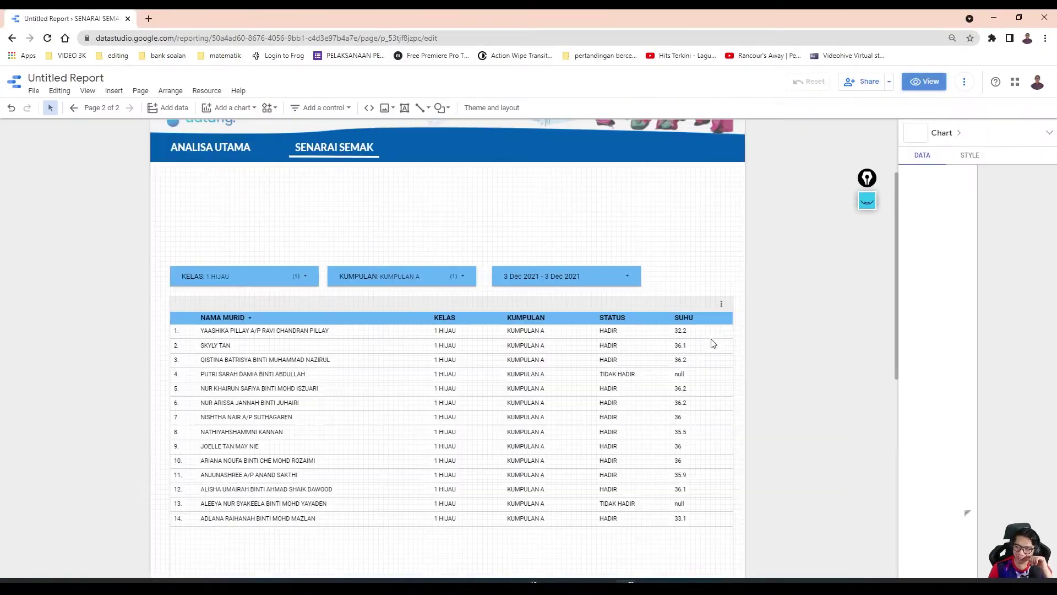
{"action": "left_click", "coordinate": [677, 449]}
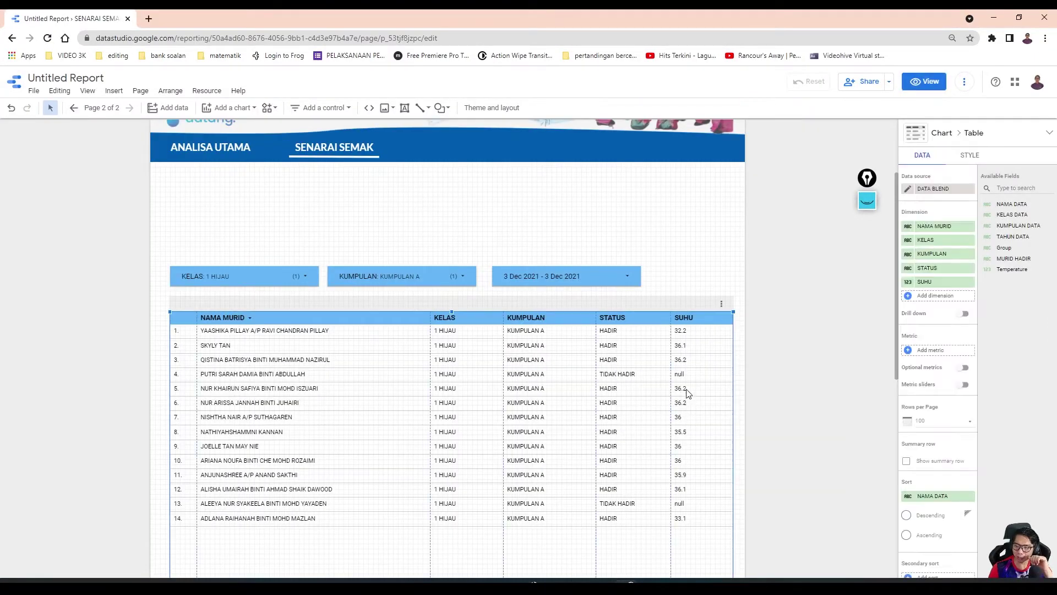
{"action": "left_click", "coordinate": [735, 304]}
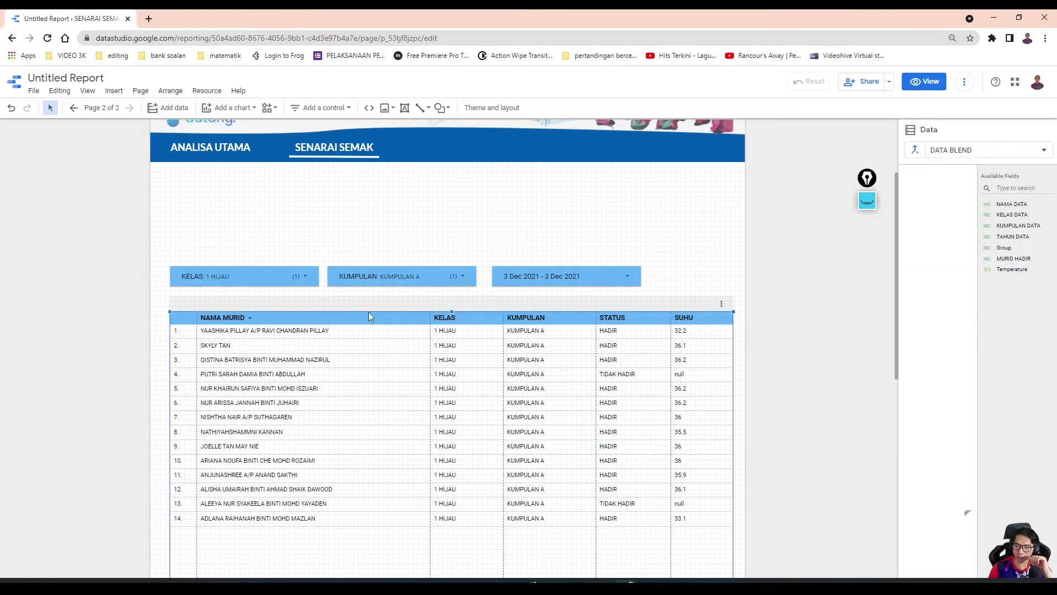
{"action": "left_click", "coordinate": [222, 273]}
{"action": "left_click", "coordinate": [345, 278]}
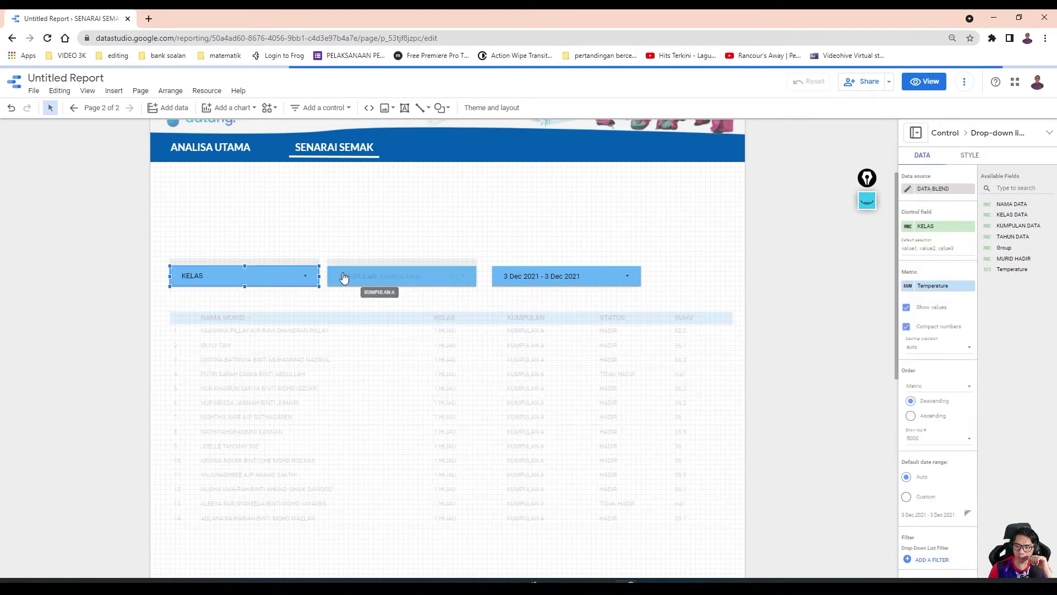
{"action": "left_click", "coordinate": [345, 278]}
{"action": "left_click", "coordinate": [298, 240]}
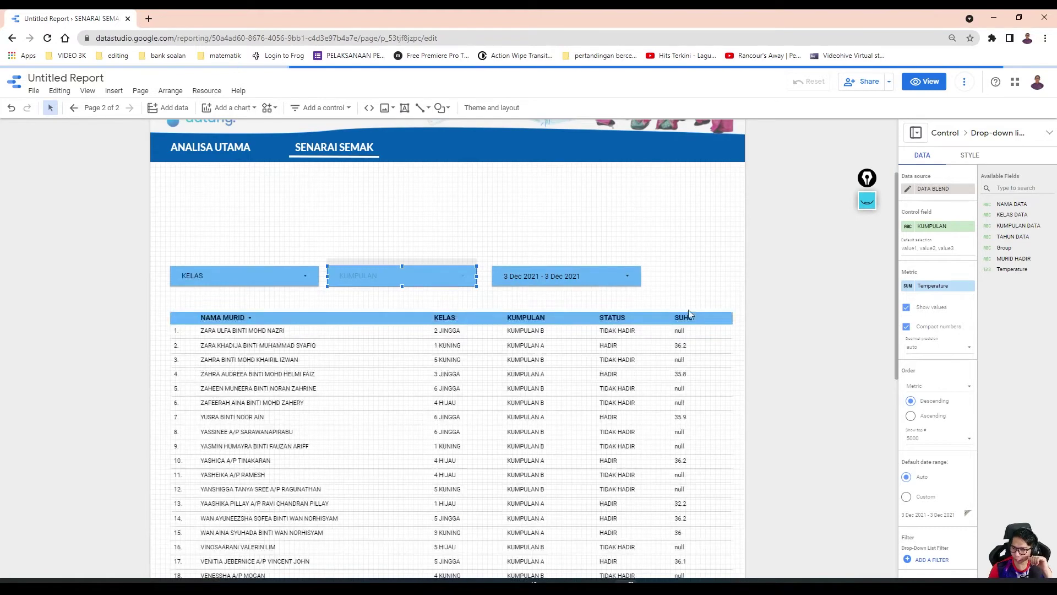
Step: Add a conditional formatting rule with a red background and a numeric threshold to the pupil attendance table
{"action": "left_click", "coordinate": [663, 330]}
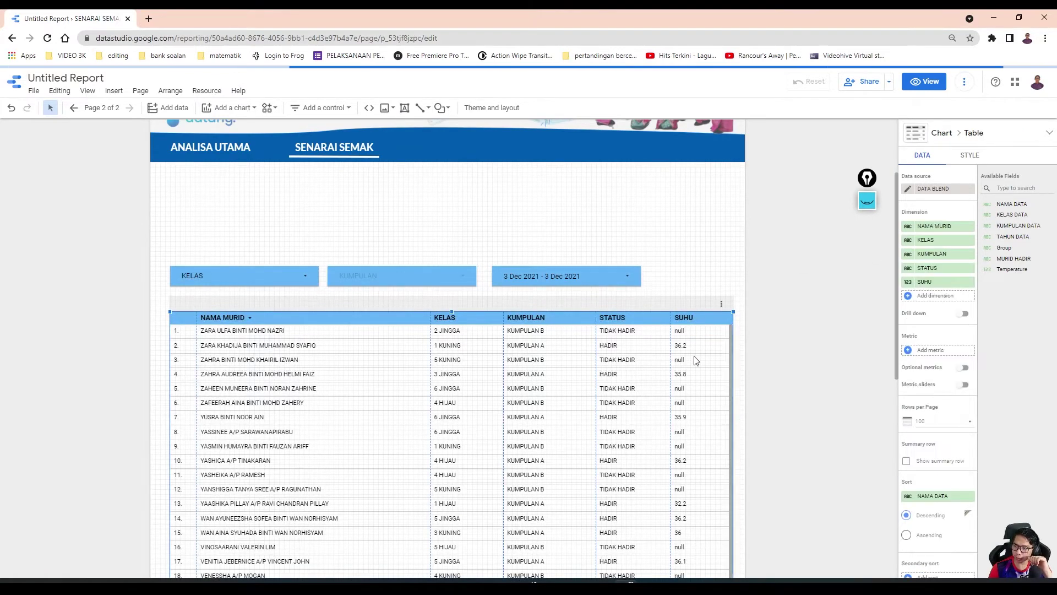
{"action": "left_click", "coordinate": [970, 157]}
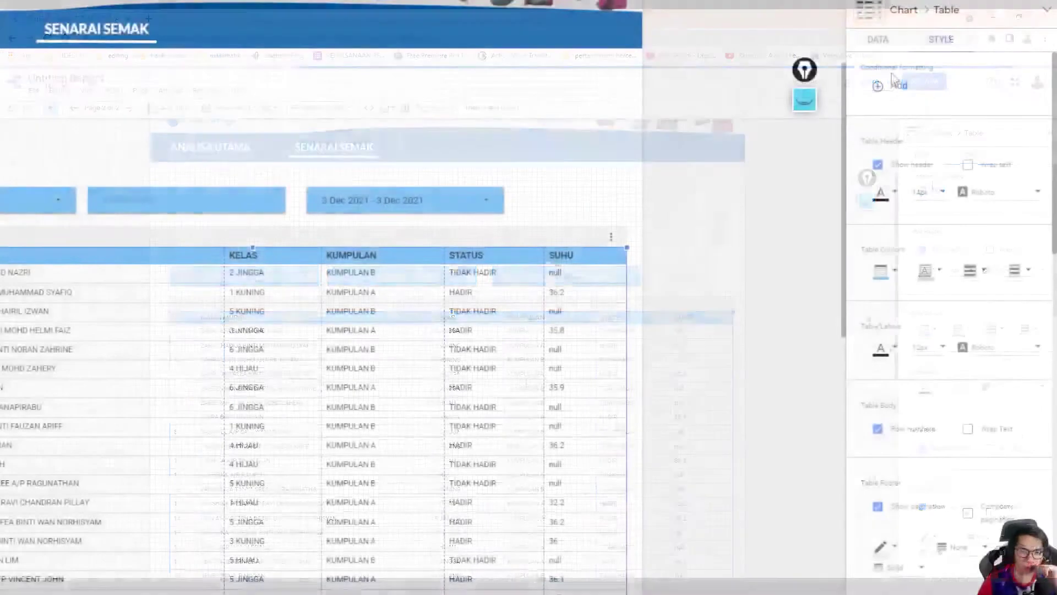
{"action": "left_click", "coordinate": [901, 87]}
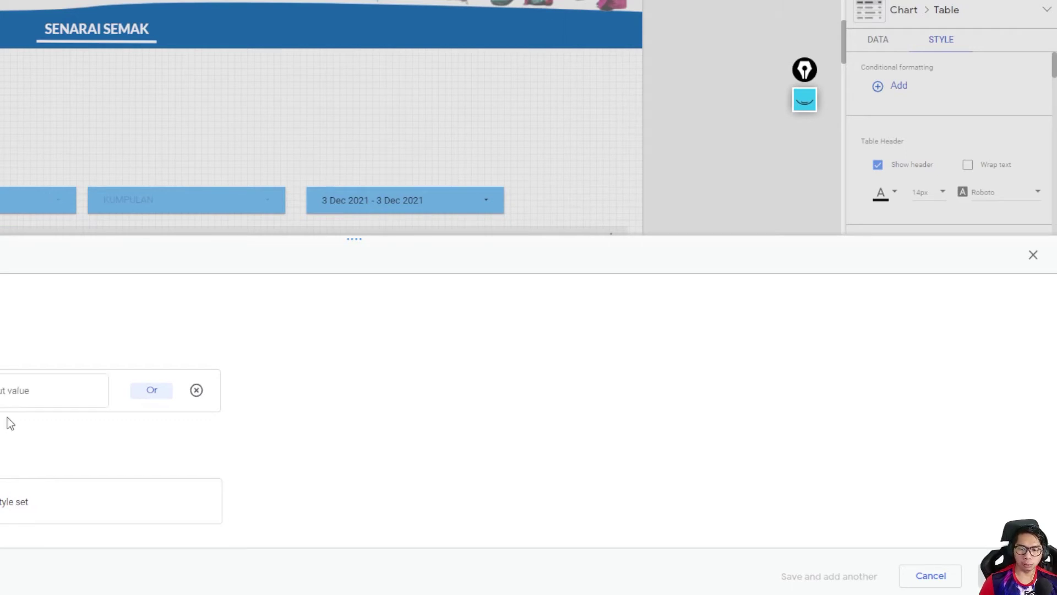
{"action": "left_click", "coordinate": [14, 398]}
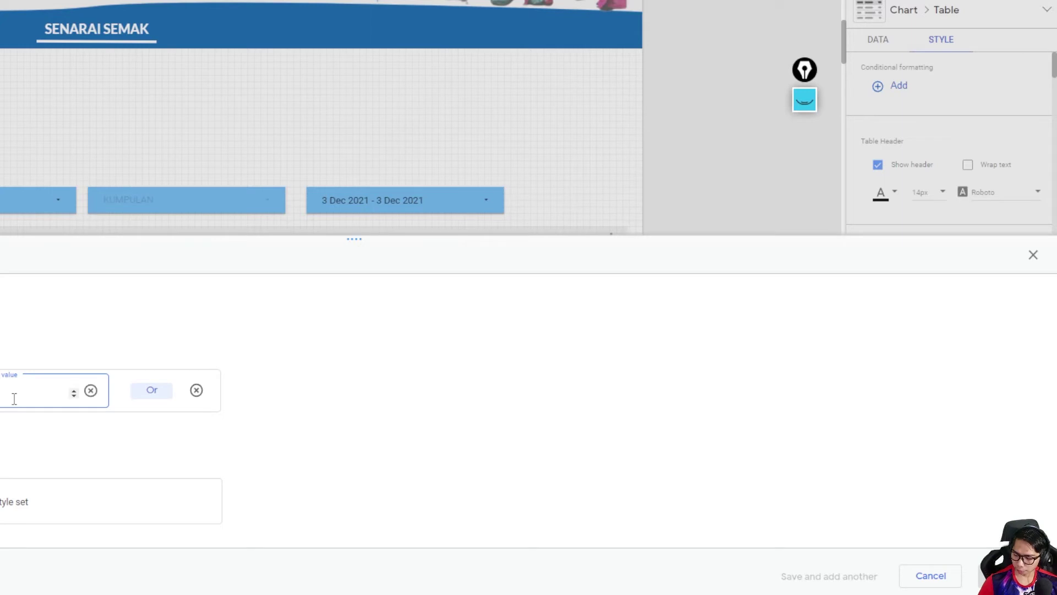
{"action": "left_click", "coordinate": [32, 410]}
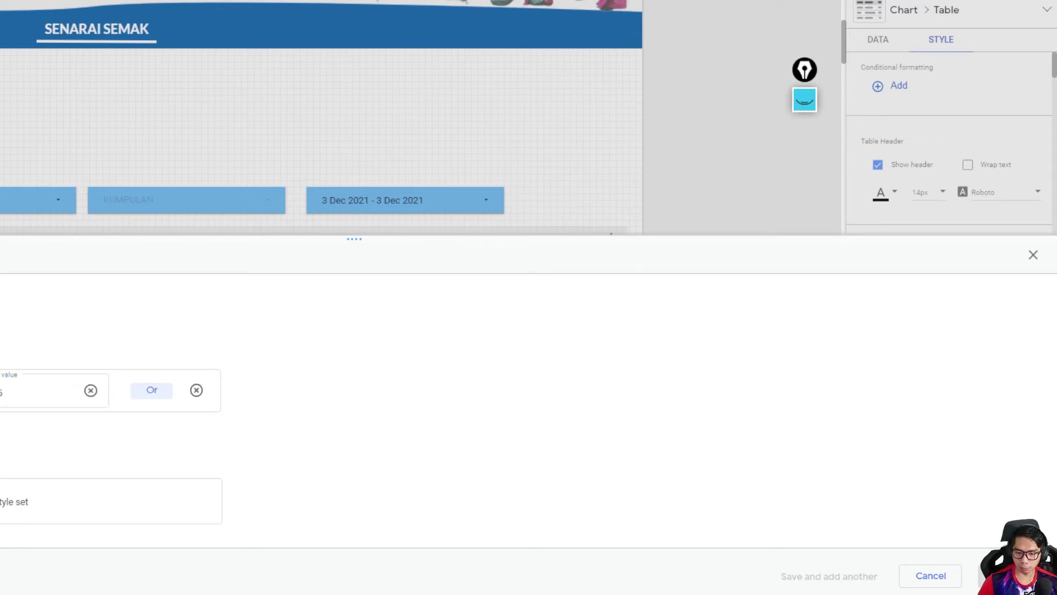
{"action": "left_click", "coordinate": [0, 501]}
{"action": "left_click", "coordinate": [0, 469]}
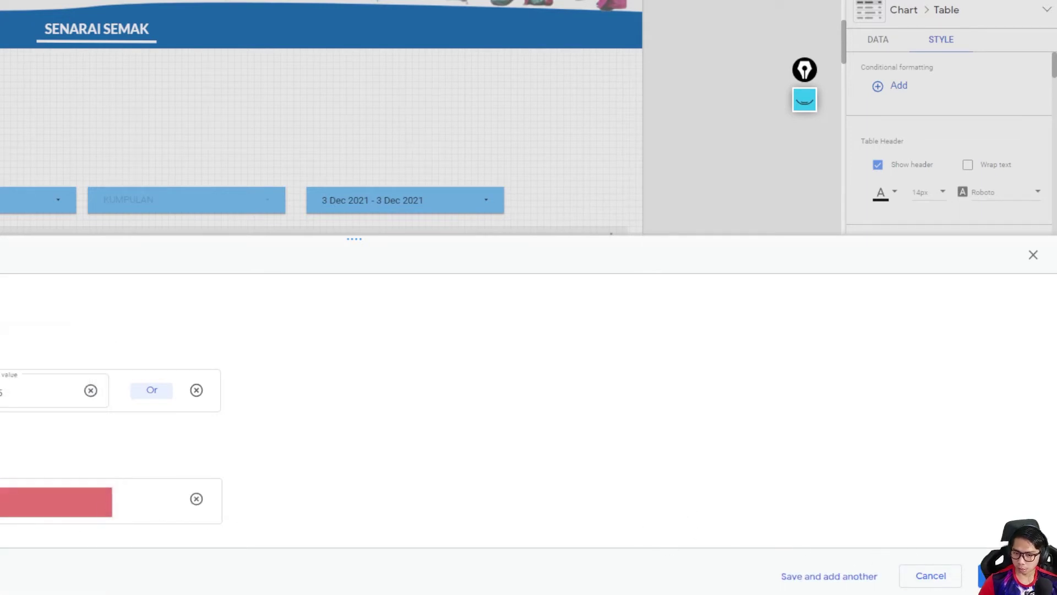
{"action": "left_click", "coordinate": [1004, 576]}
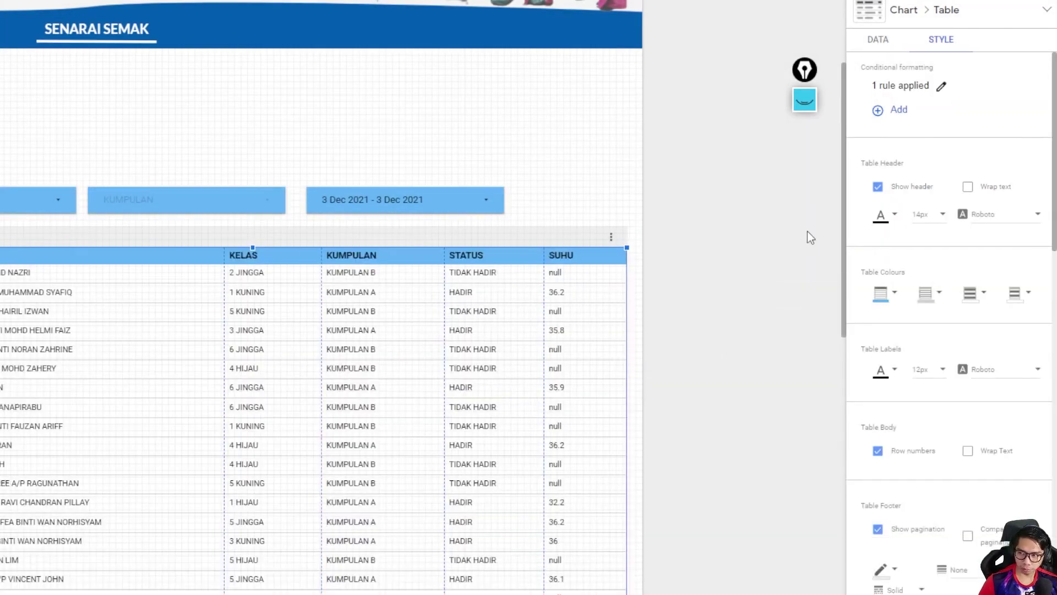
Step: Add a second conditional formatting rule to the table that gives matching SUHU cells a green background, and deselect the table
{"action": "left_click", "coordinate": [896, 110]}
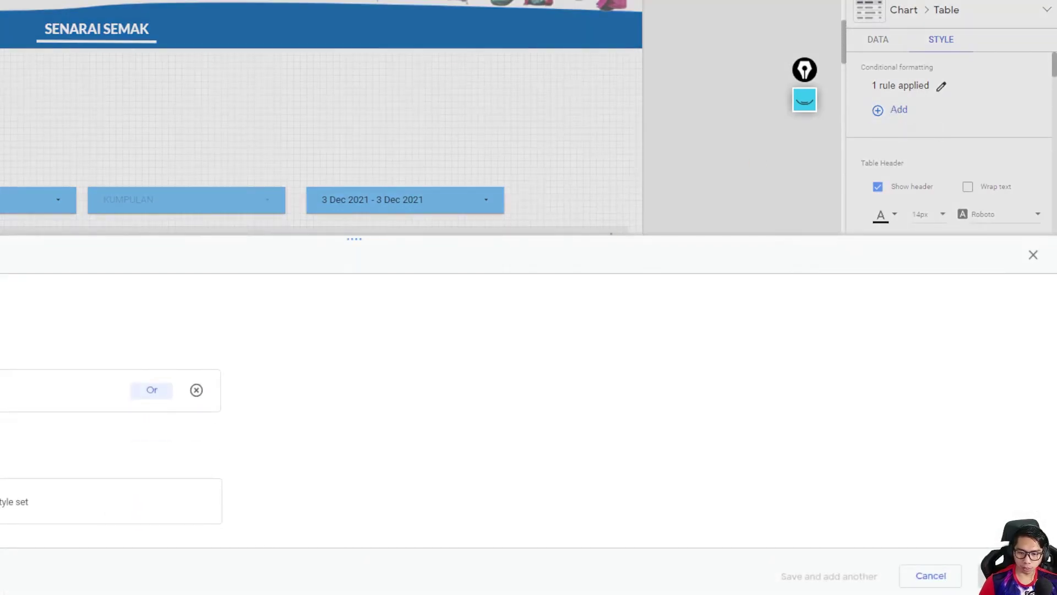
{"action": "left_click", "coordinate": [9, 394]}
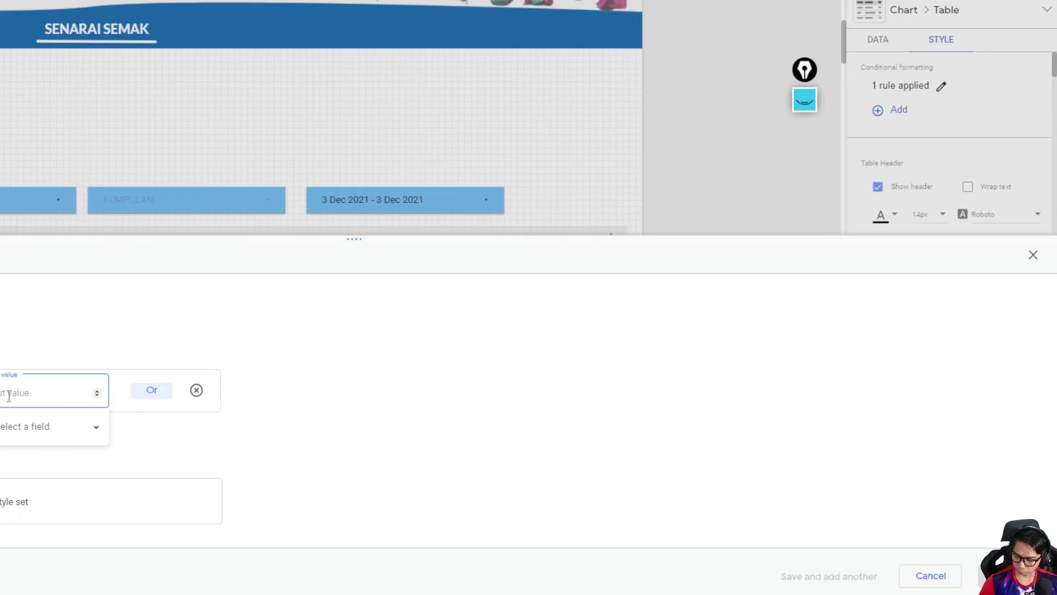
{"action": "type", "text": "0"}
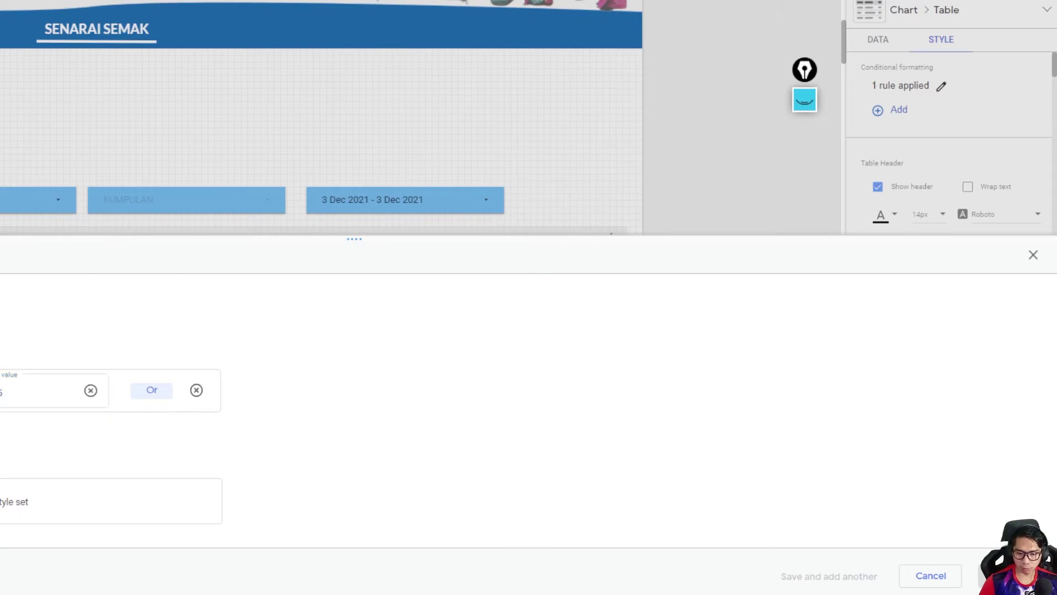
{"action": "left_click", "coordinate": [1, 502]}
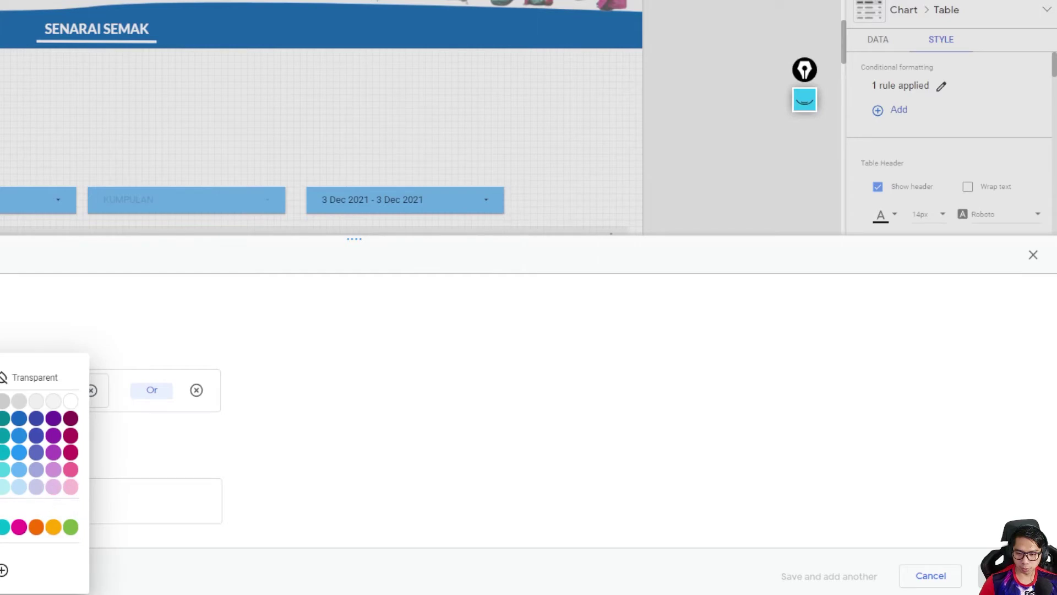
{"action": "left_click", "coordinate": [70, 527]}
{"action": "left_click", "coordinate": [991, 575]}
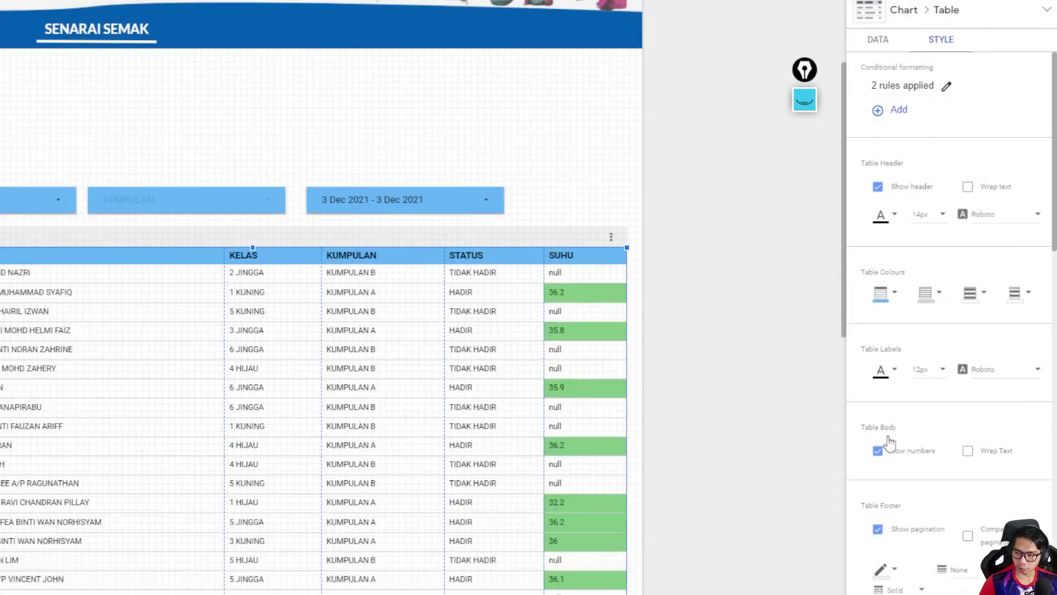
{"action": "left_click", "coordinate": [673, 327]}
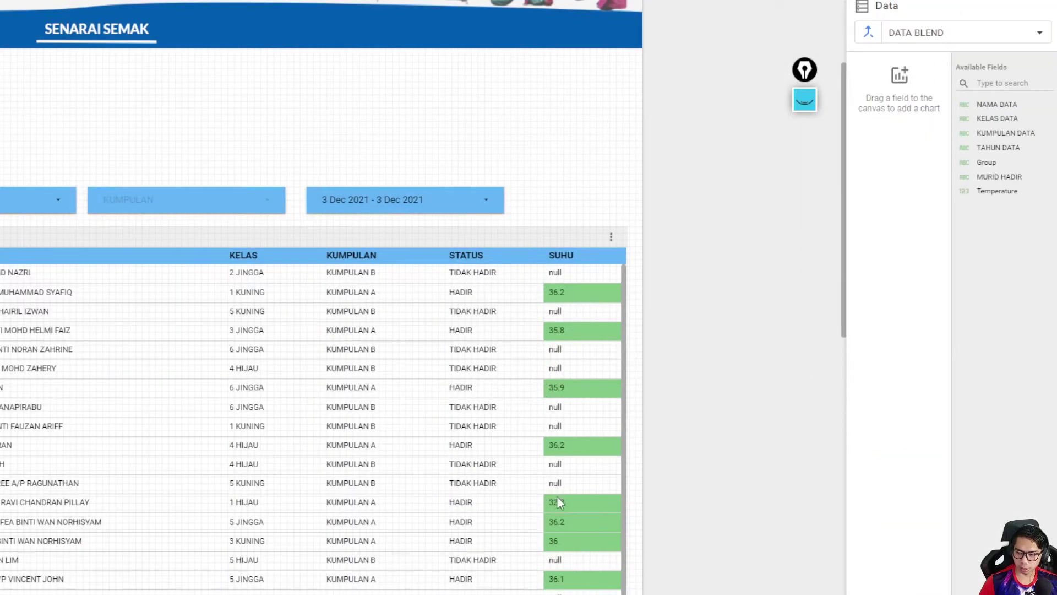
Step: Set the attendance table's missing data to show as blank and deselect the table
{"action": "left_click", "coordinate": [488, 336]}
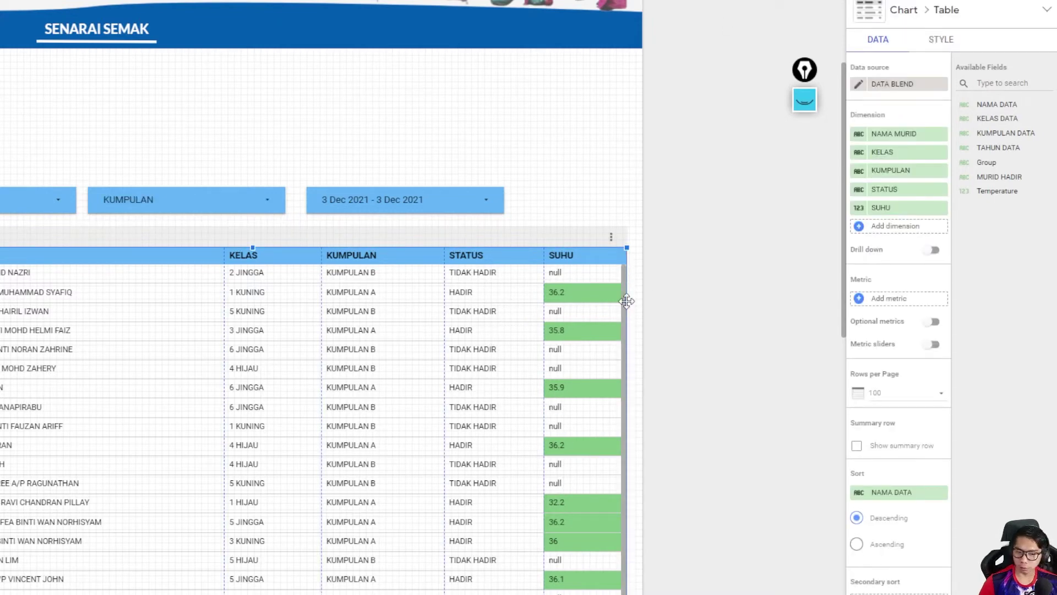
{"action": "left_click", "coordinate": [942, 40]}
{"action": "scroll", "coordinate": [917, 278], "scroll_direction": "down", "scroll_amount": 5}
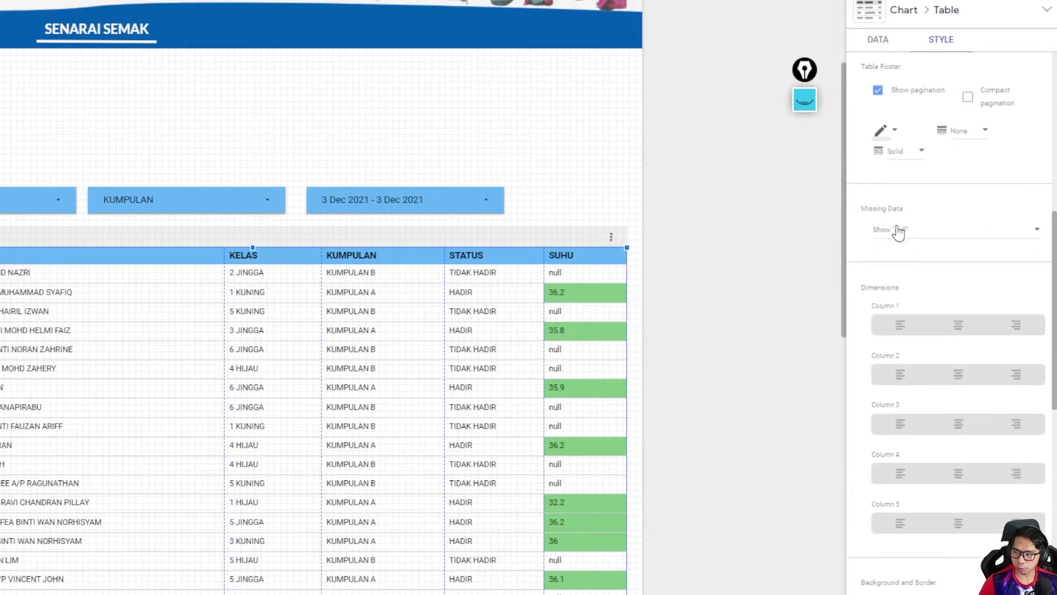
{"action": "left_click", "coordinate": [897, 230]}
{"action": "left_click", "coordinate": [897, 263]}
{"action": "left_click", "coordinate": [710, 322]}
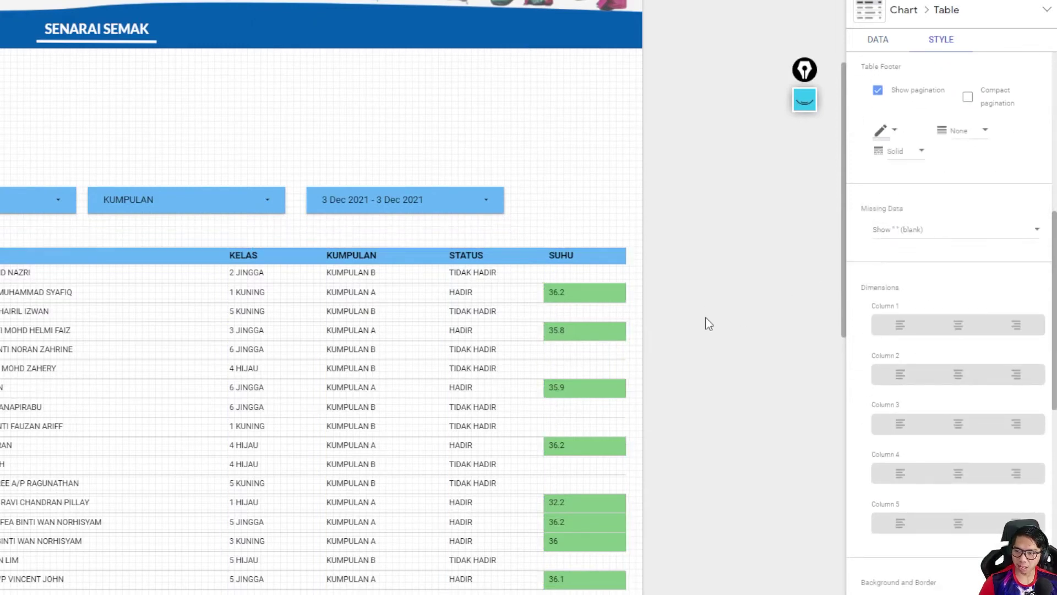
Step: Centre-align the SUHU column of the attendance table and deselect the table
{"action": "left_click", "coordinate": [507, 344]}
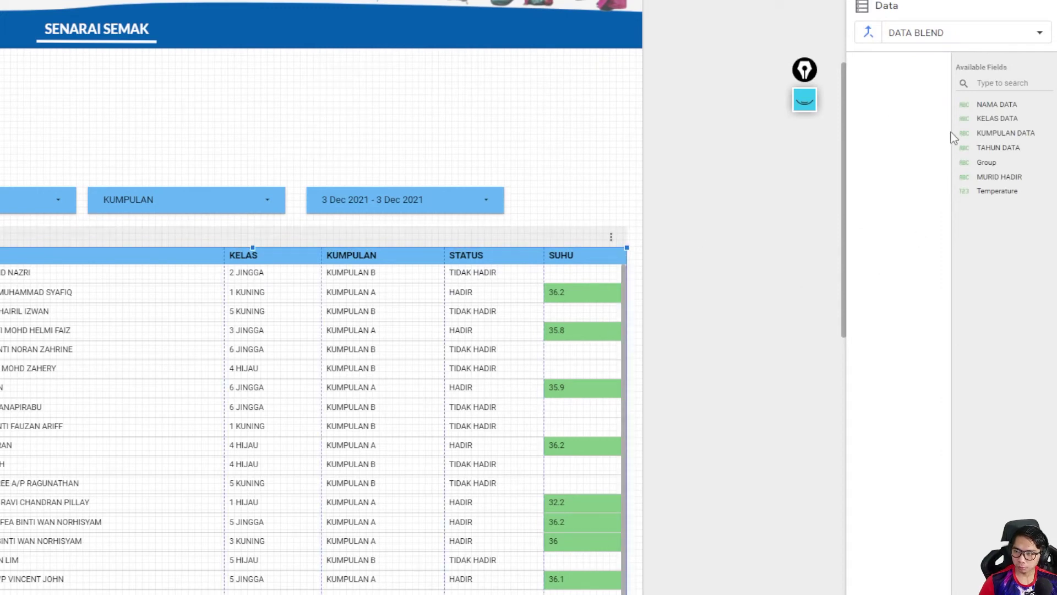
{"action": "left_click", "coordinate": [941, 40]}
{"action": "scroll", "coordinate": [958, 339], "scroll_direction": "down", "scroll_amount": 10}
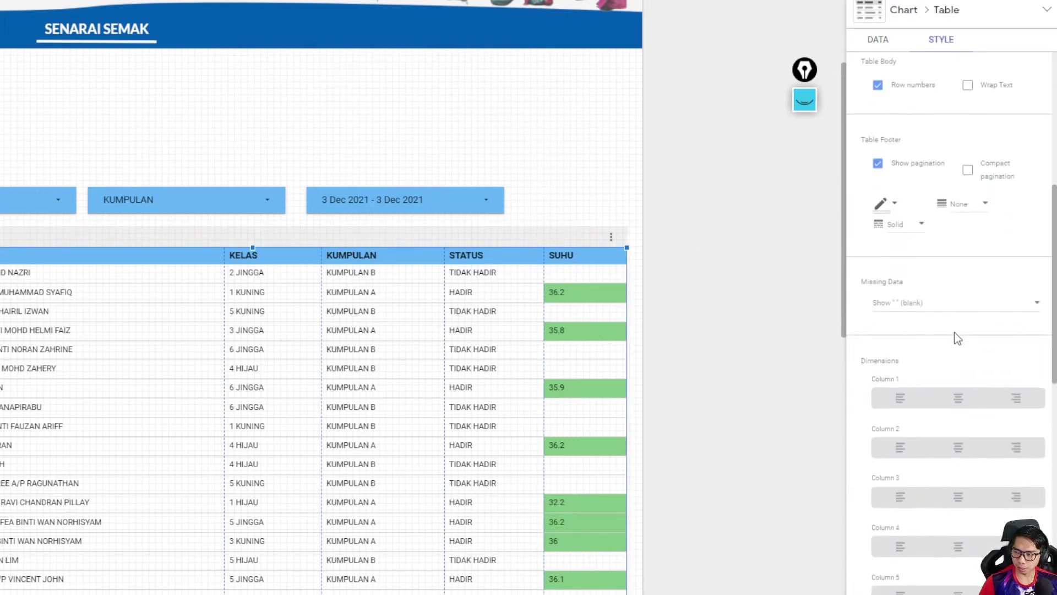
{"action": "left_click", "coordinate": [960, 377]}
{"action": "left_click", "coordinate": [742, 351]}
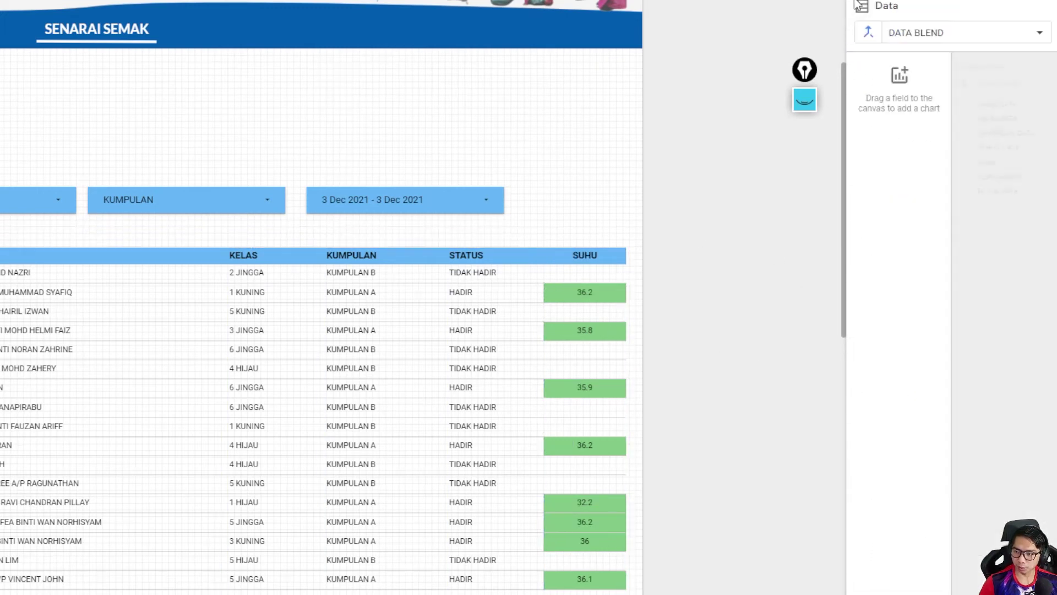
Step: Preview the SENARAI SEMAK page in view mode and follow the banner link to the ANALISA UTAMA page
{"action": "left_click", "coordinate": [770, 1]}
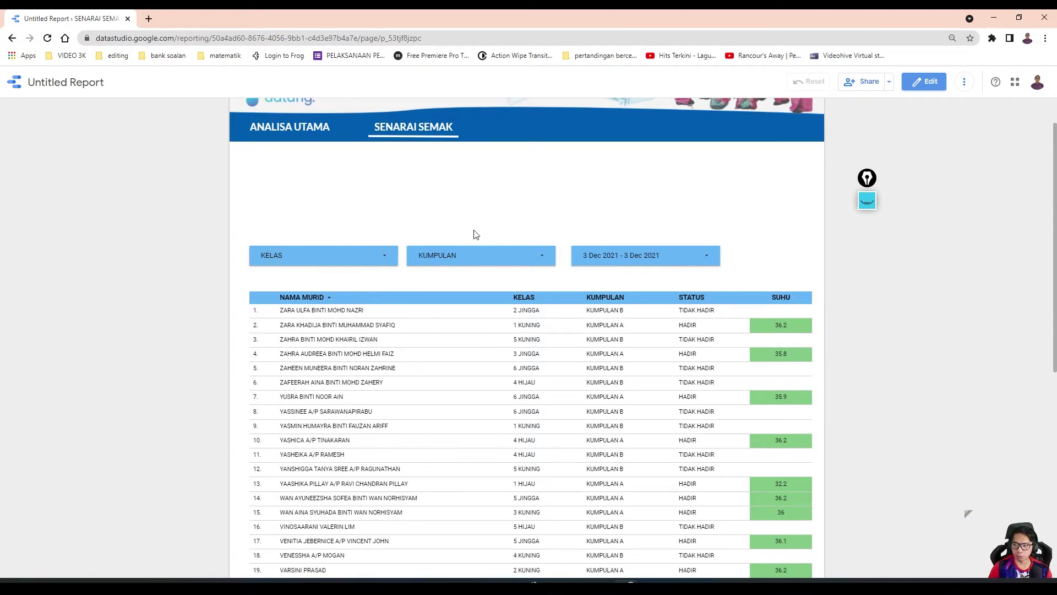
{"action": "scroll", "coordinate": [634, 215], "scroll_direction": "up", "scroll_amount": 3}
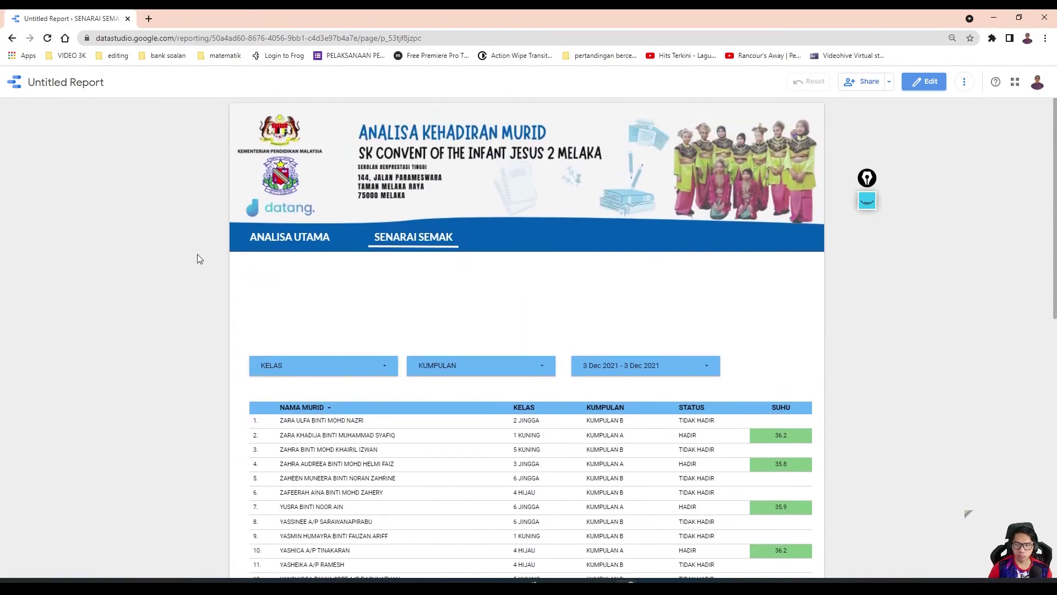
{"action": "left_click", "coordinate": [925, 83]}
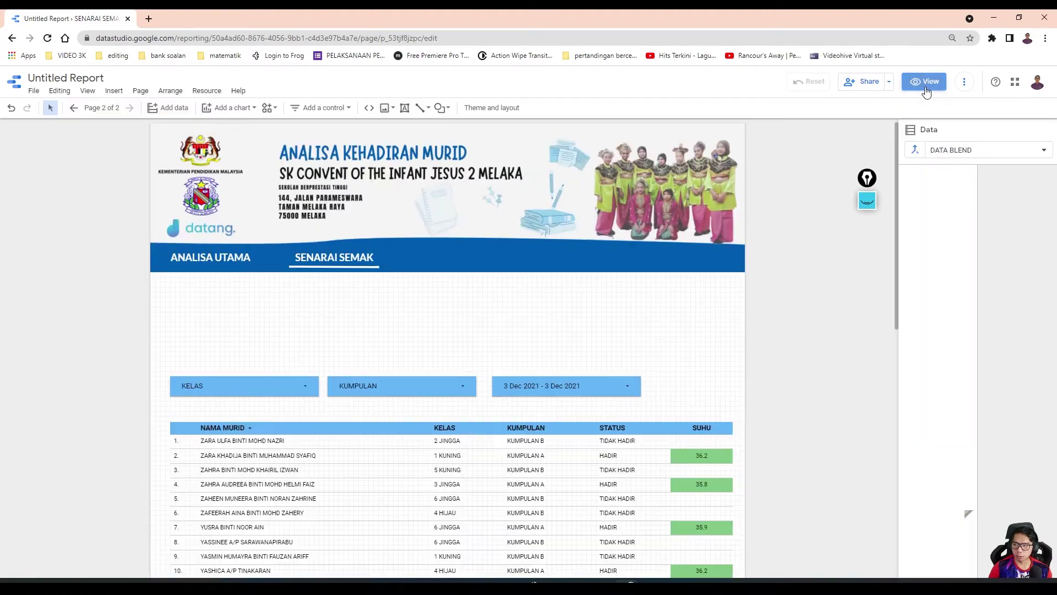
{"action": "left_click", "coordinate": [930, 83]}
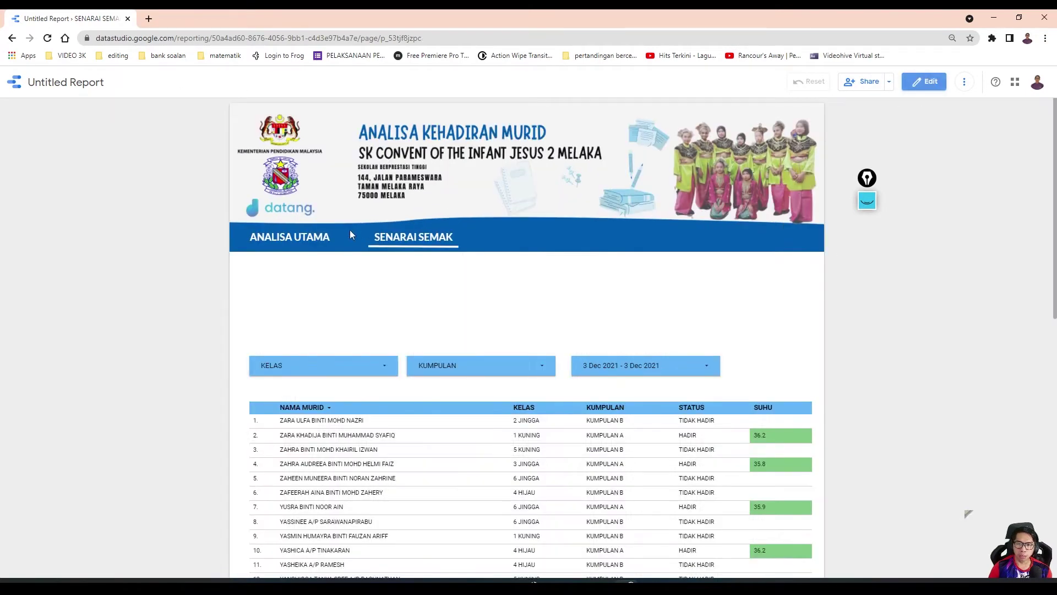
{"action": "left_click", "coordinate": [304, 243]}
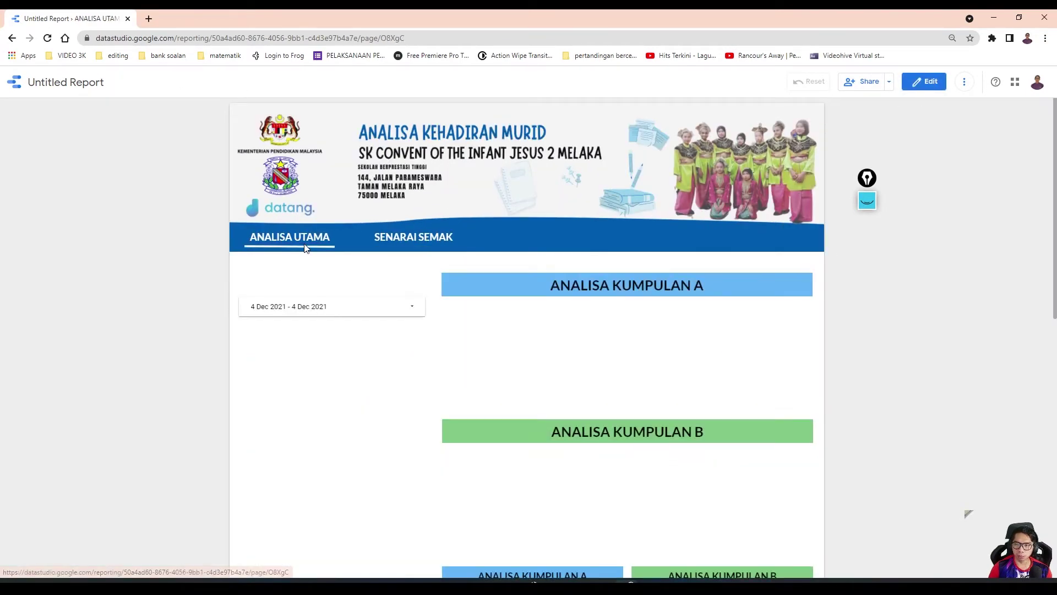
Step: Return the report to edit mode and copy the blue and green MURID HADIR scorecards on the ANALISA UTAMA page
{"action": "left_click", "coordinate": [914, 85]}
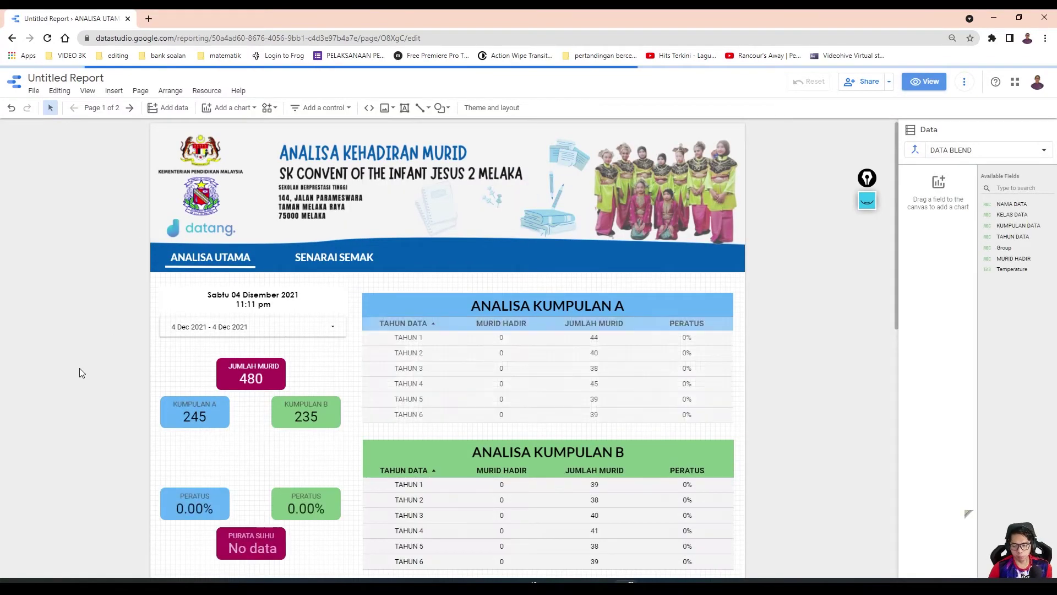
{"action": "scroll", "coordinate": [79, 368], "scroll_direction": "down", "scroll_amount": 4}
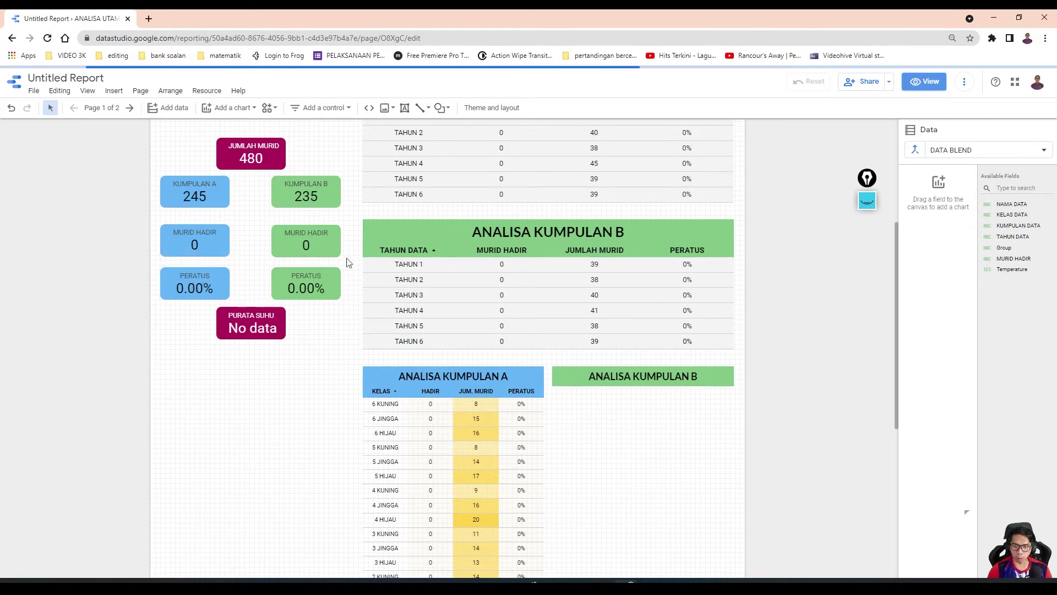
{"action": "scroll", "coordinate": [203, 313], "scroll_direction": "up", "scroll_amount": 1}
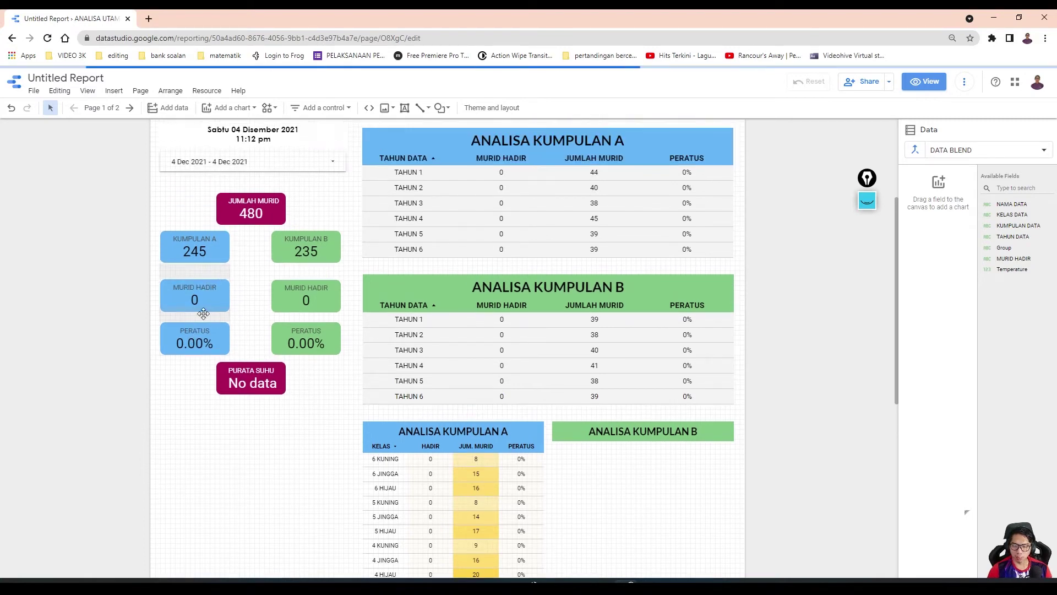
{"action": "left_click", "coordinate": [199, 337]}
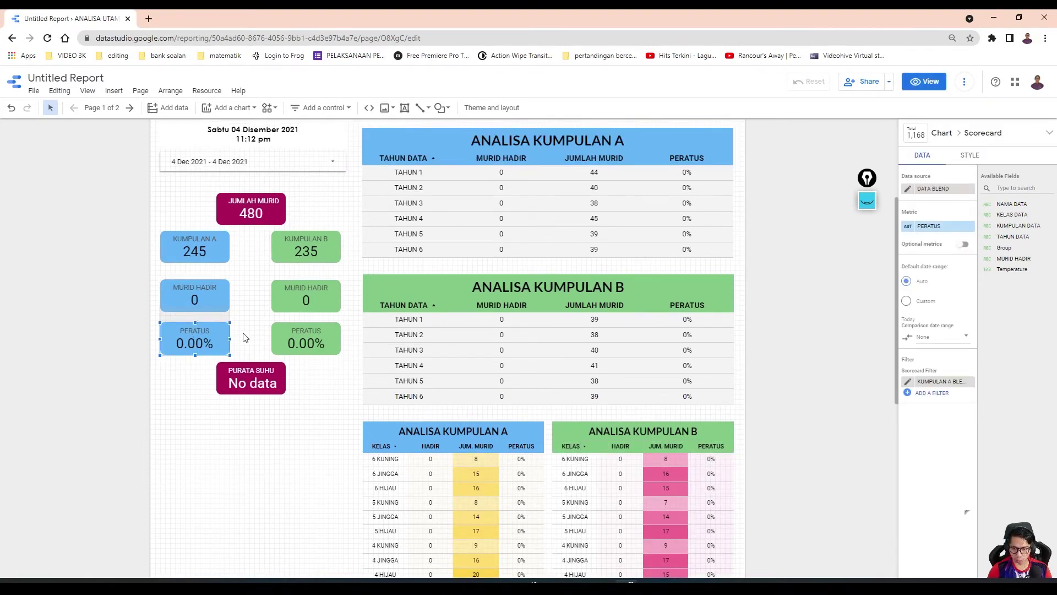
{"action": "left_click", "coordinate": [208, 296]}
{"action": "left_click", "coordinate": [282, 296], "text": "shift"}
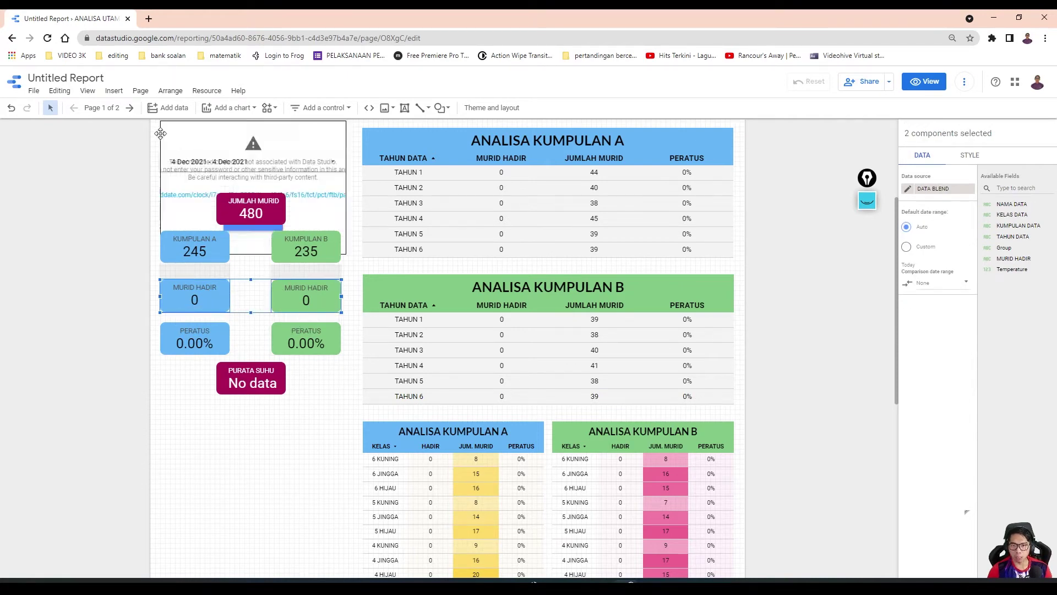
Step: Paste the two copied scorecards onto the SENARAI SEMAK page and place them above the KELAS filter, just under the banner
{"action": "left_click", "coordinate": [131, 111]}
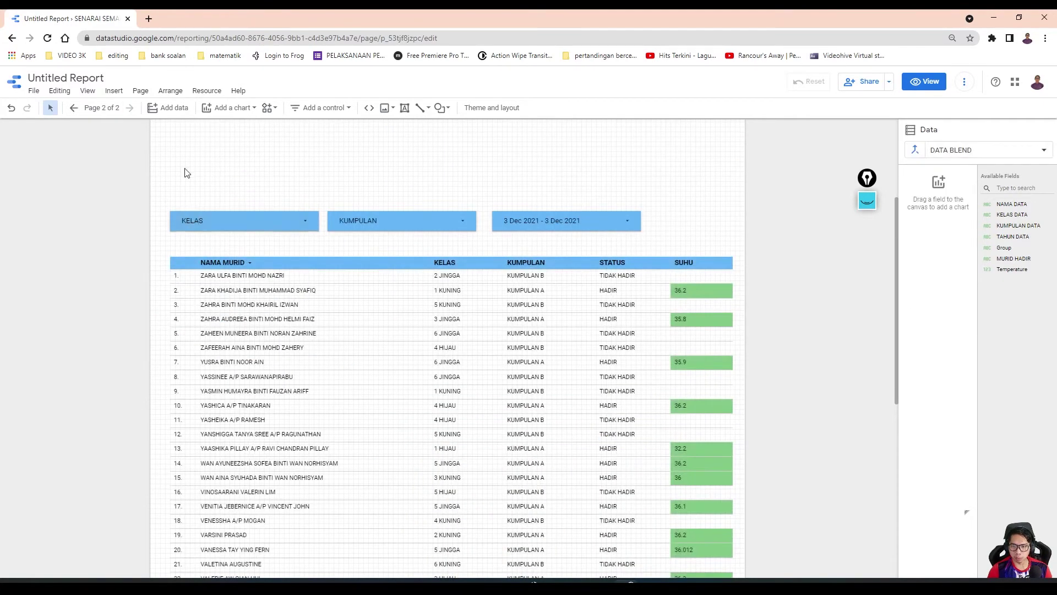
{"action": "key", "text": "ctrl+v"}
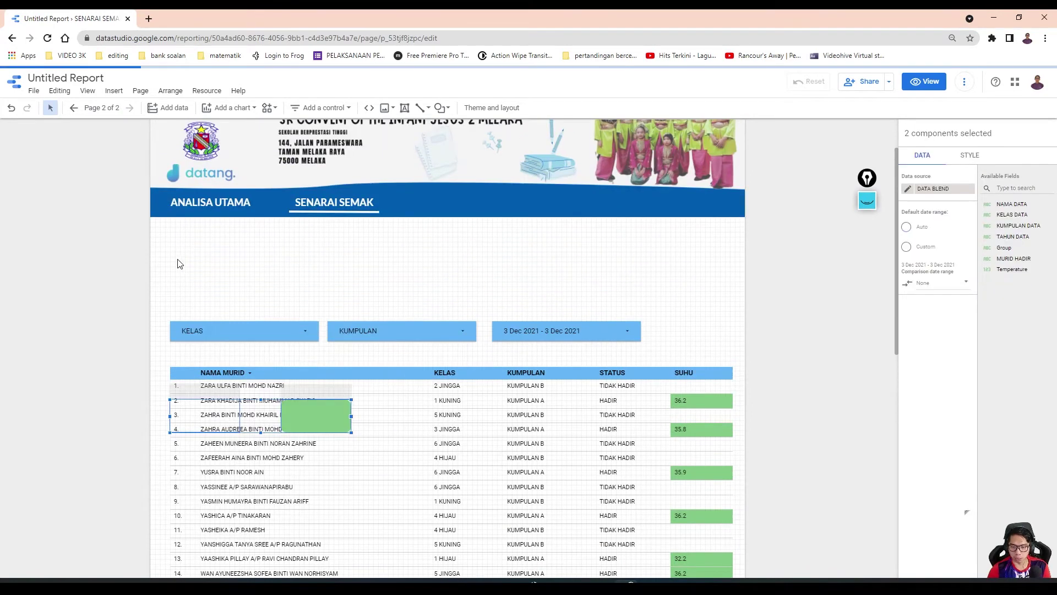
{"action": "left_click_drag", "start_coordinate": [293, 418], "coordinate": [295, 251]}
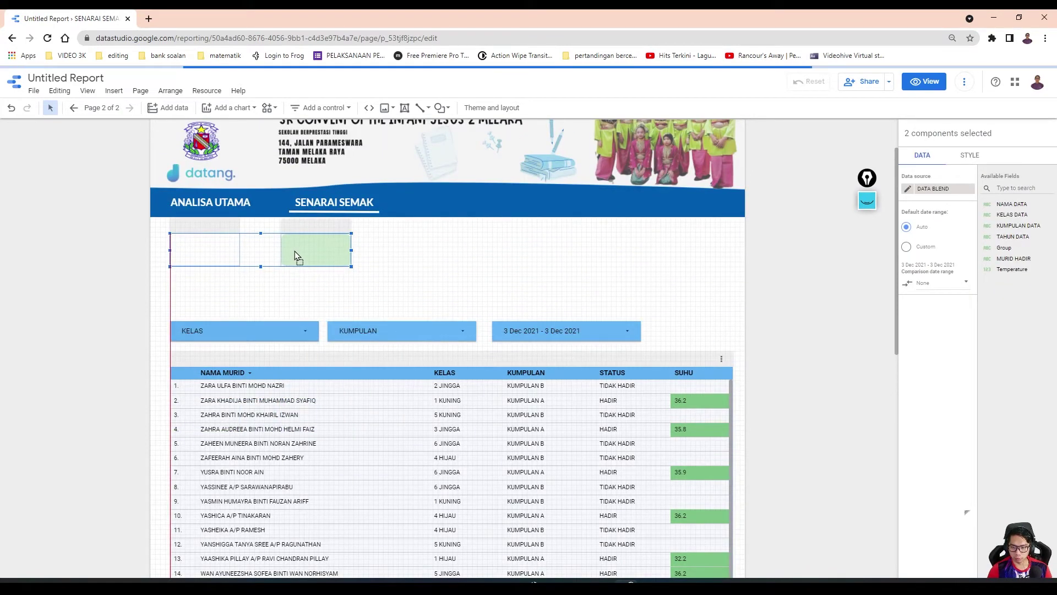
Step: Rename the blue scorecard's metric on the SENARAI SEMAK page to MURID HADIR (A)
{"action": "left_click", "coordinate": [202, 263]}
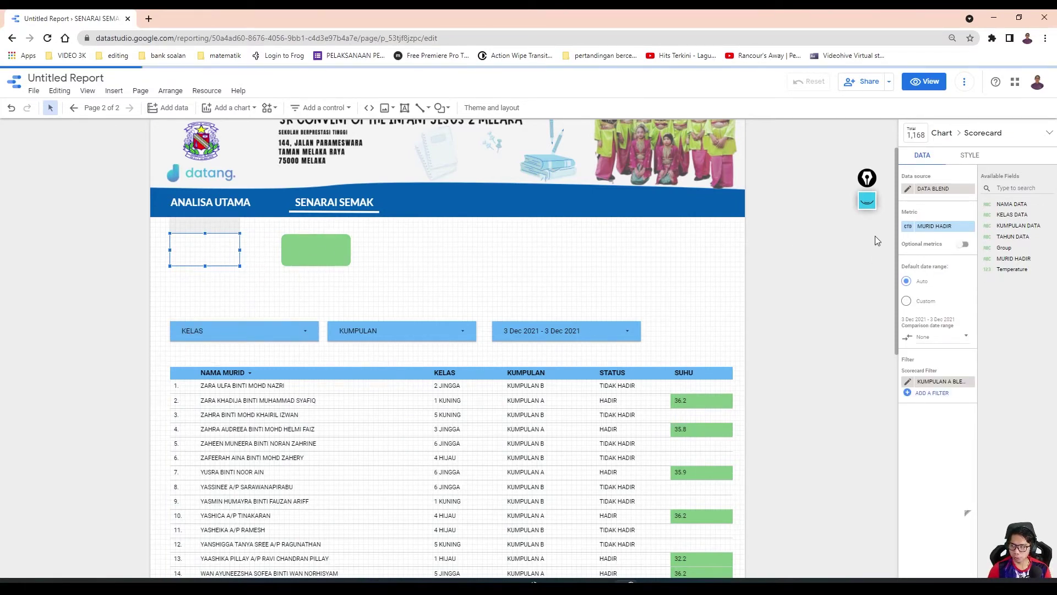
{"action": "left_click", "coordinate": [74, 108]}
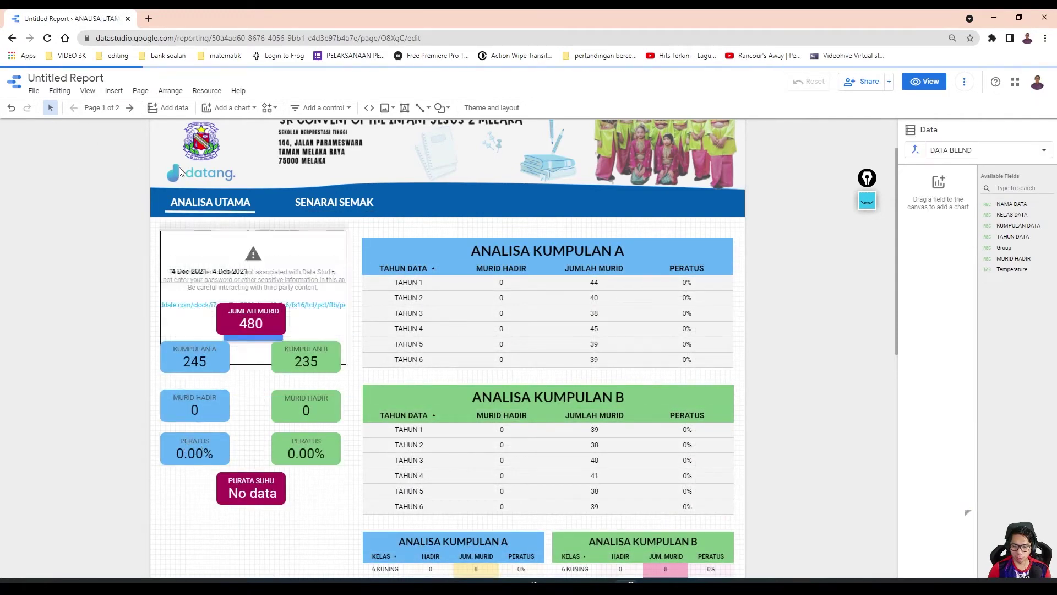
{"action": "left_click", "coordinate": [129, 108]}
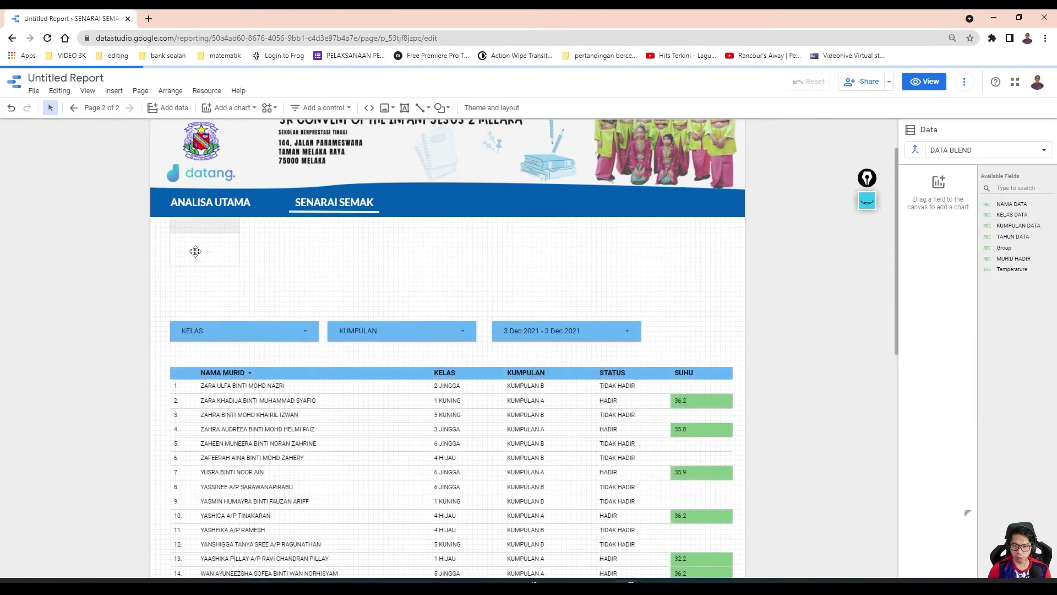
{"action": "left_click", "coordinate": [196, 259]}
{"action": "left_click", "coordinate": [910, 228]}
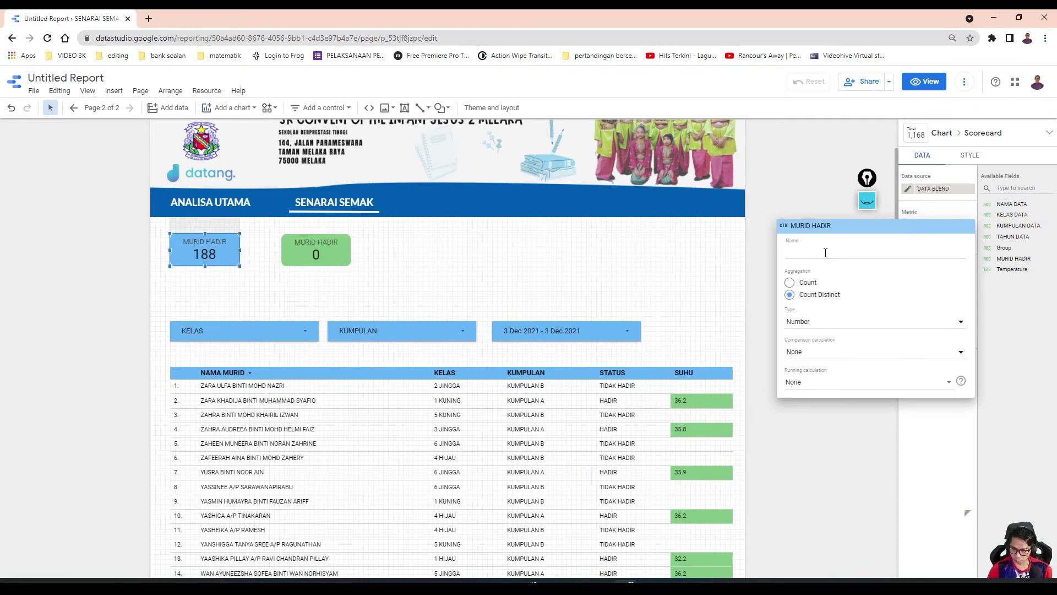
{"action": "type", "text": "MURID"}
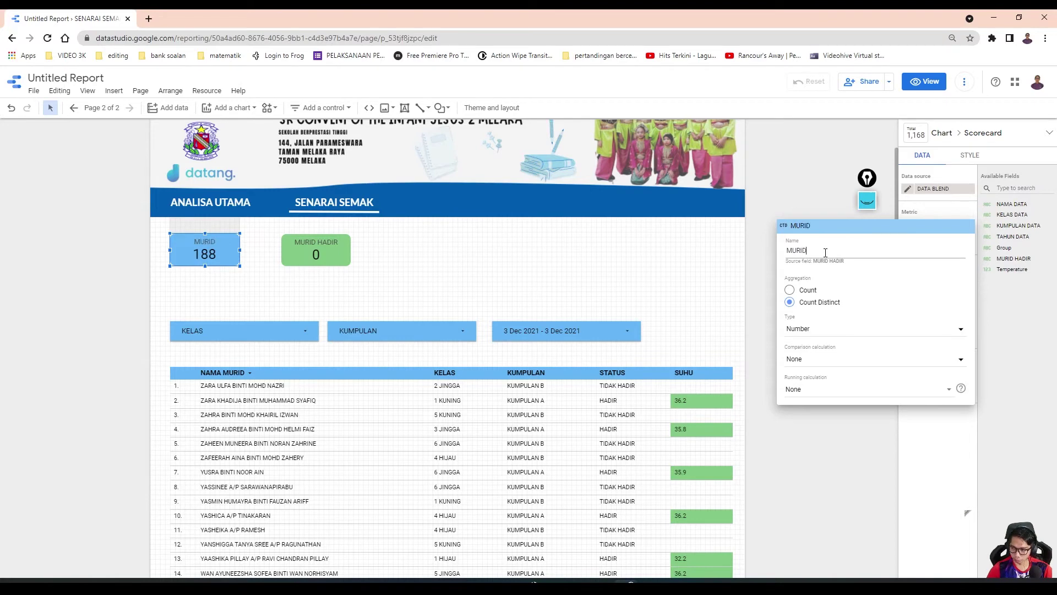
{"action": "type", "text": " HADIR"}
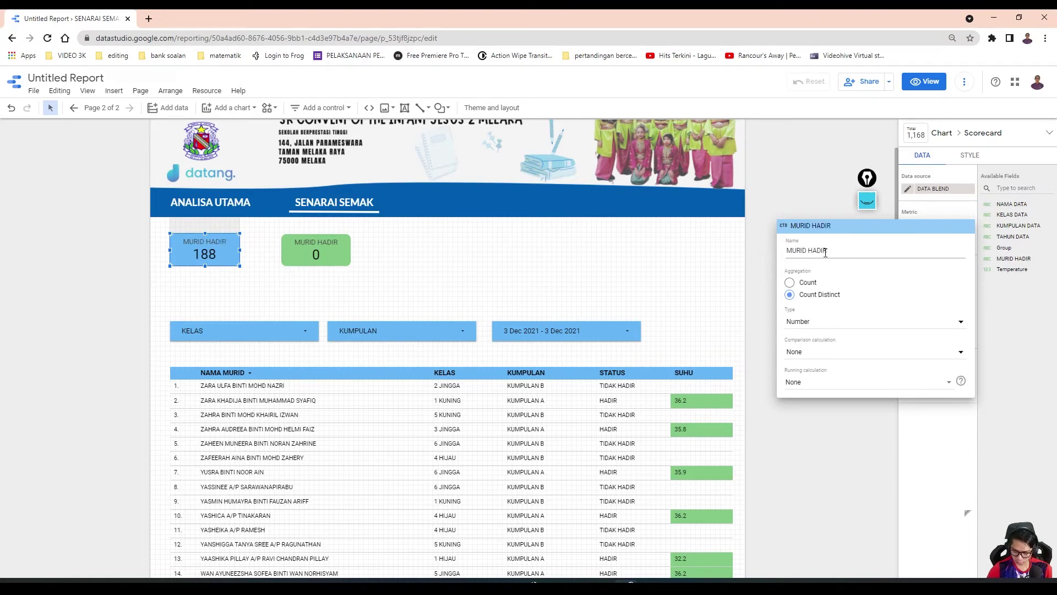
{"action": "type", "text": " (A)"}
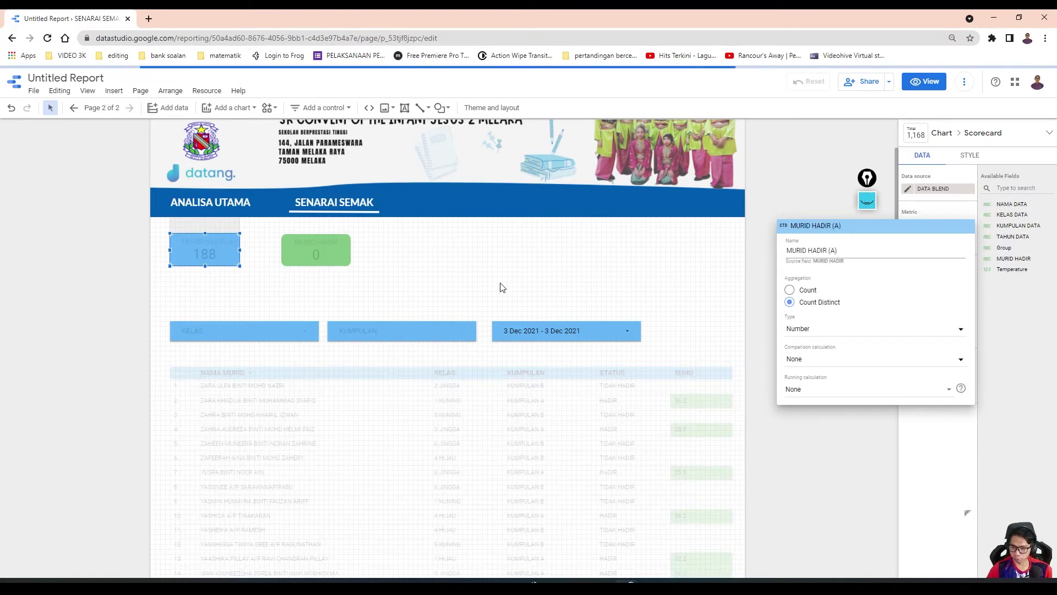
{"action": "left_click", "coordinate": [498, 285]}
Step: Rename the green scorecard's metric to MURID HADIR (B)
{"action": "left_click", "coordinate": [311, 245]}
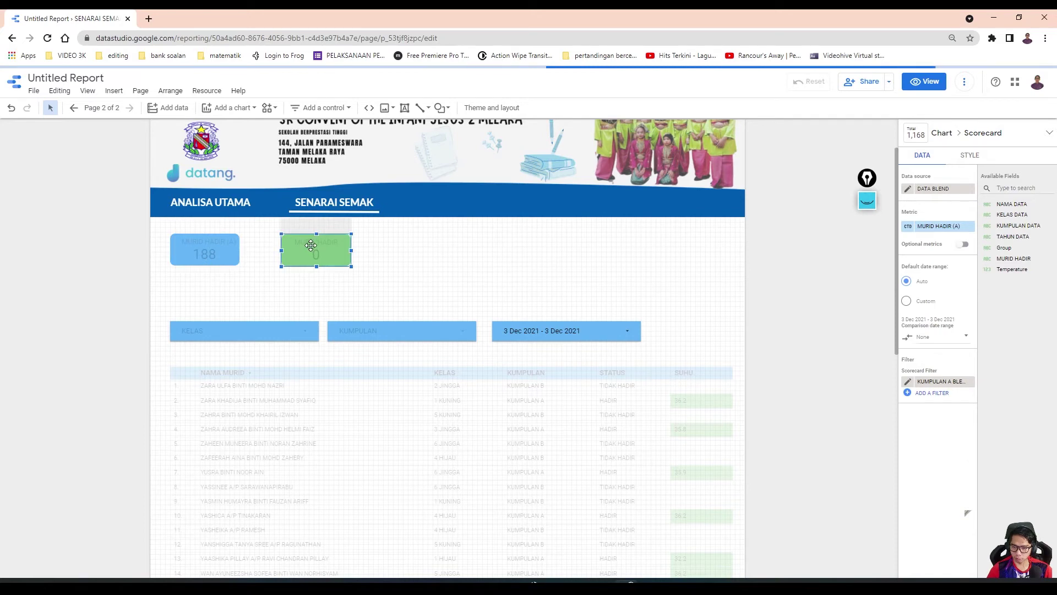
{"action": "left_click", "coordinate": [908, 226]}
{"action": "type", "text": "MURID"}
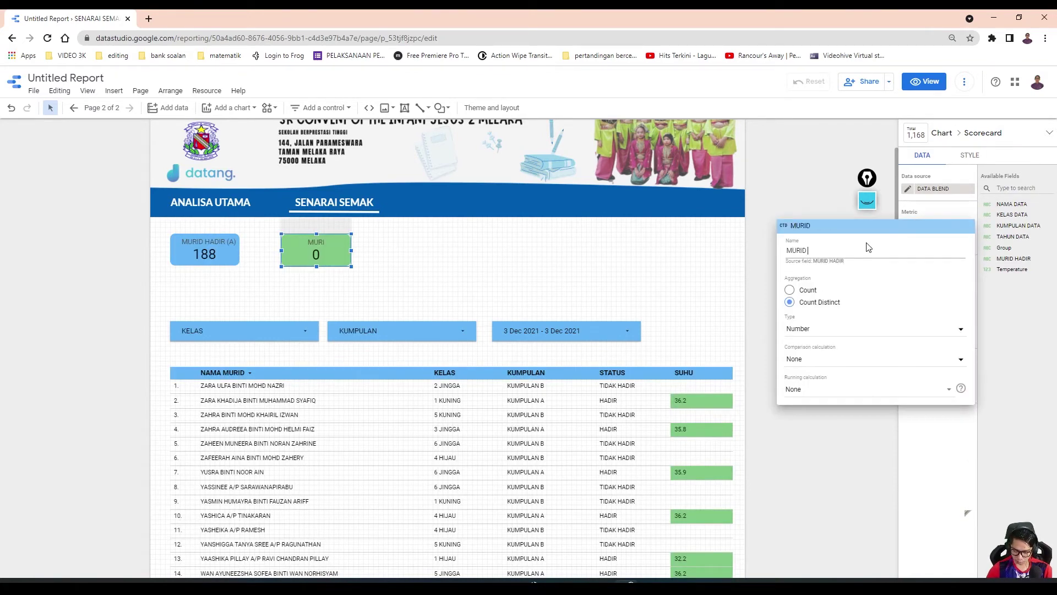
{"action": "type", "text": " HADIR (B"}
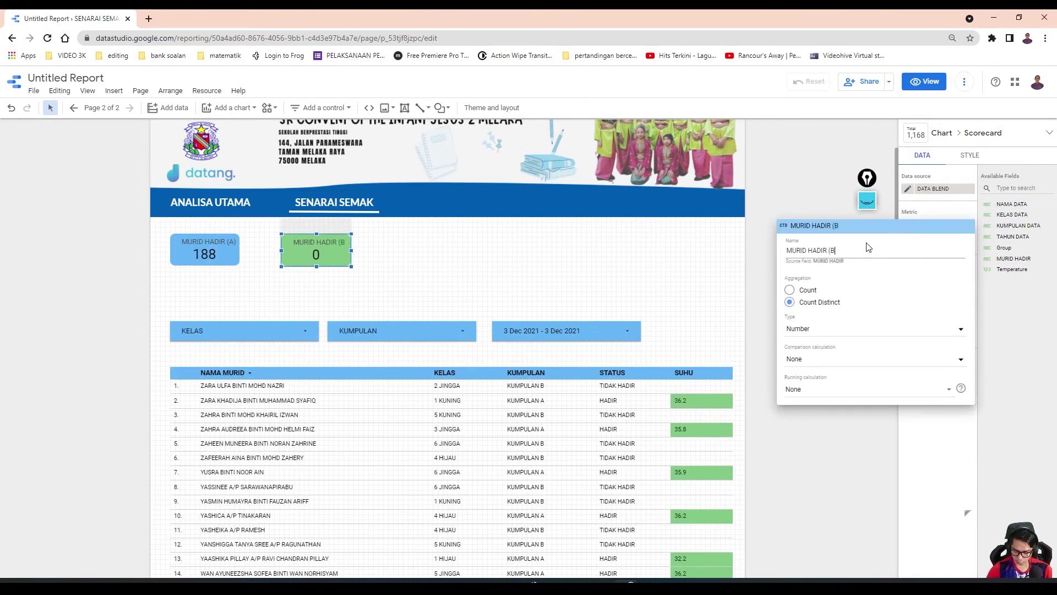
{"action": "left_click", "coordinate": [534, 265]}
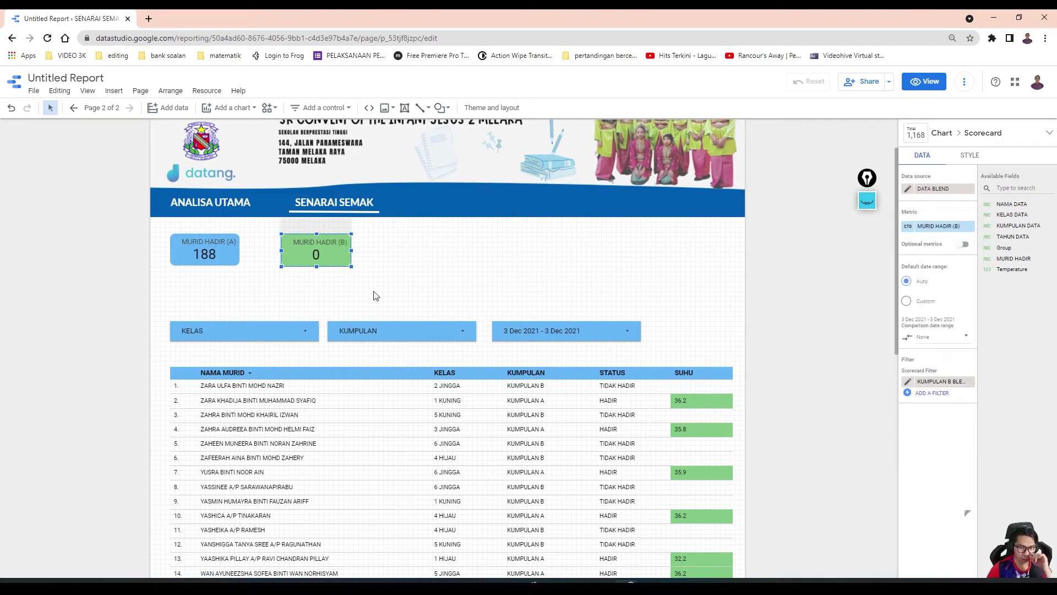
Step: Move the green MURID HADIR (B) scorecard close beside the blue one and deselect it
{"action": "left_click", "coordinate": [375, 288]}
{"action": "left_click_drag", "start_coordinate": [334, 253], "coordinate": [306, 257]}
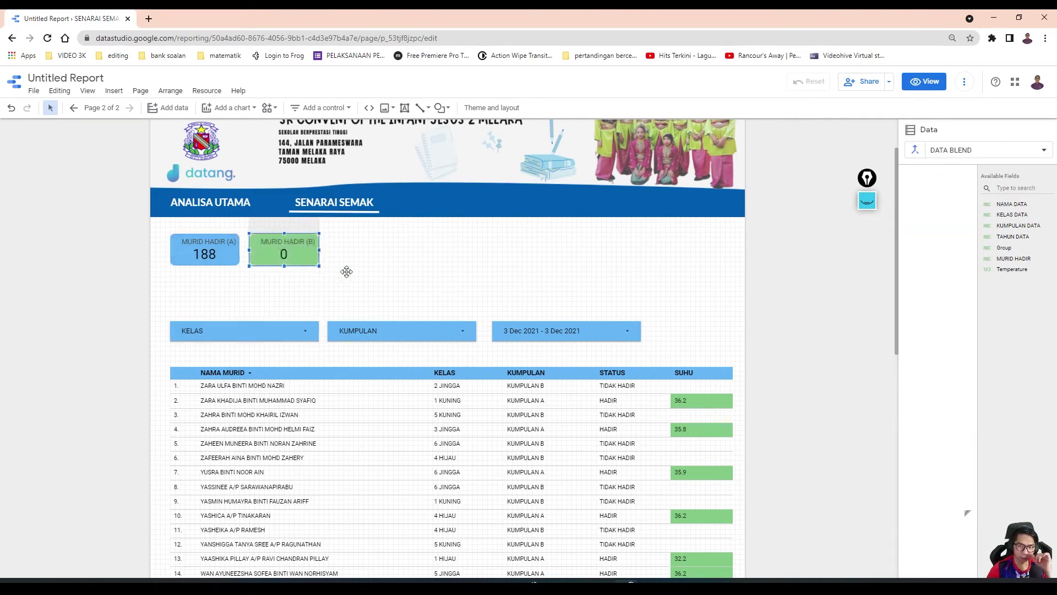
{"action": "left_click", "coordinate": [349, 276]}
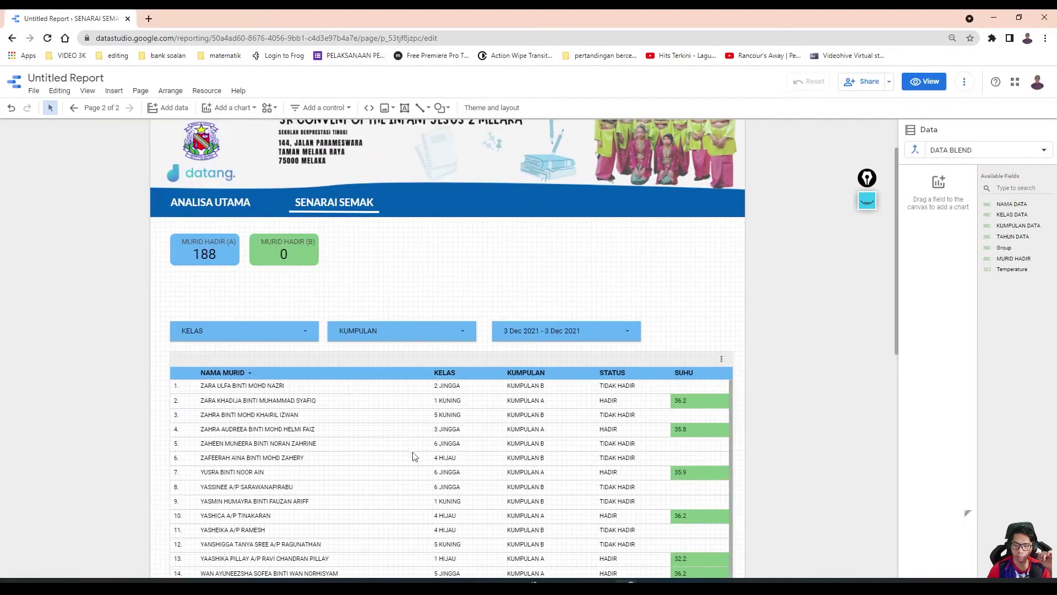
Step: Go to the ANALISA UTAMA page and copy its blue and green PERATUS scorecards
{"action": "left_click", "coordinate": [76, 113]}
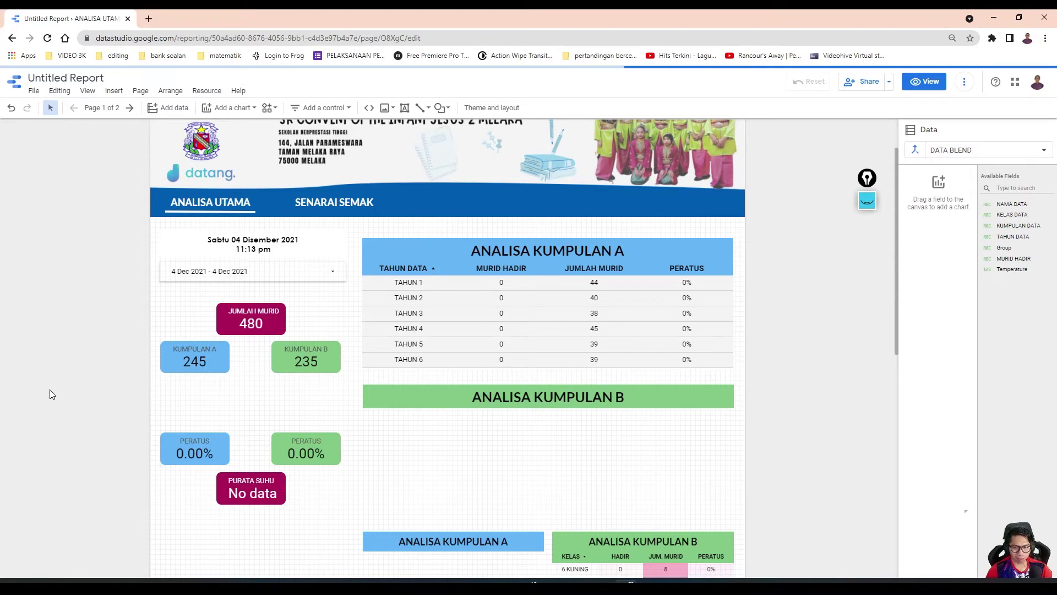
{"action": "scroll", "coordinate": [64, 398], "scroll_direction": "down", "scroll_amount": 1}
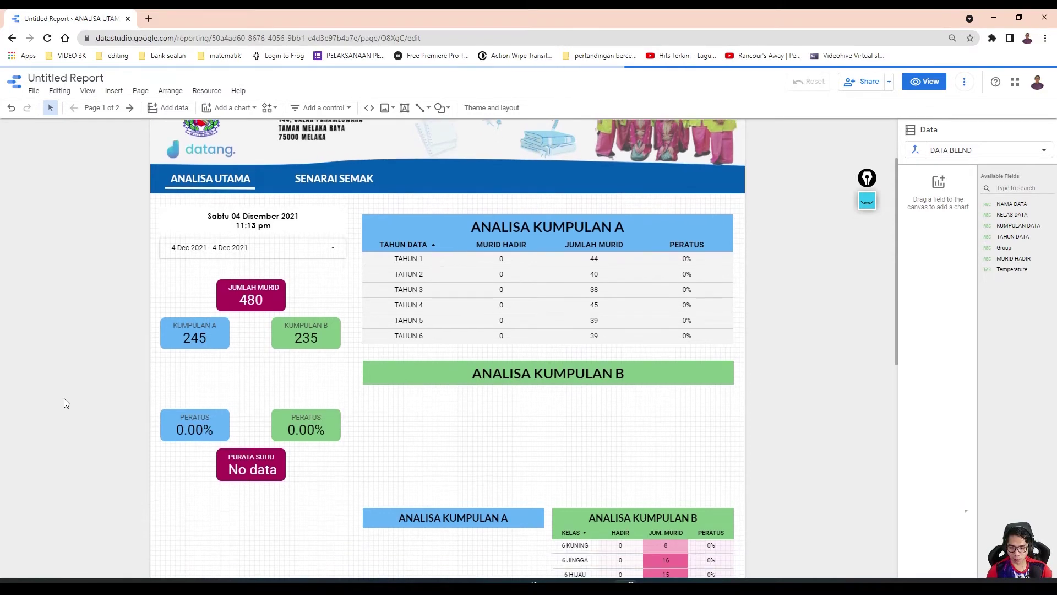
{"action": "scroll", "coordinate": [63, 398], "scroll_direction": "down", "scroll_amount": 1}
{"action": "left_click", "coordinate": [176, 386]}
{"action": "left_click", "coordinate": [319, 394], "text": "shift"}
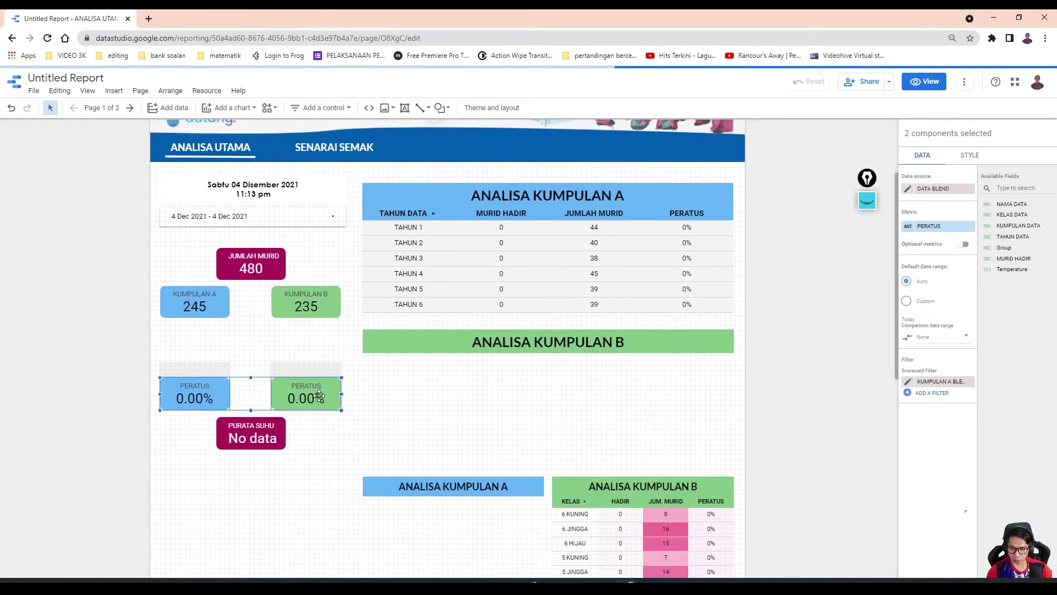
{"action": "right_click", "coordinate": [320, 394]}
{"action": "left_click", "coordinate": [338, 193]}
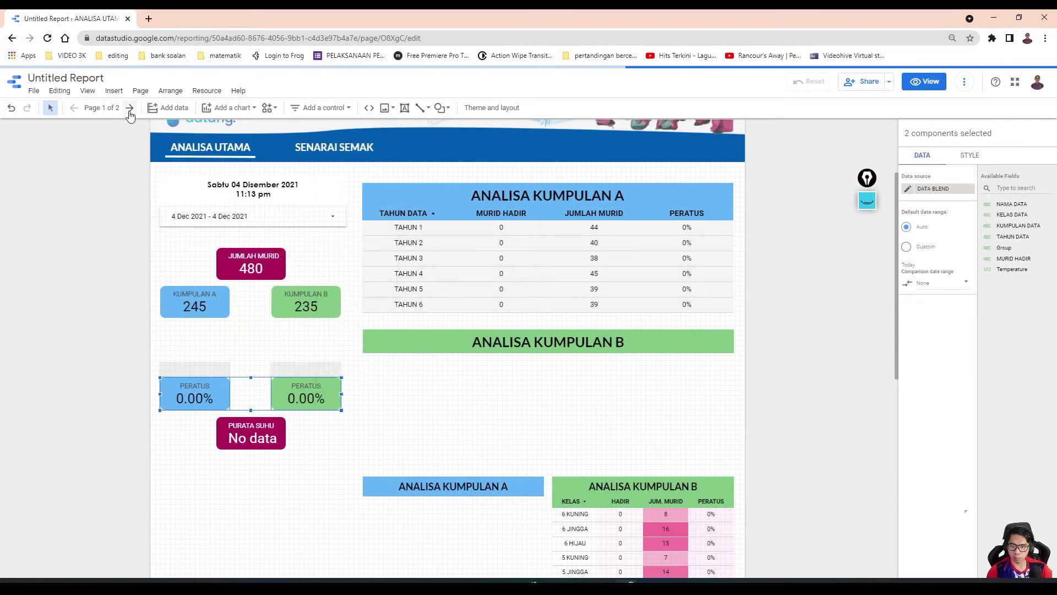
Step: Paste the two PERATUS scorecards onto the SENARAI SEMAK page above the filters, and shift the blue one further from the green one
{"action": "left_click", "coordinate": [130, 111]}
{"action": "right_click", "coordinate": [414, 220]}
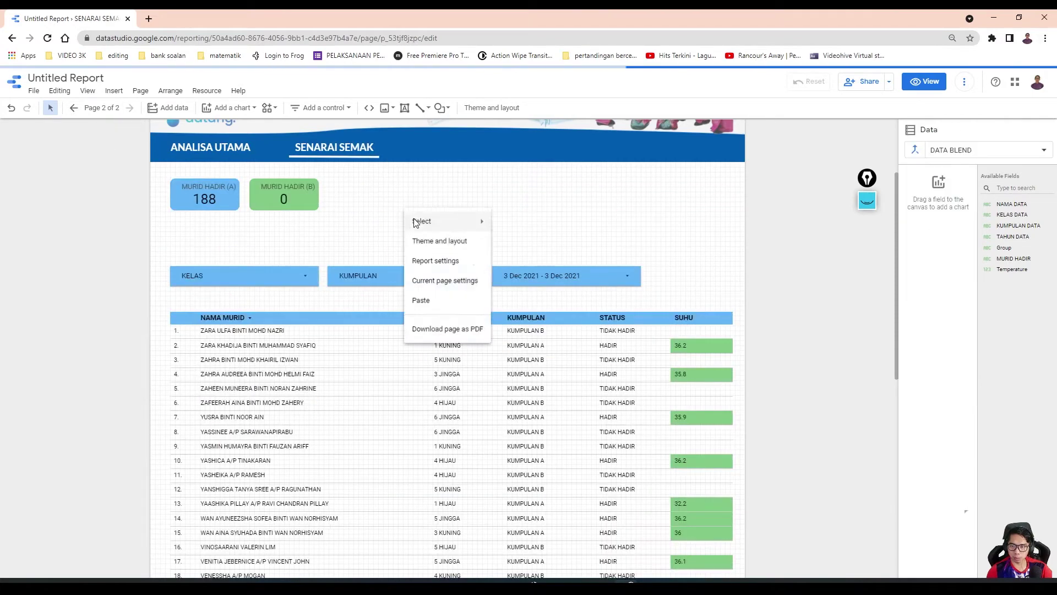
{"action": "left_click", "coordinate": [422, 300]}
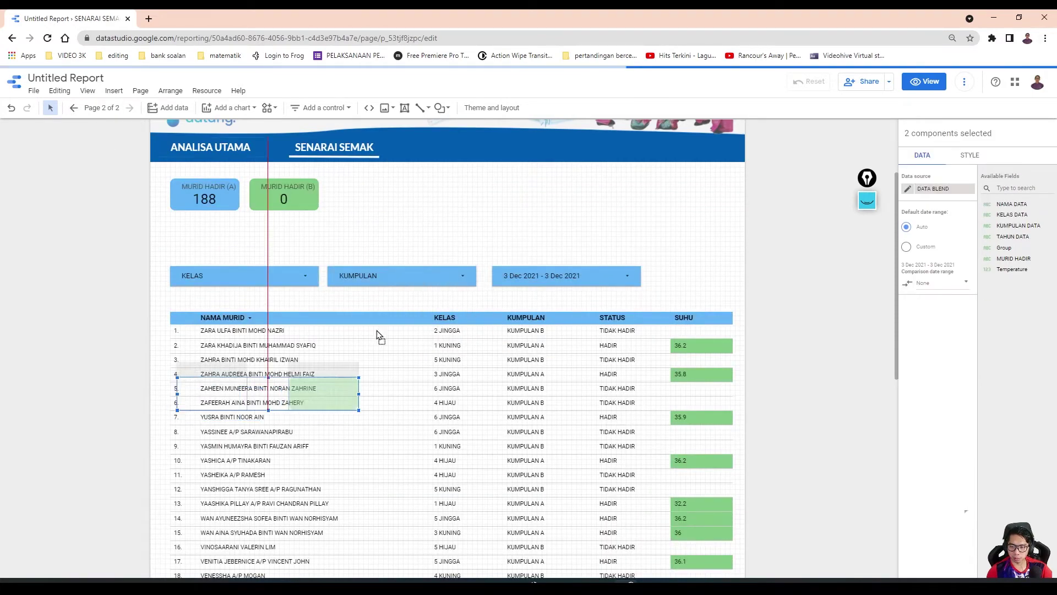
{"action": "left_click_drag", "start_coordinate": [317, 406], "coordinate": [598, 203]}
{"action": "left_click", "coordinate": [509, 210]}
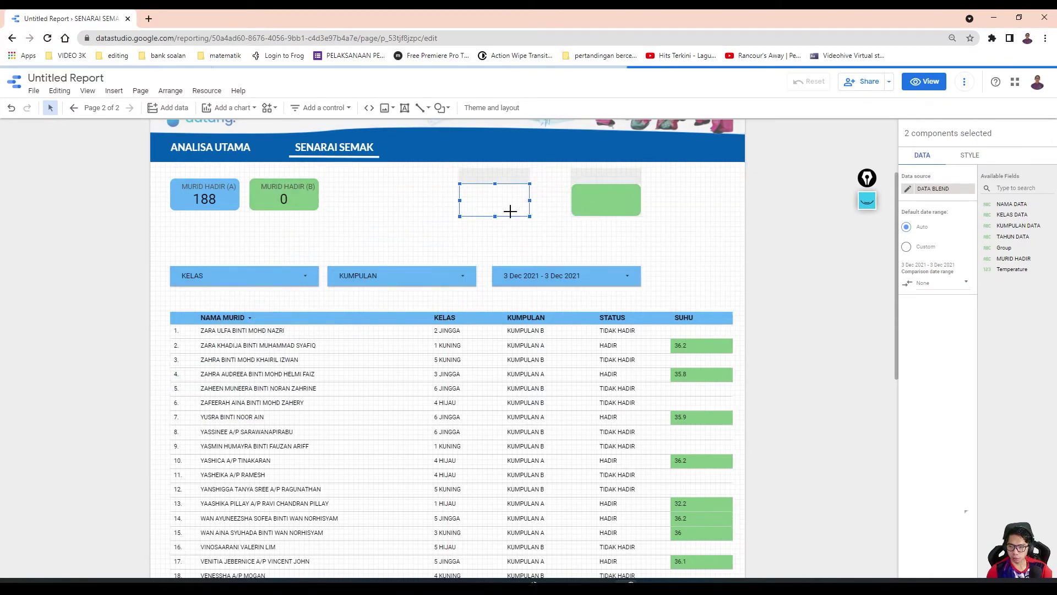
{"action": "left_click_drag", "start_coordinate": [510, 212], "coordinate": [480, 208]}
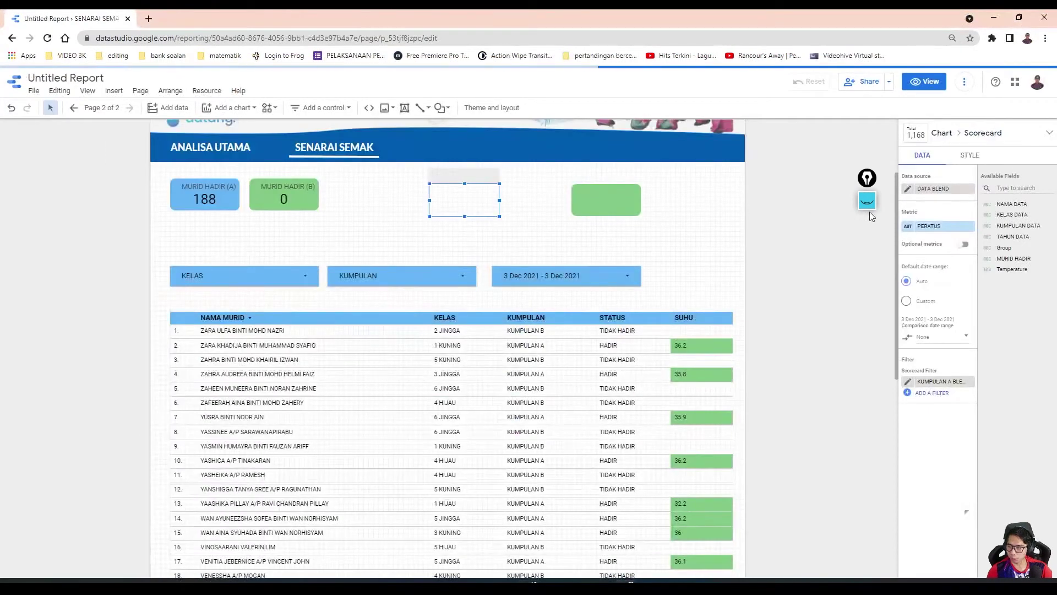
Step: Rename the blue PERATUS scorecard's metric to PERATUS KEHADIRAN KUMPULAN A and apply the change
{"action": "left_click", "coordinate": [909, 225]}
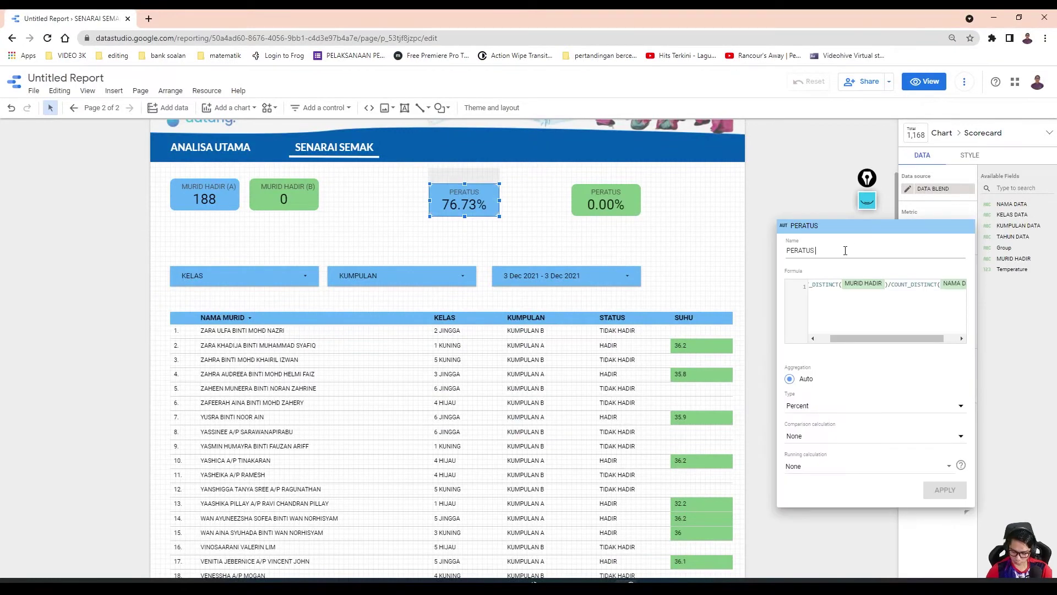
{"action": "type", "text": "KEHADIRAN KU"}
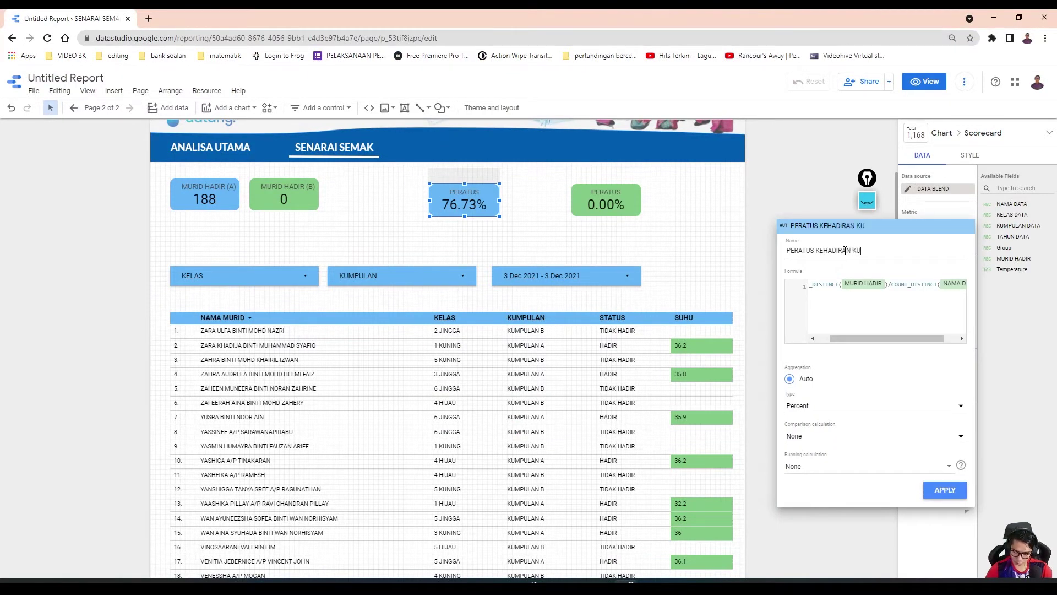
{"action": "type", "text": "N A"}
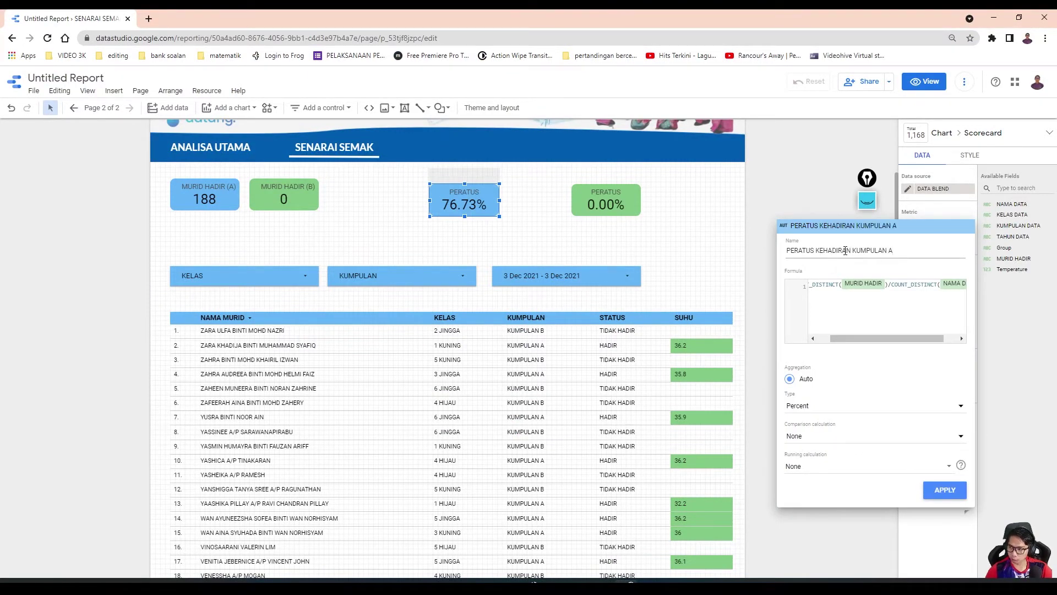
{"action": "left_click", "coordinate": [936, 489]}
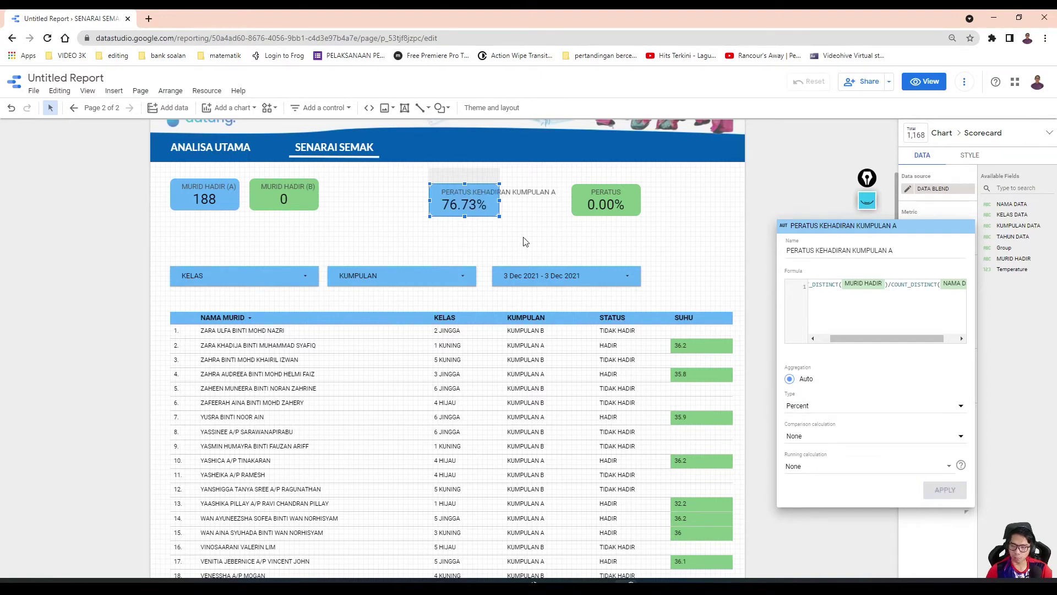
Step: Widen the blue percentage scorecard to fit its title and stack the green PERATUS scorecard beneath it at about the same width
{"action": "left_click", "coordinate": [505, 206]}
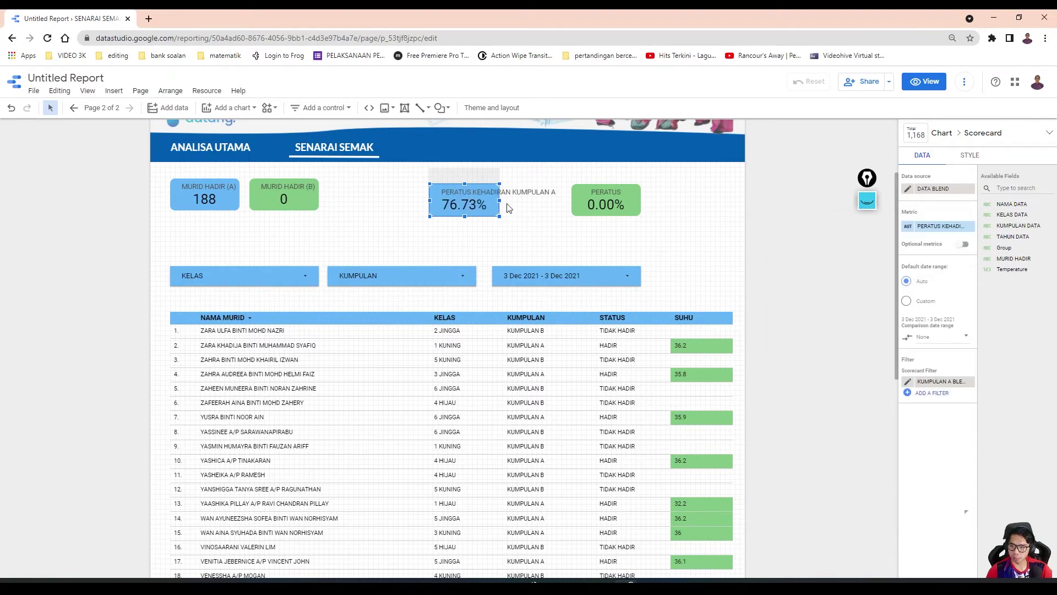
{"action": "left_click_drag", "start_coordinate": [502, 199], "coordinate": [554, 238]}
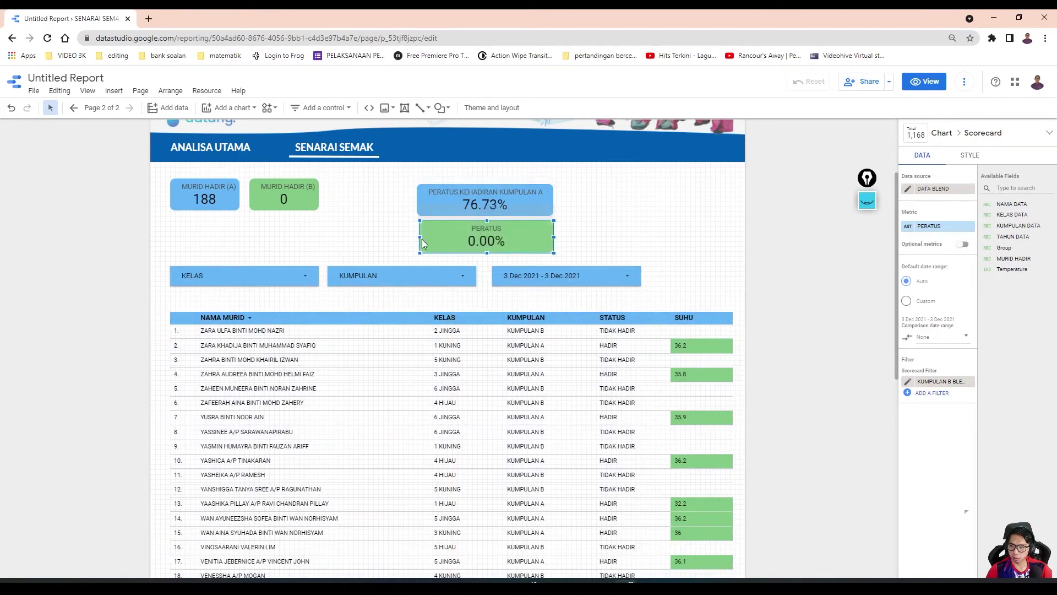
Step: Match the green PERATUS scorecard's width to the blue one and rename its metric to PERATUS KEHADIRAN KUMPULAN B
{"action": "left_click_drag", "start_coordinate": [422, 239], "coordinate": [417, 239]}
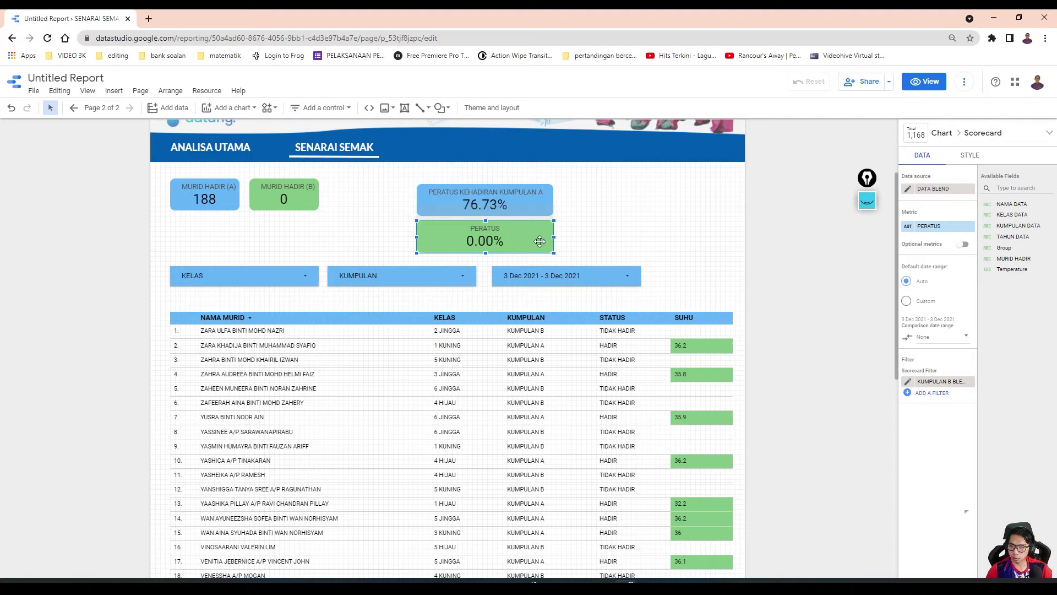
{"action": "left_click", "coordinate": [908, 227]}
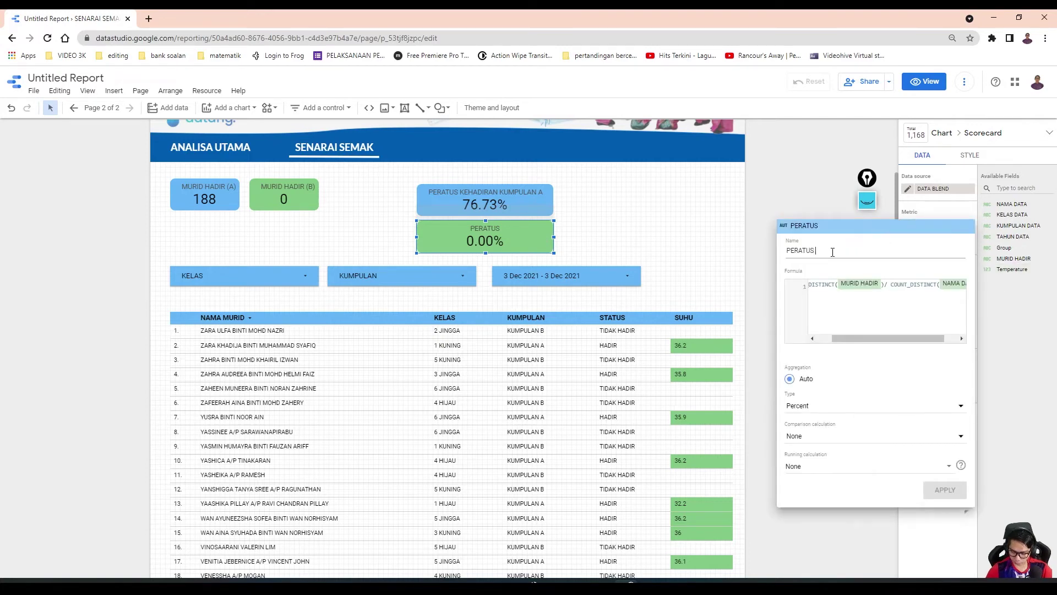
{"action": "type", "text": "KEHADIRAN KUMPULAN B"}
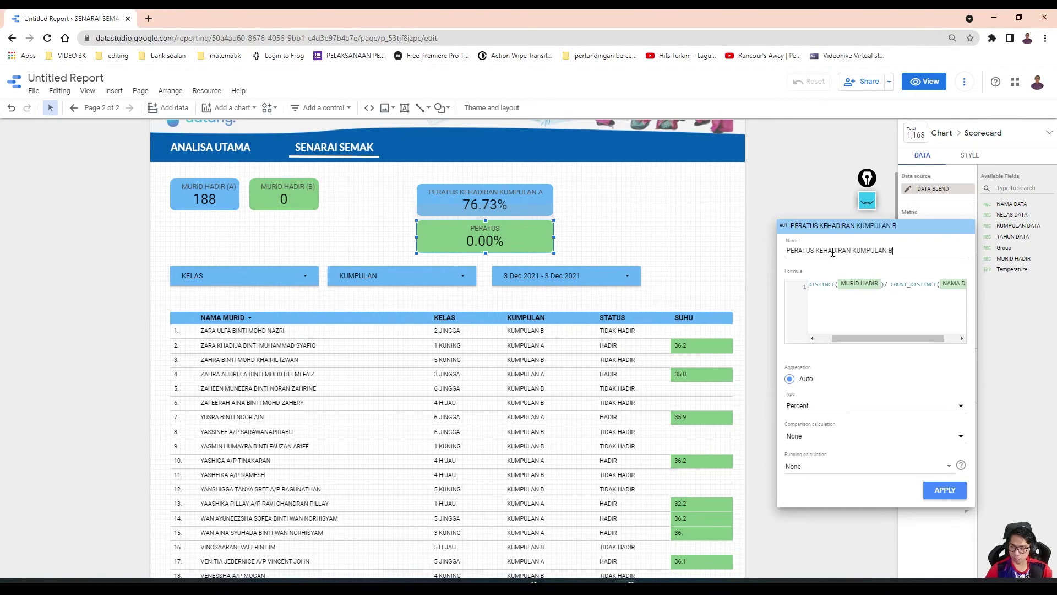
{"action": "left_click", "coordinate": [943, 489]}
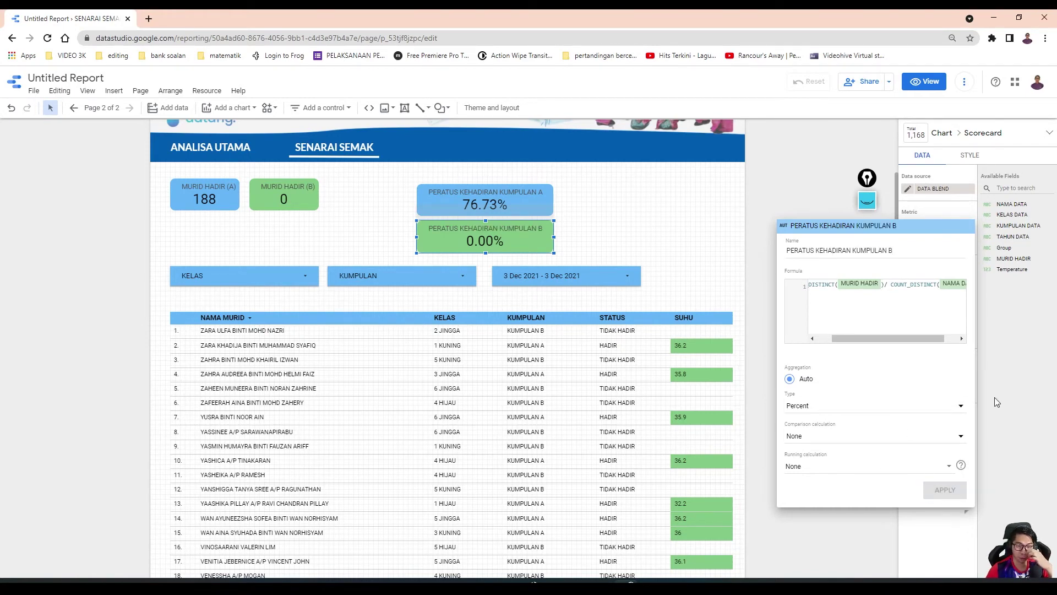
{"action": "left_click", "coordinate": [992, 379]}
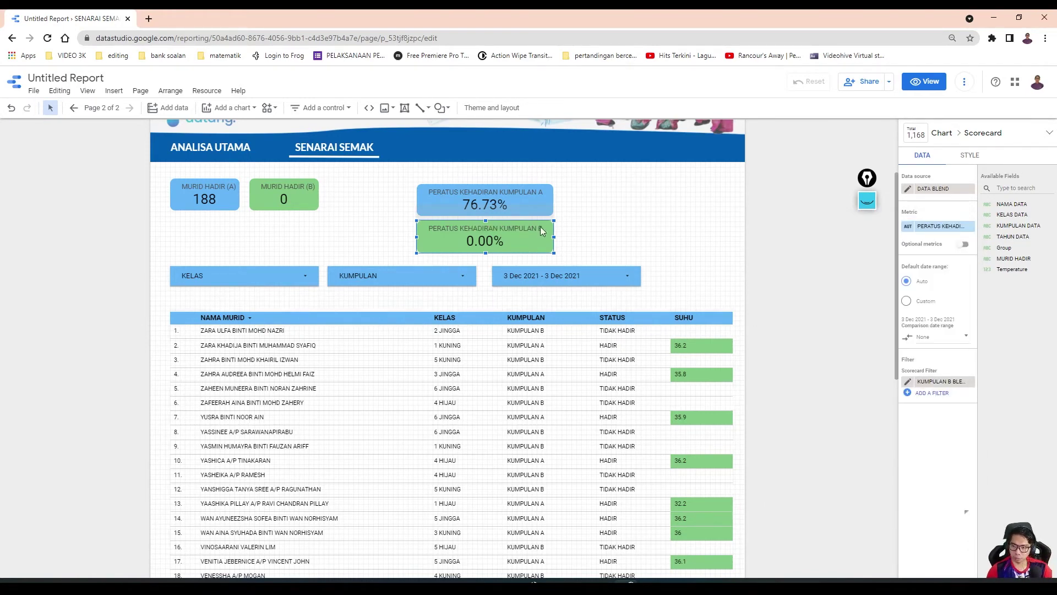
Step: Place the green and blue percentage scorecards side by side near the page's right edge, with the blue one to the left
{"action": "left_click_drag", "start_coordinate": [540, 226], "coordinate": [634, 214]}
{"action": "left_click", "coordinate": [480, 210]}
{"action": "left_click_drag", "start_coordinate": [481, 213], "coordinate": [570, 213]}
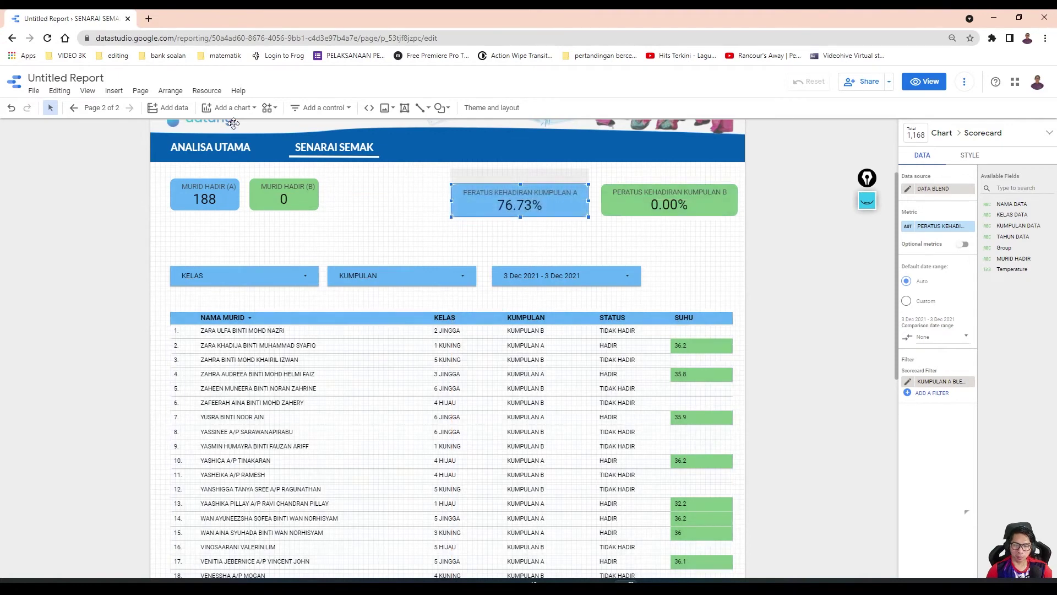
Step: Insert a new scorecard between the MURID HADIR and PERATUS KEHADIRAN scorecards and trim its height to match the blue percentage scorecard
{"action": "left_click", "coordinate": [319, 107]}
{"action": "left_click", "coordinate": [113, 91]}
{"action": "left_click", "coordinate": [114, 90]}
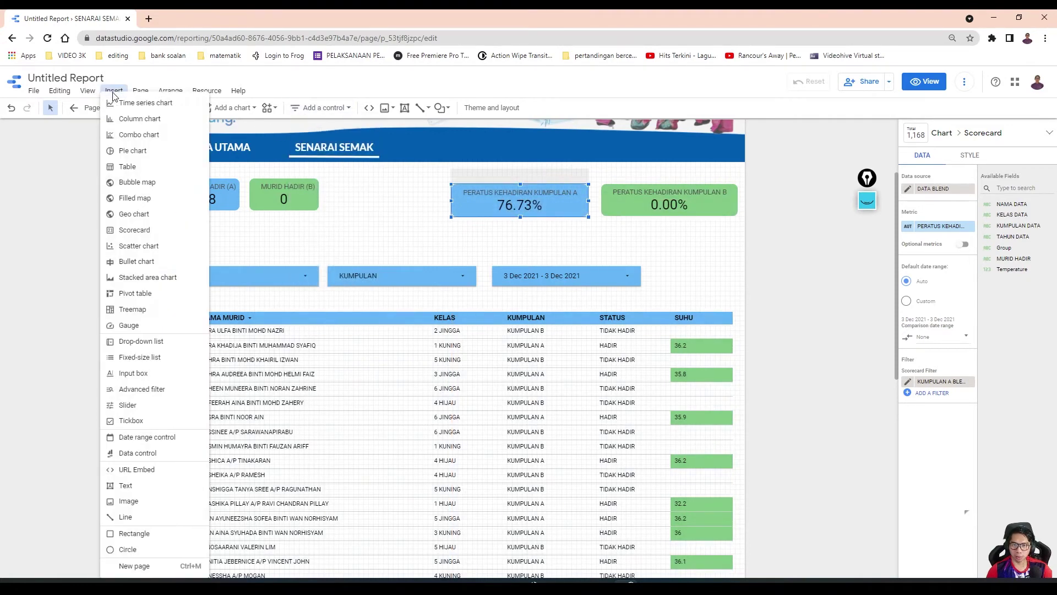
{"action": "left_click", "coordinate": [136, 230]}
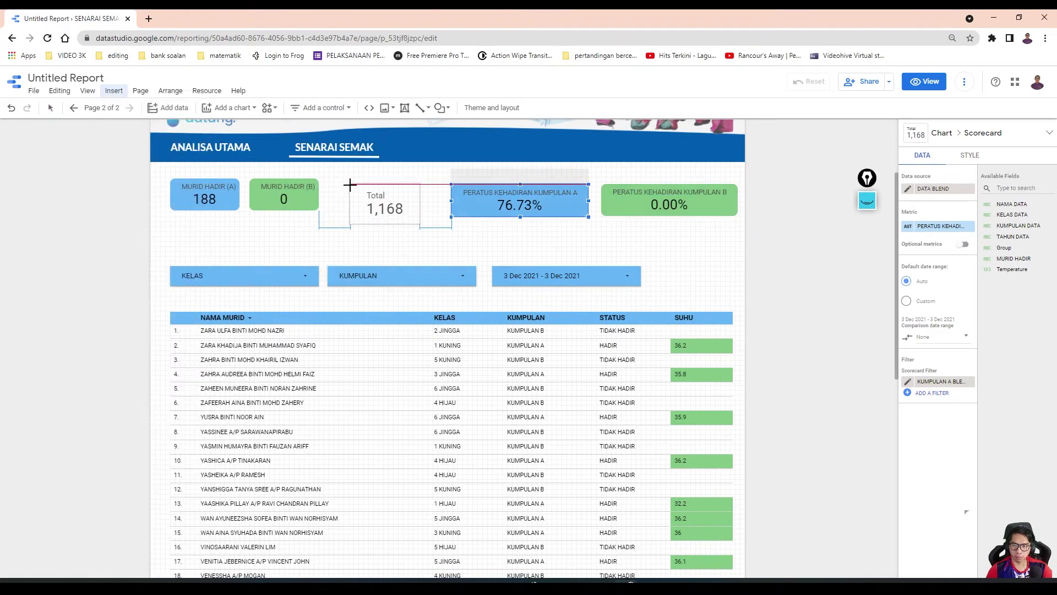
{"action": "left_click", "coordinate": [346, 179]}
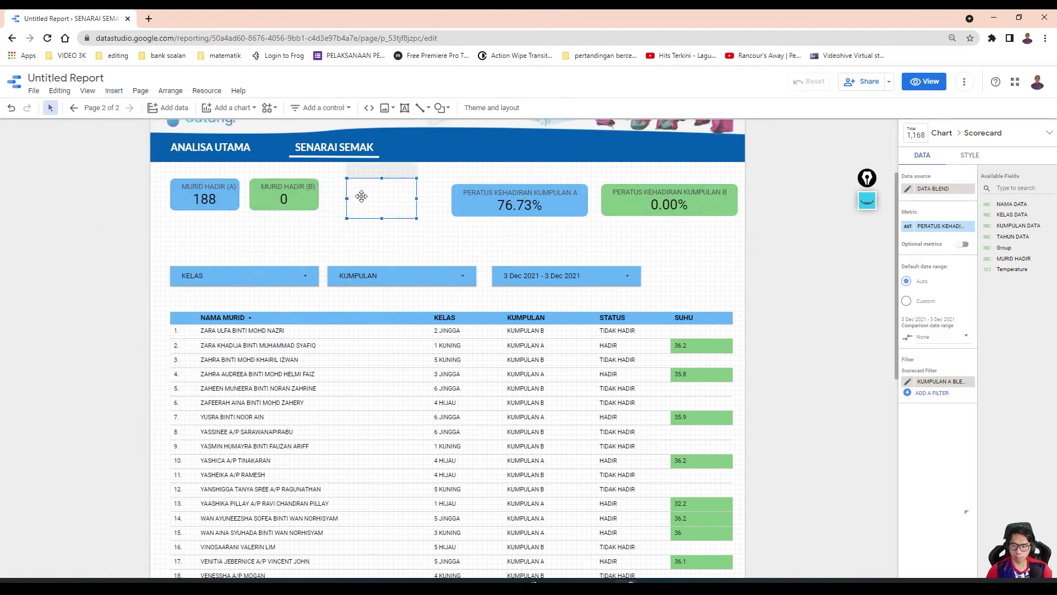
{"action": "left_click_drag", "start_coordinate": [383, 219], "coordinate": [382, 217]}
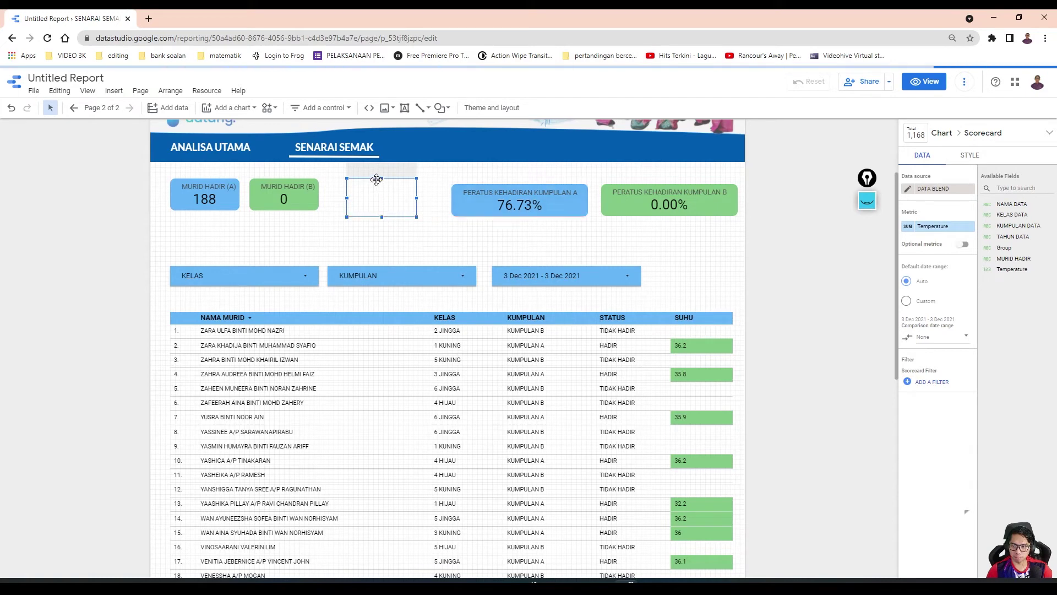
{"action": "left_click_drag", "start_coordinate": [382, 179], "coordinate": [382, 186]}
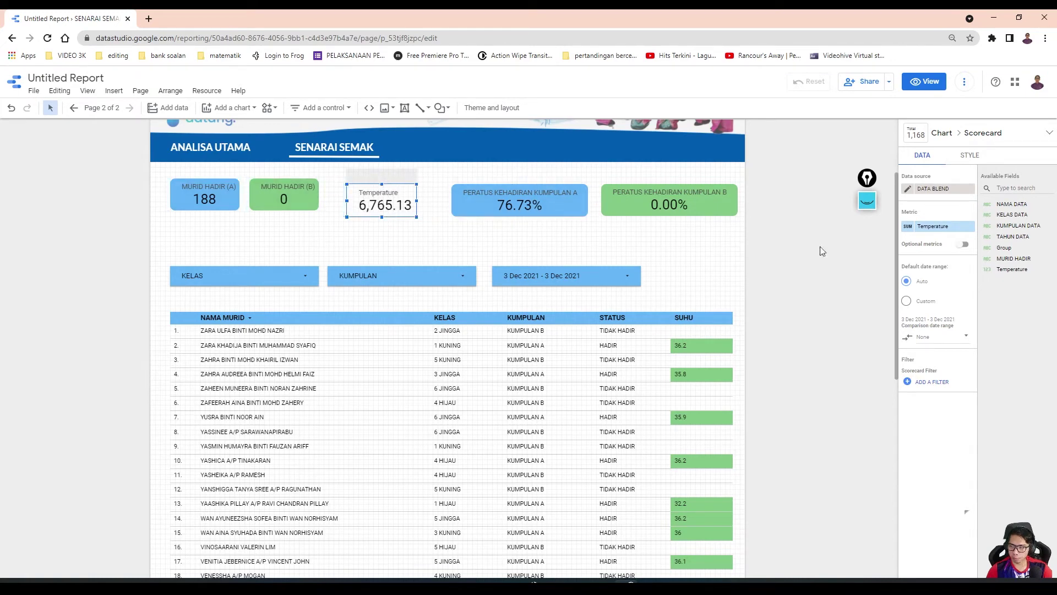
Step: Create a new calculated field as the new scorecard's metric and name it PERATUS KESELURUHAN
{"action": "left_click", "coordinate": [931, 229]}
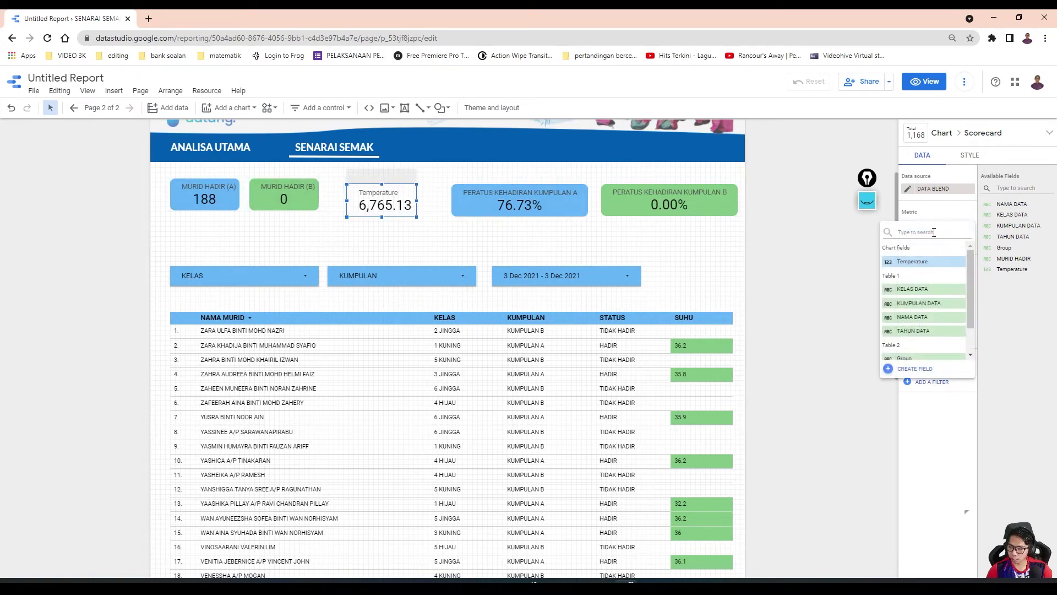
{"action": "left_click", "coordinate": [1018, 269]}
{"action": "left_click", "coordinate": [934, 231]}
{"action": "left_click", "coordinate": [917, 370]}
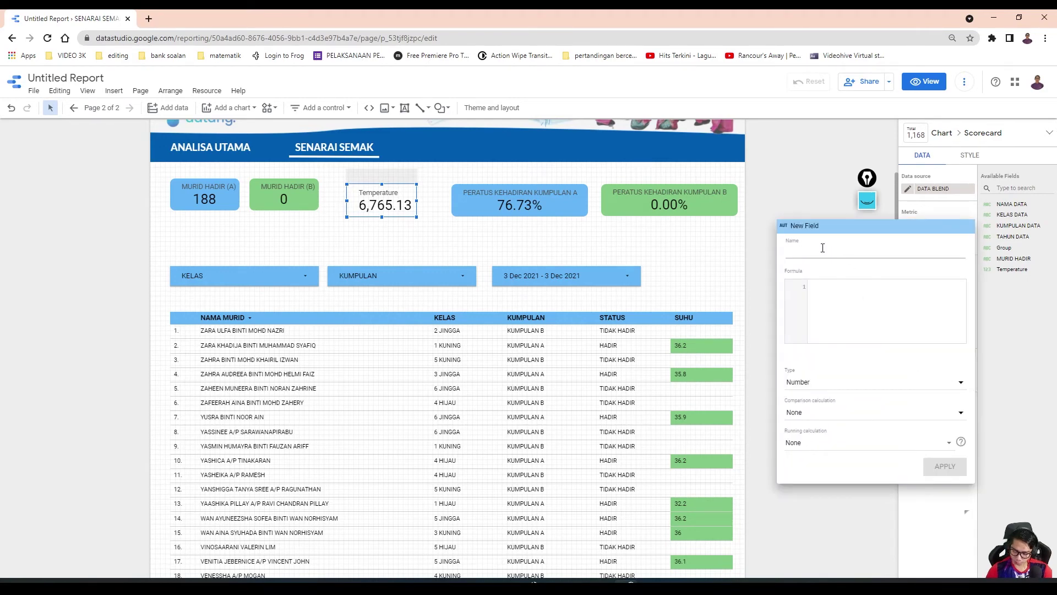
{"action": "type", "text": "PERATUS KESELURUHAN"}
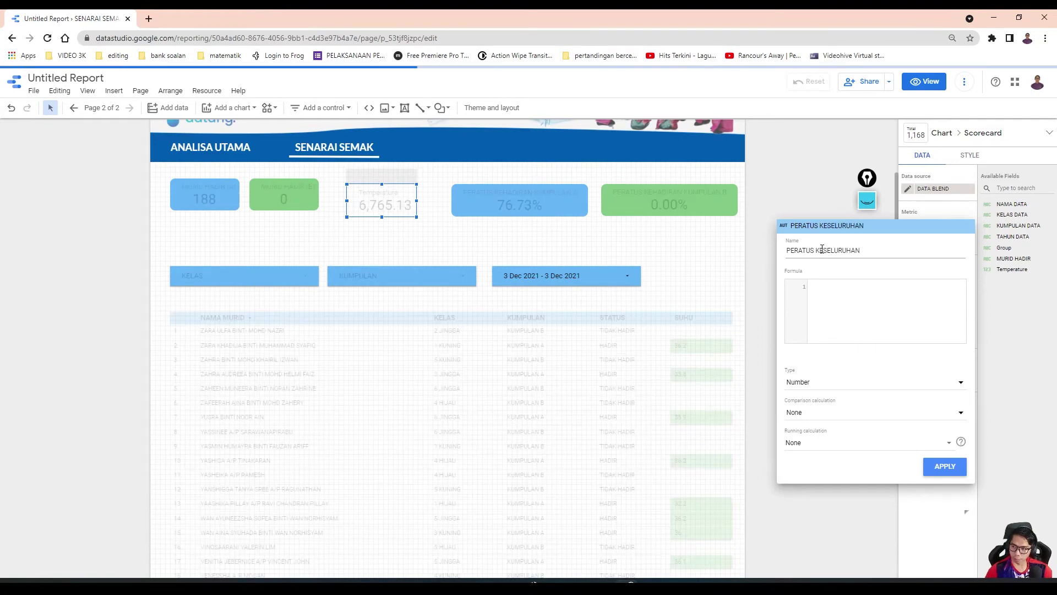
Step: Begin the PERATUS KESELURUHAN formula with COUNT_DISTINCT(MURID HADIR)
{"action": "left_click", "coordinate": [821, 283]}
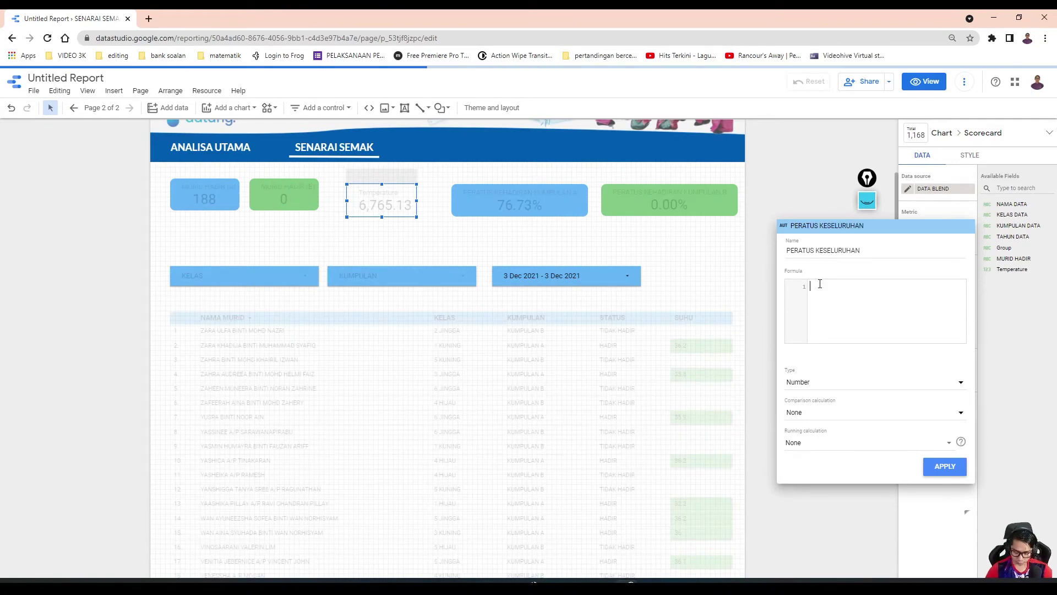
{"action": "type", "text": "COUNT"}
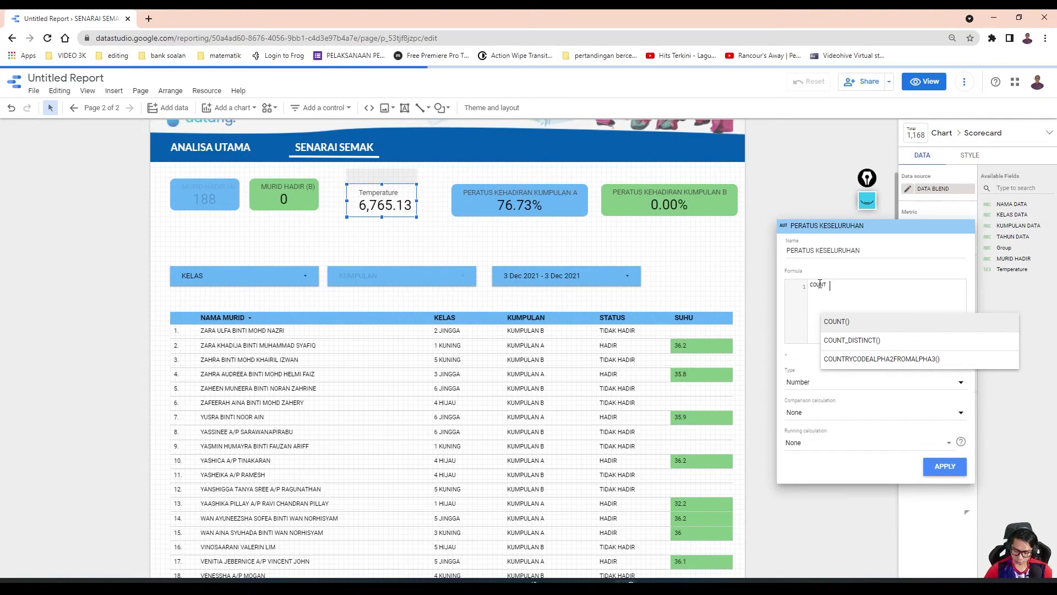
{"action": "type", "text": " DIS"}
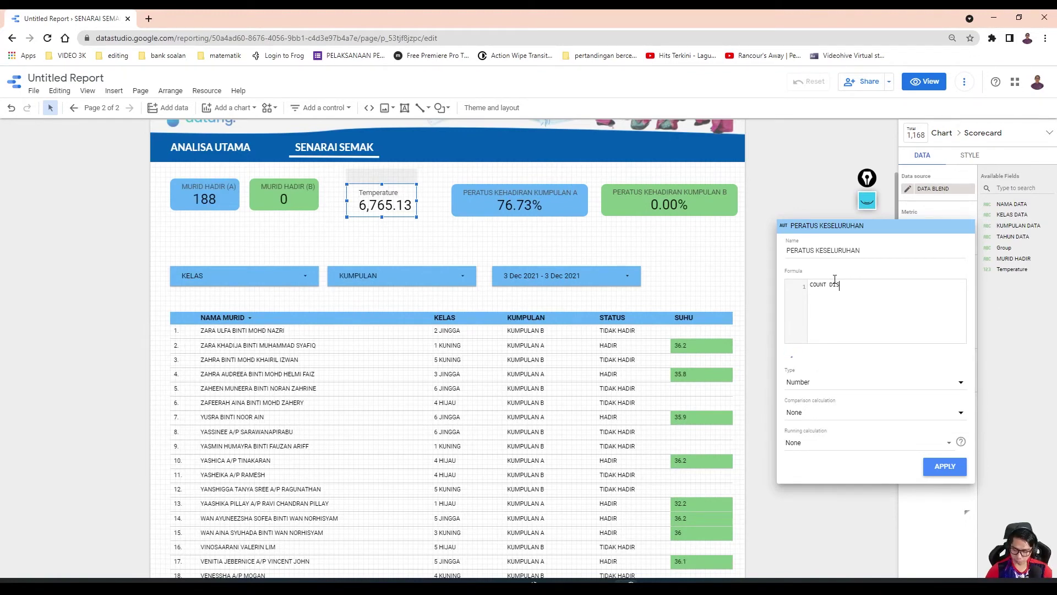
{"action": "key", "text": "BackSpace"}
{"action": "key", "text": "BackSpace"}
{"action": "key", "text": "BackSpace"}
{"action": "key", "text": "BackSpace"}
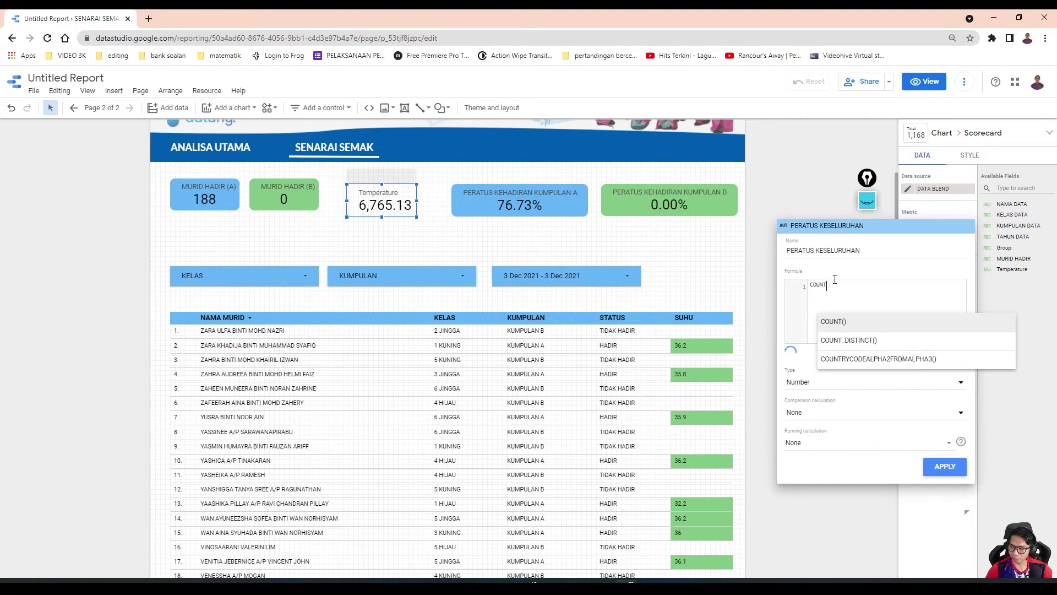
{"action": "left_click", "coordinate": [849, 340]}
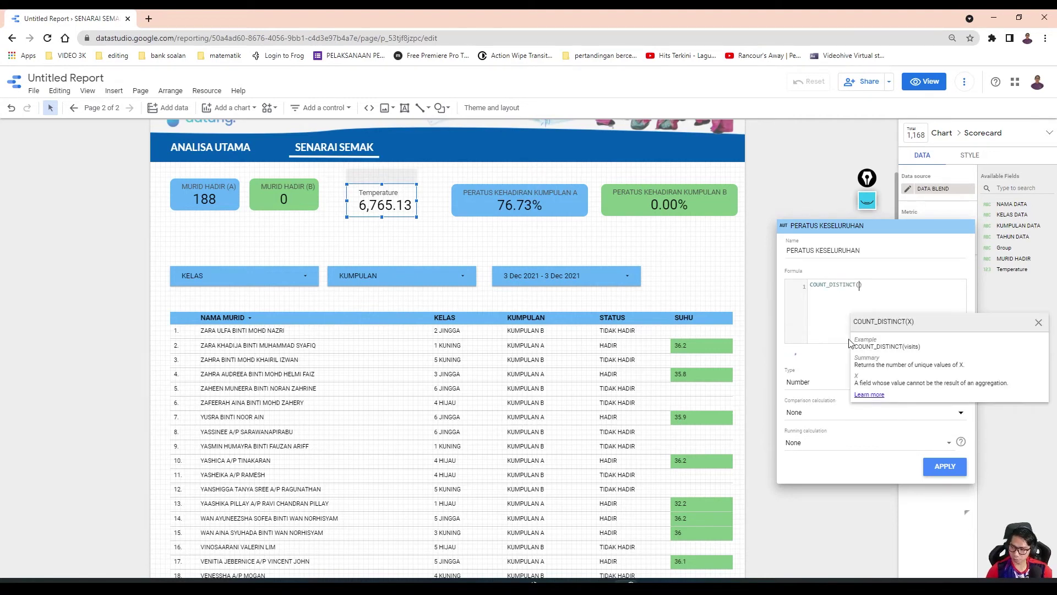
{"action": "type", "text": "MURID"}
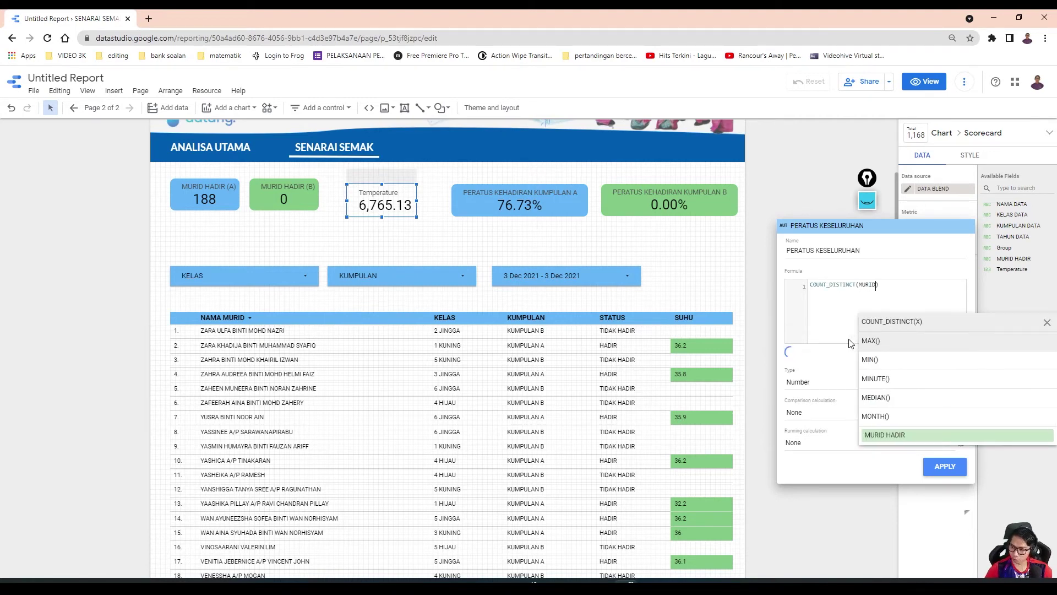
{"action": "left_click", "coordinate": [893, 341]}
{"action": "left_click", "coordinate": [917, 286]}
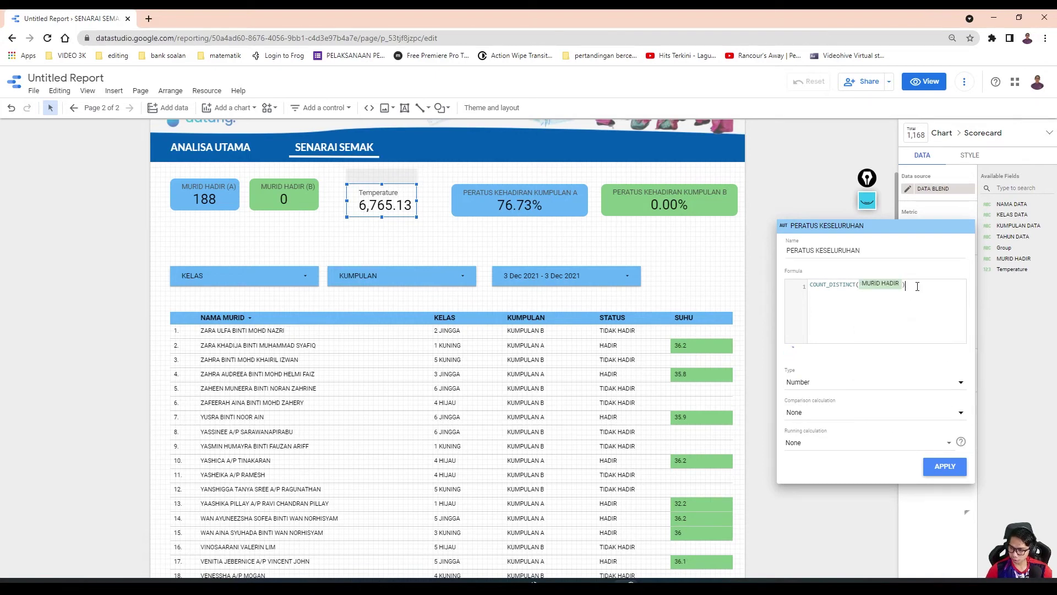
Step: Complete the formula by dividing the expression by COUNT_DISTINCT(NAMA DATA)
{"action": "type", "text": "/ COUNT"}
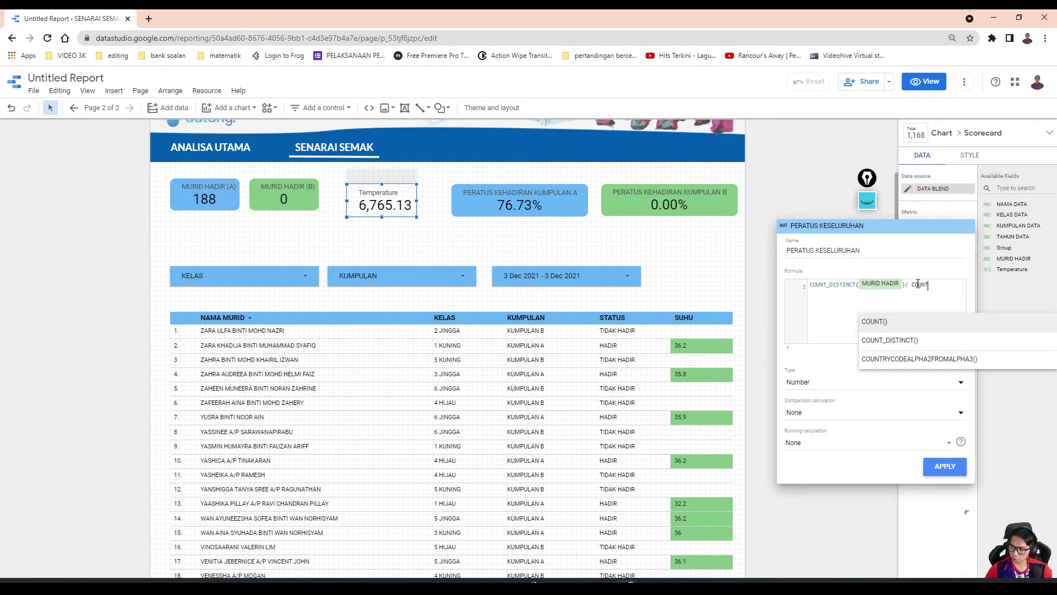
{"action": "left_click", "coordinate": [917, 335]}
{"action": "type", "text": "NAMA"}
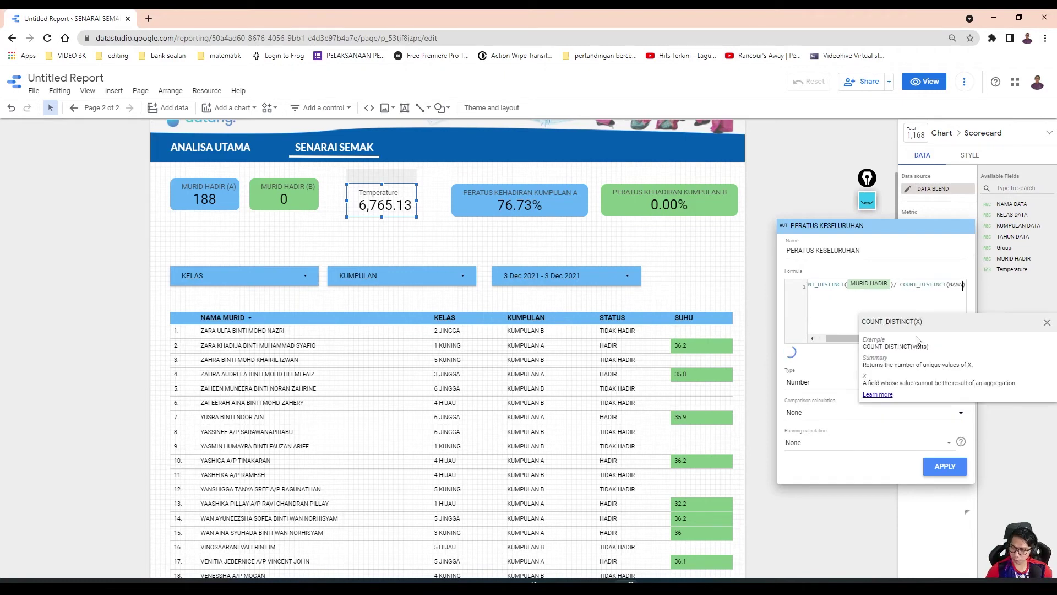
{"action": "left_click", "coordinate": [913, 339]}
{"action": "left_click", "coordinate": [846, 312]}
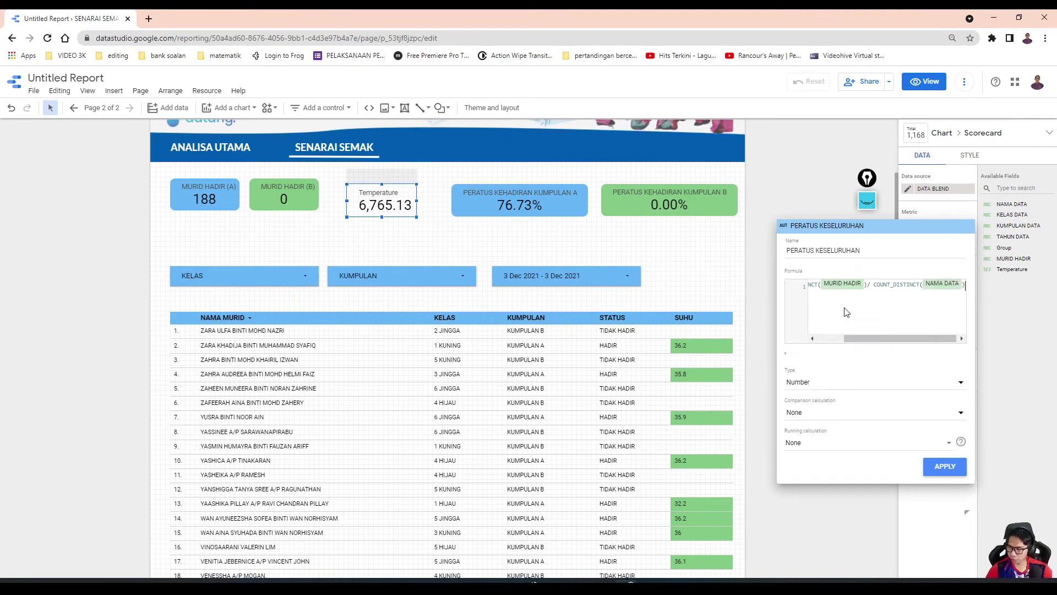
Step: Set the PERATUS KESELURUHAN field's type to Percent and apply it to the scorecard
{"action": "left_click", "coordinate": [830, 382]}
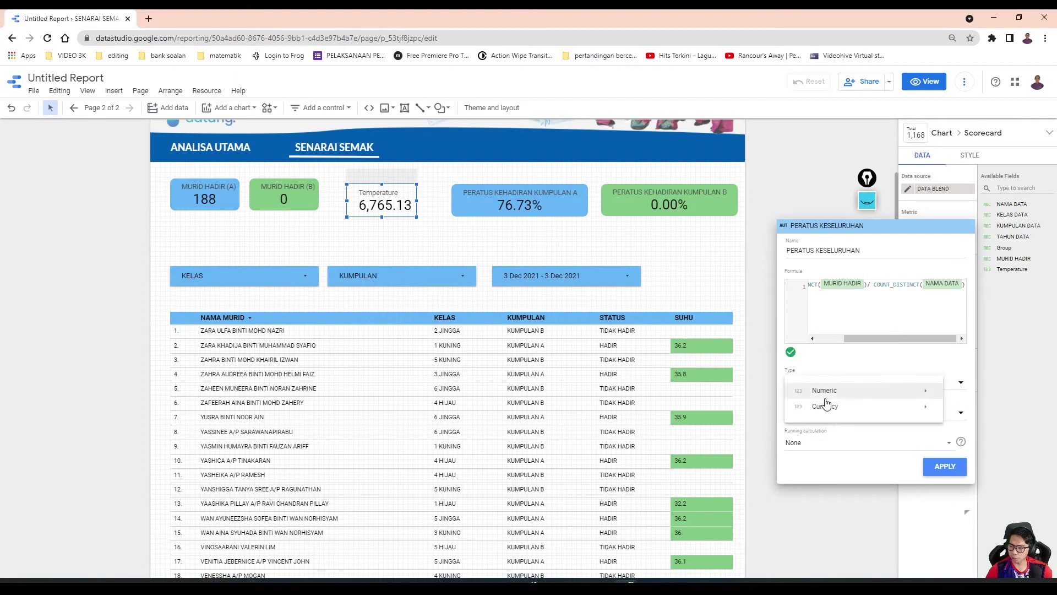
{"action": "mouse_move", "coordinate": [826, 395]}
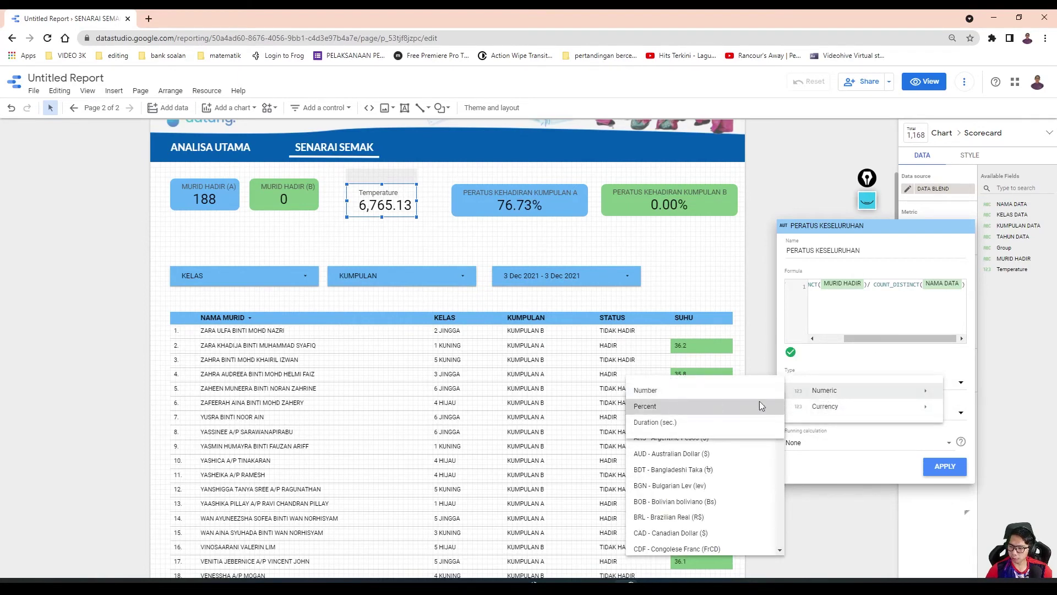
{"action": "left_click", "coordinate": [696, 406]}
{"action": "left_click", "coordinate": [945, 466]}
{"action": "left_click", "coordinate": [1001, 348]}
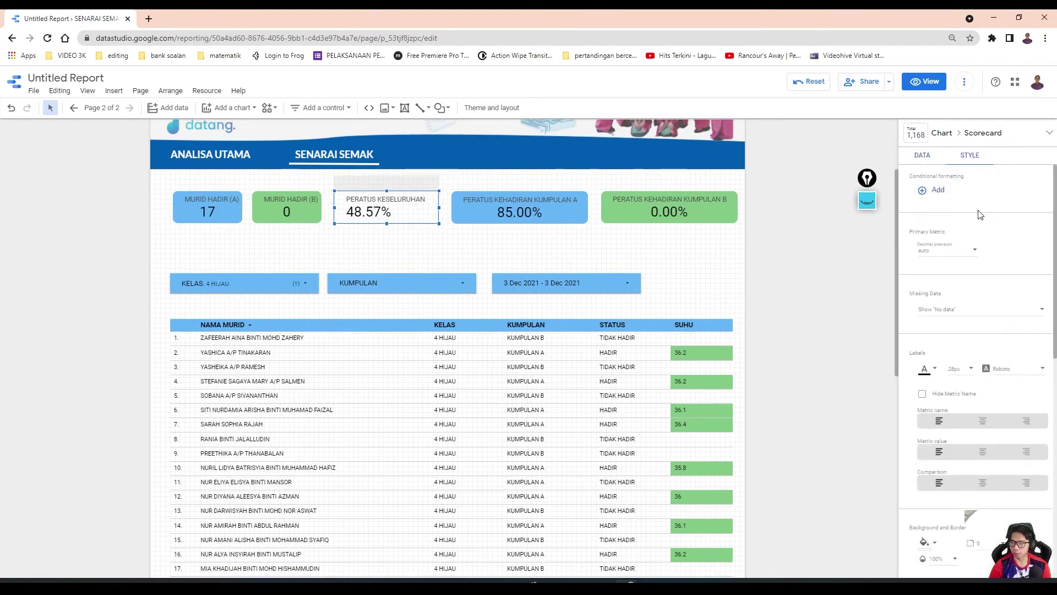
Step: Fill the PERATUS KESELURUHAN scorecard's background with pink and centre its metric name, metric value and comparison
{"action": "scroll", "coordinate": [956, 394], "scroll_direction": "down", "scroll_amount": 5}
{"action": "scroll", "coordinate": [956, 386], "scroll_direction": "down", "scroll_amount": 1}
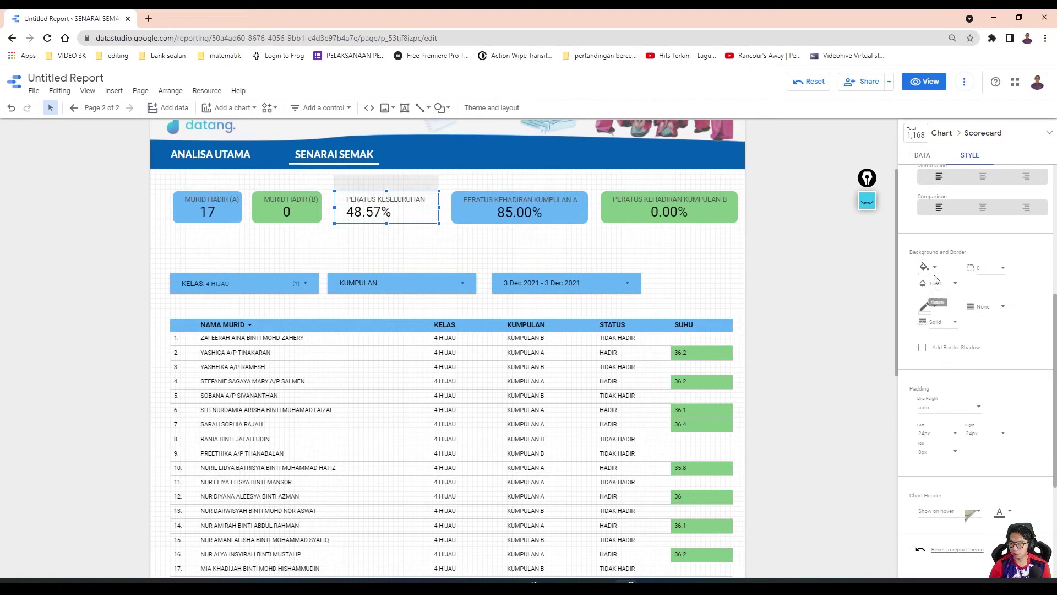
{"action": "left_click", "coordinate": [926, 268]}
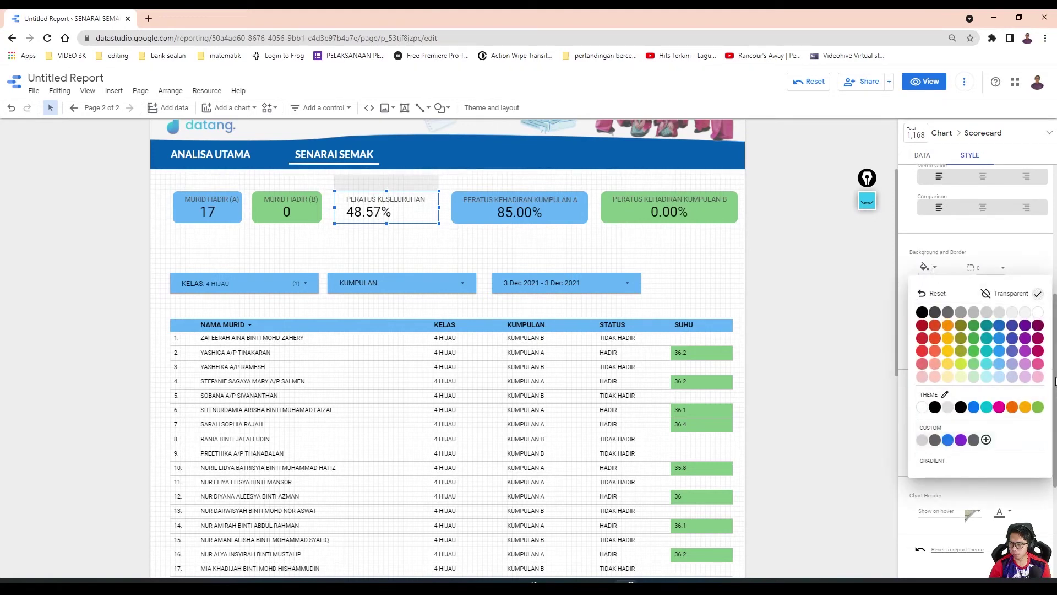
{"action": "left_click", "coordinate": [1038, 364]}
{"action": "left_click", "coordinate": [982, 176]}
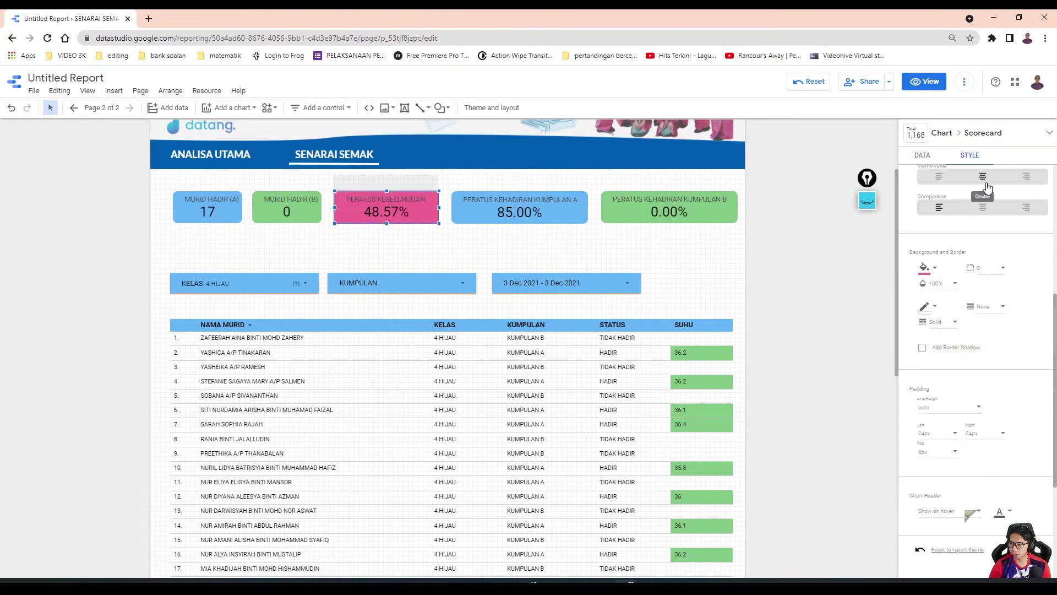
{"action": "left_click", "coordinate": [982, 207]}
{"action": "scroll", "coordinate": [977, 231], "scroll_direction": "up", "scroll_amount": 2}
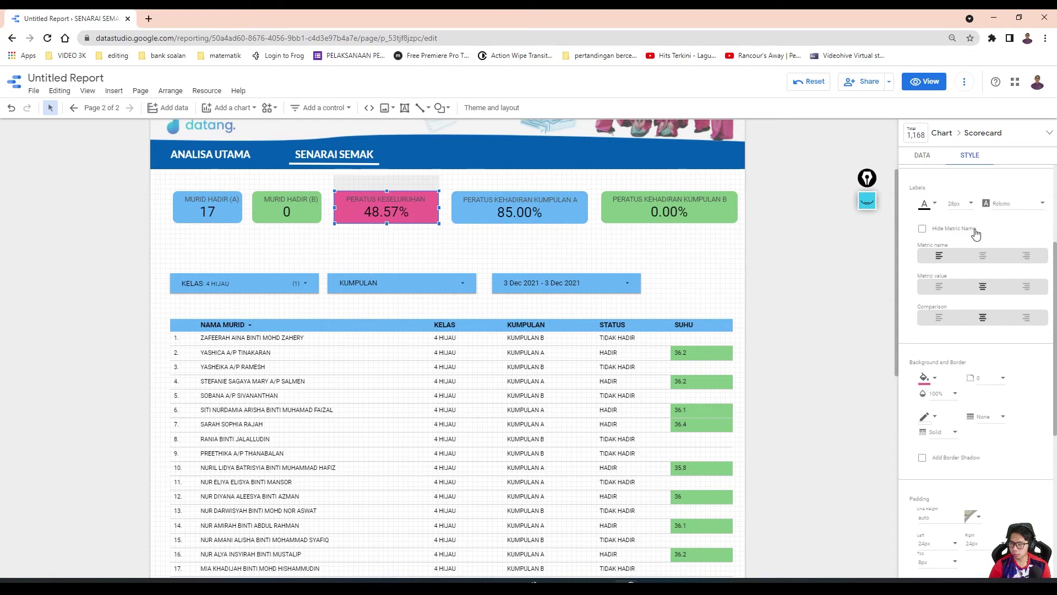
{"action": "left_click", "coordinate": [846, 299]}
Step: Round the corners of the pink PERATUS KESELURUHAN scorecard to match the other scorecards, and keep it selected
{"action": "left_click", "coordinate": [417, 219]}
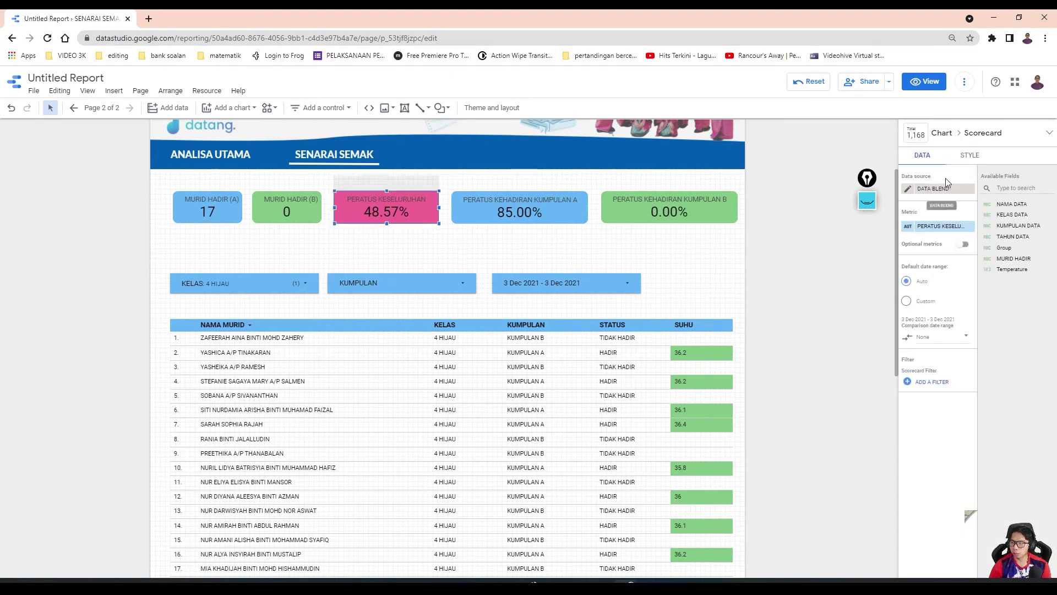
{"action": "left_click", "coordinate": [969, 155]}
{"action": "scroll", "coordinate": [997, 354], "scroll_direction": "down", "scroll_amount": 3}
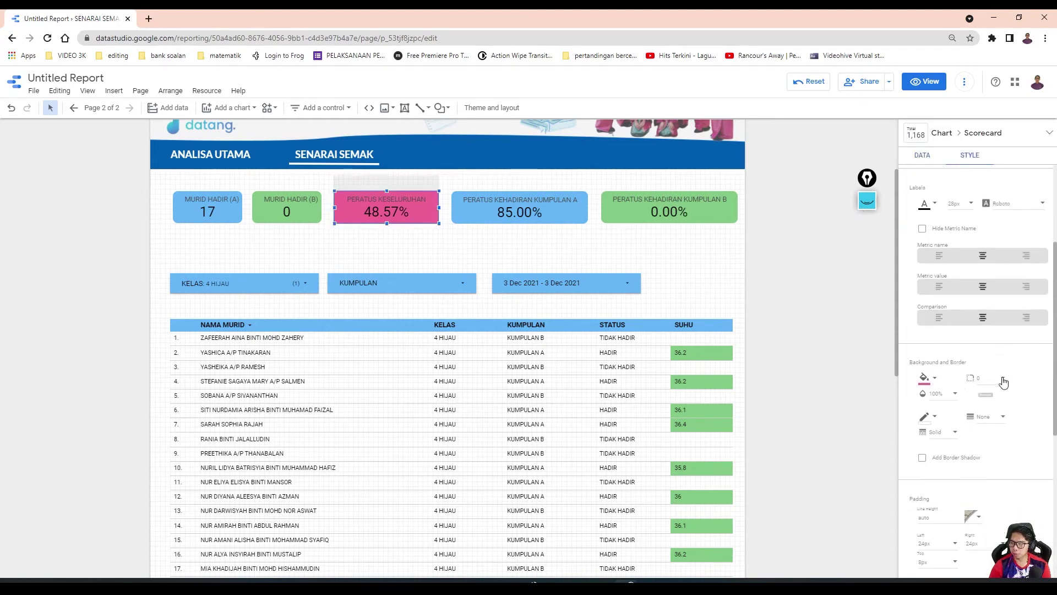
{"action": "left_click", "coordinate": [1004, 381]}
{"action": "left_click", "coordinate": [994, 522]}
{"action": "left_click", "coordinate": [857, 366]}
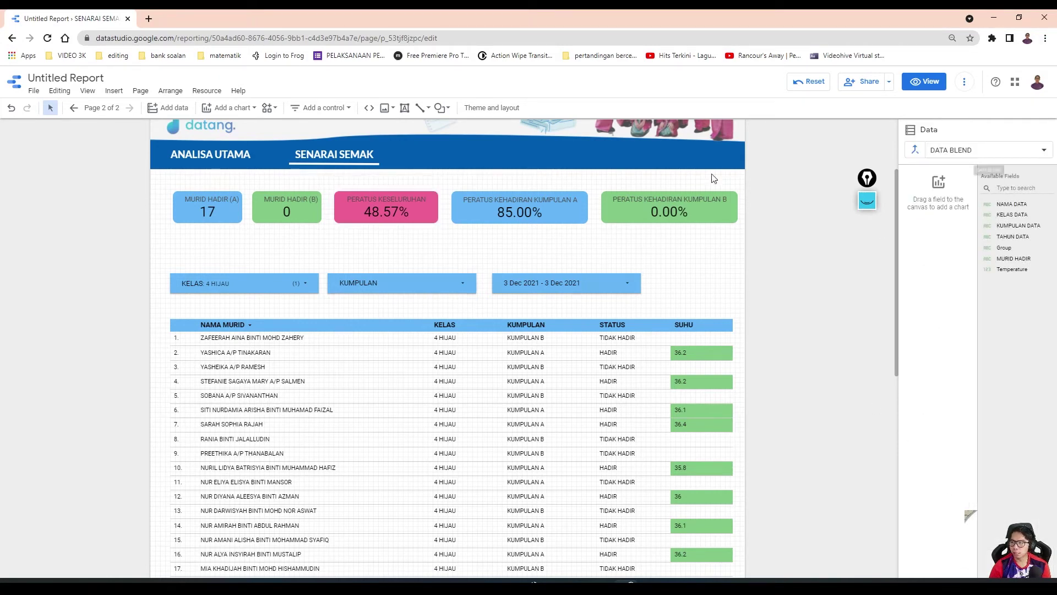
{"action": "left_click", "coordinate": [386, 210]}
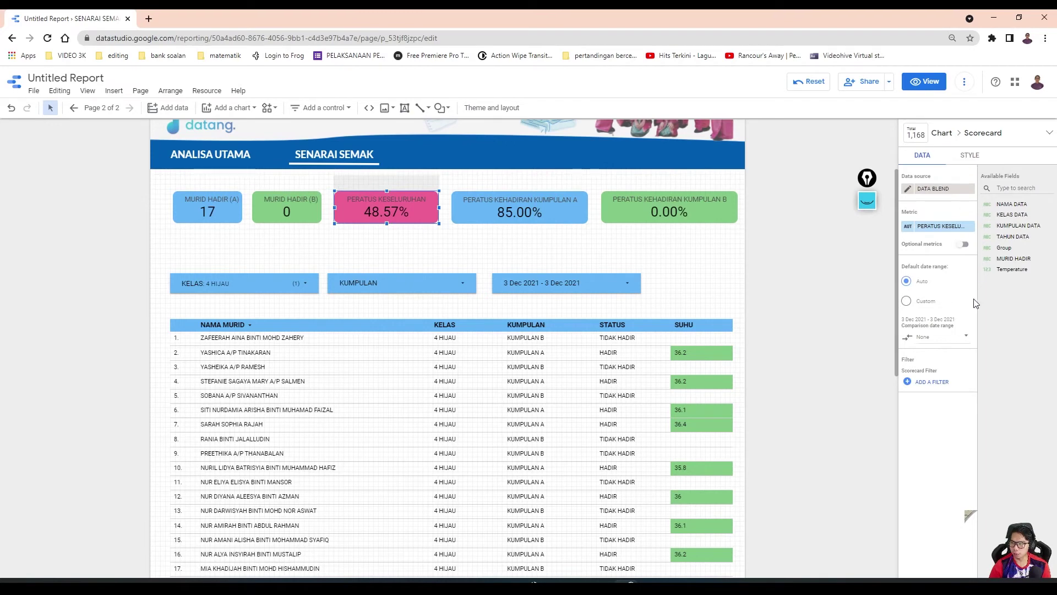
Step: Set the PERATUS KESELURUHAN scorecard to show "0" for missing data
{"action": "left_click", "coordinate": [971, 156]}
{"action": "scroll", "coordinate": [956, 447], "scroll_direction": "down", "scroll_amount": 5}
{"action": "scroll", "coordinate": [943, 452], "scroll_direction": "down", "scroll_amount": 2}
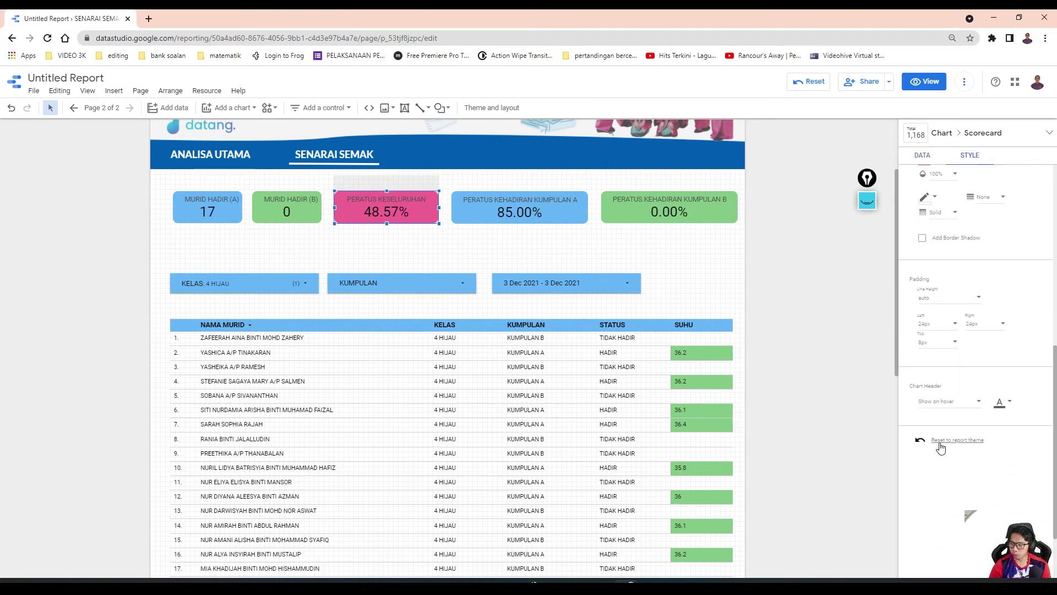
{"action": "scroll", "coordinate": [948, 432], "scroll_direction": "up", "scroll_amount": 5}
{"action": "left_click", "coordinate": [958, 204]}
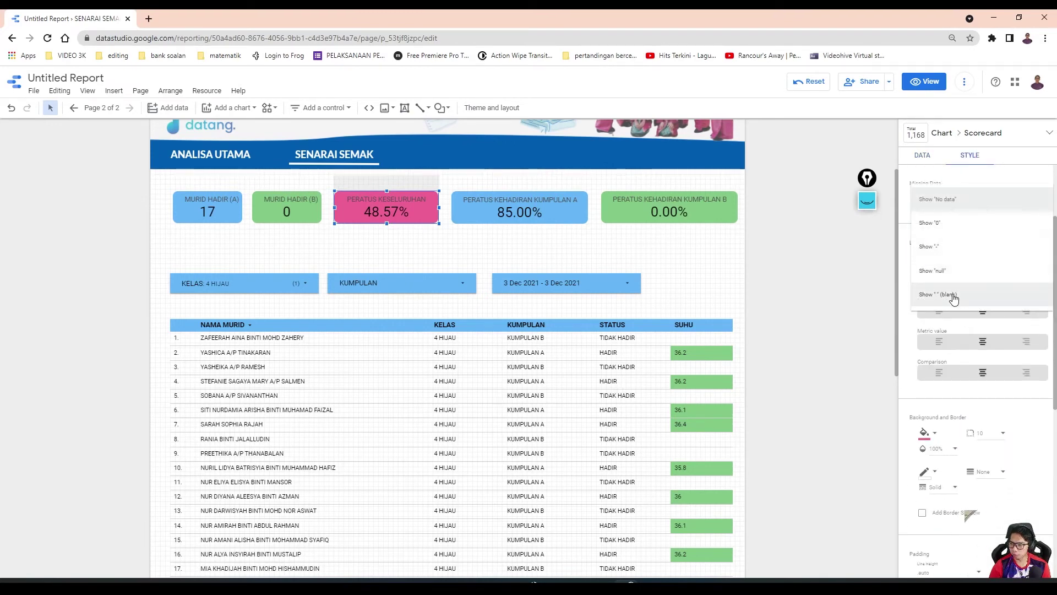
{"action": "left_click", "coordinate": [955, 230]}
Step: Set the PERATUS KEHADIRAN KUMPULAN A scorecard to show "0" when data is missing
{"action": "left_click", "coordinate": [559, 223]}
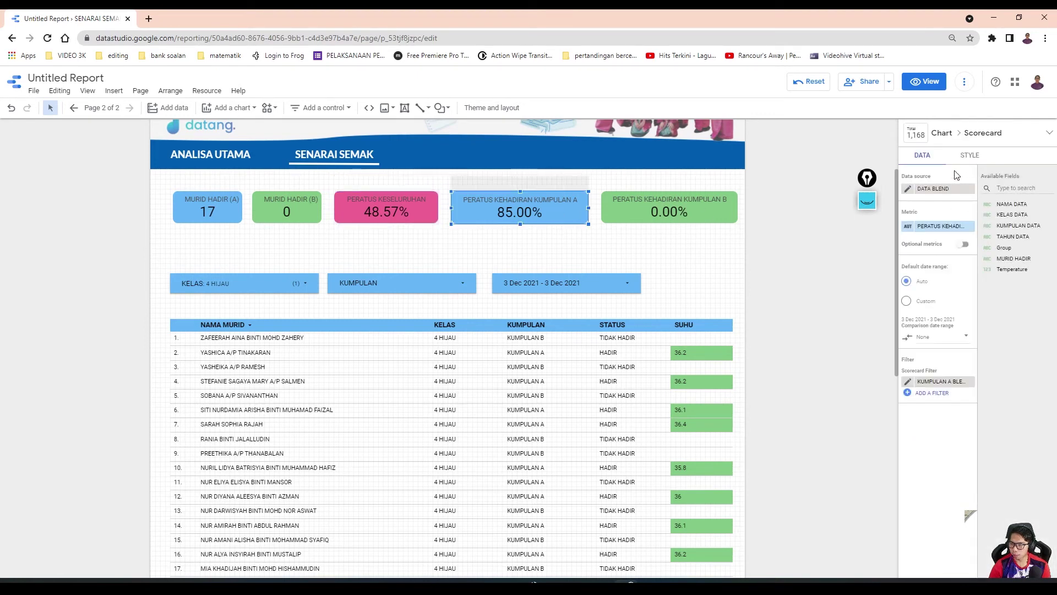
{"action": "left_click", "coordinate": [968, 160]}
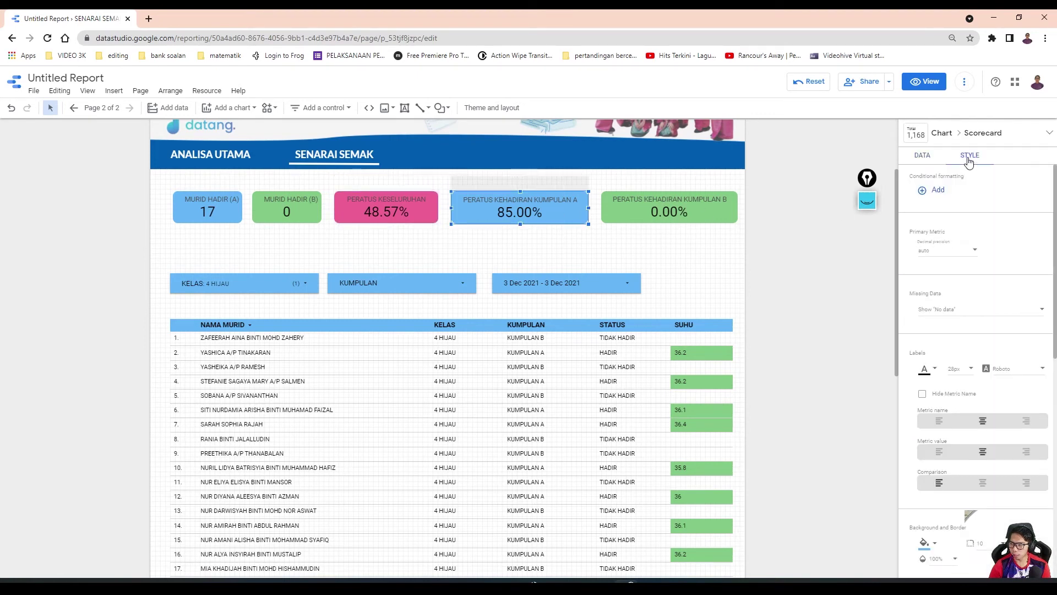
{"action": "left_click", "coordinate": [934, 309]}
{"action": "left_click", "coordinate": [938, 334]}
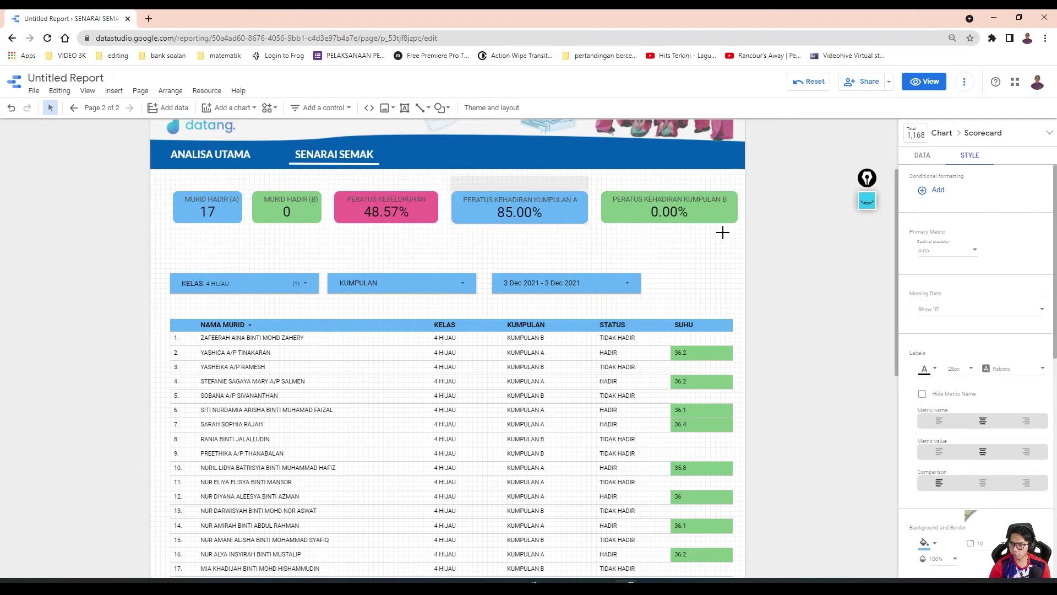
Step: Make the PERATUS KEHADIRAN KUMPULAN B scorecard show "0" for missing data and deselect it
{"action": "left_click", "coordinate": [721, 220]}
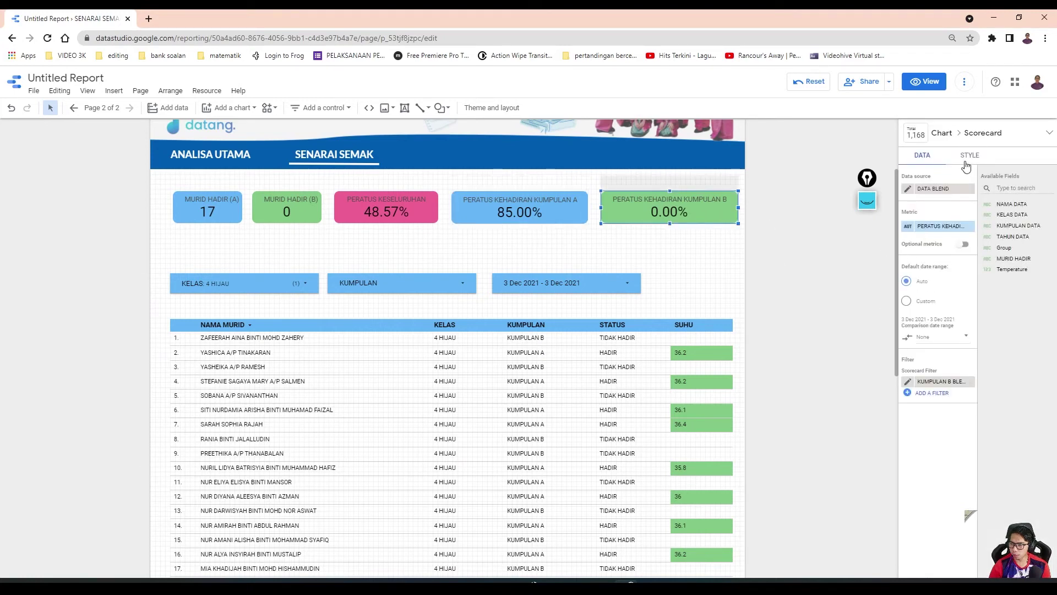
{"action": "left_click", "coordinate": [967, 160]}
{"action": "left_click", "coordinate": [935, 310]}
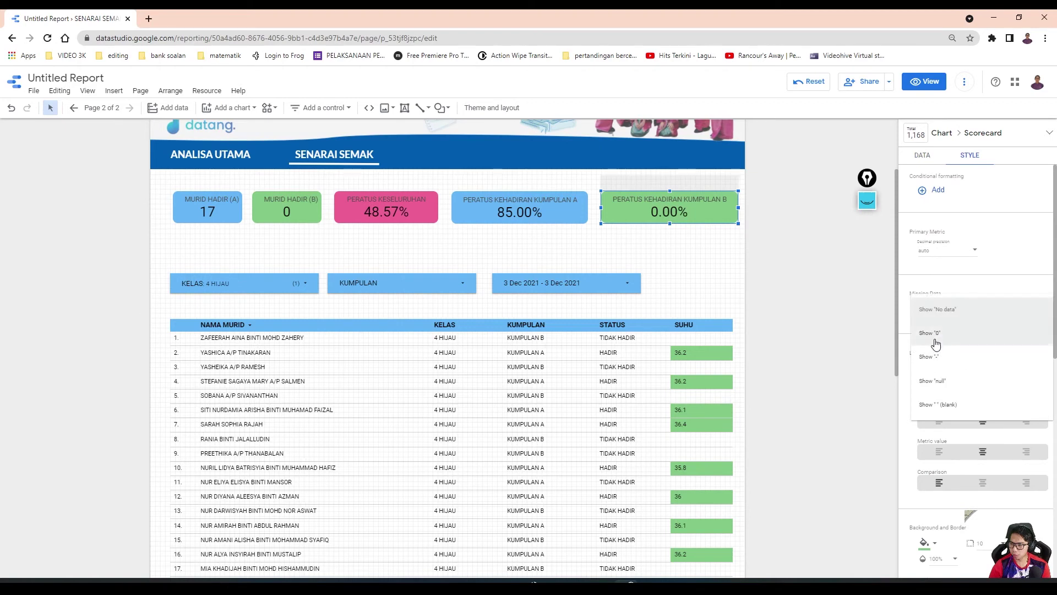
{"action": "left_click", "coordinate": [935, 337]}
{"action": "left_click", "coordinate": [805, 281]}
Step: Switch the report to view mode and filter KELAS to 1 JINGGA only
{"action": "left_click", "coordinate": [924, 81]}
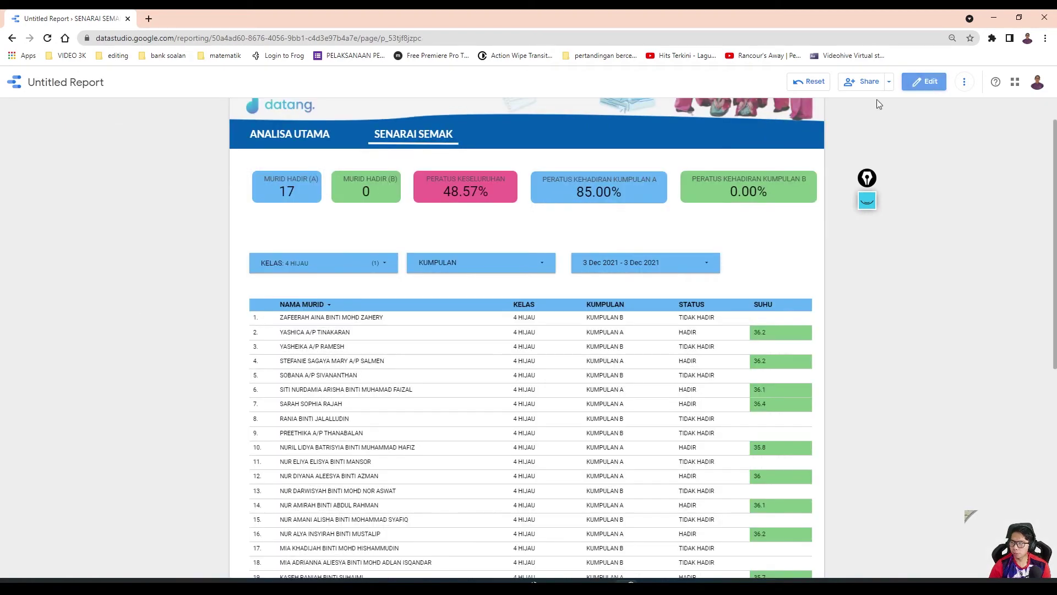
{"action": "left_click", "coordinate": [332, 267]}
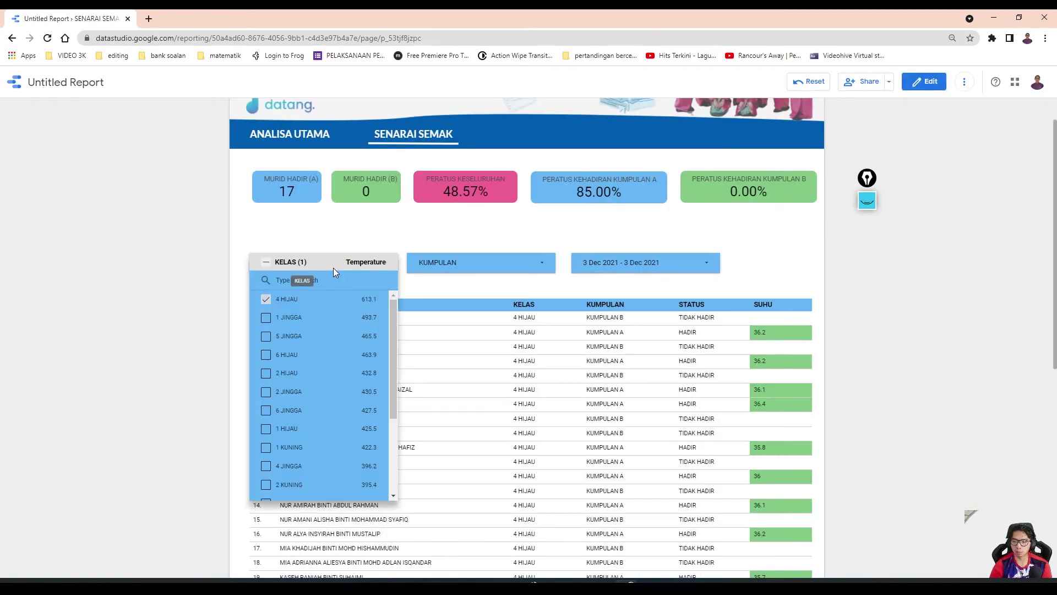
{"action": "left_click", "coordinate": [361, 318]}
{"action": "left_click", "coordinate": [171, 286]}
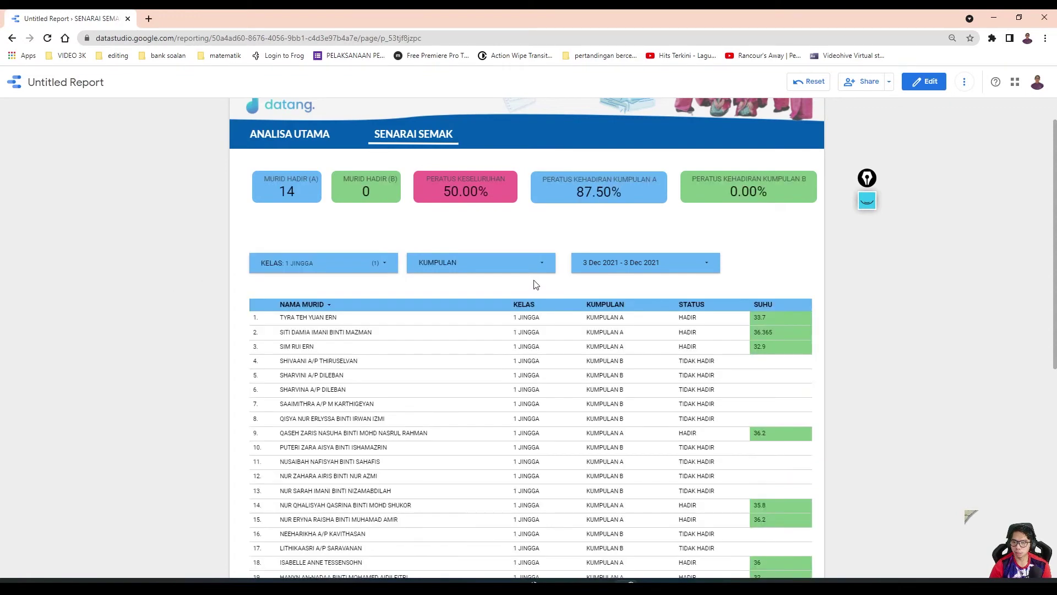
Step: Filter KUMPULAN to KUMPULAN A only
{"action": "left_click", "coordinate": [525, 269]}
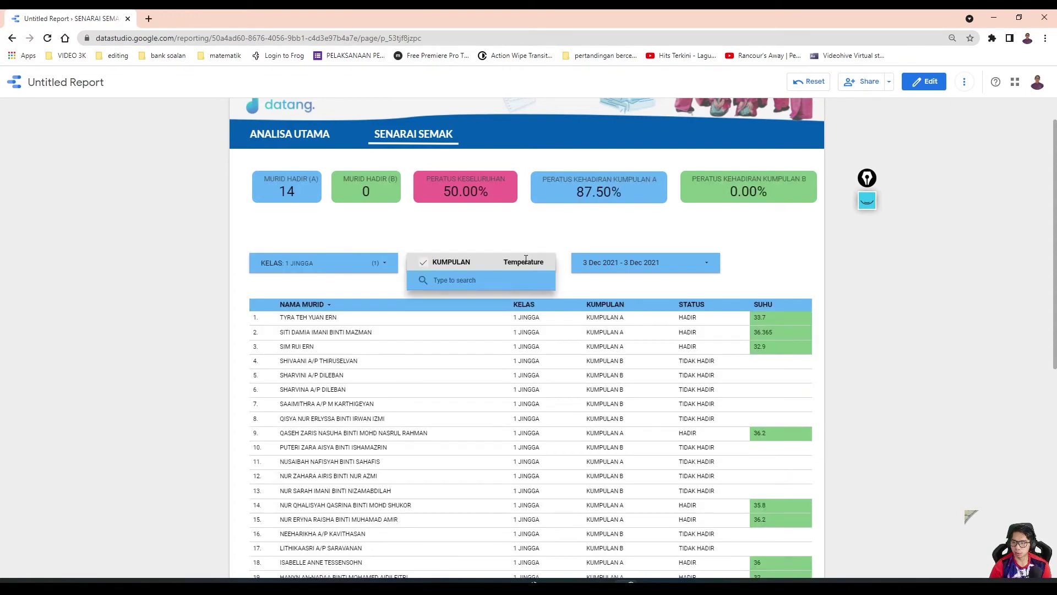
{"action": "left_click", "coordinate": [526, 300]}
{"action": "left_click", "coordinate": [125, 248]}
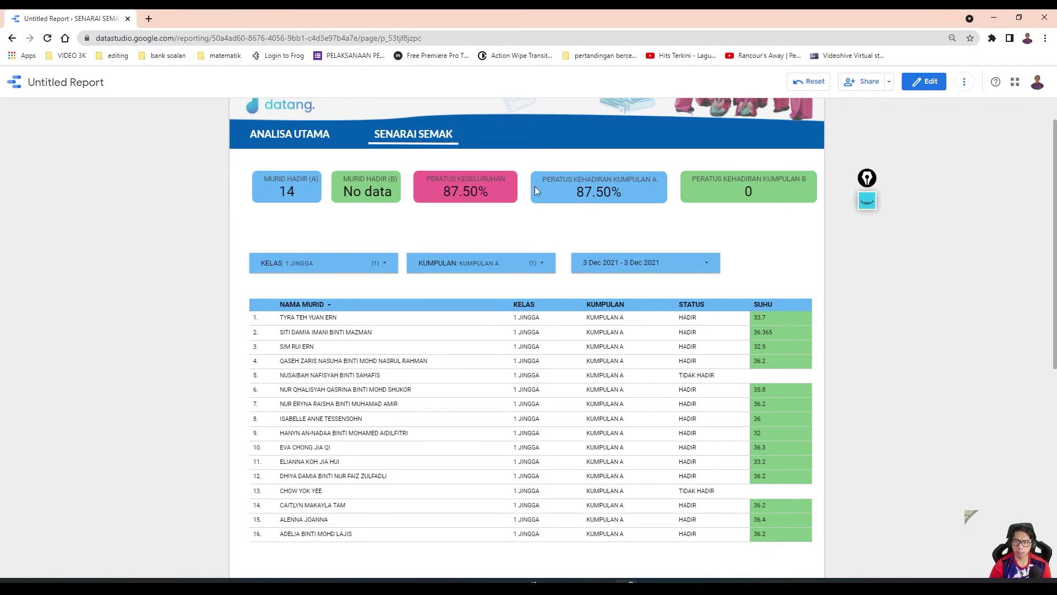
Step: Check the filtered pupil table and the values listed beside each class in the KELAS filter
{"action": "scroll", "coordinate": [219, 422], "scroll_direction": "down", "scroll_amount": 1}
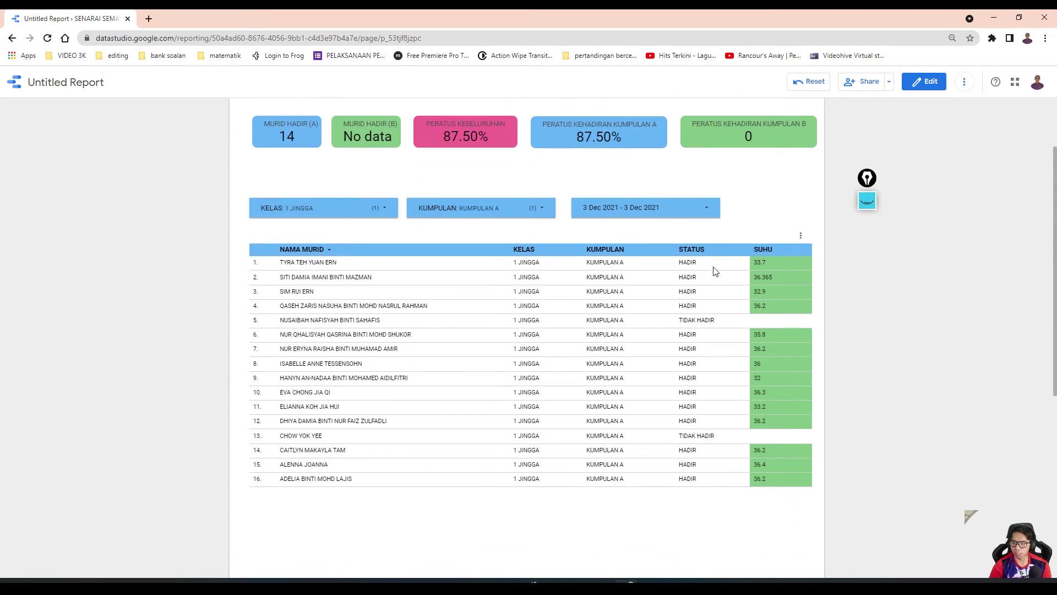
{"action": "scroll", "coordinate": [308, 297], "scroll_direction": "up", "scroll_amount": 3}
{"action": "scroll", "coordinate": [319, 331], "scroll_direction": "down", "scroll_amount": 4}
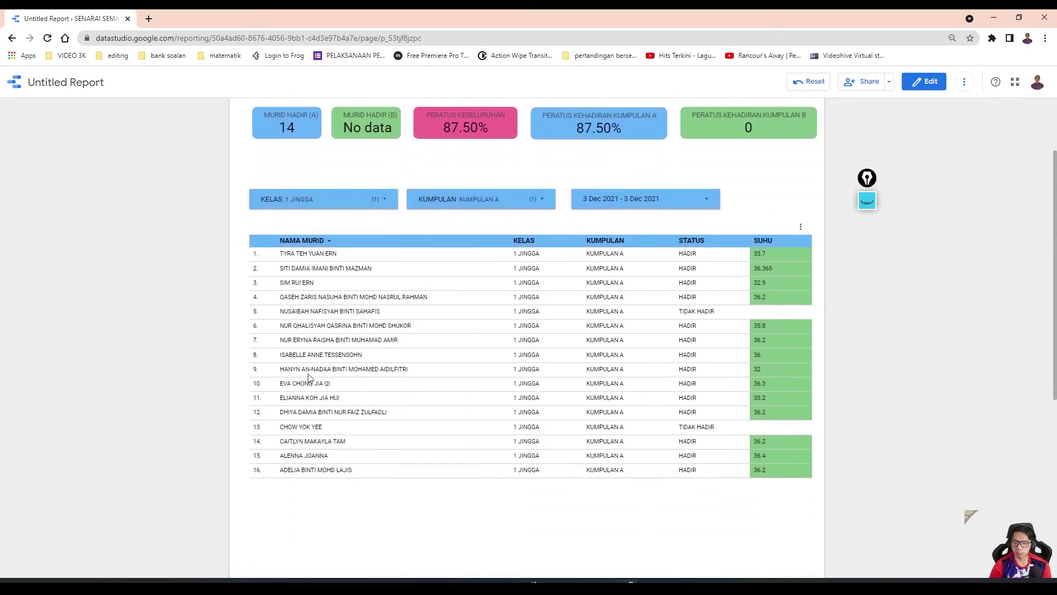
{"action": "left_click", "coordinate": [321, 153]}
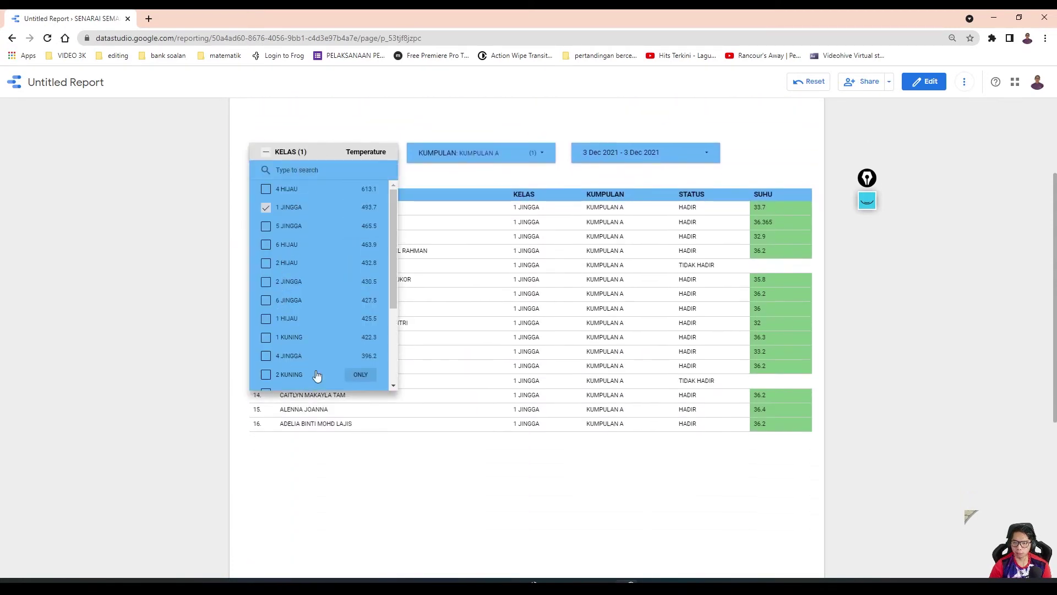
{"action": "left_click", "coordinate": [443, 169]}
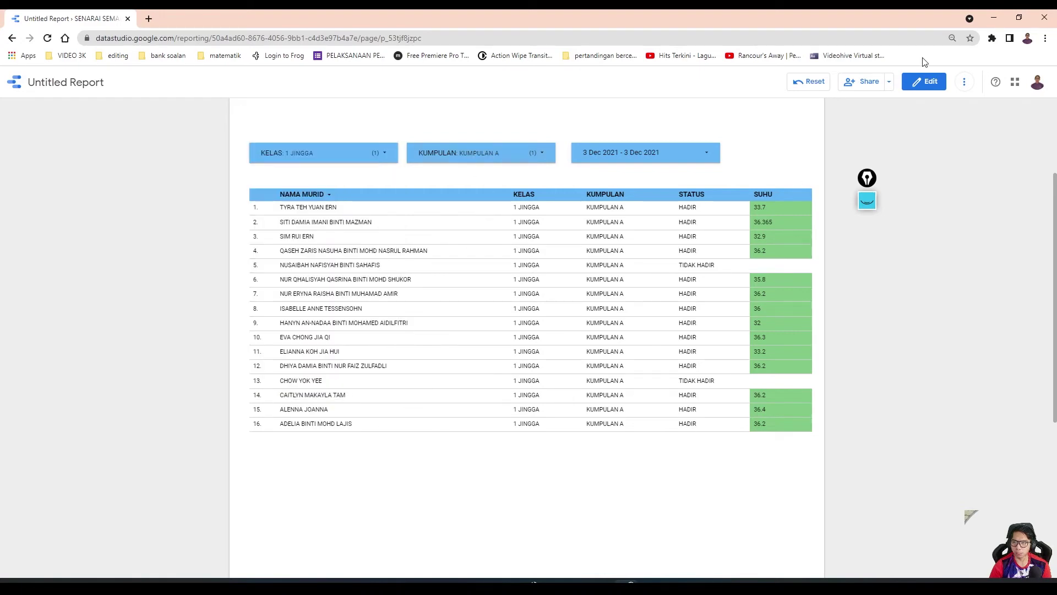
Step: Return to edit mode, order the KELAS drop-down control by Dimension ascending and replace its metric with NAMA DATA
{"action": "left_click", "coordinate": [924, 82]}
{"action": "left_click", "coordinate": [242, 282]}
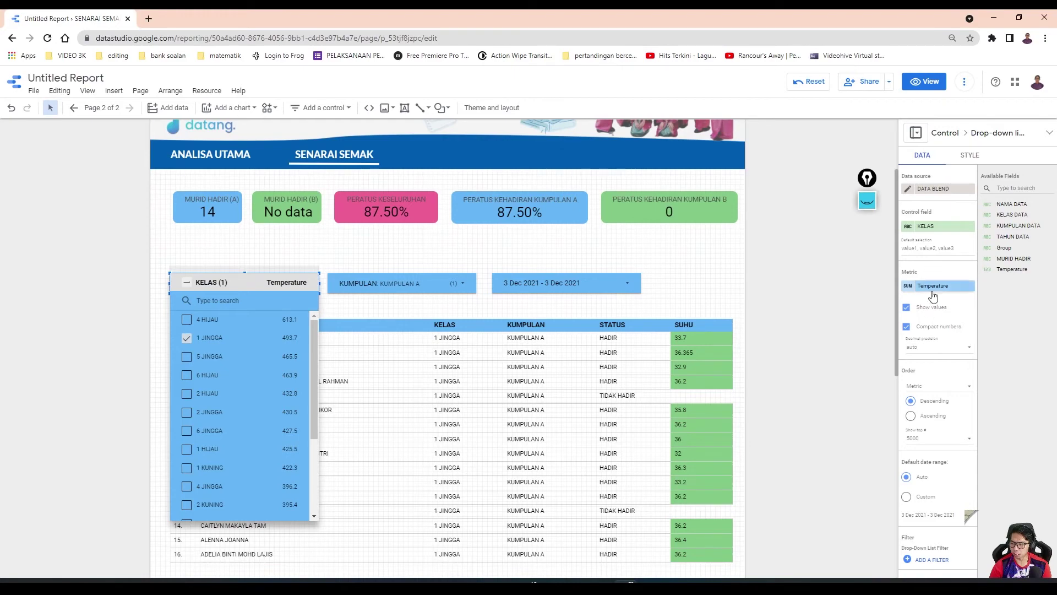
{"action": "left_click", "coordinate": [923, 387]}
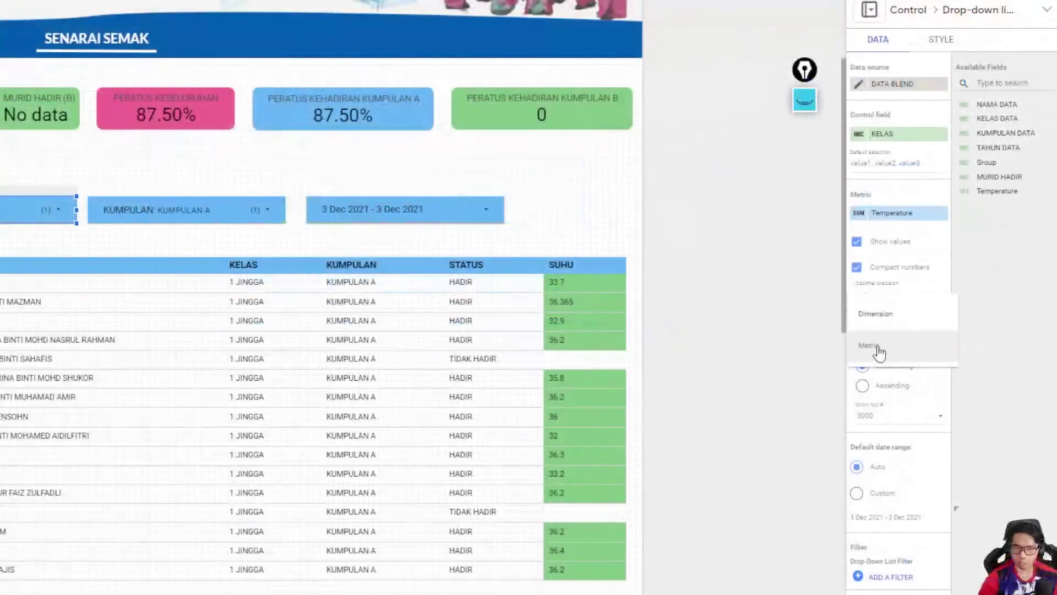
{"action": "left_click", "coordinate": [1008, 384]}
{"action": "left_click", "coordinate": [886, 350]}
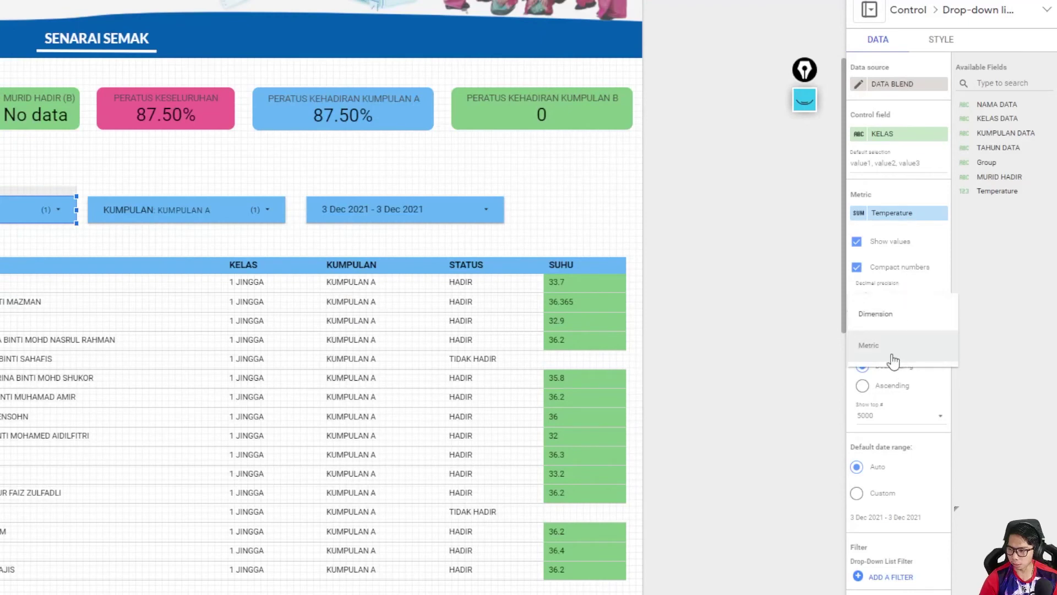
{"action": "left_click", "coordinate": [883, 322]}
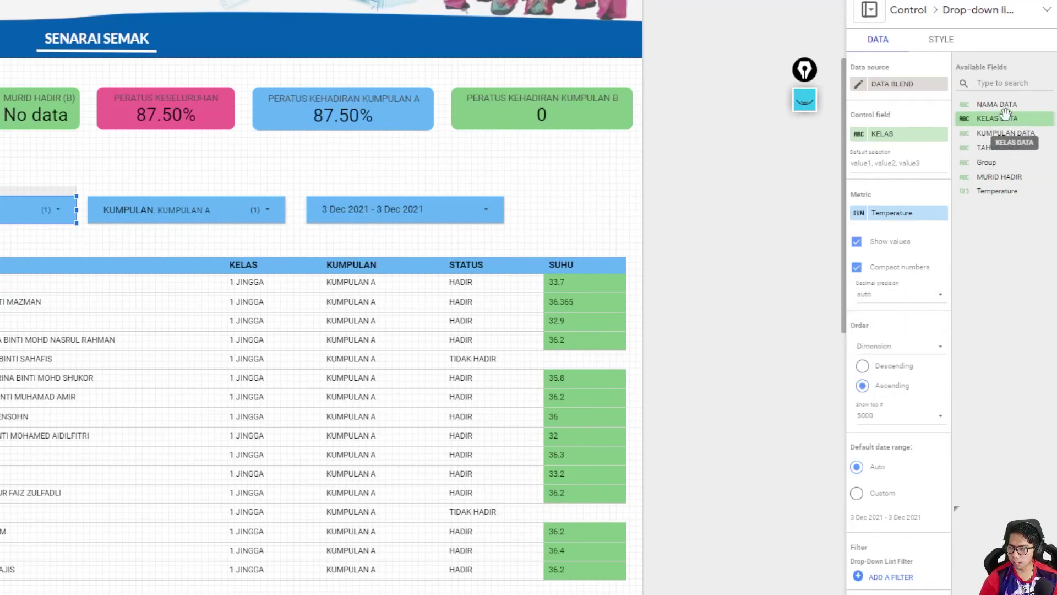
{"action": "left_click_drag", "start_coordinate": [1002, 105], "coordinate": [906, 214]}
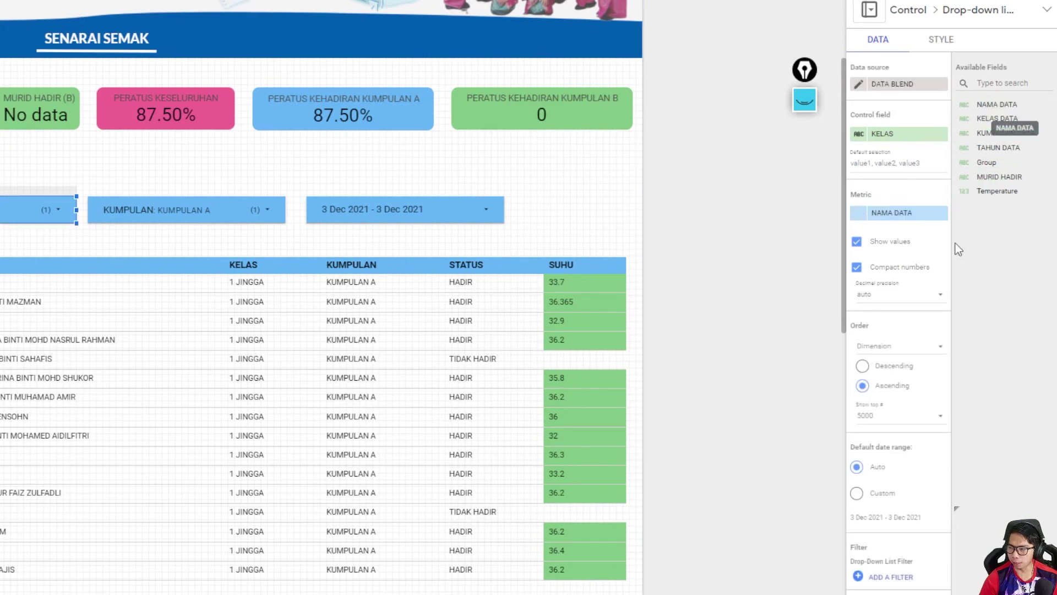
Step: Replace the KUMPULAN drop-down control's metric with NAMA DATA and order its list by Dimension ascending
{"action": "left_click", "coordinate": [165, 209]}
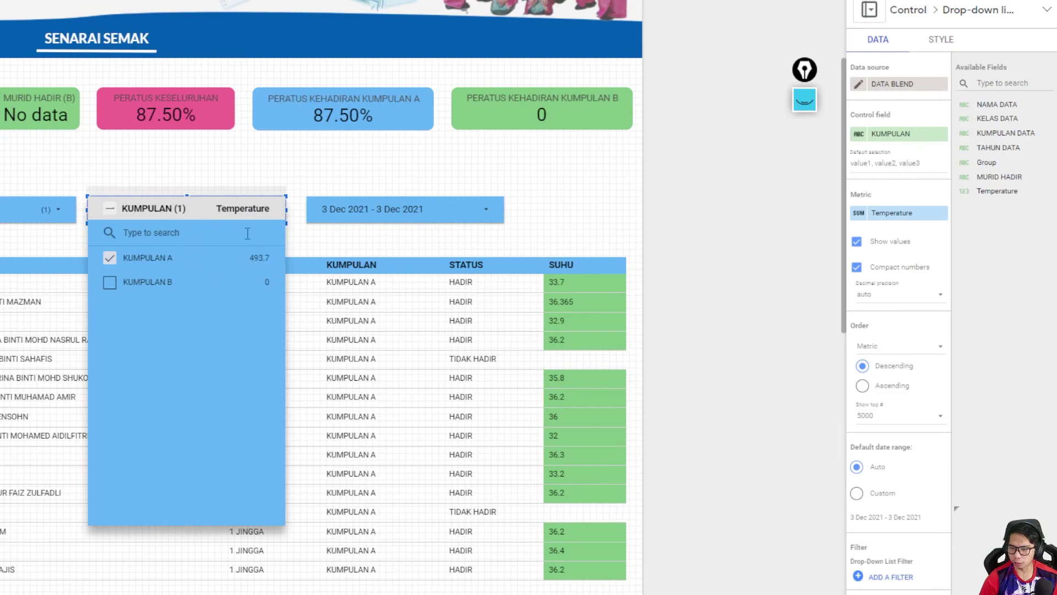
{"action": "left_click_drag", "start_coordinate": [996, 105], "coordinate": [893, 221]}
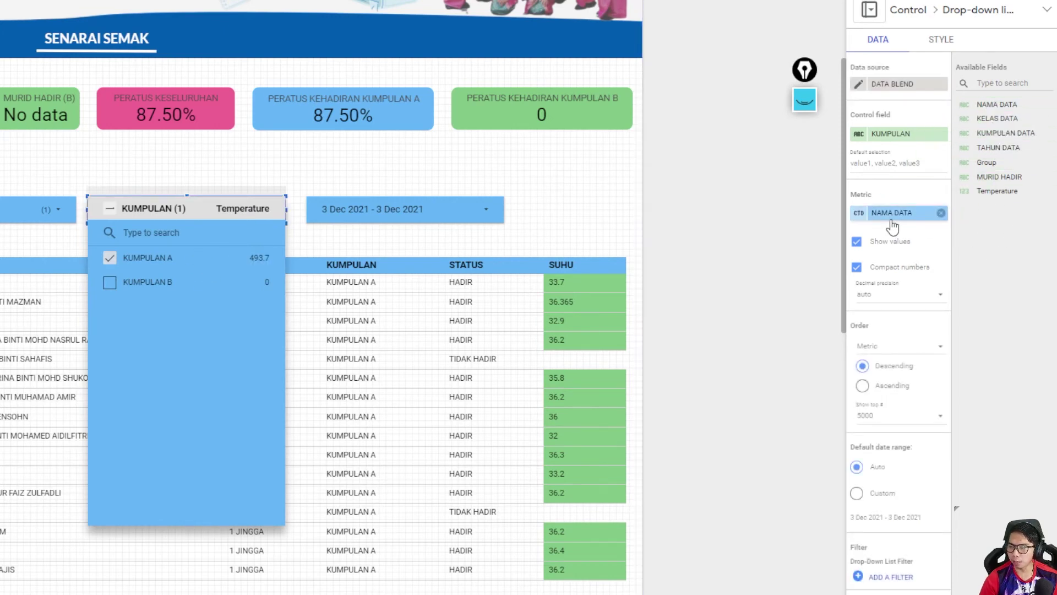
{"action": "left_click", "coordinate": [886, 347]}
{"action": "left_click", "coordinate": [925, 318]}
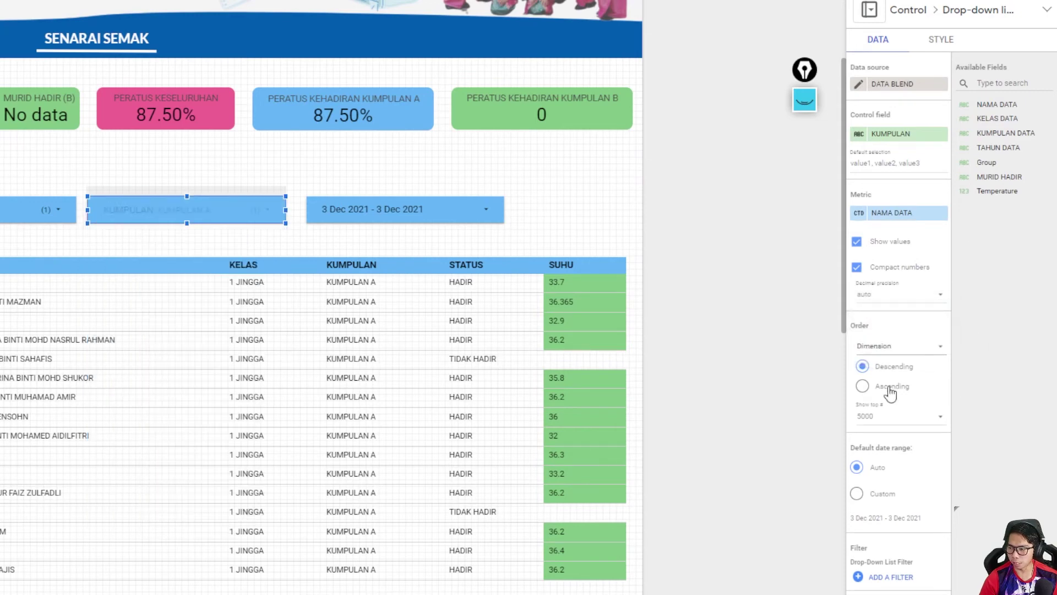
{"action": "left_click", "coordinate": [888, 386]}
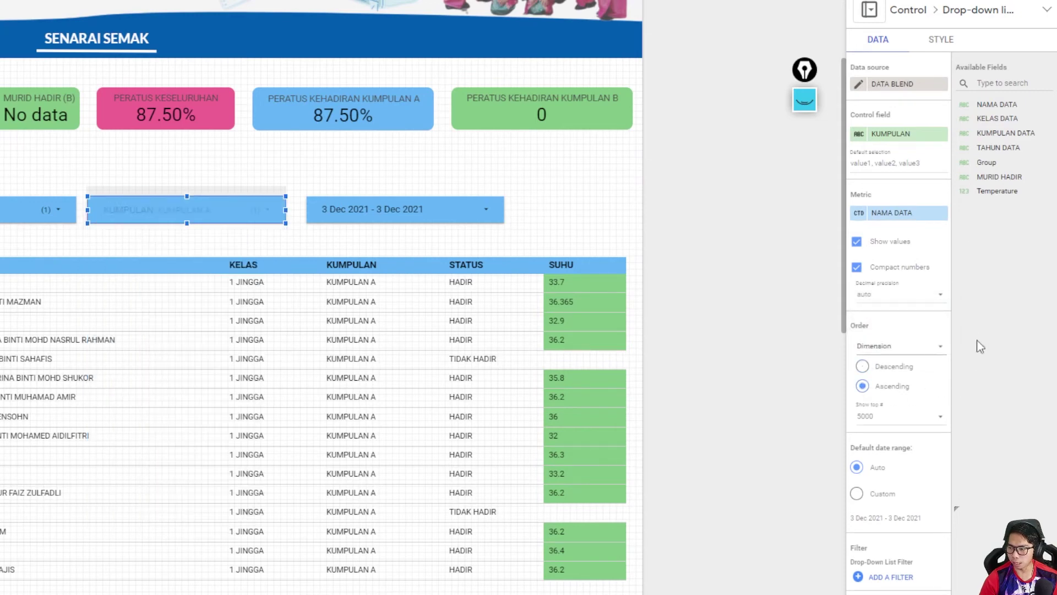
{"action": "left_click", "coordinate": [708, 281]}
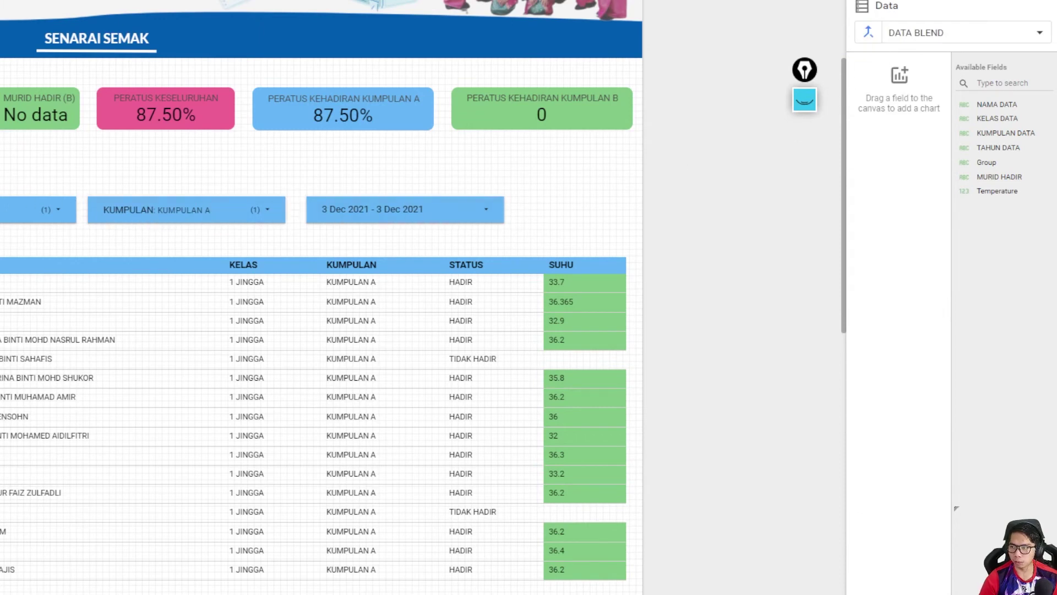
{"action": "left_click", "coordinate": [884, 1]}
{"action": "left_click", "coordinate": [122, 186]}
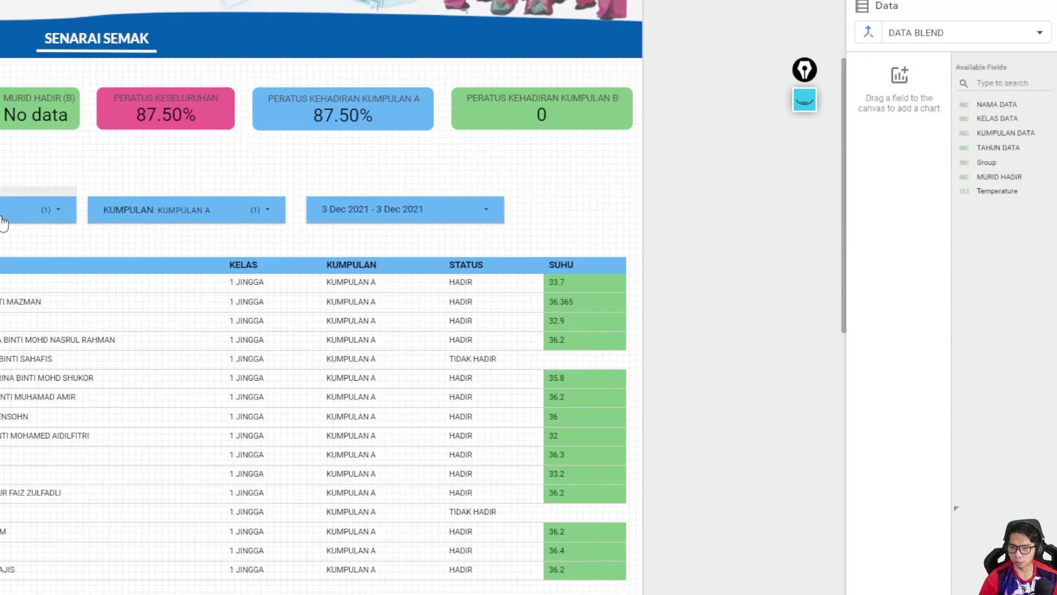
Step: Rename the KELAS drop-down control's NAMA DATA metric to BILANGAN
{"action": "left_click", "coordinate": [2, 216]}
{"action": "left_click", "coordinate": [859, 214]}
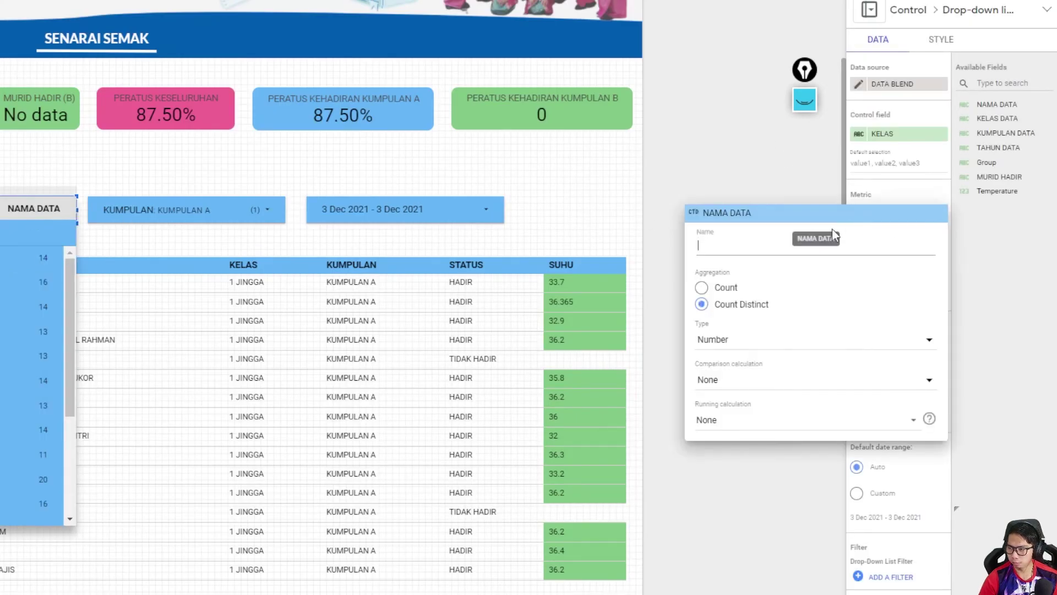
{"action": "type", "text": "BILANGAN"}
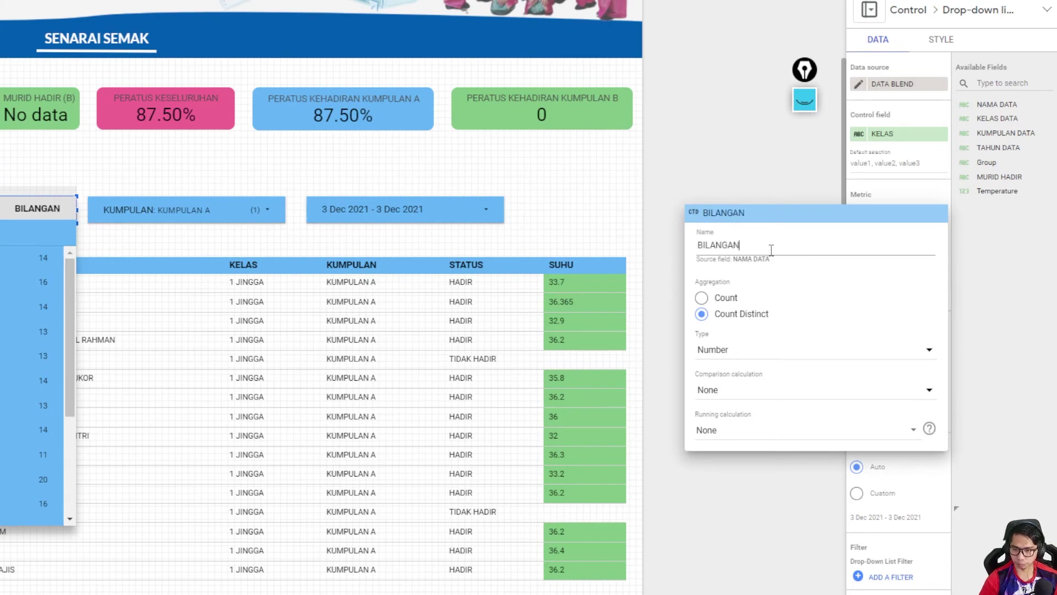
{"action": "left_click", "coordinate": [678, 154]}
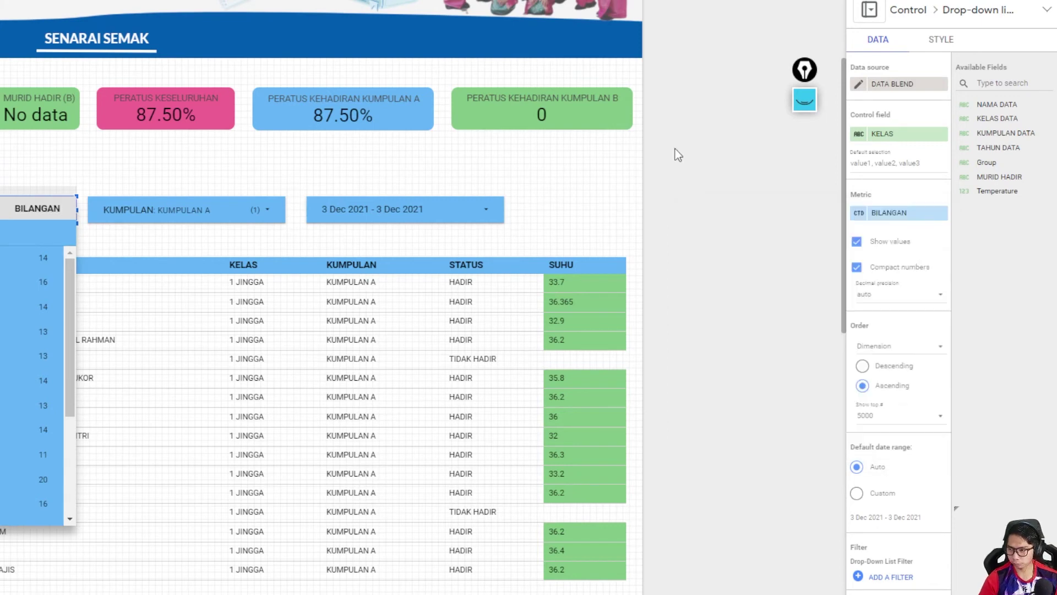
Step: Rename the KUMPULAN drop-down control's NAMA DATA metric to BILANGAN
{"action": "left_click", "coordinate": [181, 209]}
{"action": "left_click", "coordinate": [187, 210]}
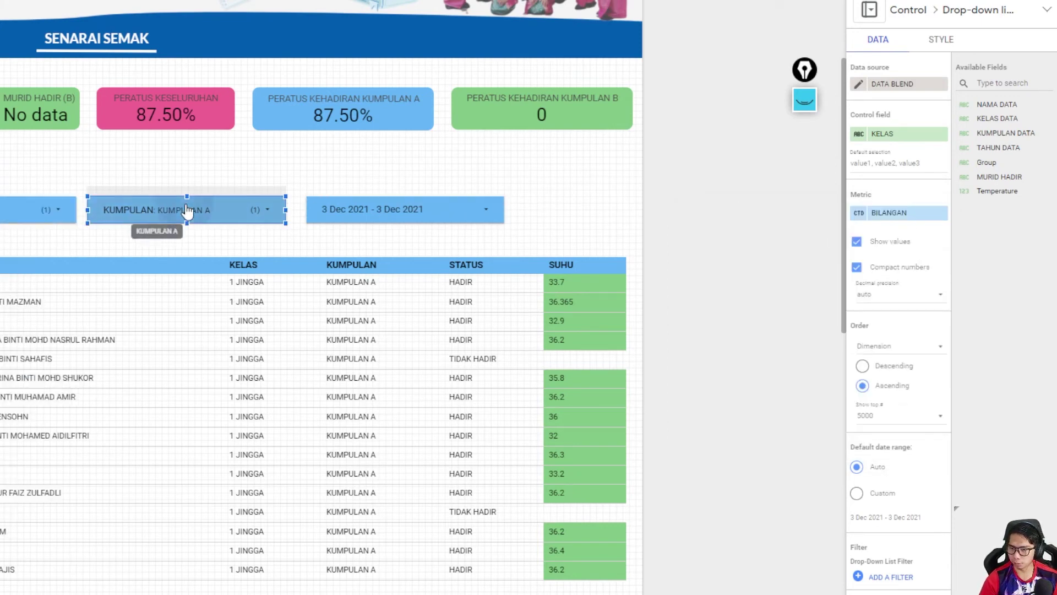
{"action": "left_click", "coordinate": [188, 210]}
{"action": "left_click", "coordinate": [881, 212]}
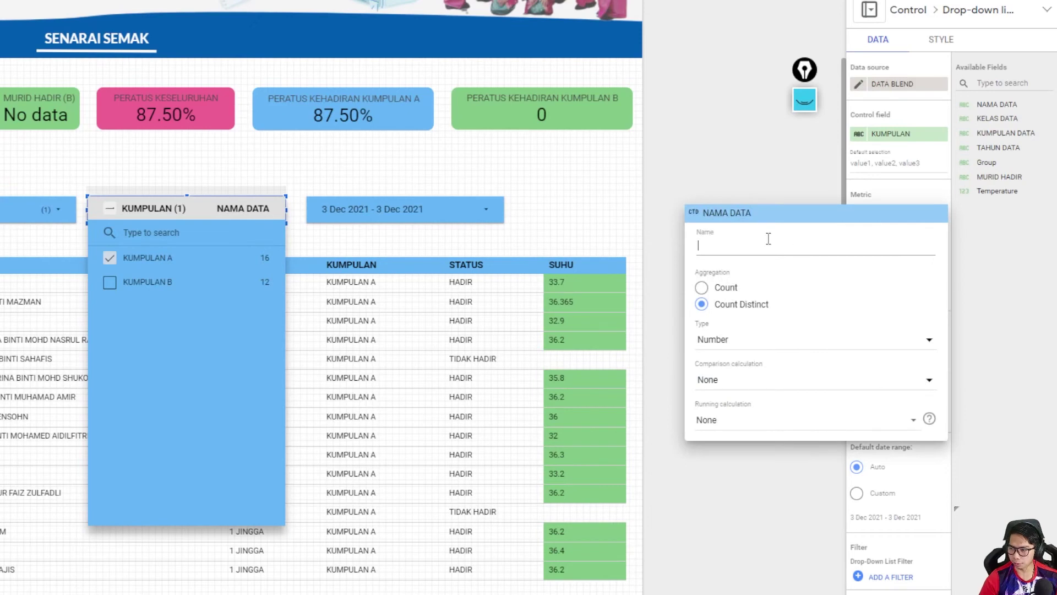
{"action": "type", "text": "BILANGAN"}
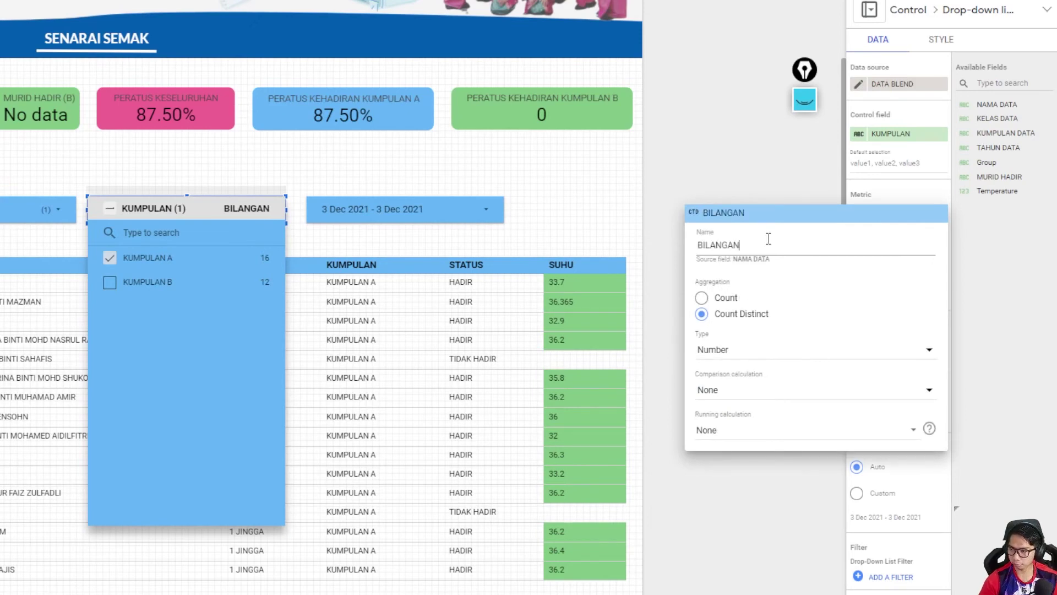
{"action": "left_click", "coordinate": [705, 182]}
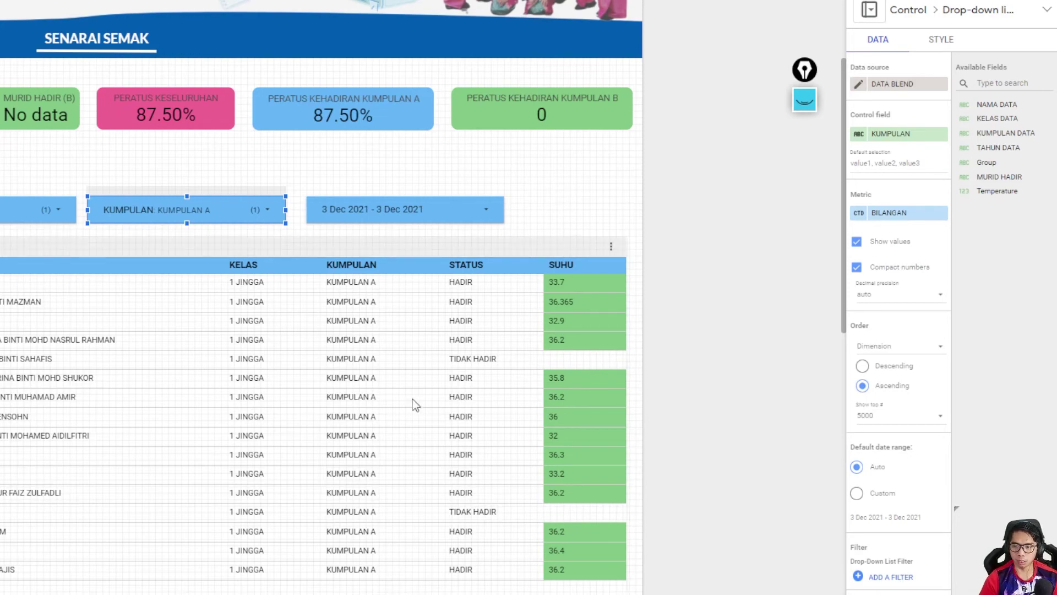
{"action": "scroll", "coordinate": [166, 407], "scroll_direction": "down", "scroll_amount": 3}
{"action": "scroll", "coordinate": [162, 405], "scroll_direction": "up", "scroll_amount": 4}
{"action": "scroll", "coordinate": [161, 404], "scroll_direction": "down", "scroll_amount": 8}
{"action": "scroll", "coordinate": [162, 404], "scroll_direction": "up", "scroll_amount": 5}
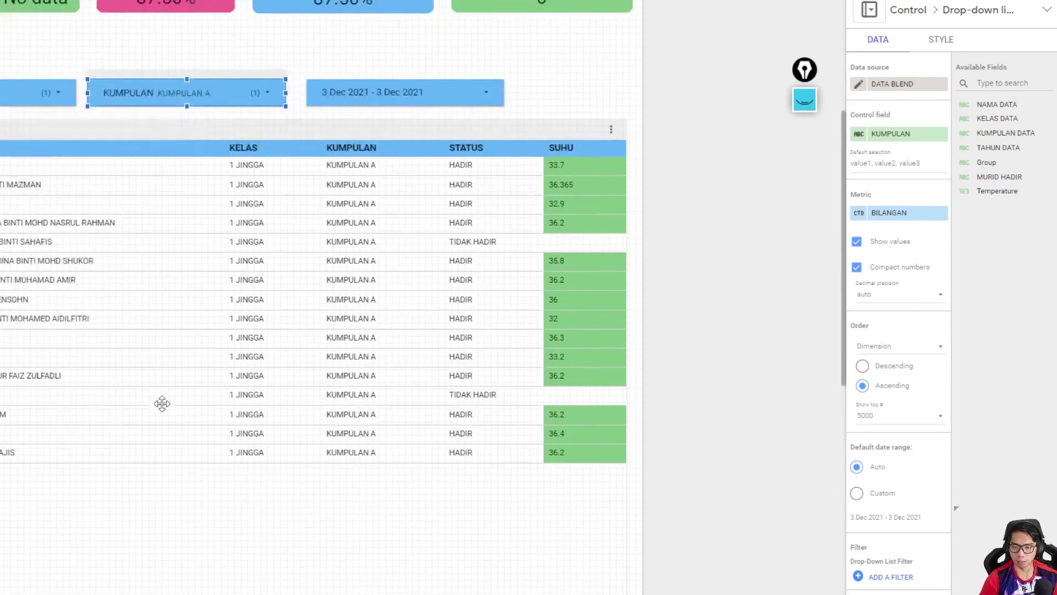
Step: Set the pupil table's label font size to 14px
{"action": "left_click", "coordinate": [299, 296]}
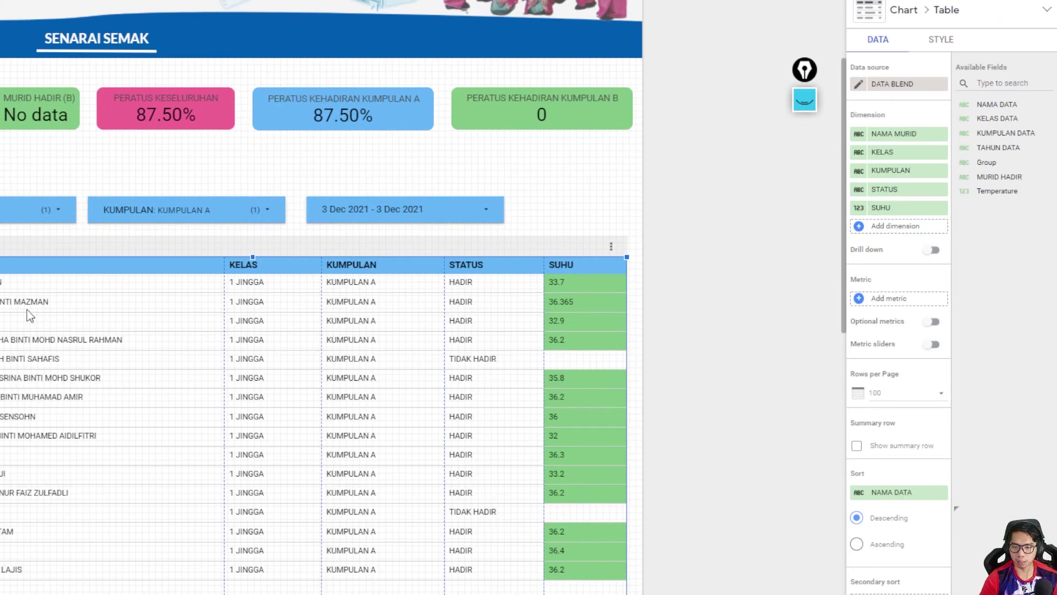
{"action": "left_click", "coordinate": [939, 39]}
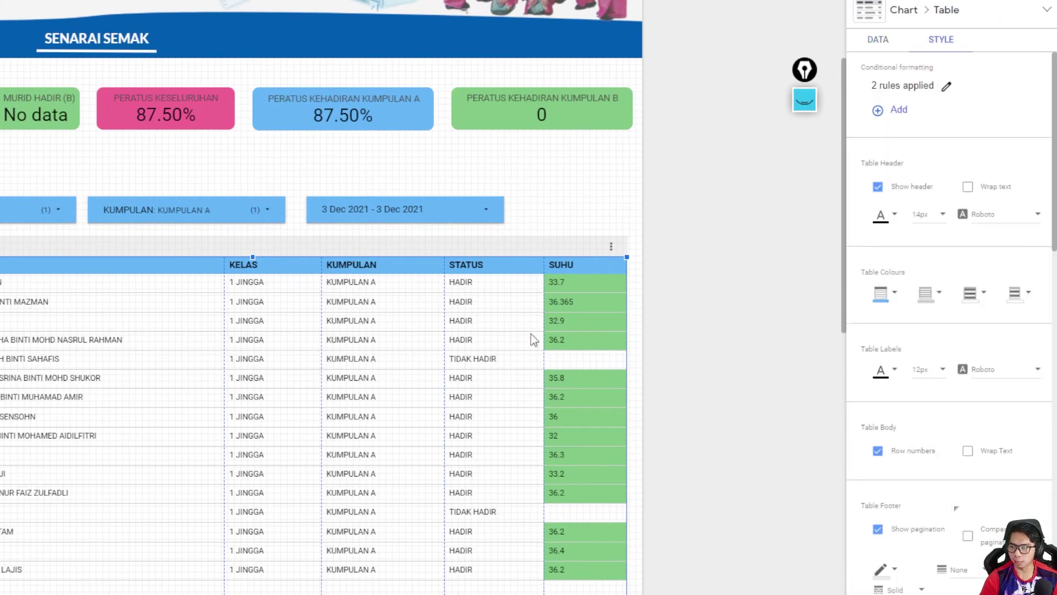
{"action": "scroll", "coordinate": [1003, 226], "scroll_direction": "down", "scroll_amount": 3}
{"action": "scroll", "coordinate": [973, 233], "scroll_direction": "up", "scroll_amount": 1}
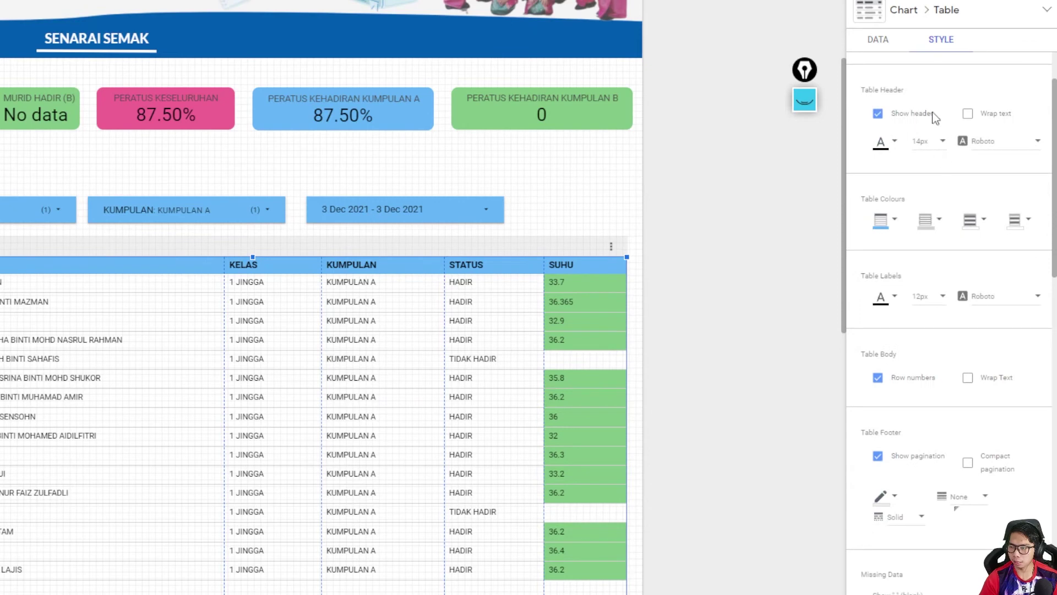
{"action": "left_click", "coordinate": [933, 299]}
{"action": "left_click", "coordinate": [930, 335]}
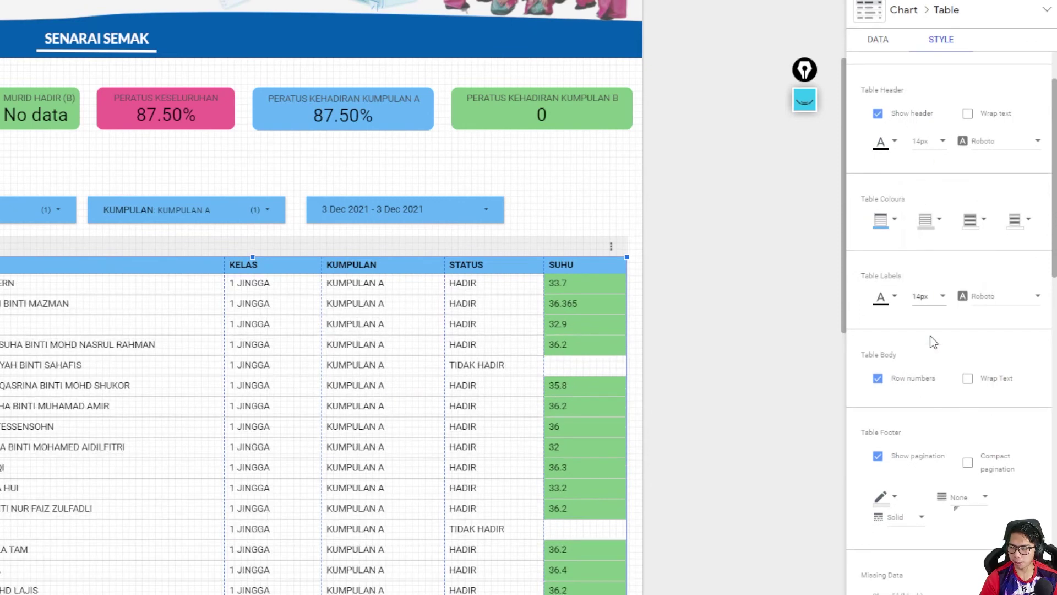
Step: Try a 16px font size for the pupil table's header
{"action": "left_click", "coordinate": [925, 156]}
{"action": "left_click", "coordinate": [926, 176]}
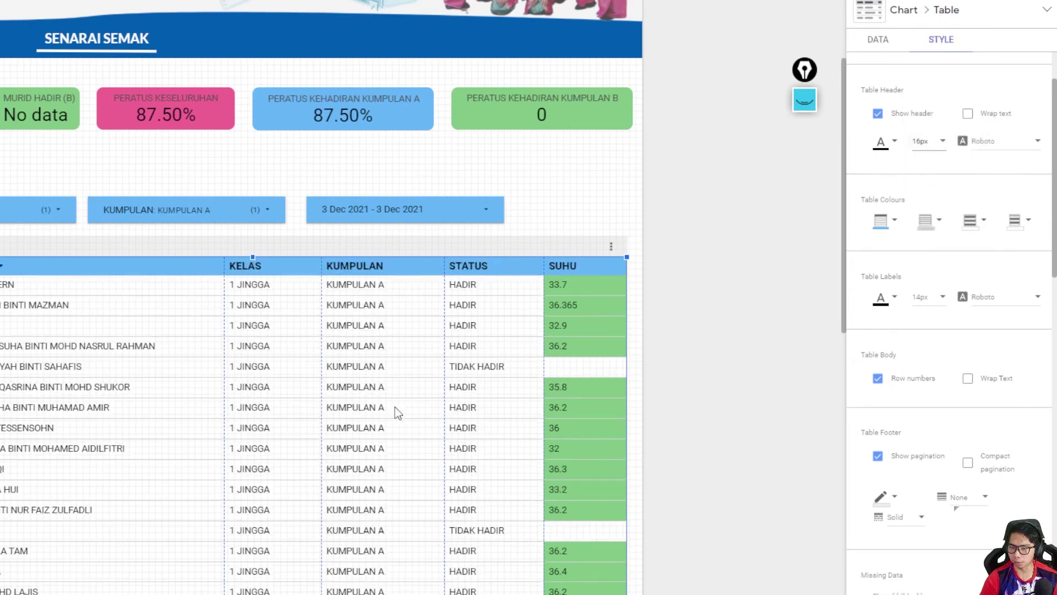
{"action": "scroll", "coordinate": [339, 450], "scroll_direction": "down", "scroll_amount": 4}
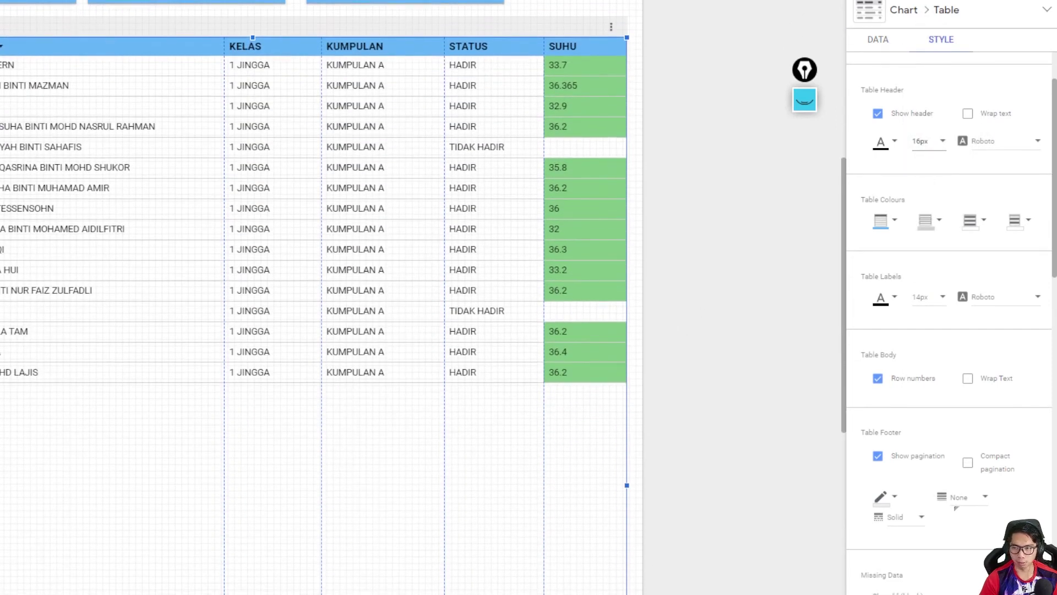
{"action": "key", "text": "ctrl+z"}
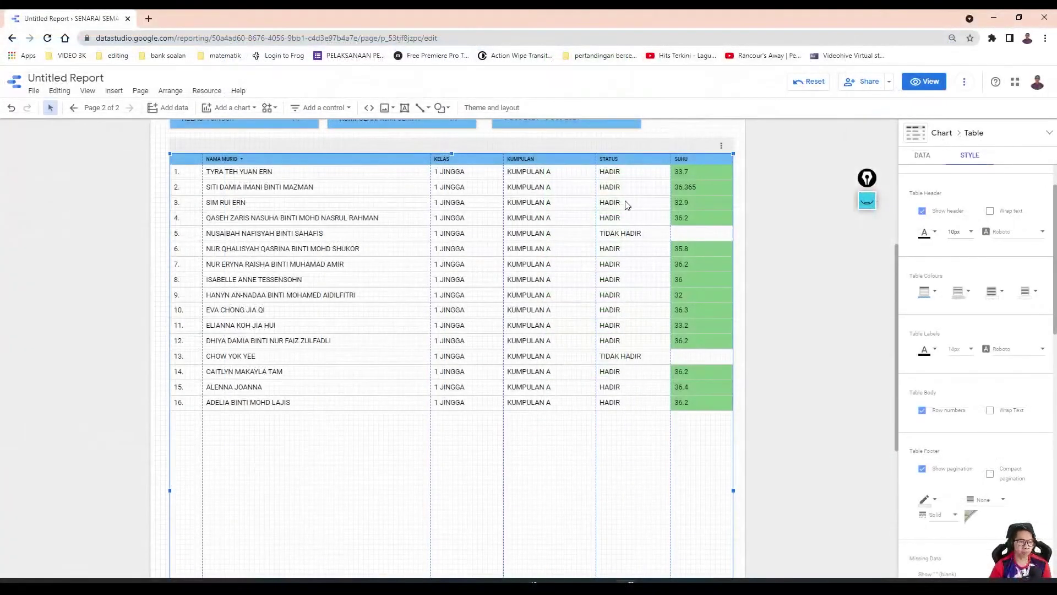
Step: Preview the report in view mode and examine the scorecards, filter controls and pupil table on the SENARAI SEMAK page
{"action": "left_click", "coordinate": [833, 203]}
{"action": "left_click", "coordinate": [932, 82]}
{"action": "scroll", "coordinate": [419, 261], "scroll_direction": "up", "scroll_amount": 5}
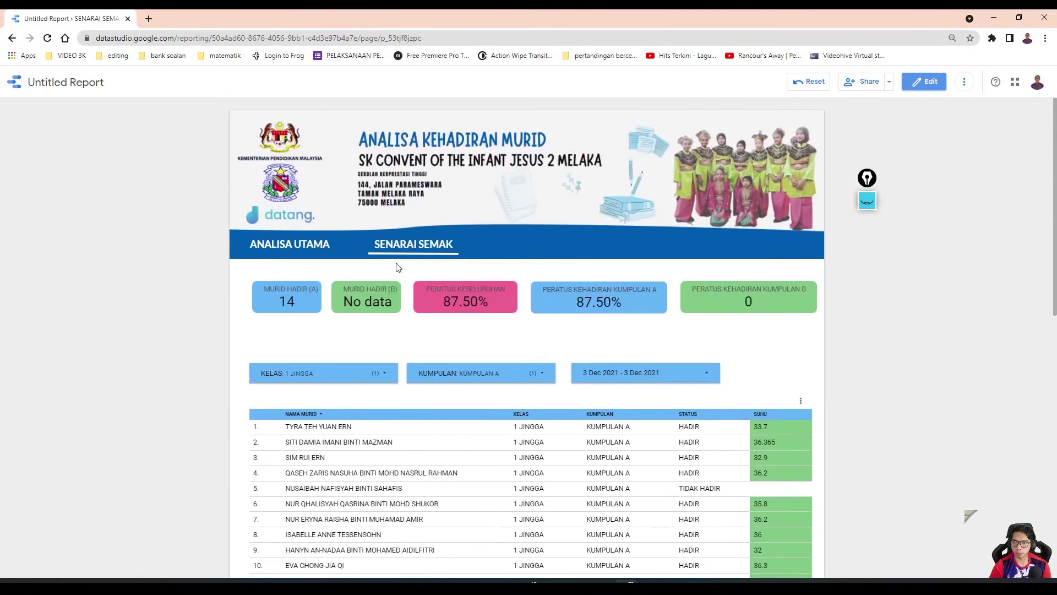
{"action": "scroll", "coordinate": [170, 338], "scroll_direction": "down", "scroll_amount": 2}
{"action": "scroll", "coordinate": [170, 343], "scroll_direction": "down", "scroll_amount": 1}
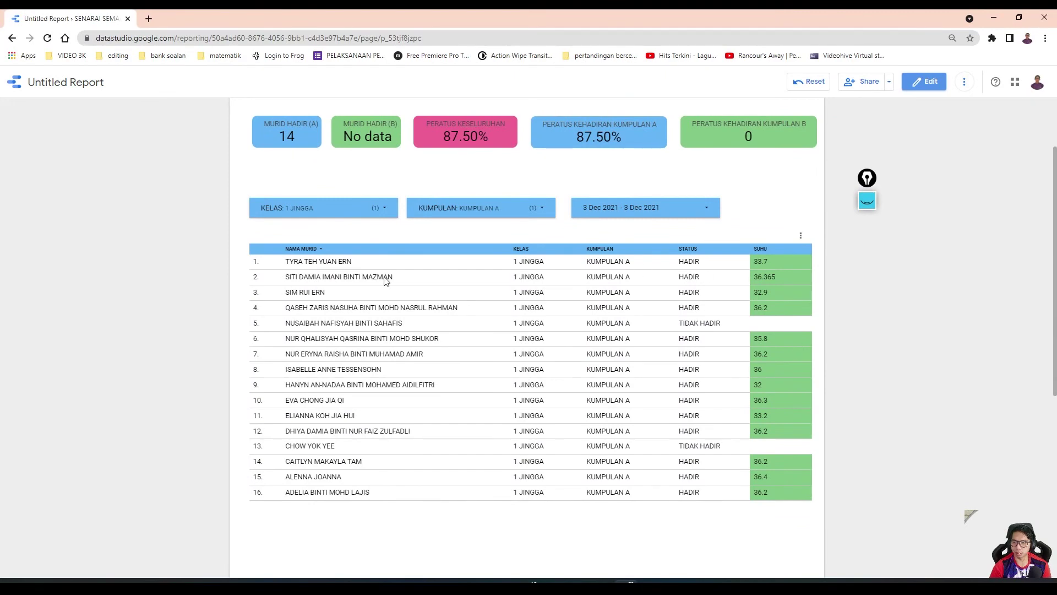
{"action": "scroll", "coordinate": [385, 281], "scroll_direction": "up", "scroll_amount": 3}
{"action": "scroll", "coordinate": [297, 254], "scroll_direction": "down", "scroll_amount": 4}
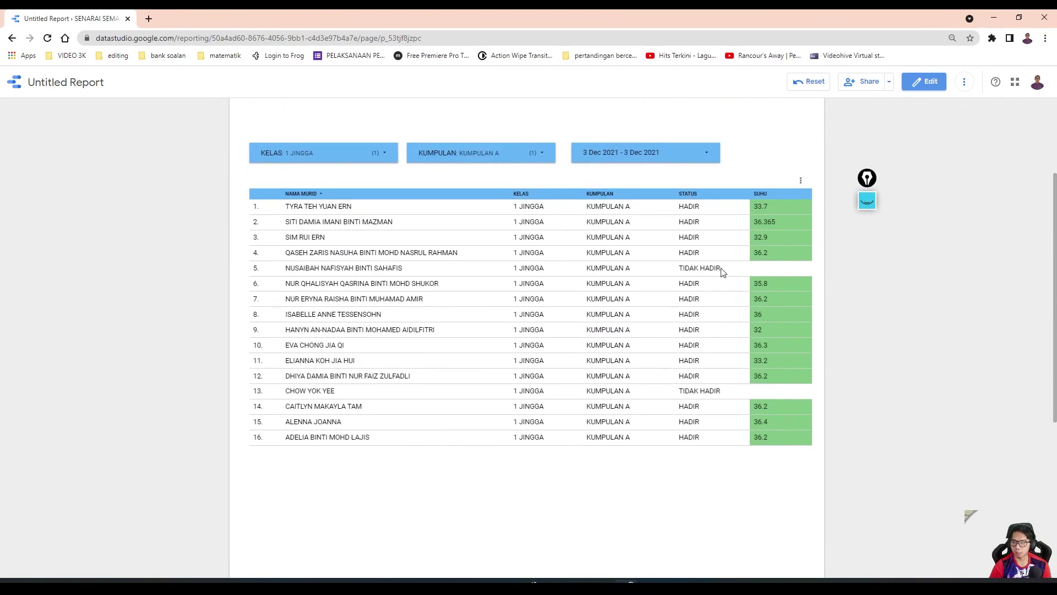
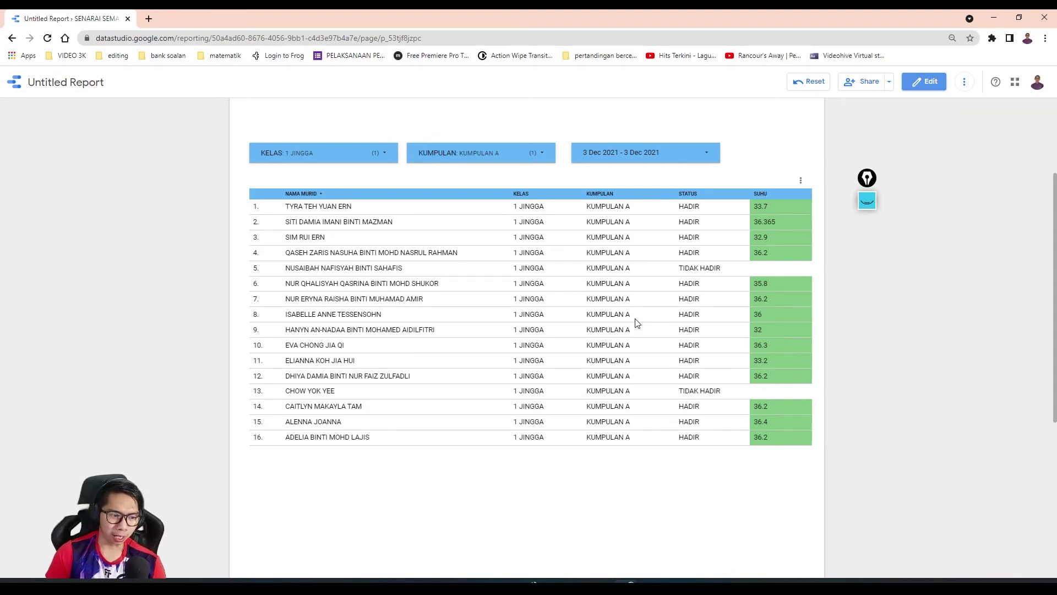
{"action": "scroll", "coordinate": [297, 261], "scroll_direction": "up", "scroll_amount": 4}
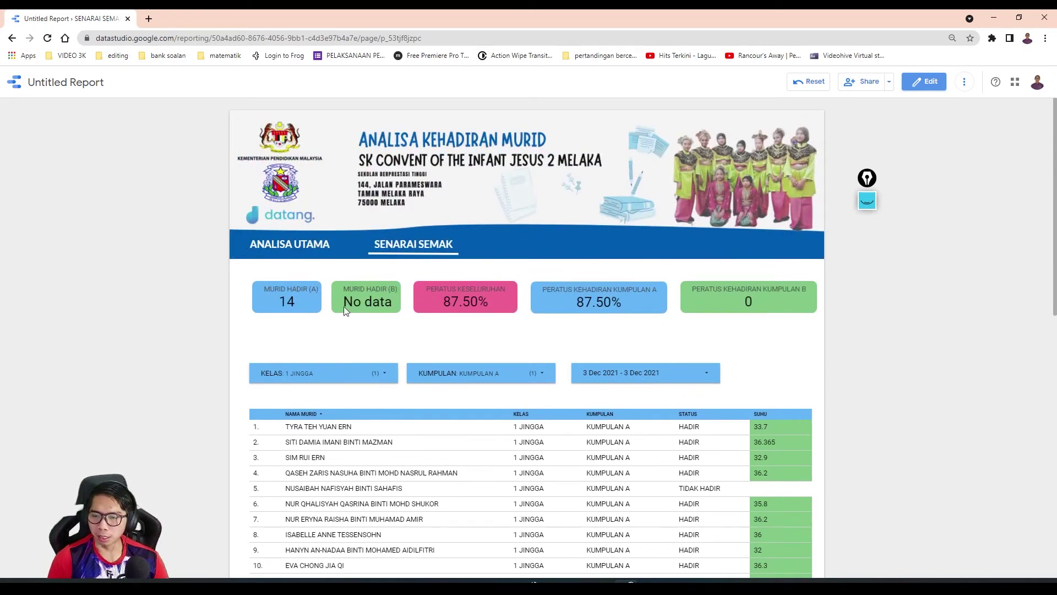
Step: Return to edit mode and make the MURID HADIR (B) scorecard show "0" for missing data
{"action": "left_click", "coordinate": [915, 83]}
{"action": "left_click", "coordinate": [296, 322]}
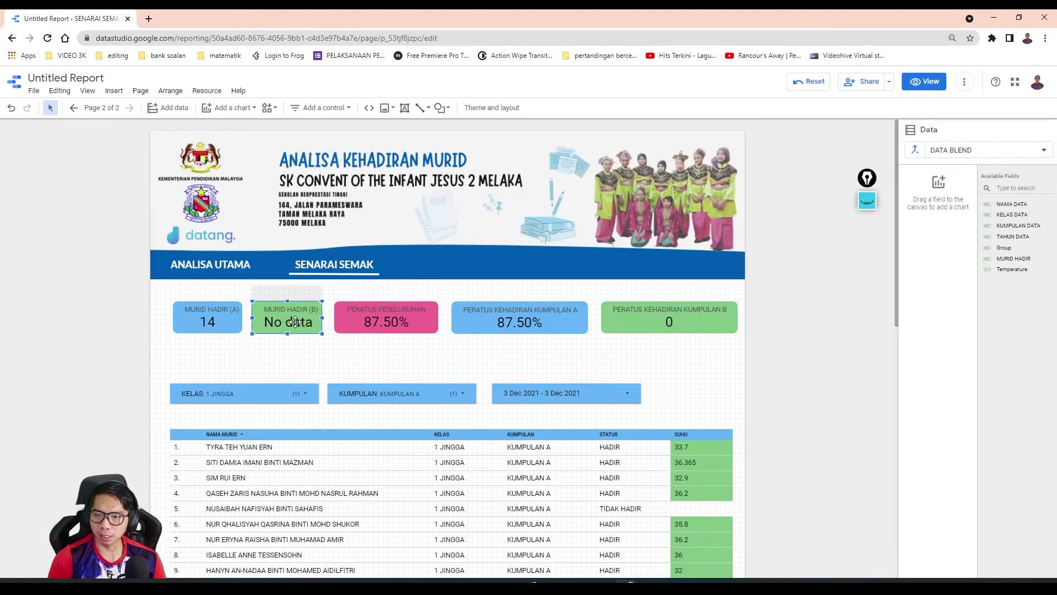
{"action": "left_click", "coordinate": [970, 155]}
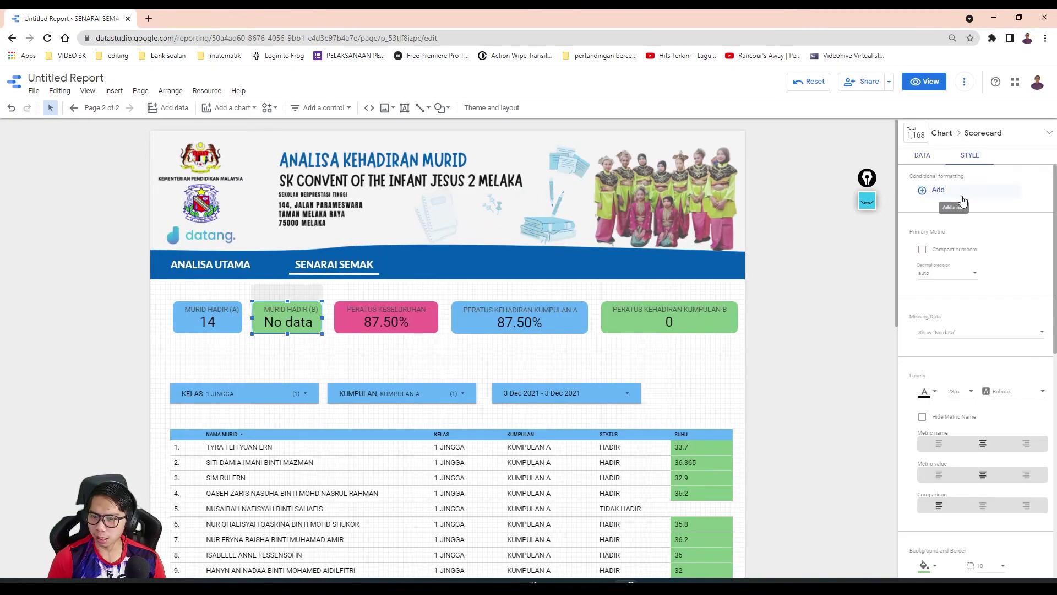
{"action": "scroll", "coordinate": [958, 348], "scroll_direction": "down", "scroll_amount": 3}
{"action": "scroll", "coordinate": [961, 325], "scroll_direction": "up", "scroll_amount": 4}
{"action": "left_click", "coordinate": [956, 279]}
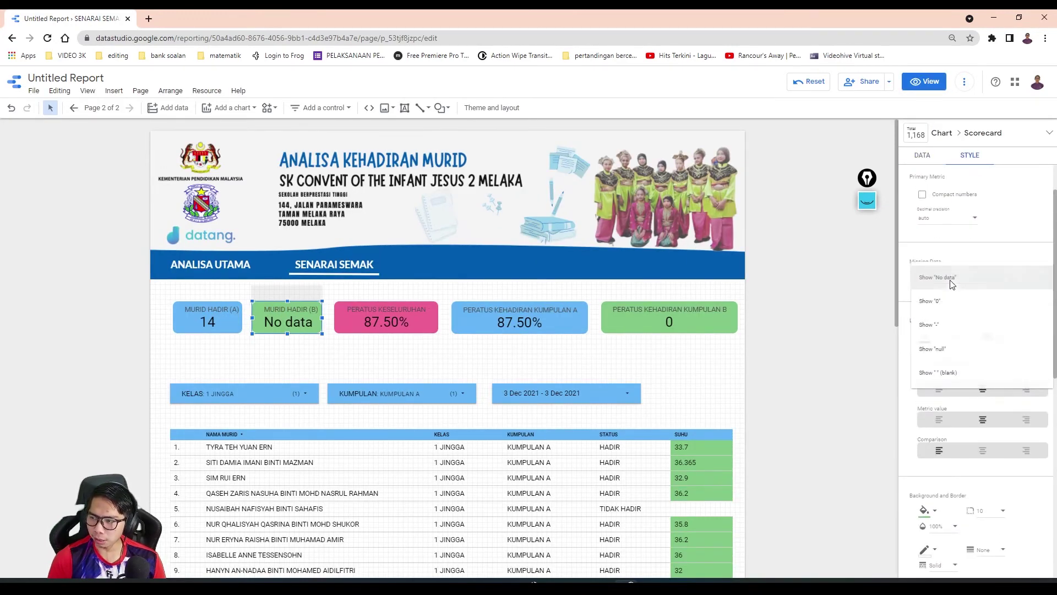
{"action": "left_click", "coordinate": [947, 302]}
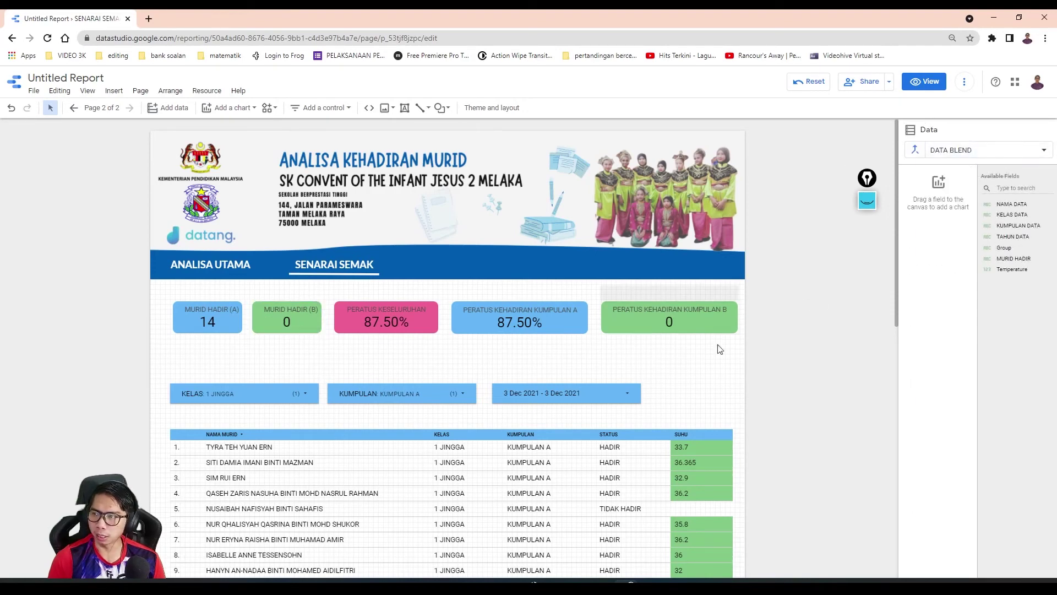
Step: Make the MURID HADIR (A) scorecard show "0" for missing data
{"action": "left_click", "coordinate": [177, 329]}
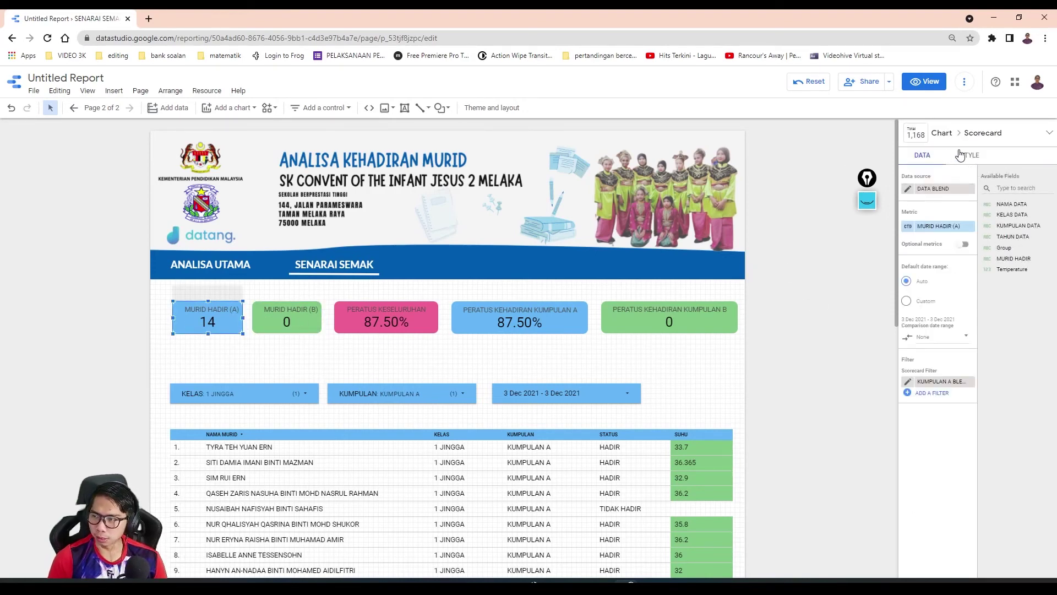
{"action": "left_click", "coordinate": [965, 155]}
{"action": "scroll", "coordinate": [952, 259], "scroll_direction": "down", "scroll_amount": 1}
{"action": "left_click", "coordinate": [944, 277]}
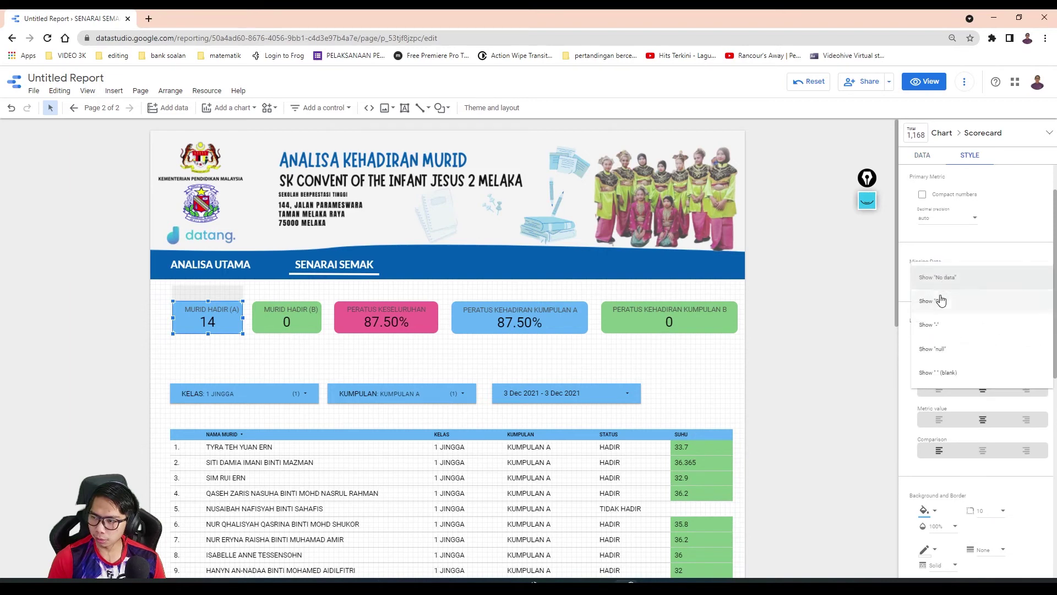
{"action": "left_click", "coordinate": [941, 301]}
{"action": "left_click", "coordinate": [816, 275]}
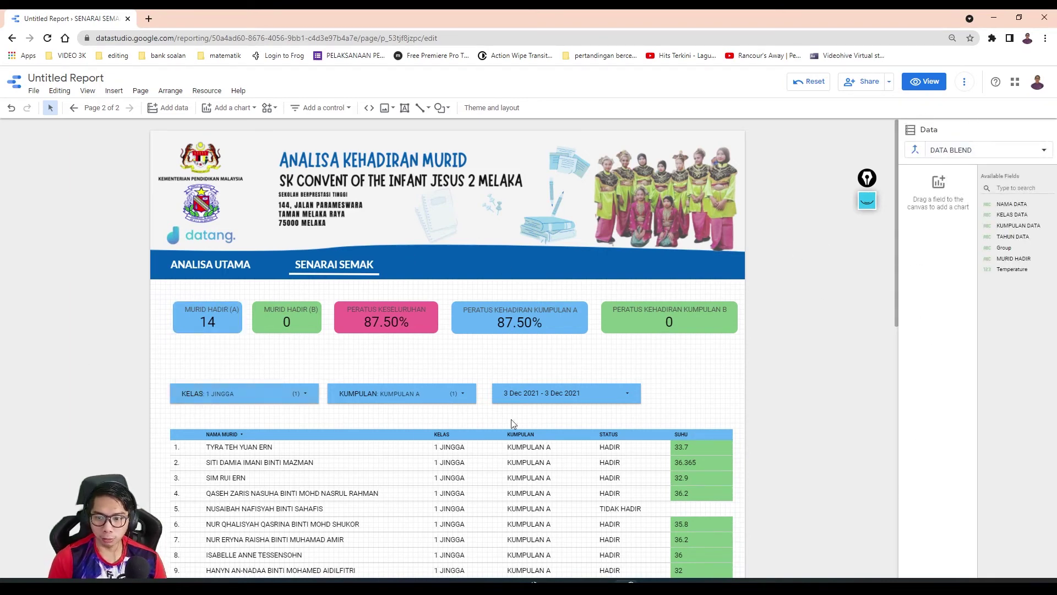
Step: Filter the page to KUMPULAN B with the KUMPULAN drop-down control
{"action": "left_click", "coordinate": [173, 385]}
{"action": "left_click", "coordinate": [172, 381]}
{"action": "left_click", "coordinate": [423, 398]}
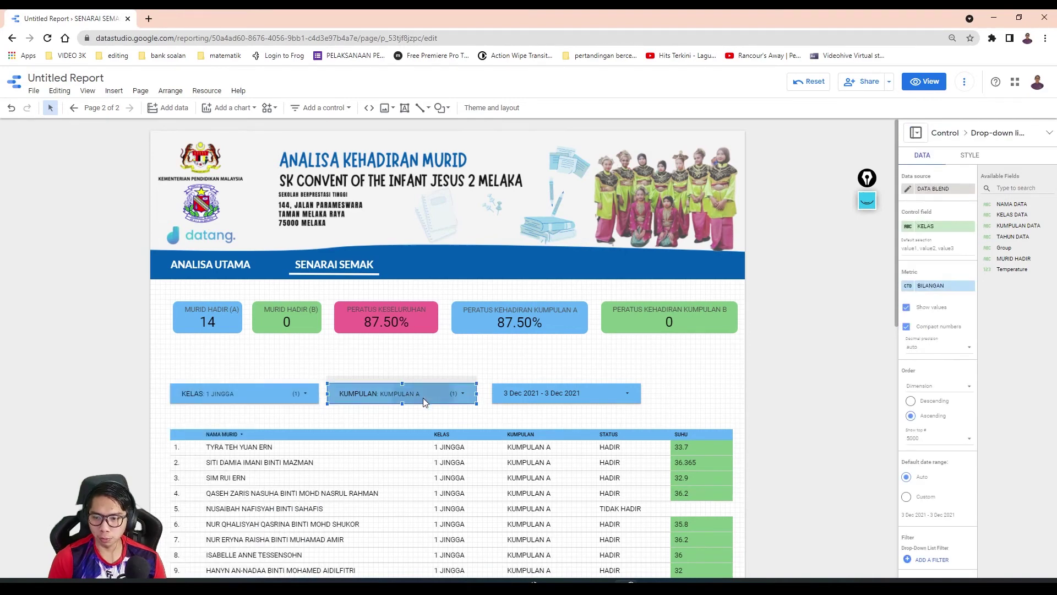
{"action": "left_click", "coordinate": [440, 450]}
Step: Set the date range control to 25 Nov 2021 - 25 Nov 2021 and check the filtered pupil list
{"action": "left_click", "coordinate": [553, 410]}
{"action": "left_click", "coordinate": [561, 398]}
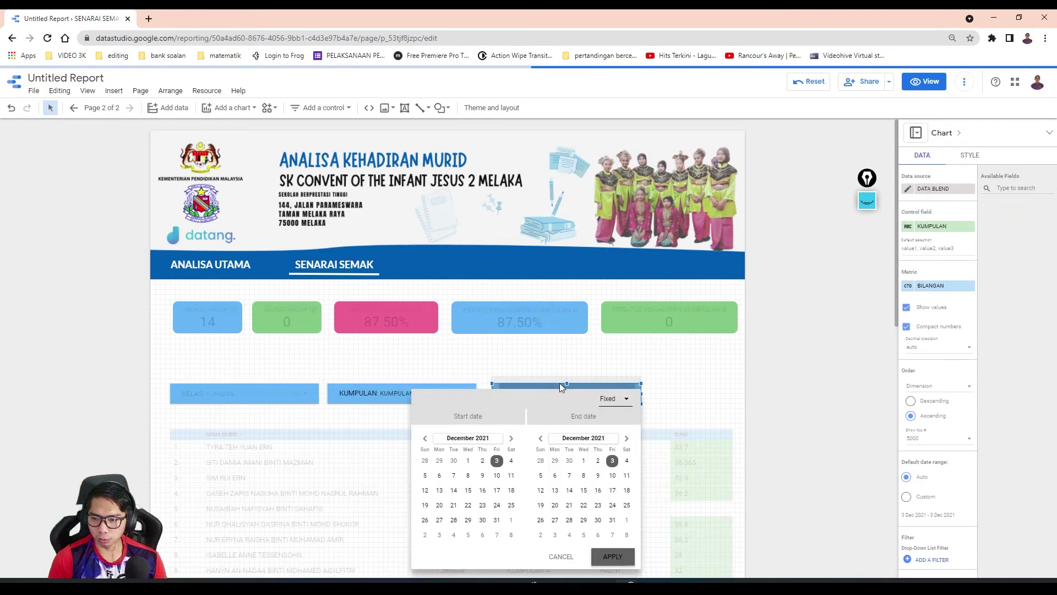
{"action": "left_click", "coordinate": [430, 439]}
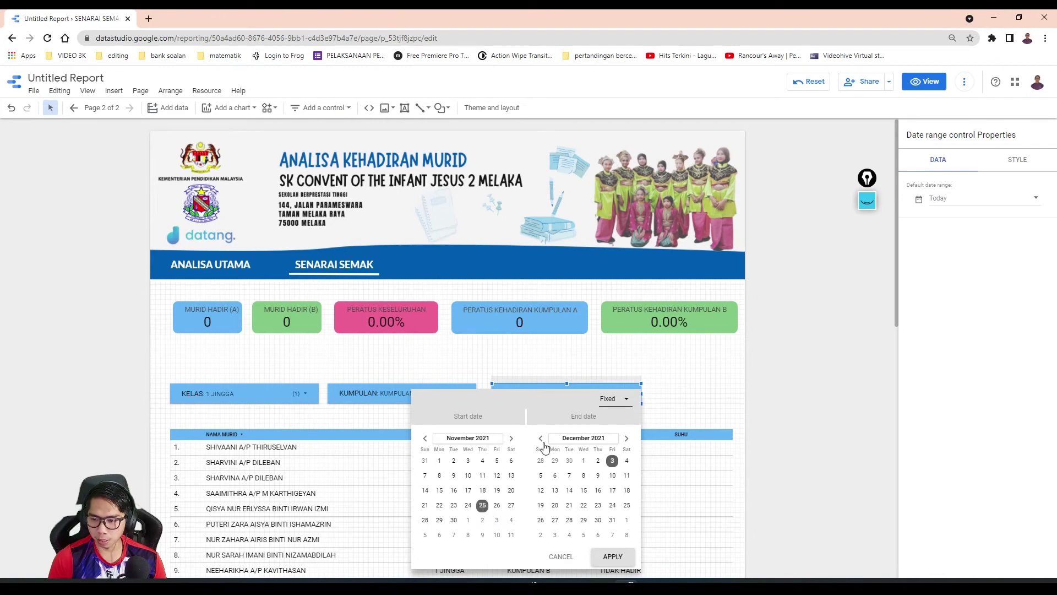
{"action": "left_click", "coordinate": [611, 556]}
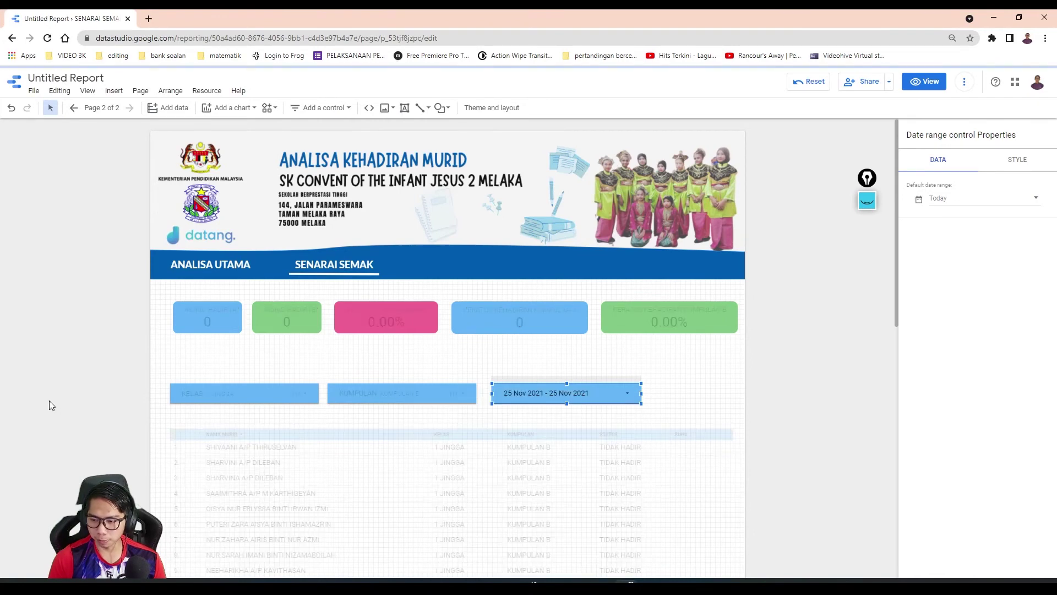
{"action": "left_click", "coordinate": [30, 373]}
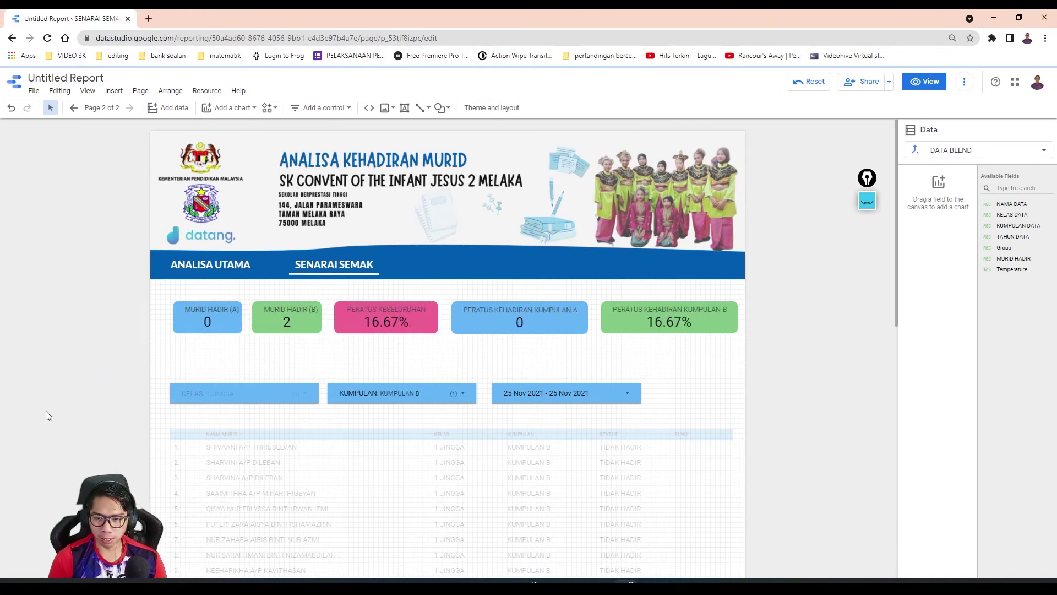
{"action": "scroll", "coordinate": [48, 416], "scroll_direction": "down", "scroll_amount": 2}
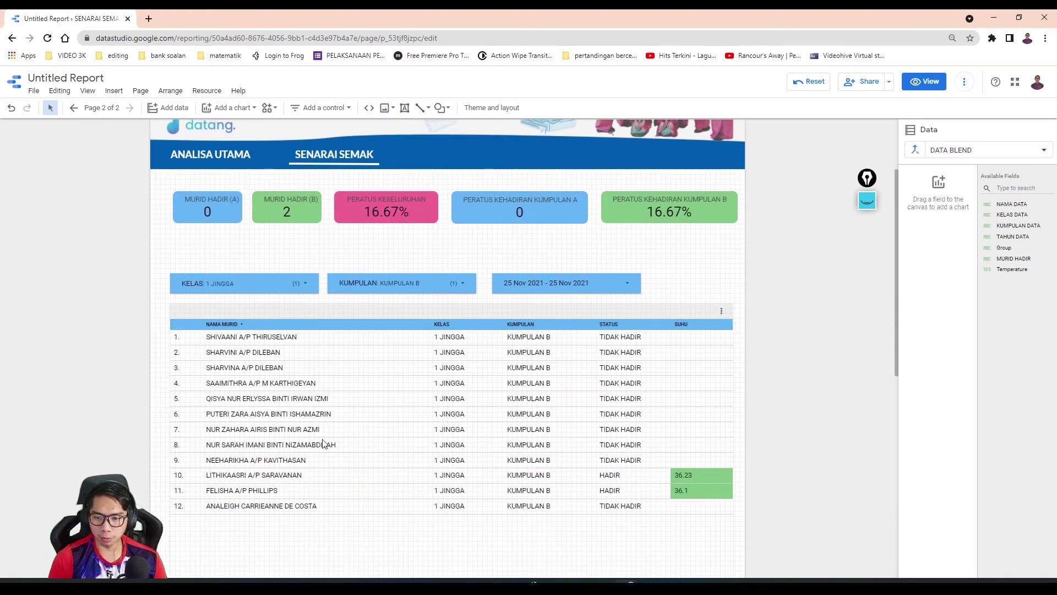
{"action": "scroll", "coordinate": [360, 438], "scroll_direction": "up", "scroll_amount": 1}
{"action": "scroll", "coordinate": [275, 363], "scroll_direction": "down", "scroll_amount": 1}
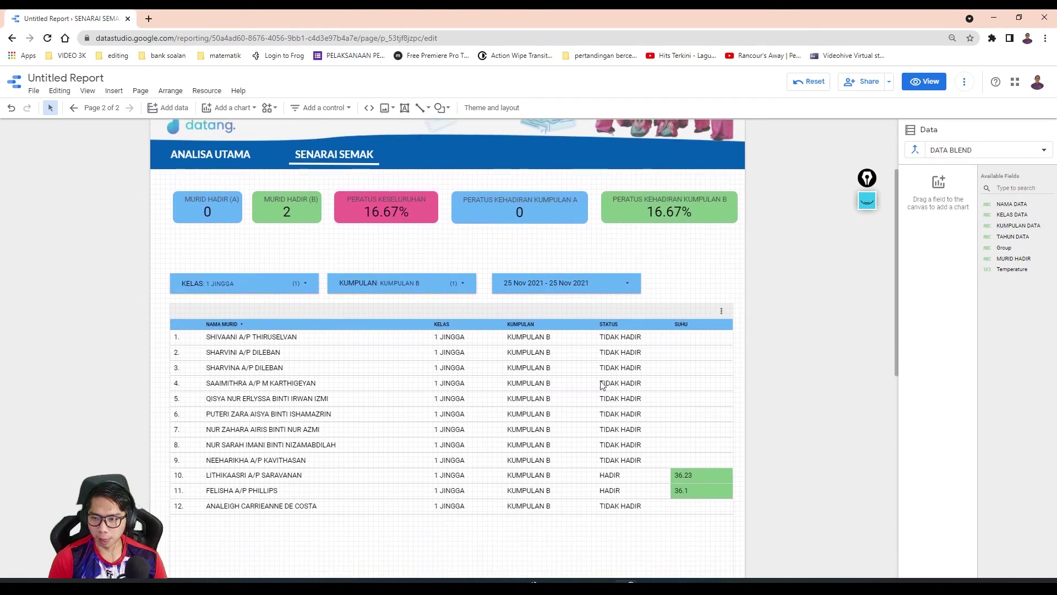
Step: Sort the pupil table by NAMA MURID ascending in view mode, then return to edit mode
{"action": "left_click", "coordinate": [924, 80]}
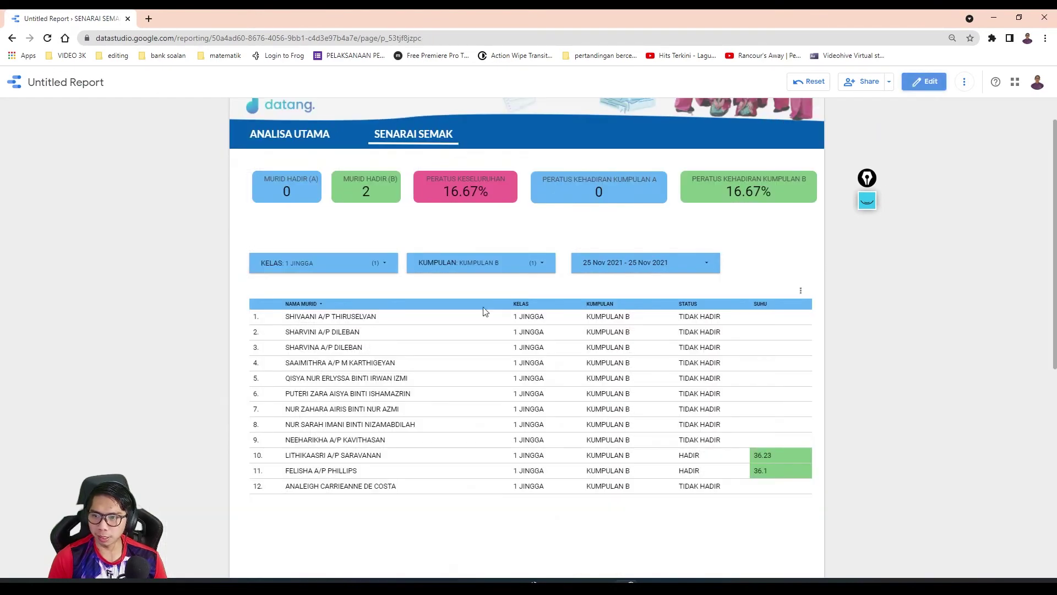
{"action": "left_click", "coordinate": [301, 304]}
{"action": "left_click", "coordinate": [925, 83]}
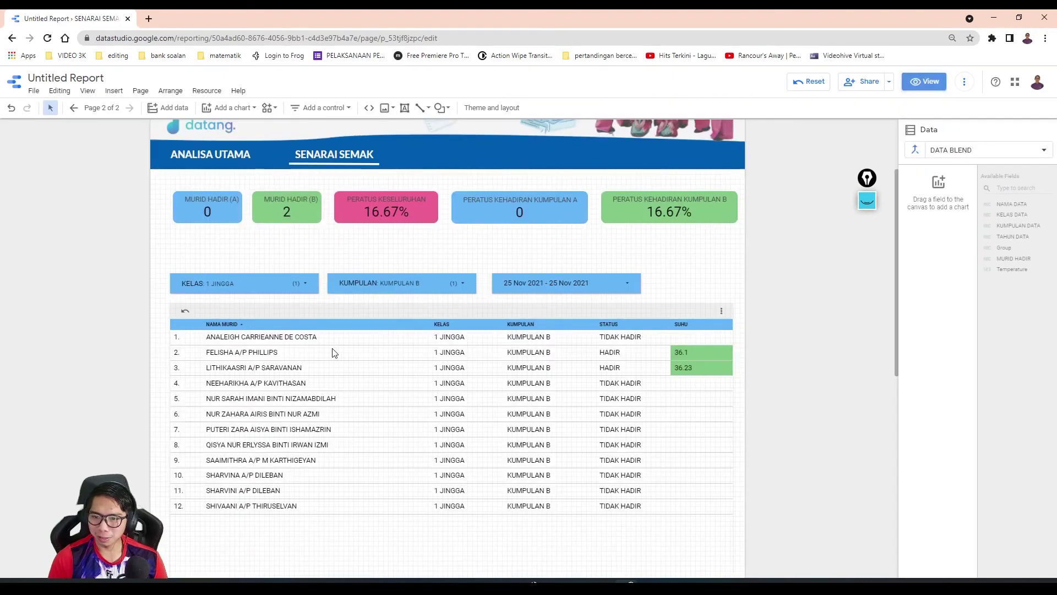
Step: Set the pupil table's header font size to 16px
{"action": "left_click", "coordinate": [334, 352]}
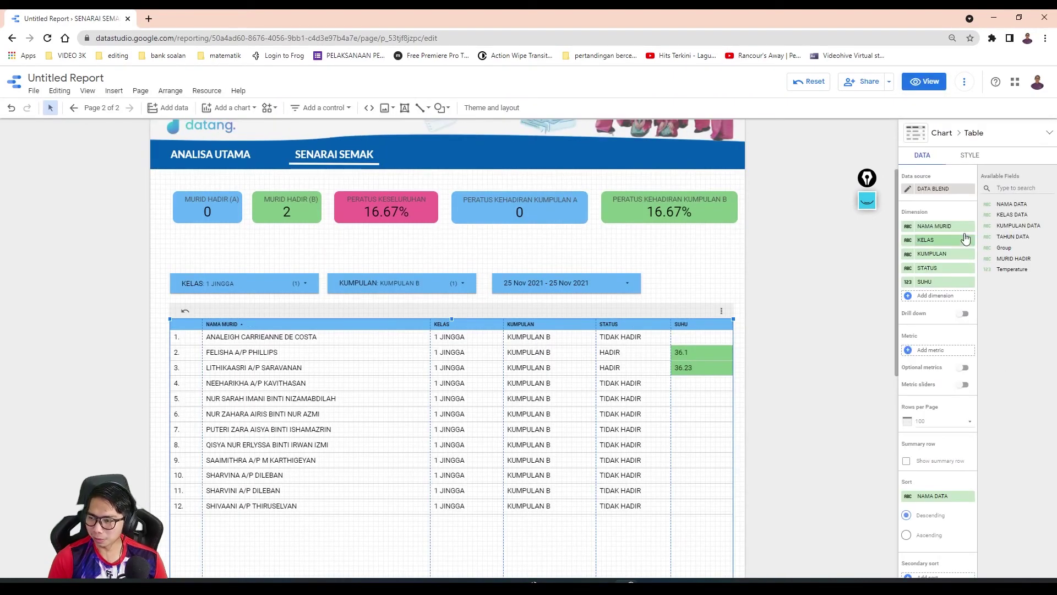
{"action": "left_click", "coordinate": [970, 157]}
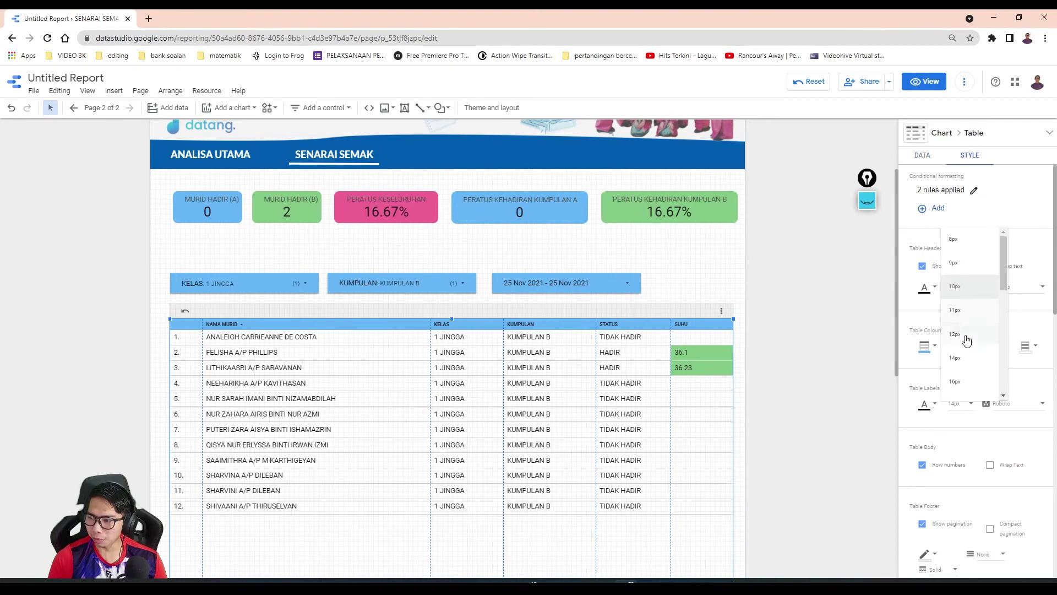
{"action": "left_click", "coordinate": [957, 379]}
{"action": "left_click", "coordinate": [798, 443]}
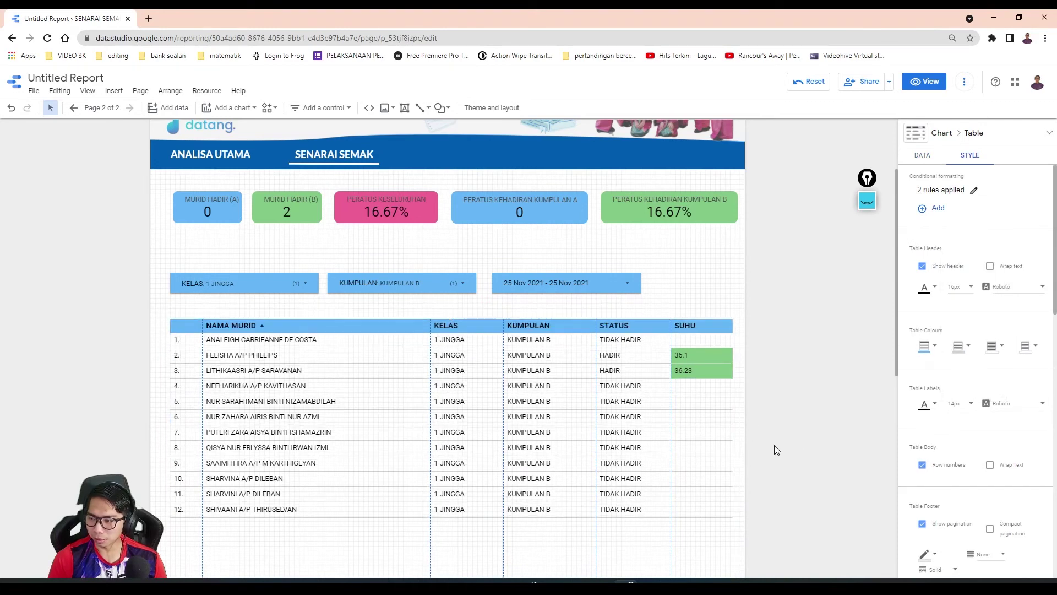
Step: Centre-align the SUHU column of the pupil table
{"action": "left_click", "coordinate": [668, 373]}
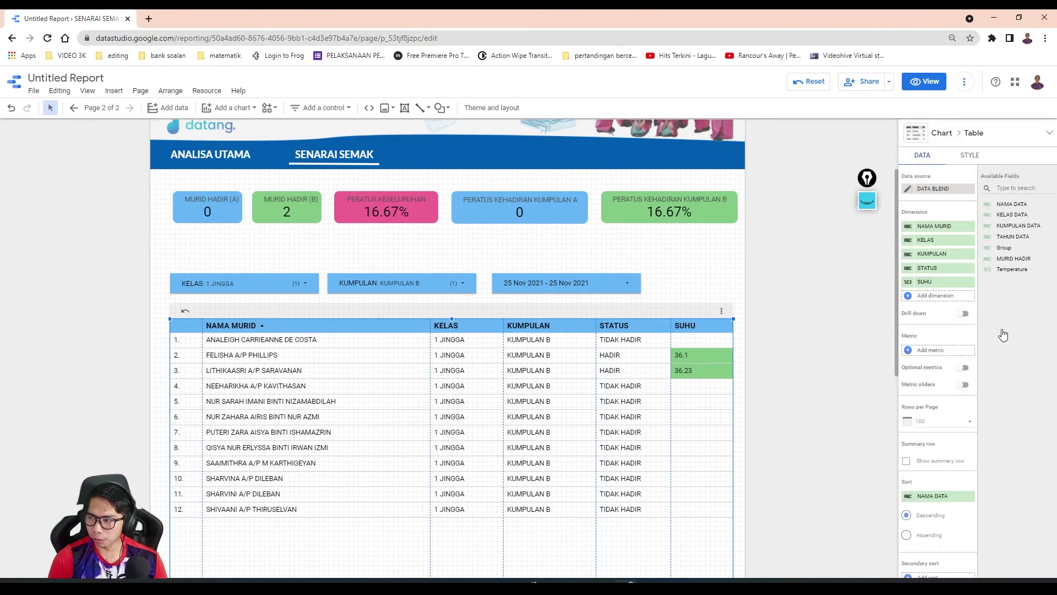
{"action": "left_click", "coordinate": [970, 155]}
{"action": "scroll", "coordinate": [991, 397], "scroll_direction": "down", "scroll_amount": 7}
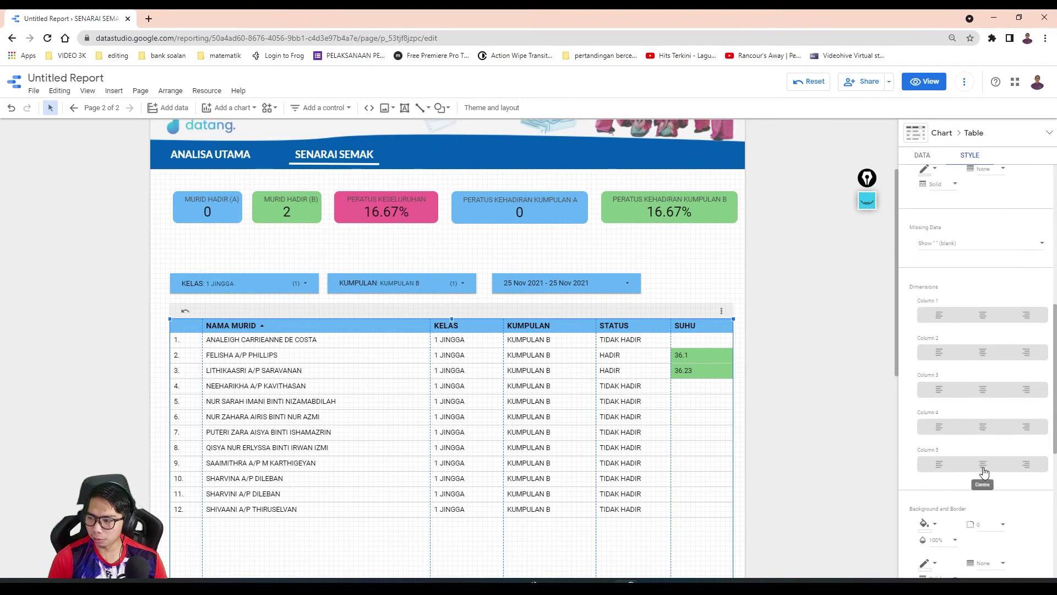
{"action": "left_click", "coordinate": [984, 471]}
{"action": "left_click", "coordinate": [791, 424]}
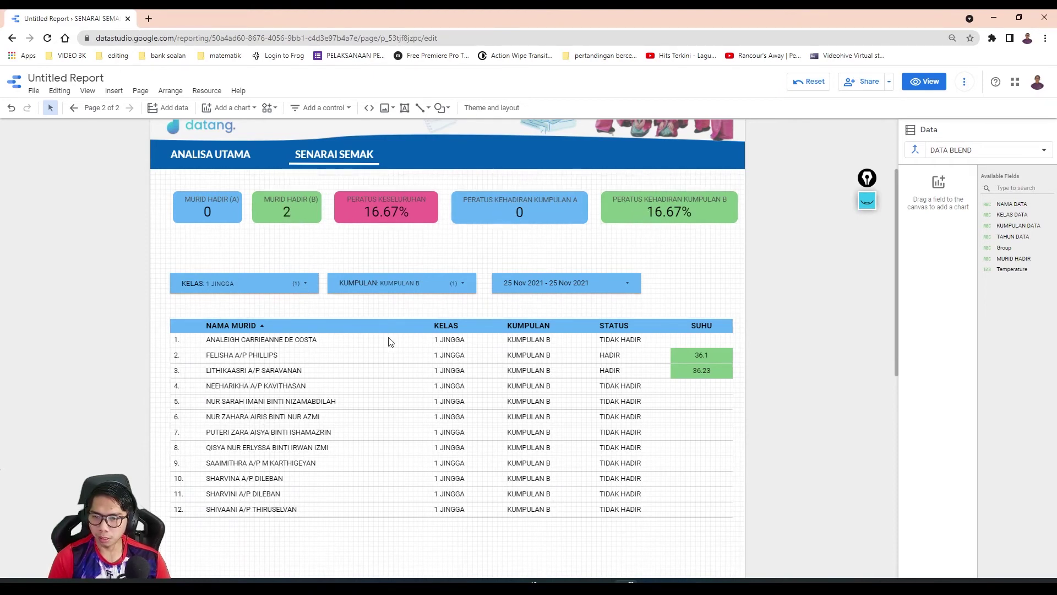
Step: Set the pupil table's default sort on NAMA DATA to ascending
{"action": "left_click", "coordinate": [598, 447]}
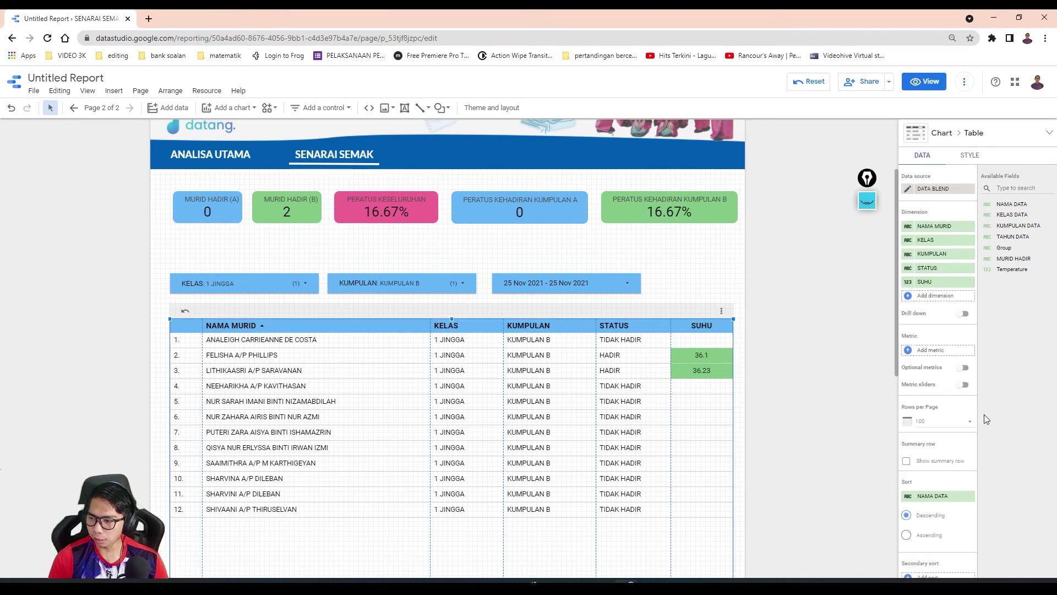
{"action": "left_click", "coordinate": [917, 534]}
{"action": "left_click", "coordinate": [853, 494]}
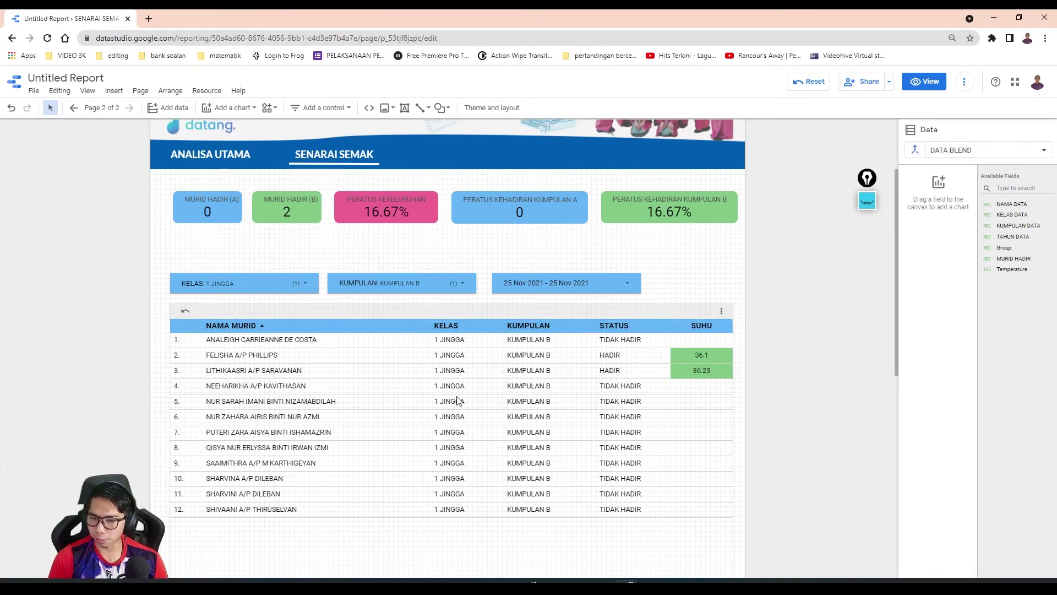
Step: Switch to view mode, add 2 HIJAU to the KELAS filter and check the combined pupil list and scorecards
{"action": "left_click", "coordinate": [920, 86]}
{"action": "left_click", "coordinate": [336, 267]}
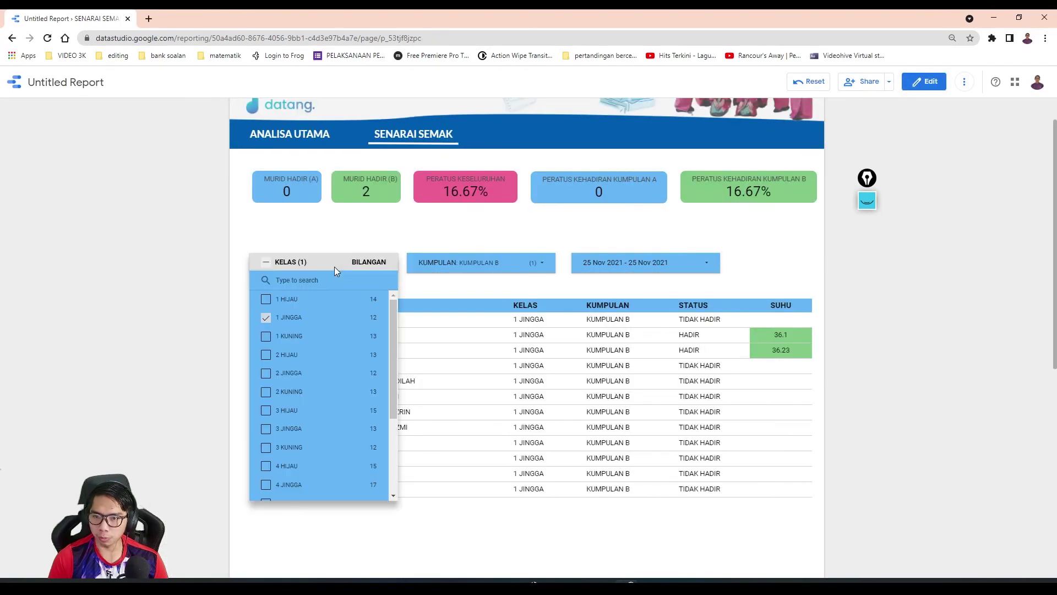
{"action": "left_click", "coordinate": [270, 355]}
{"action": "left_click", "coordinate": [140, 283]}
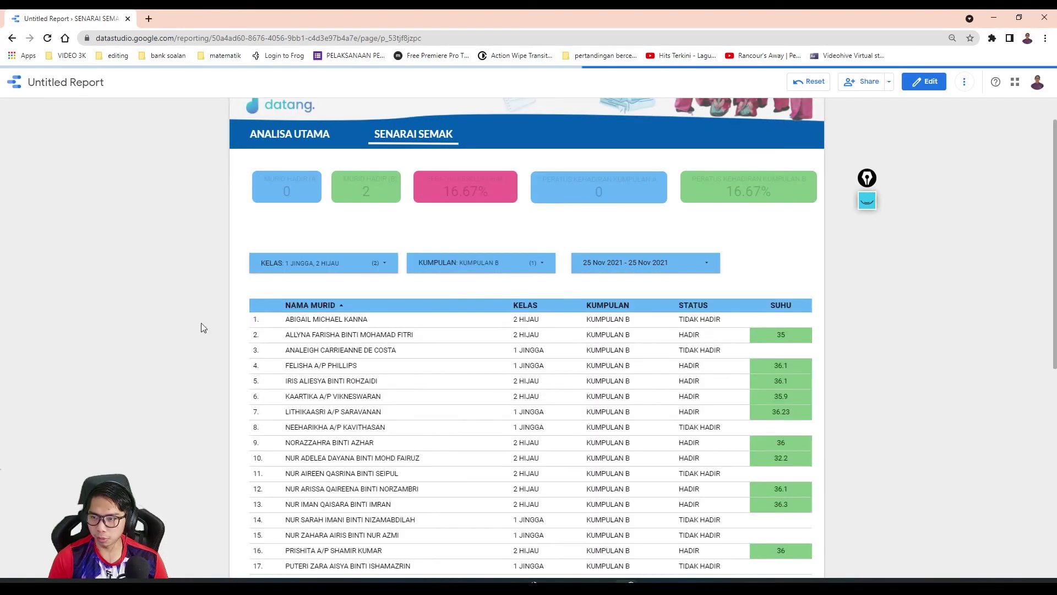
{"action": "scroll", "coordinate": [157, 336], "scroll_direction": "down", "scroll_amount": 1}
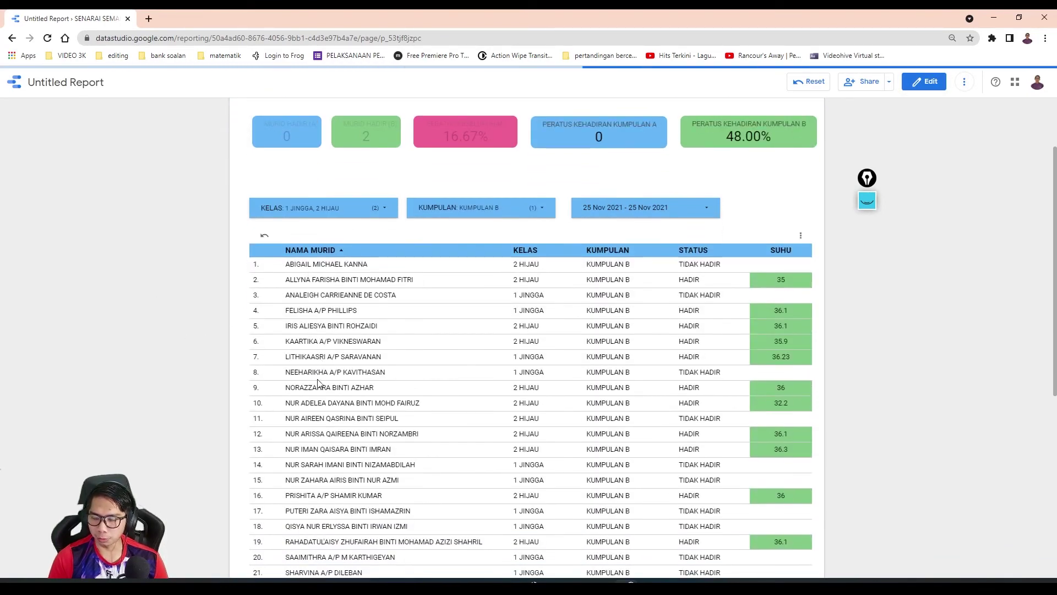
{"action": "scroll", "coordinate": [317, 505], "scroll_direction": "down", "scroll_amount": 3}
{"action": "scroll", "coordinate": [319, 330], "scroll_direction": "up", "scroll_amount": 2}
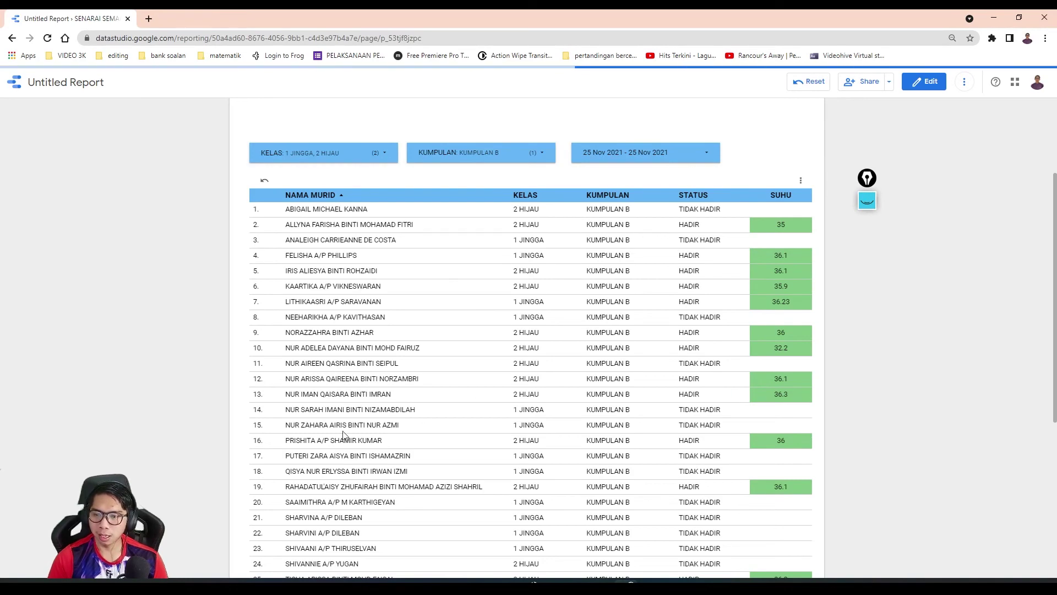
{"action": "scroll", "coordinate": [330, 437], "scroll_direction": "down", "scroll_amount": 2}
{"action": "scroll", "coordinate": [318, 445], "scroll_direction": "up", "scroll_amount": 6}
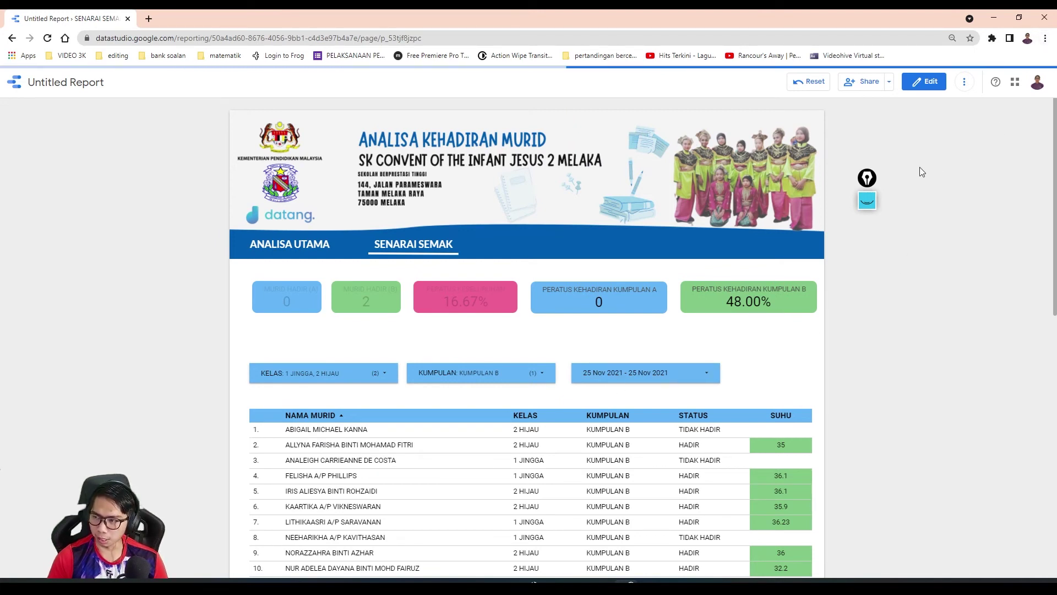
{"action": "left_click", "coordinate": [867, 178]}
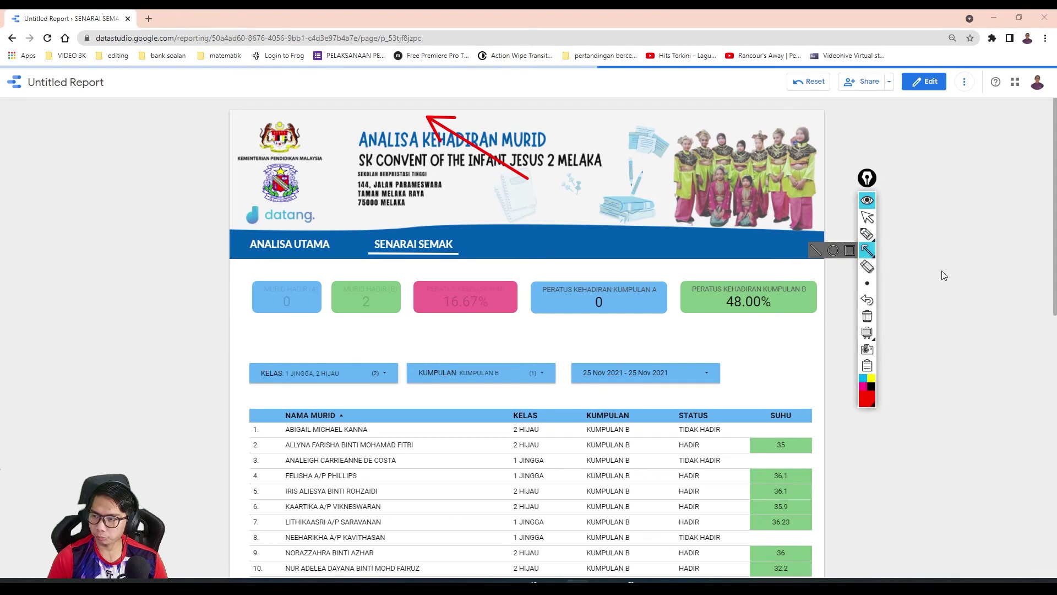
{"action": "left_click_drag", "start_coordinate": [941, 269], "coordinate": [1045, 44]}
{"action": "left_click", "coordinate": [868, 317]}
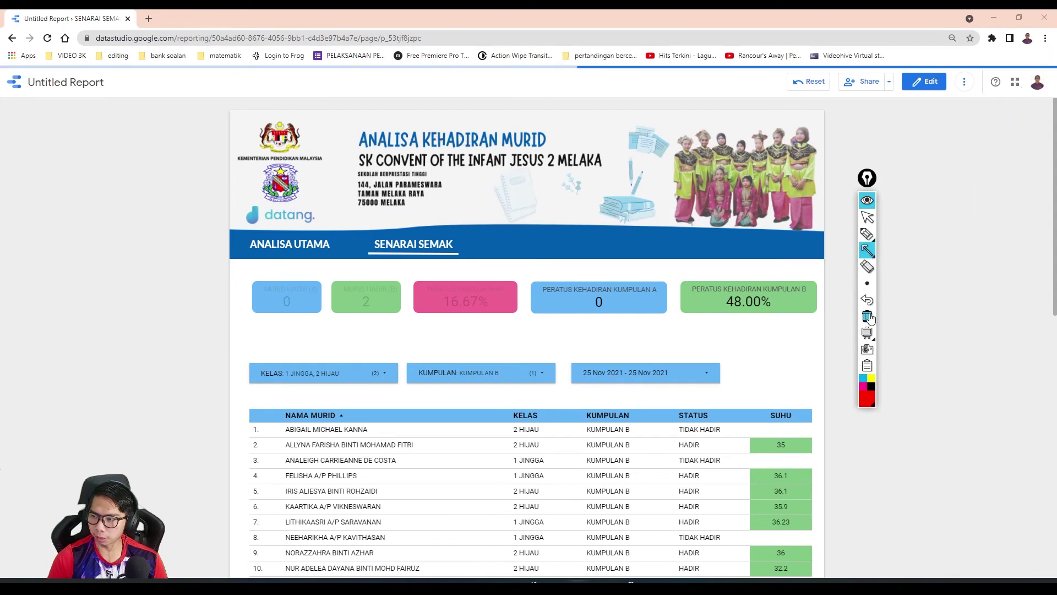
{"action": "left_click_drag", "start_coordinate": [938, 240], "coordinate": [1047, 43]}
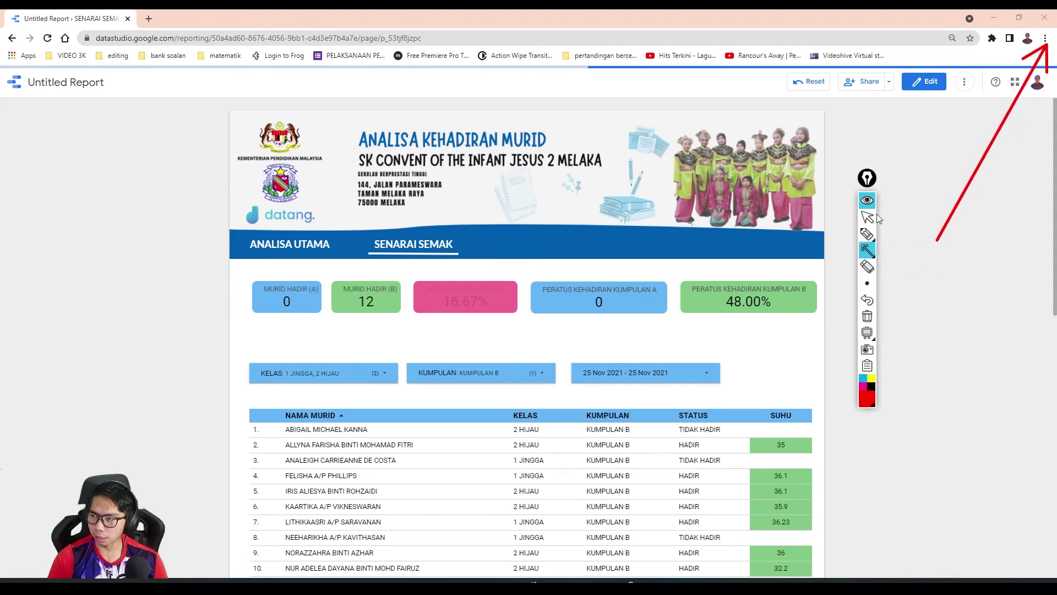
{"action": "left_click", "coordinate": [867, 201]}
Step: Open the browser's Extensions page and go from there to the Chrome Web Store
{"action": "left_click", "coordinate": [1045, 38]}
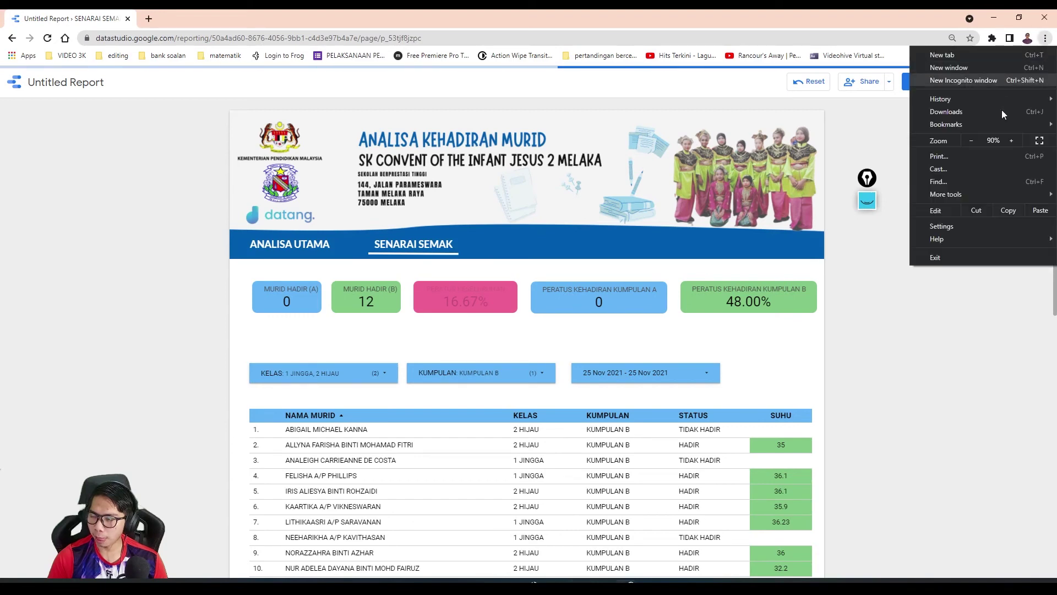
{"action": "mouse_move", "coordinate": [963, 194]}
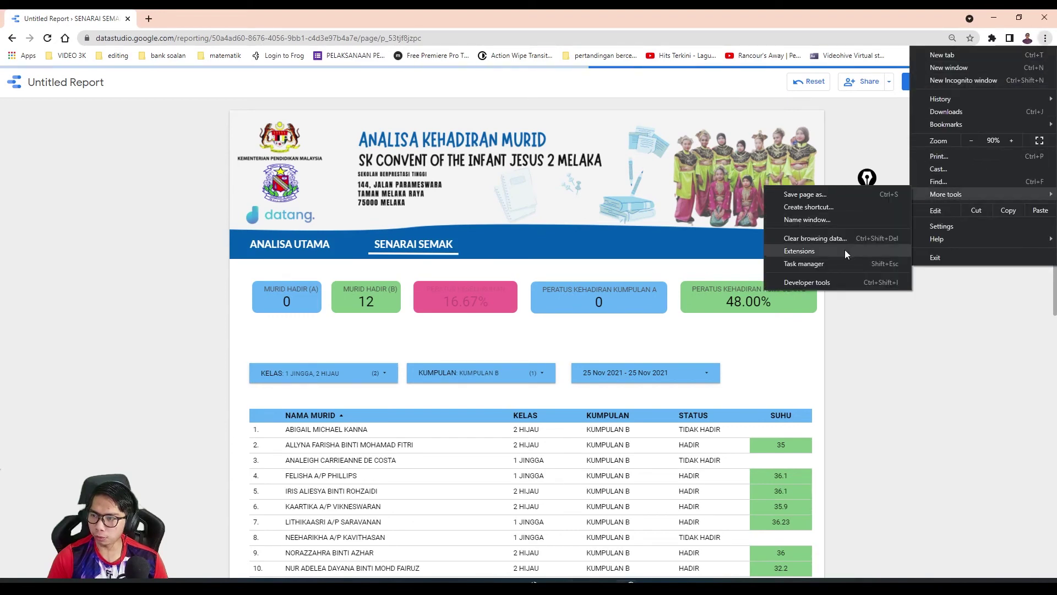
{"action": "left_click", "coordinate": [820, 255]}
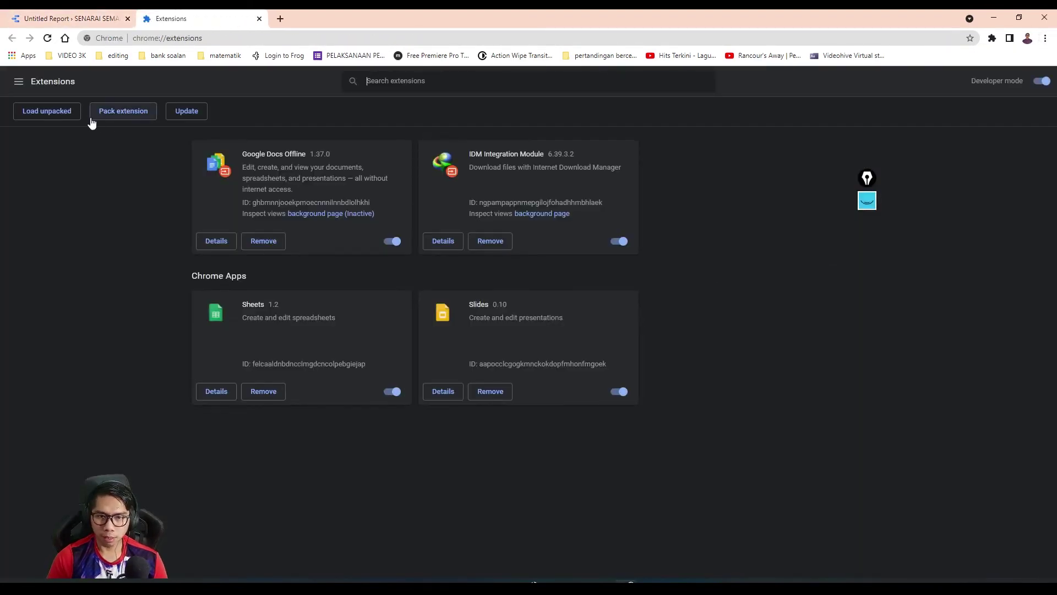
{"action": "left_click", "coordinate": [19, 81]}
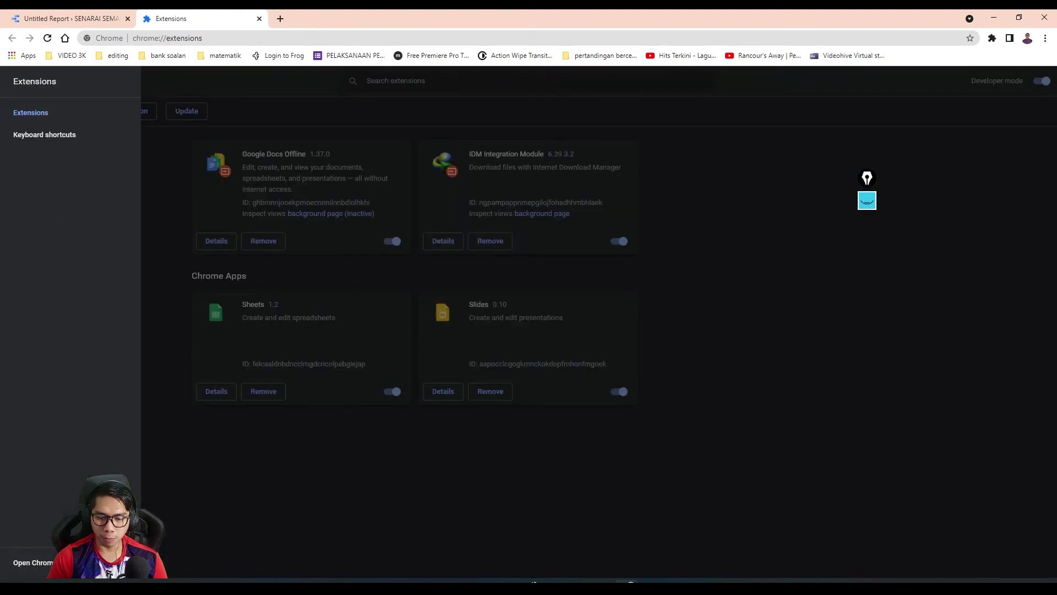
{"action": "left_click", "coordinate": [33, 562]}
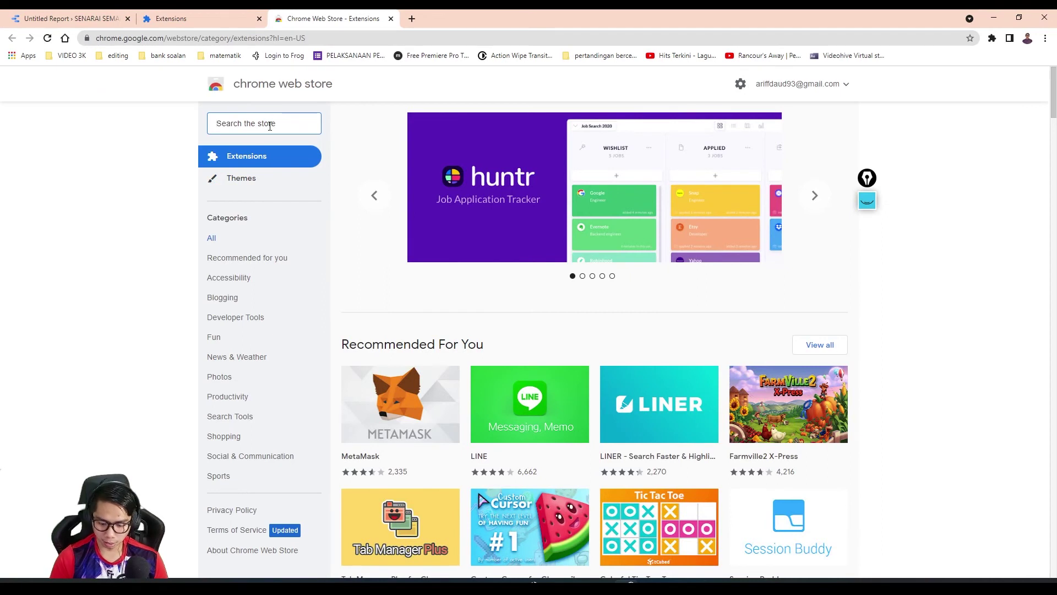
Step: Search the Chrome Web Store for a Data Studio auto refresh extension
{"action": "type", "text": "DATA "}
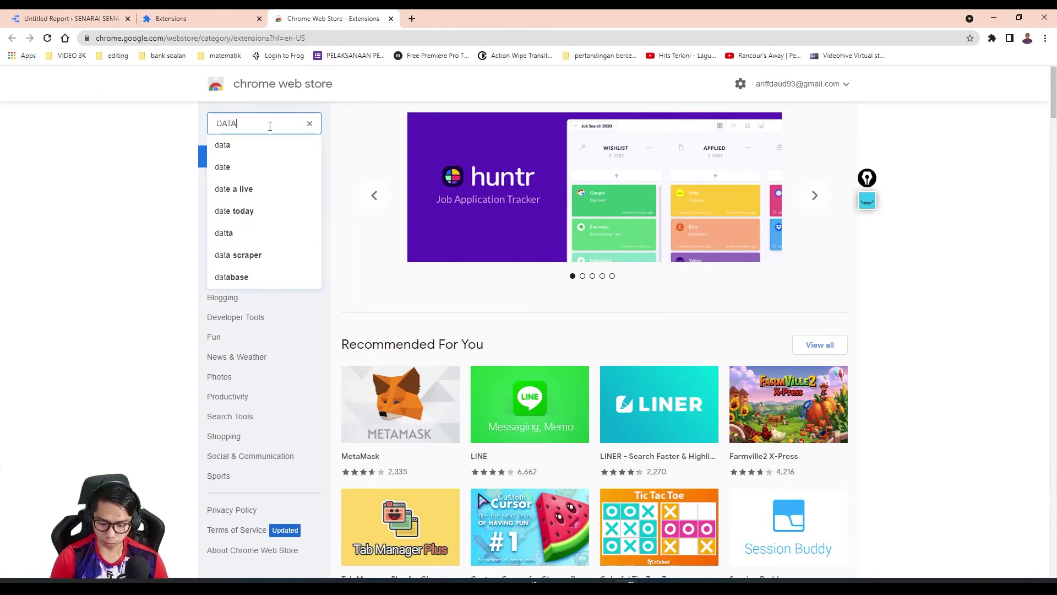
{"action": "type", "text": "STUD"}
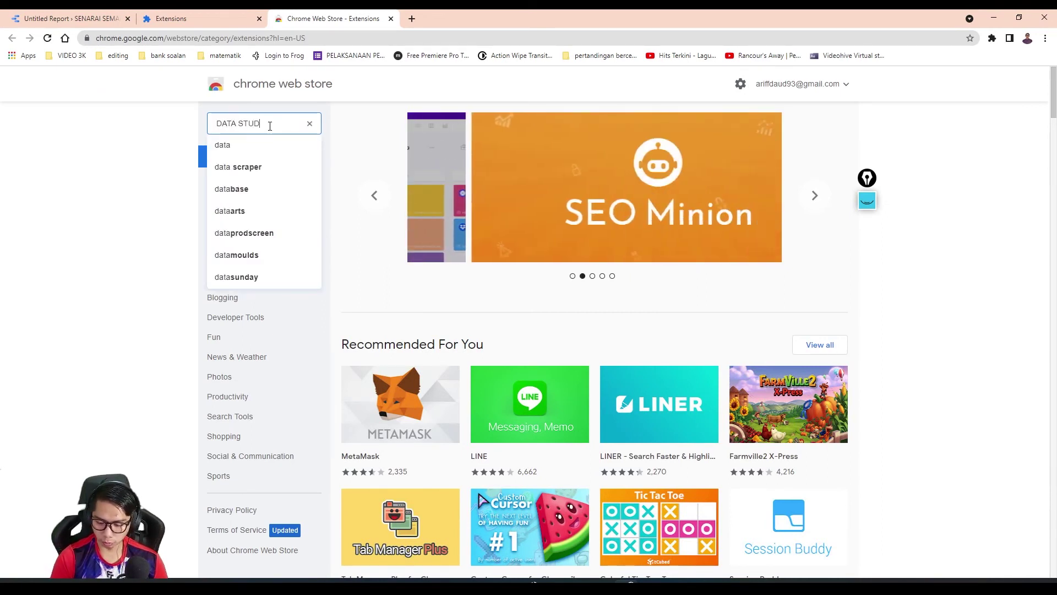
{"action": "type", "text": "IO AU"}
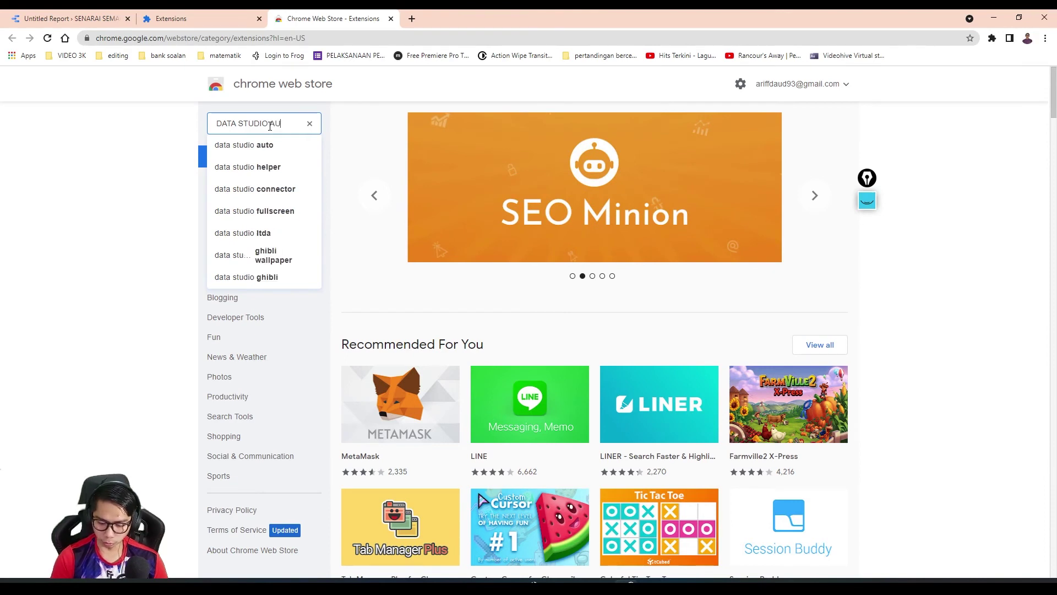
{"action": "type", "text": "TO REFRW"}
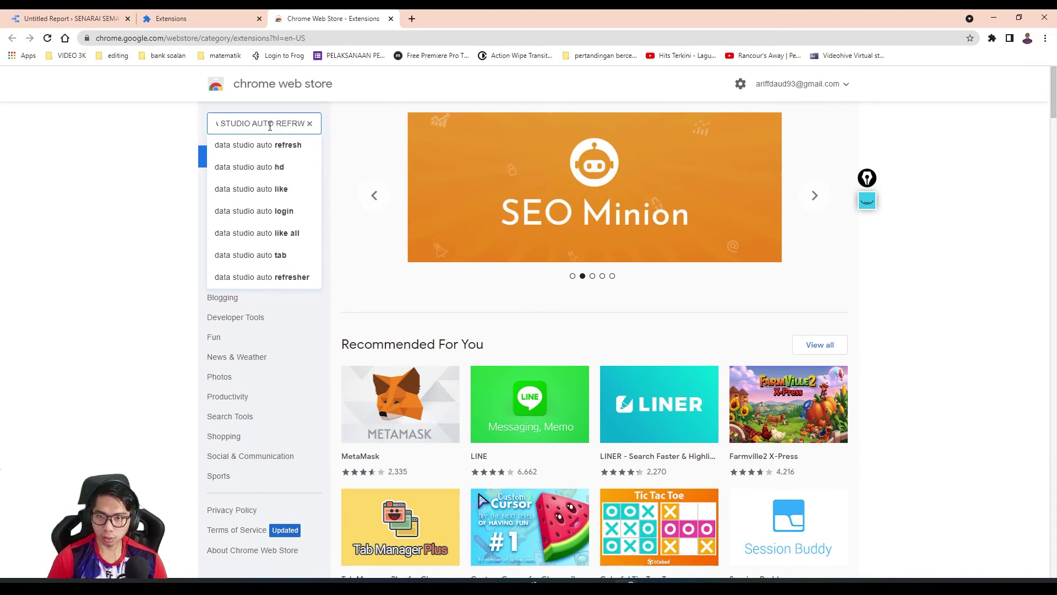
{"action": "left_click", "coordinate": [256, 148]}
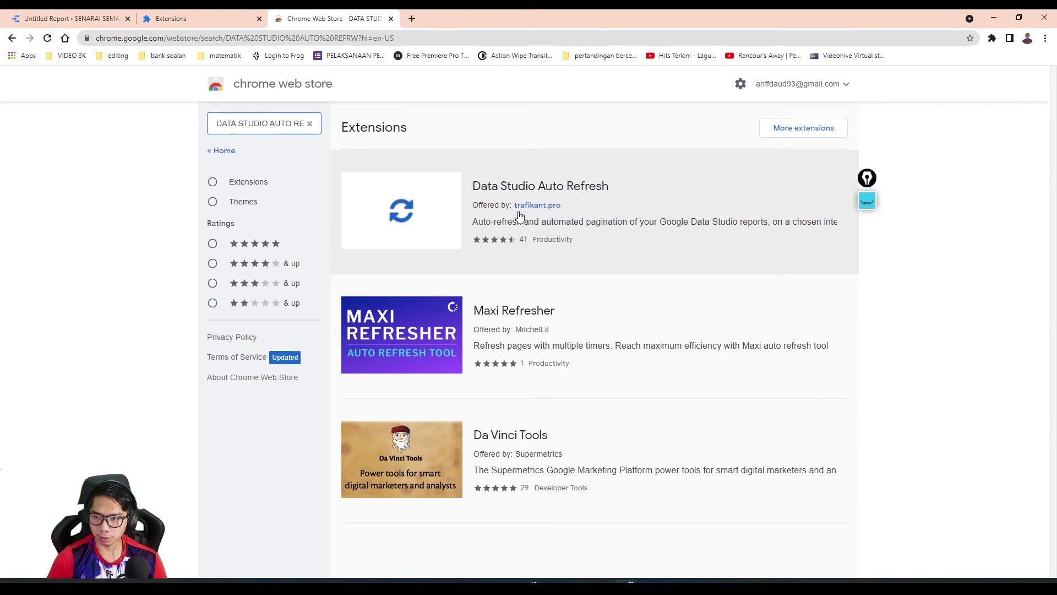
Step: Open the Data Studio Auto Refresh extension offered by trafikant.pro and install it in Chrome
{"action": "left_click", "coordinate": [538, 190]}
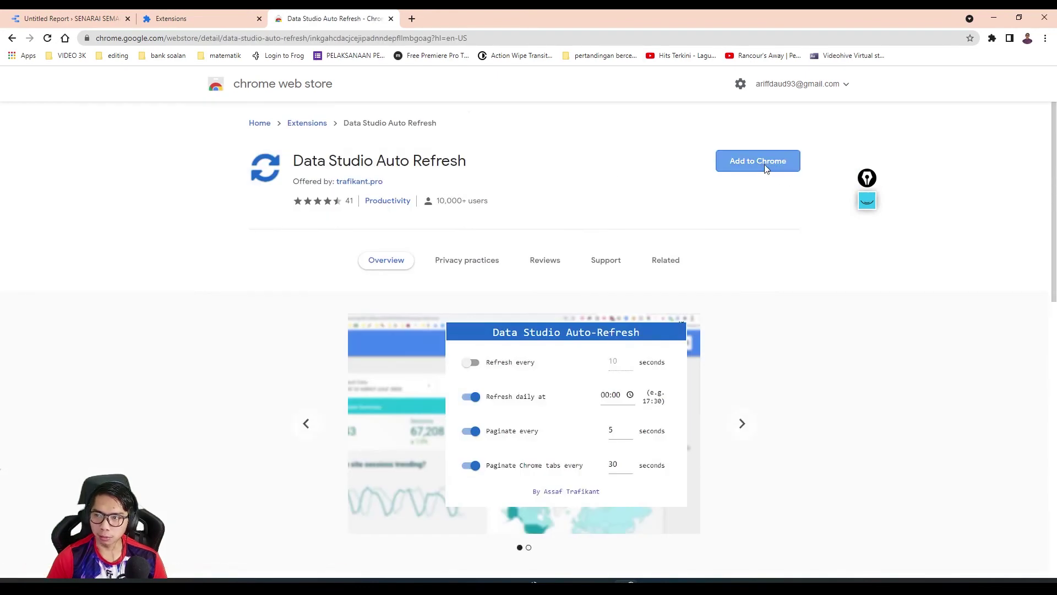
{"action": "left_click", "coordinate": [766, 168]}
{"action": "left_click", "coordinate": [543, 134]}
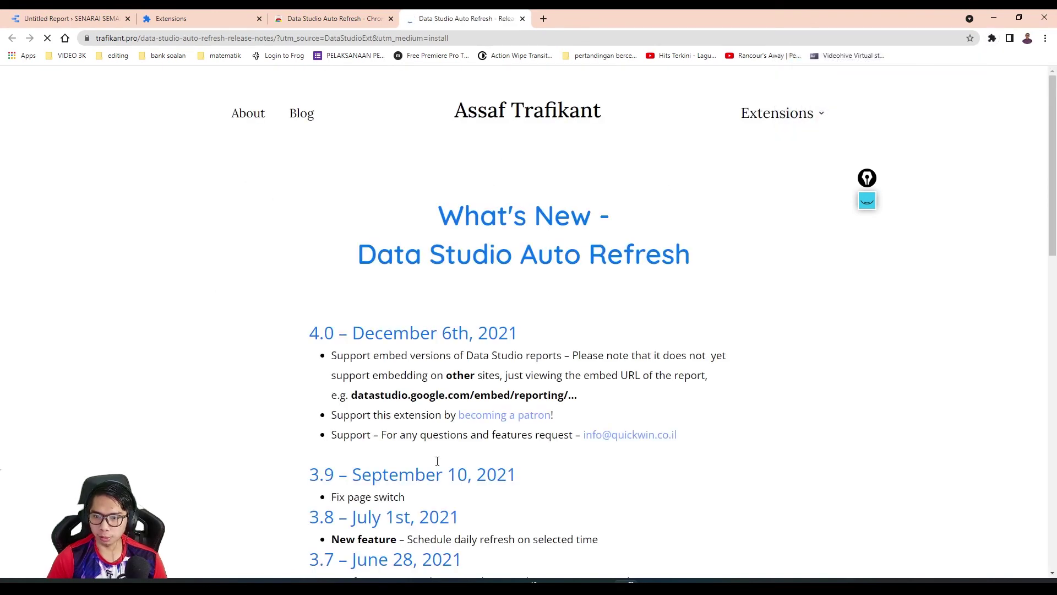
Step: Close the release notes, web store and Extensions pages, and reload the attendance report
{"action": "left_click", "coordinate": [522, 18]}
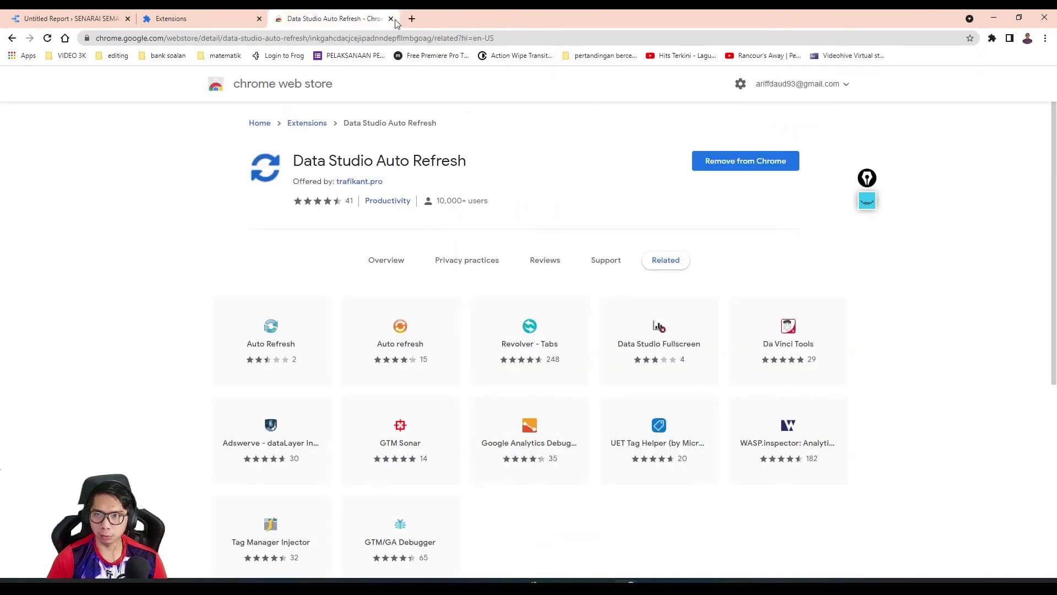
{"action": "left_click", "coordinate": [391, 18]}
{"action": "left_click", "coordinate": [260, 18]}
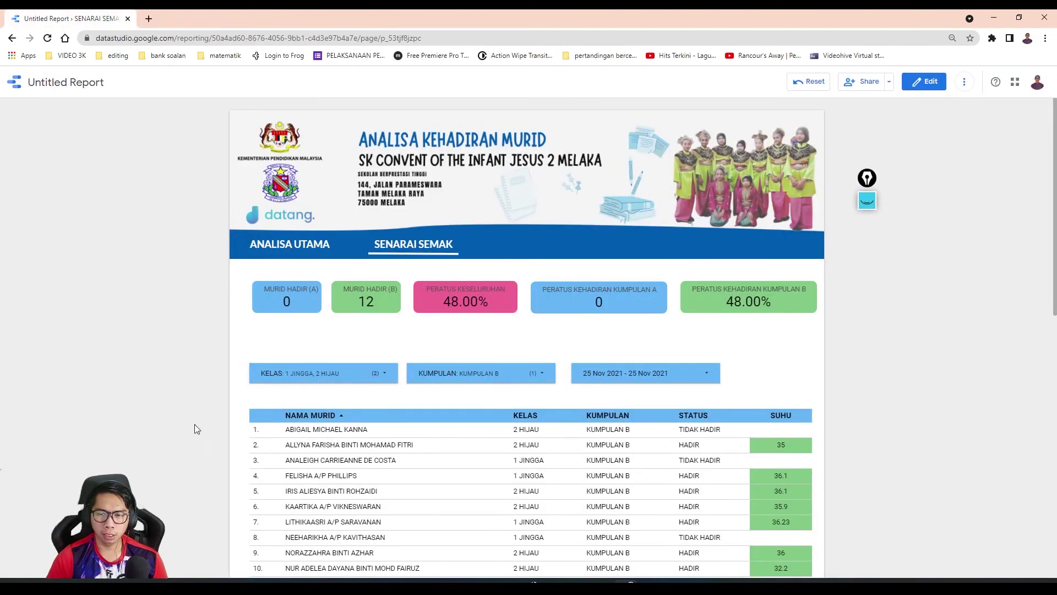
{"action": "left_click", "coordinate": [48, 40]}
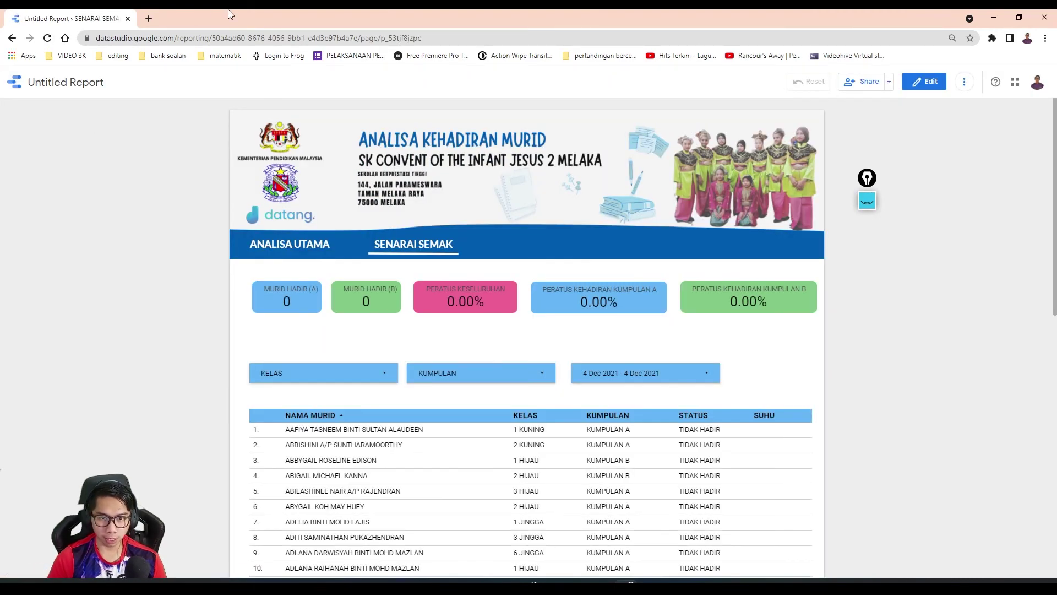
Step: Return to edit mode and rename the report as DATANG.MY SKCIJ2
{"action": "triple_click", "coordinate": [63, 85]}
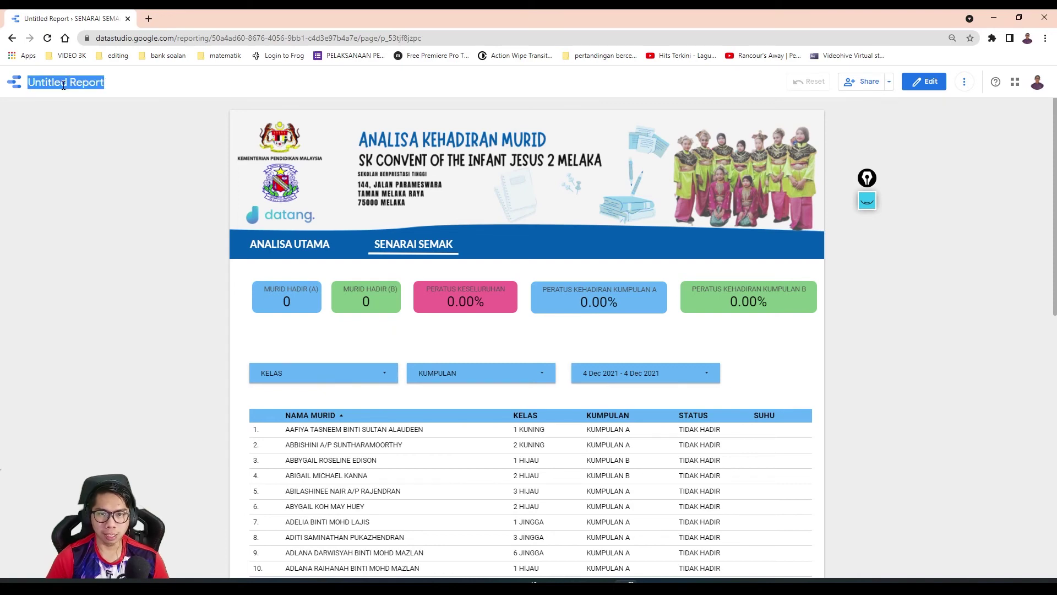
{"action": "left_click", "coordinate": [82, 144]}
{"action": "left_click", "coordinate": [912, 83]}
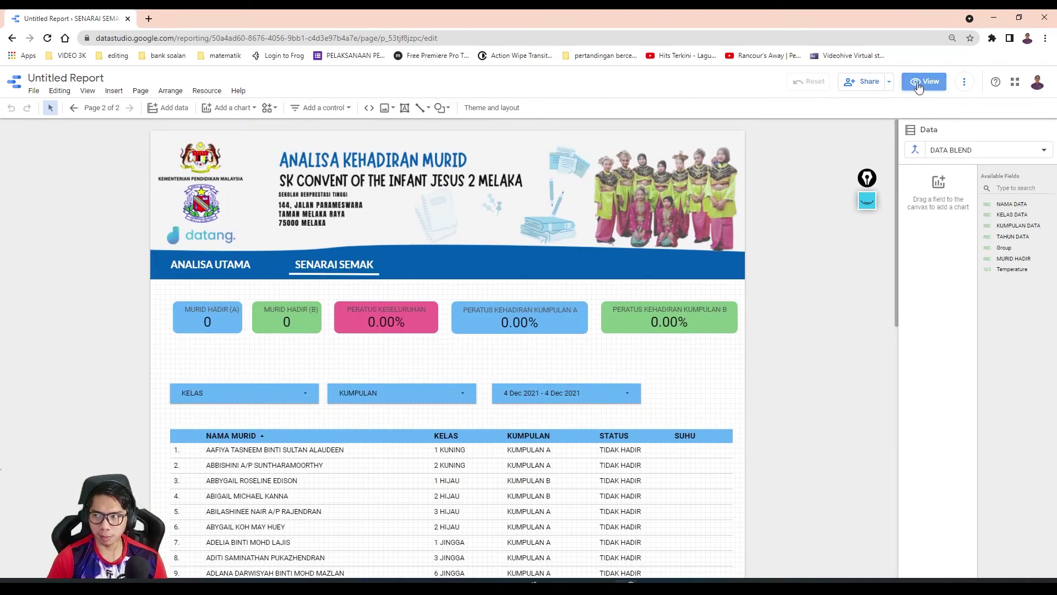
{"action": "double_click", "coordinate": [74, 80]}
{"action": "triple_click", "coordinate": [73, 80]}
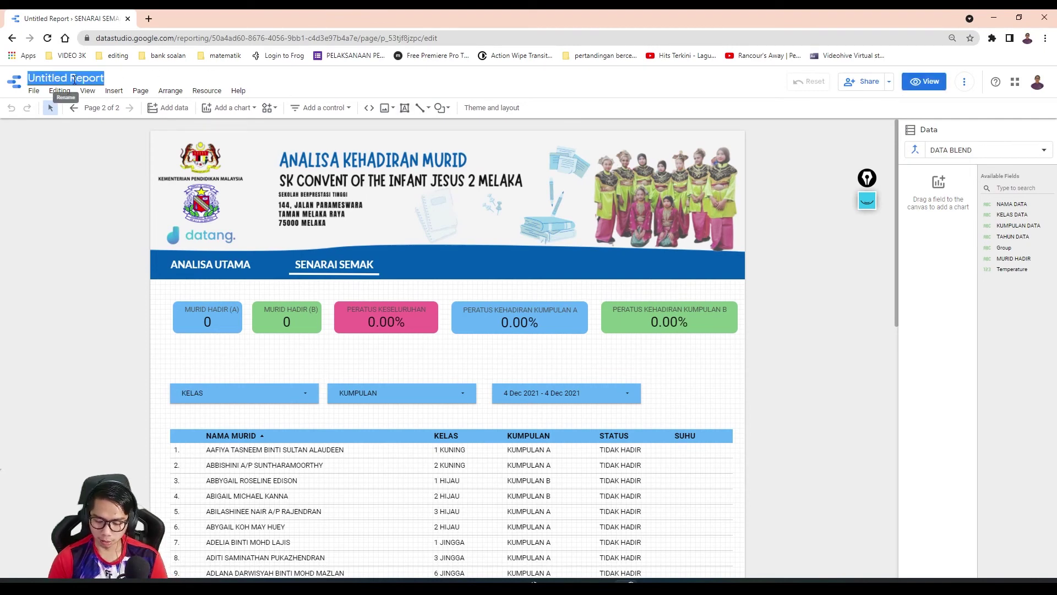
{"action": "type", "text": "DATANG.MY SKCI"}
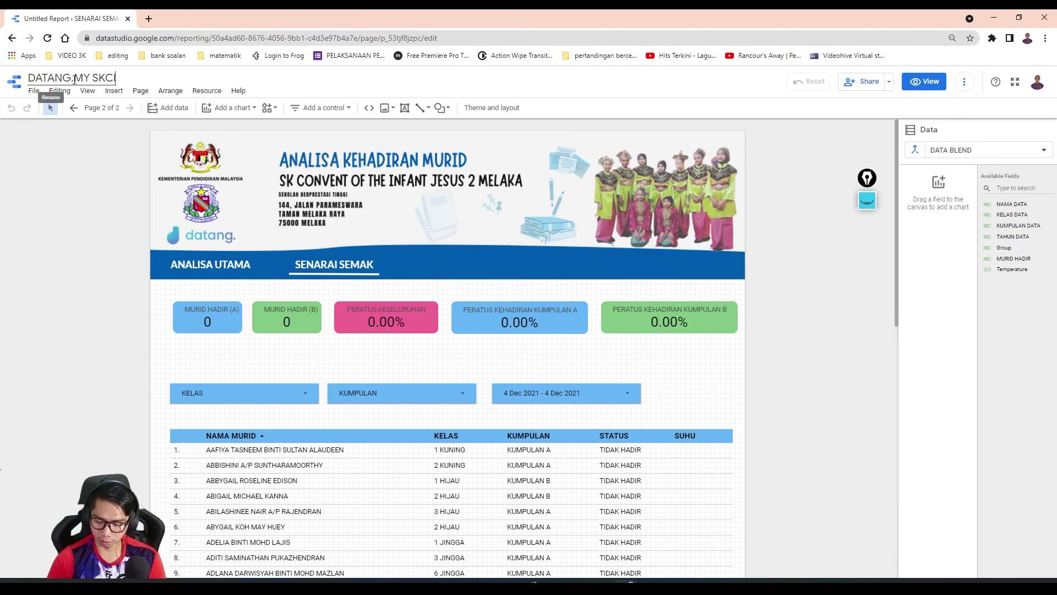
{"action": "type", "text": "J2"}
{"action": "left_click", "coordinate": [54, 165]}
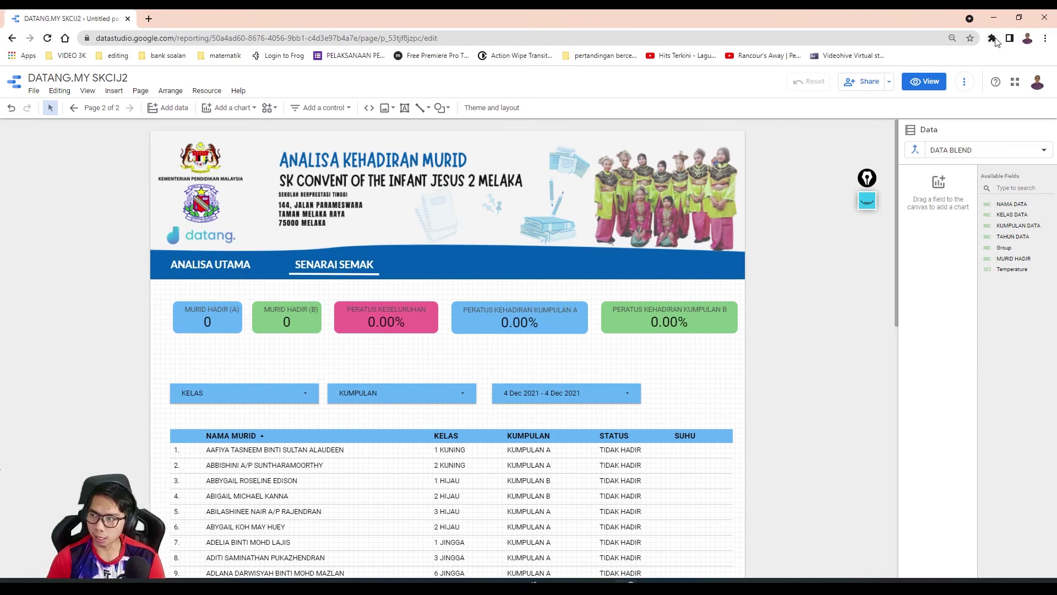
{"action": "left_click", "coordinate": [869, 202]}
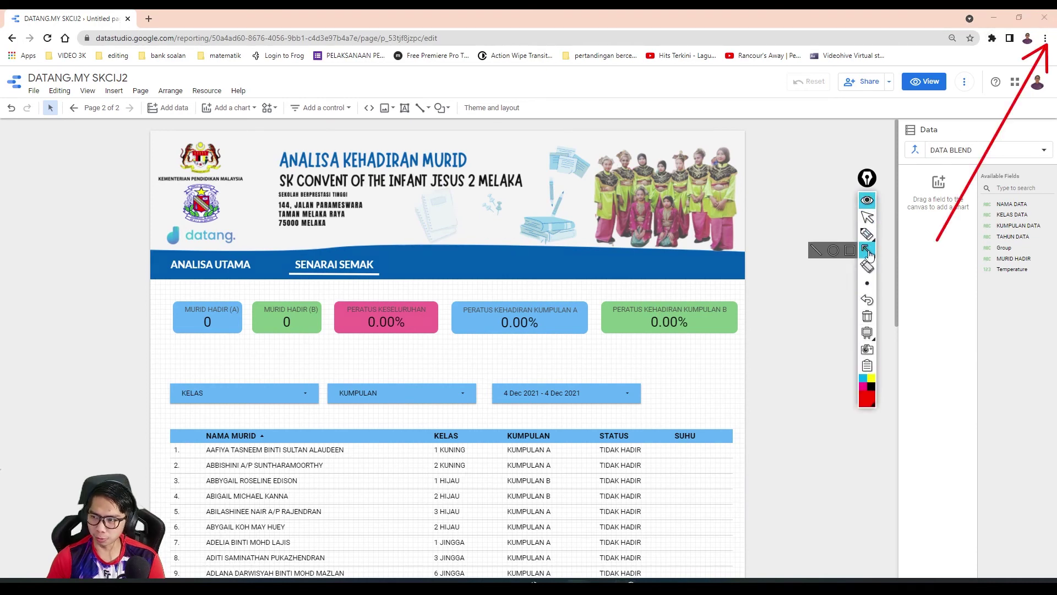
{"action": "left_click", "coordinate": [867, 316]}
{"action": "mouse_move", "coordinate": [883, 255]}
{"action": "left_mouse_down"}
{"action": "mouse_move", "coordinate": [972, 55]}
{"action": "mouse_move", "coordinate": [987, 48]}
{"action": "left_mouse_up"}
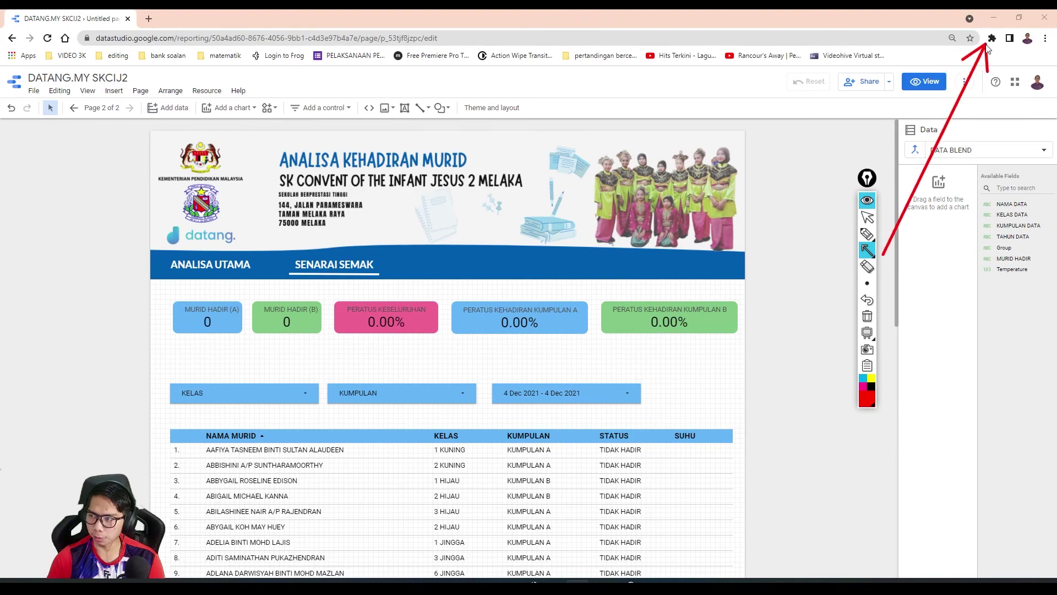
{"action": "left_click", "coordinate": [867, 199]}
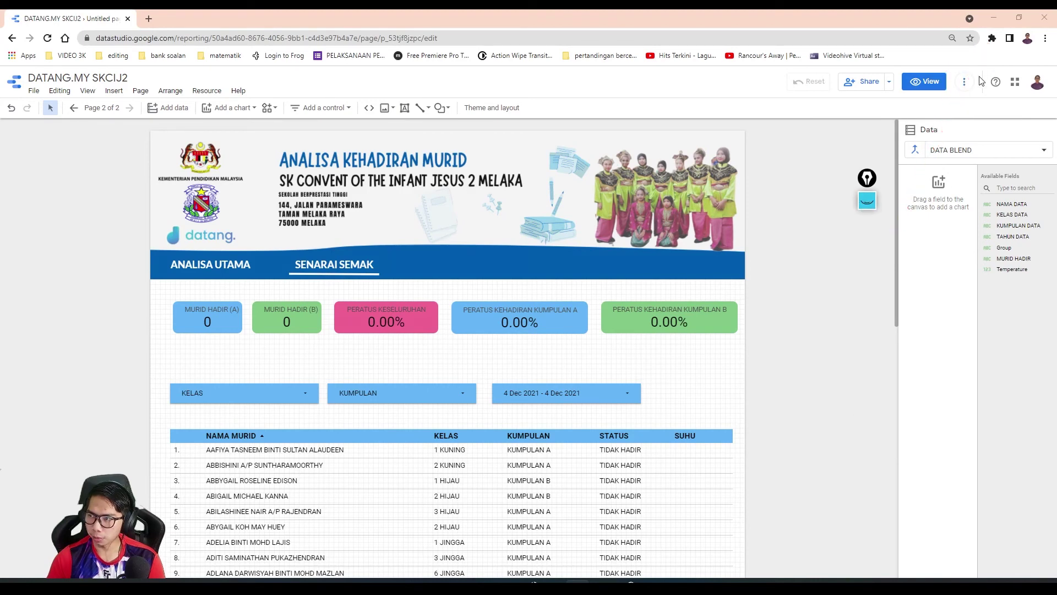
Step: Pin the Data Studio Auto Refresh extension so that it stays directly accessible in Chrome
{"action": "left_click", "coordinate": [993, 38]}
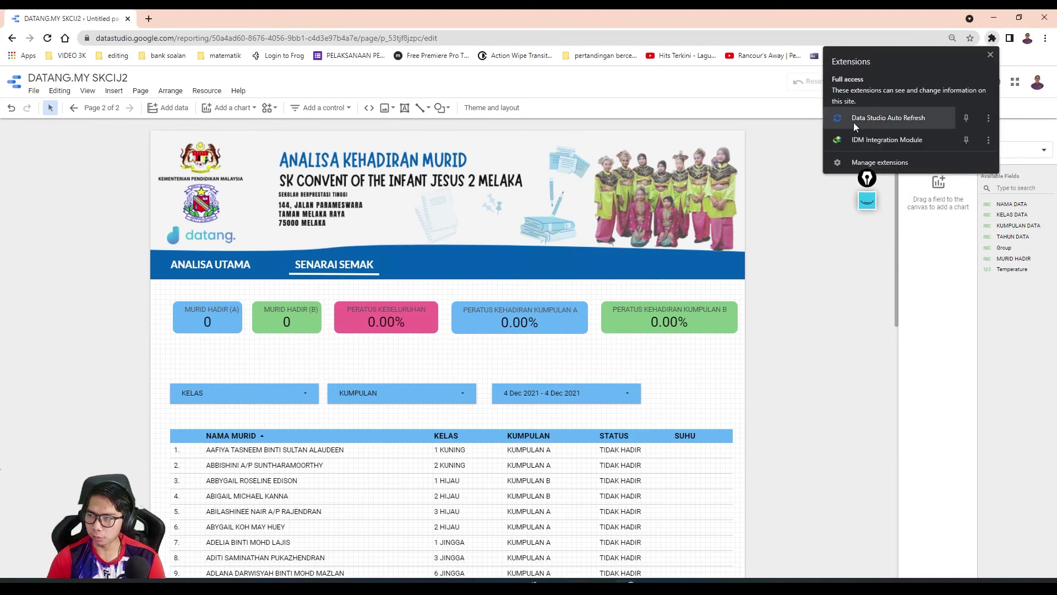
{"action": "left_click", "coordinate": [987, 118]}
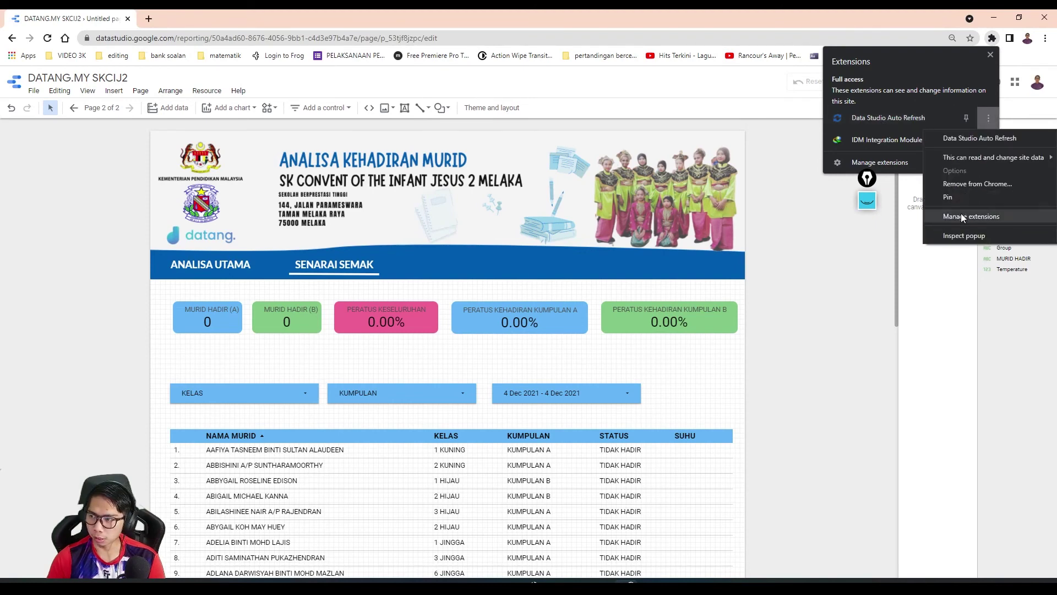
{"action": "left_click", "coordinate": [949, 198]}
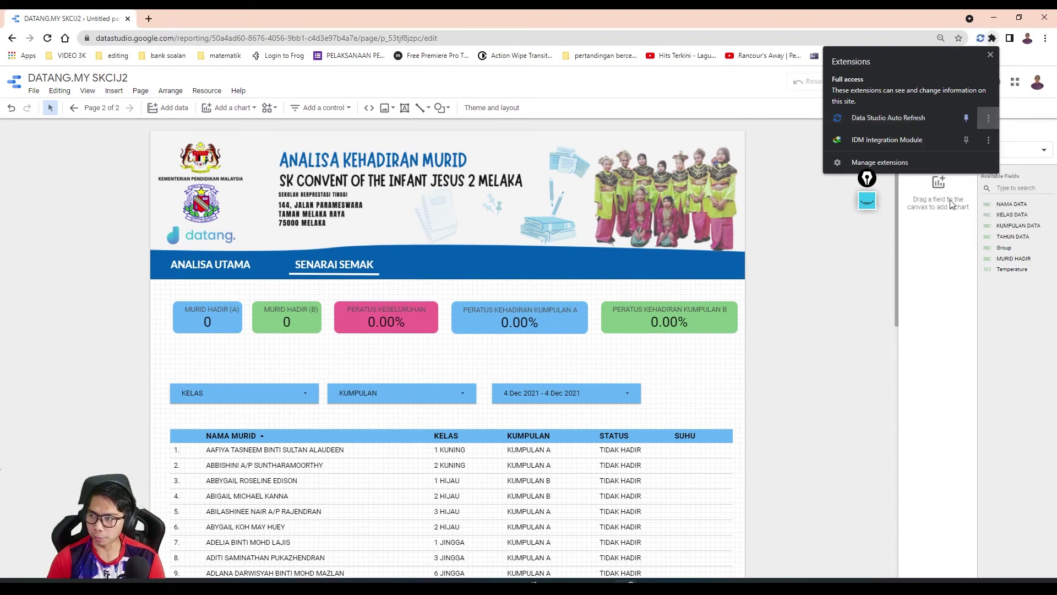
{"action": "left_click", "coordinate": [990, 55]}
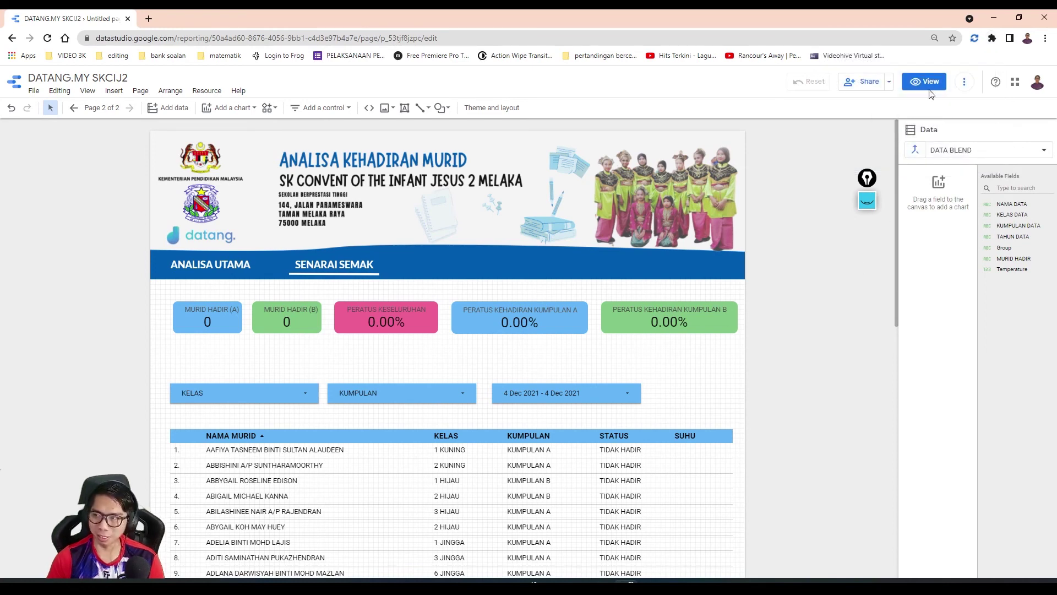
Step: Turn on timed refreshing in the Data Studio Auto-Refresh extension and set the refresh interval to 1 second
{"action": "left_click", "coordinate": [973, 39]}
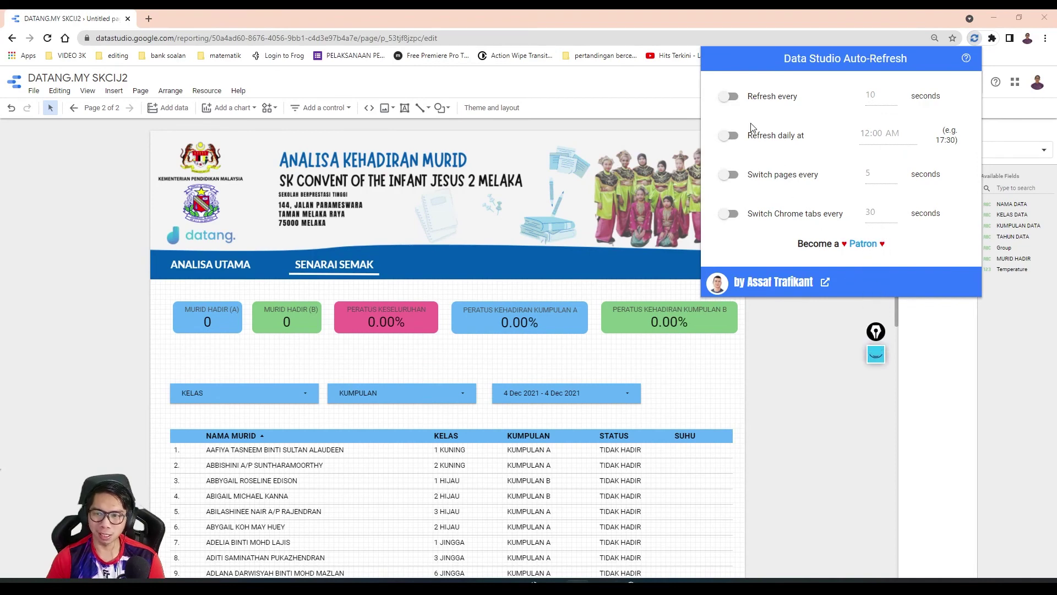
{"action": "left_click", "coordinate": [733, 100]}
{"action": "left_click_drag", "start_coordinate": [877, 95], "coordinate": [855, 97]}
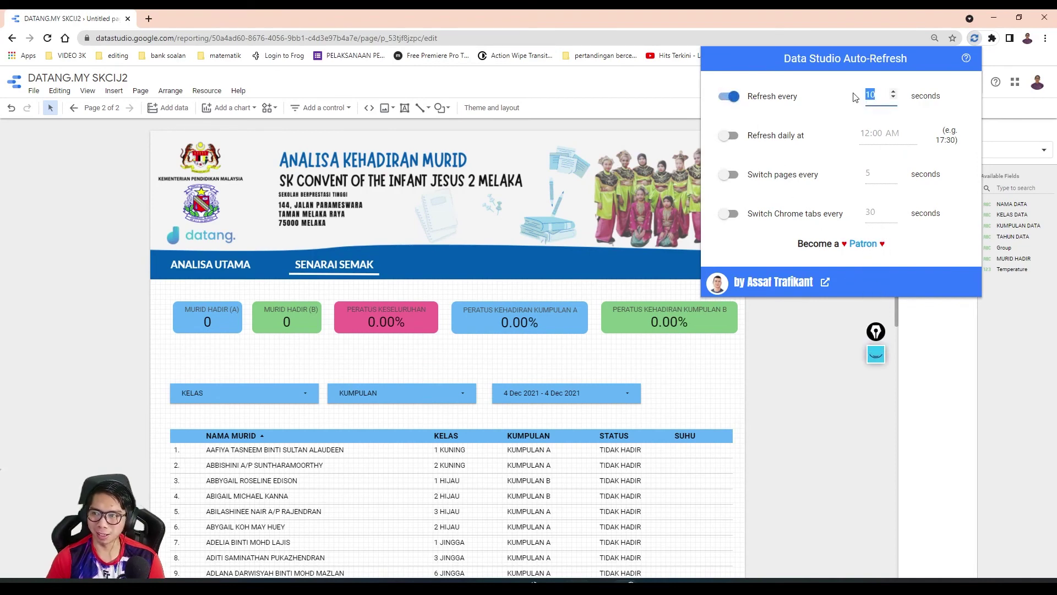
{"action": "type", "text": "1"}
{"action": "left_click", "coordinate": [863, 325]}
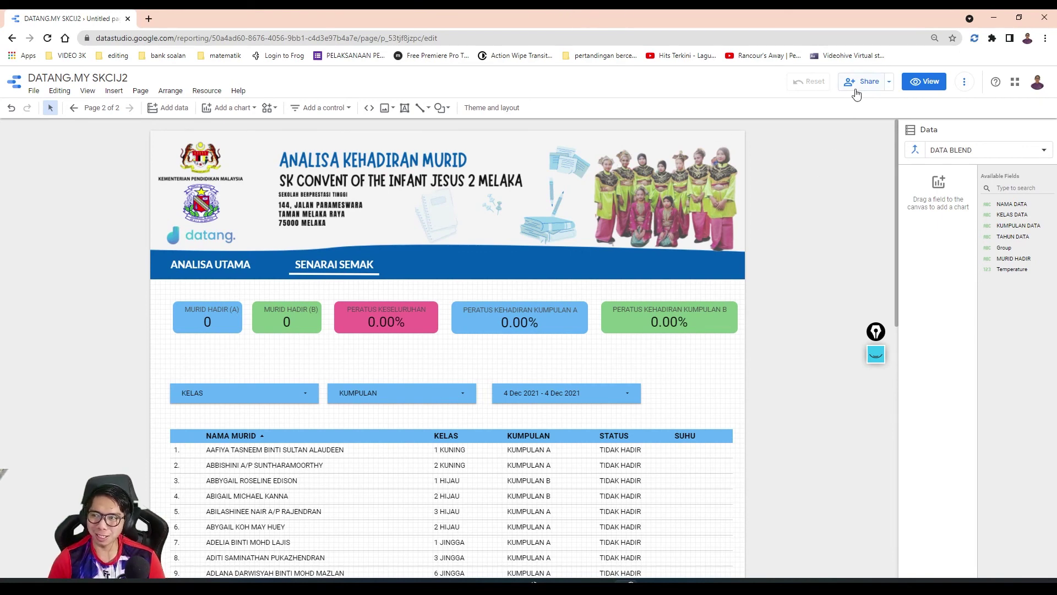
{"action": "left_click", "coordinate": [879, 355]}
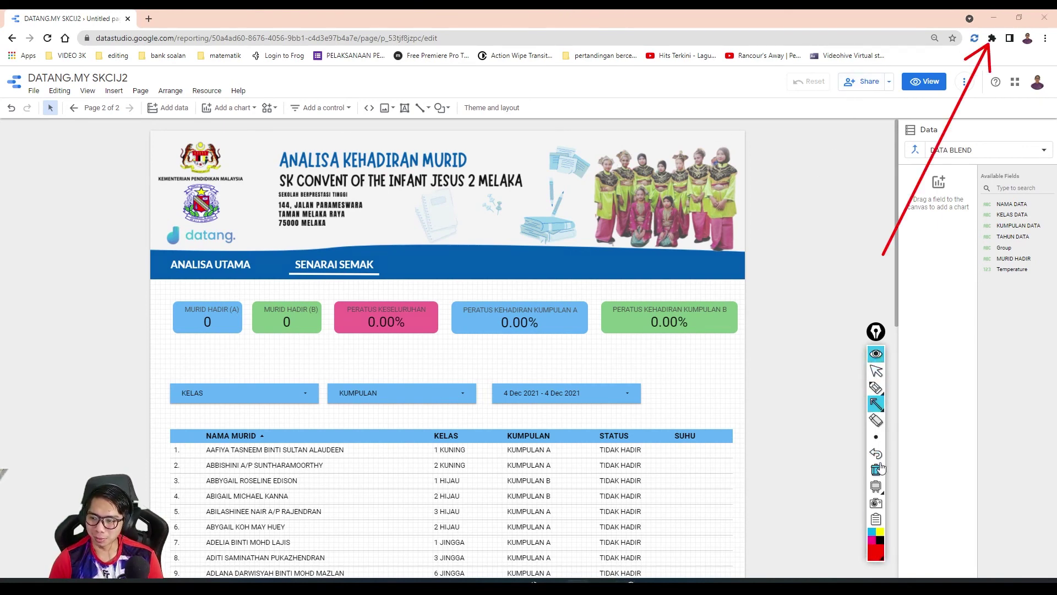
{"action": "left_click", "coordinate": [879, 468]}
{"action": "left_click_drag", "start_coordinate": [885, 256], "coordinate": [875, 93]}
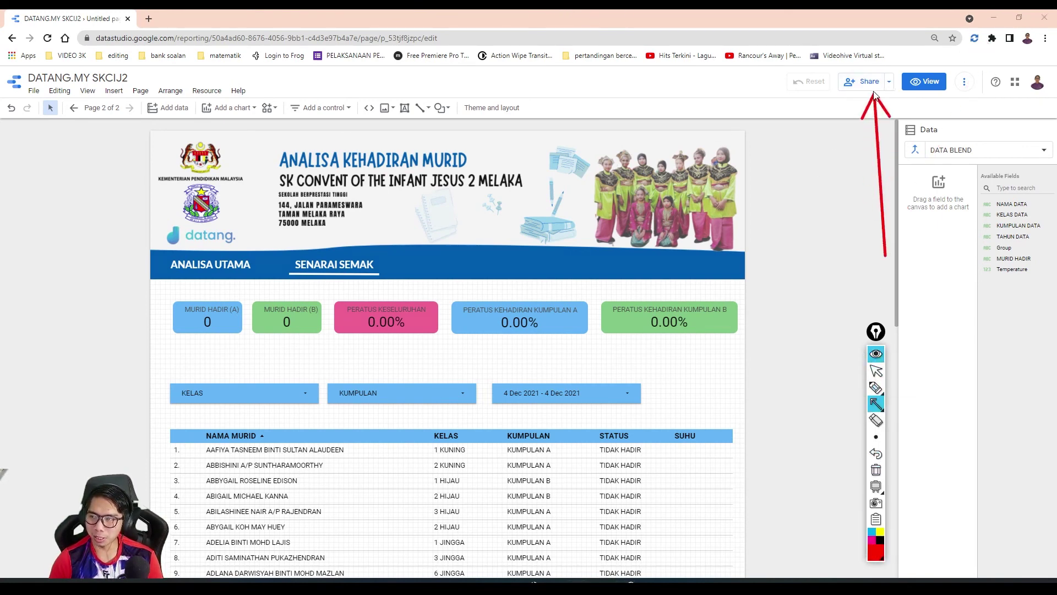
{"action": "left_click", "coordinate": [876, 353]}
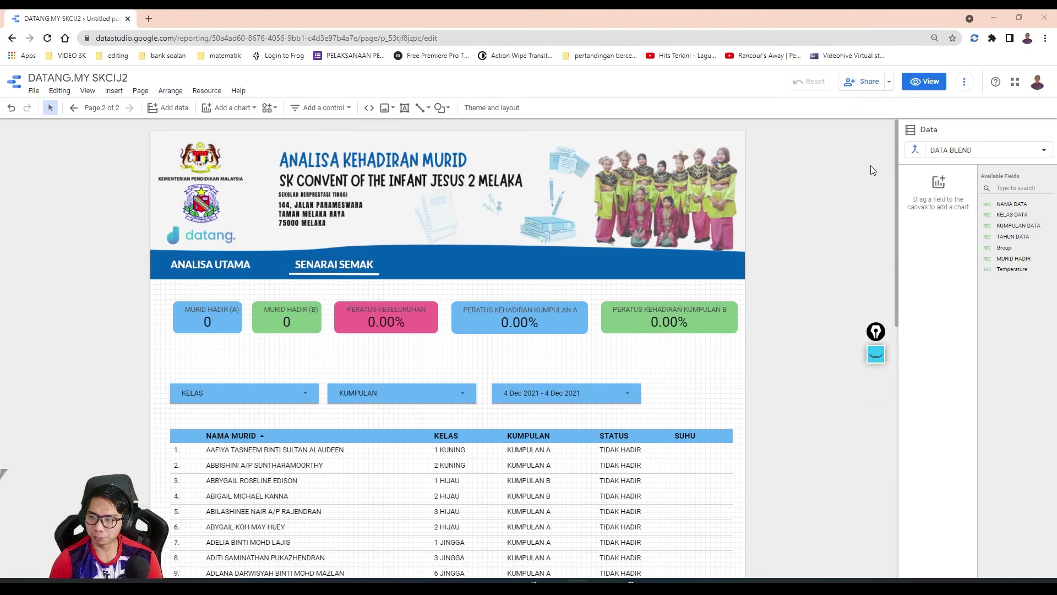
Step: Set the report's link sharing to "Anyone with the link can view", save the change and copy the report link
{"action": "left_click", "coordinate": [864, 83]}
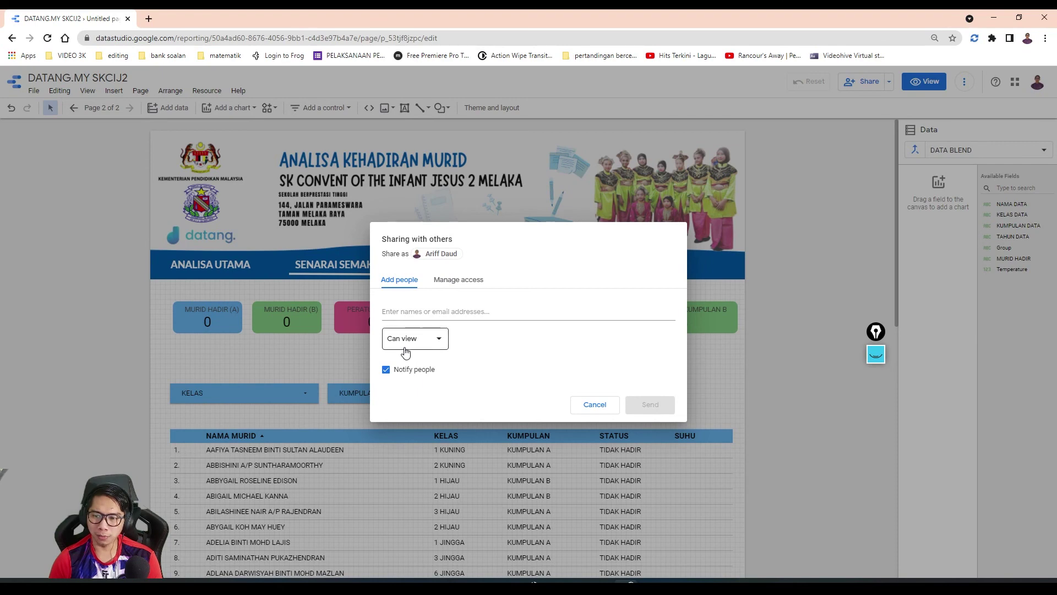
{"action": "left_click", "coordinate": [442, 286]}
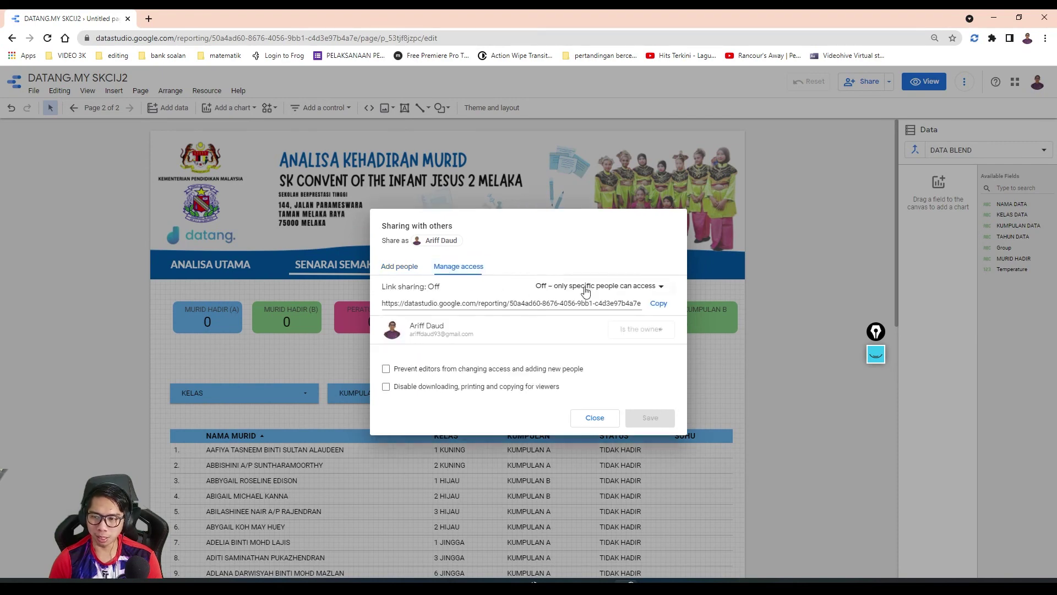
{"action": "left_click", "coordinate": [534, 287]}
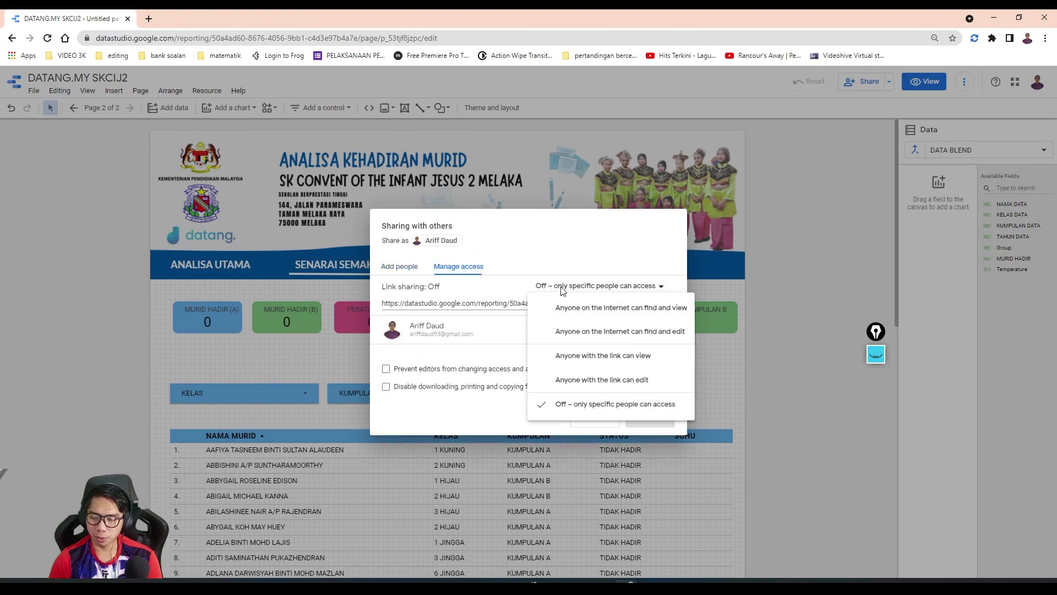
{"action": "left_click", "coordinate": [642, 362]}
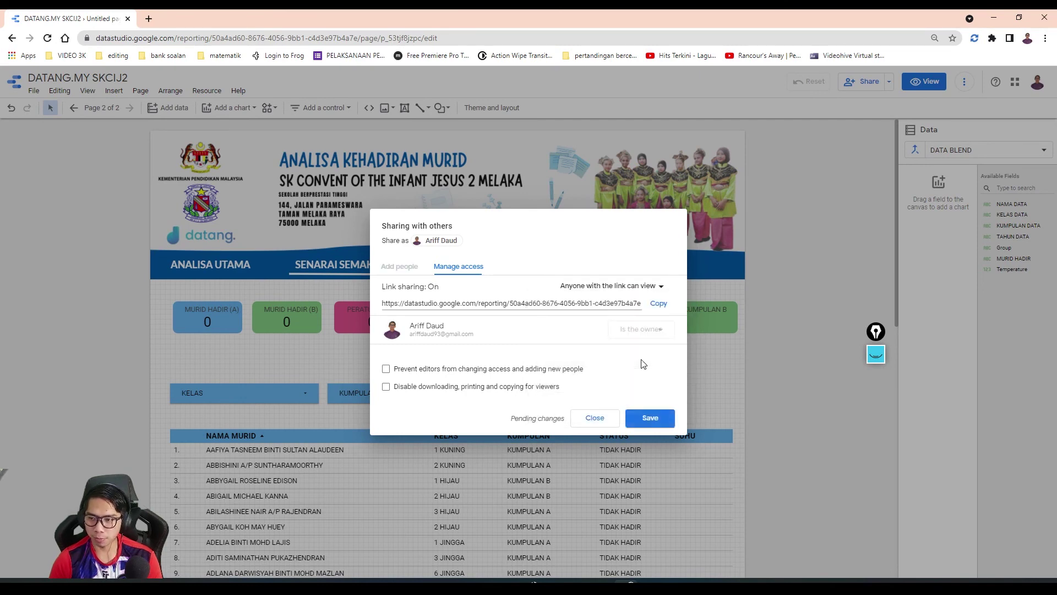
{"action": "left_click", "coordinate": [658, 304]}
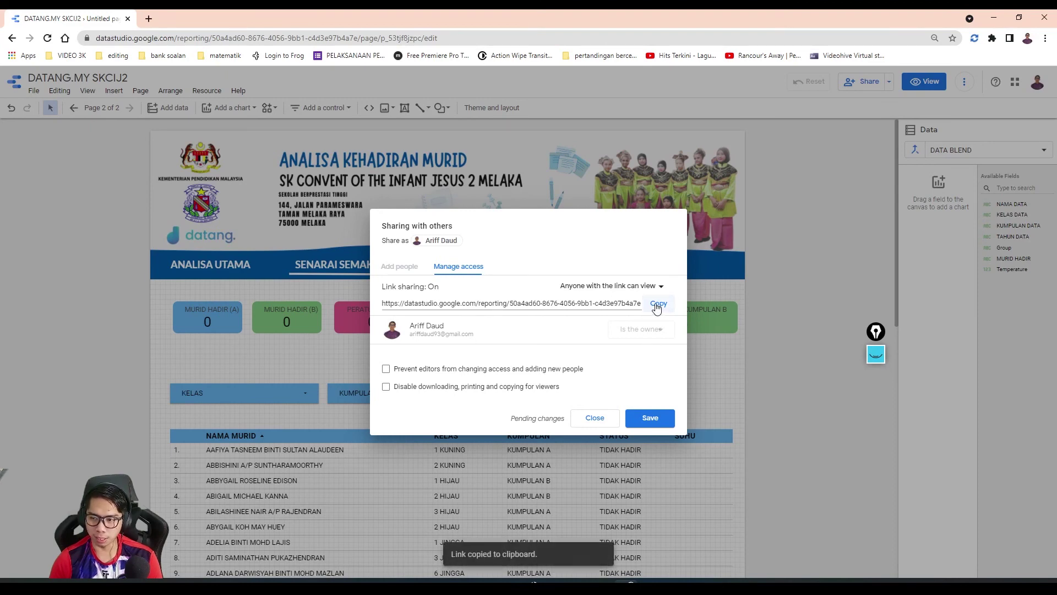
{"action": "left_click", "coordinate": [643, 419]}
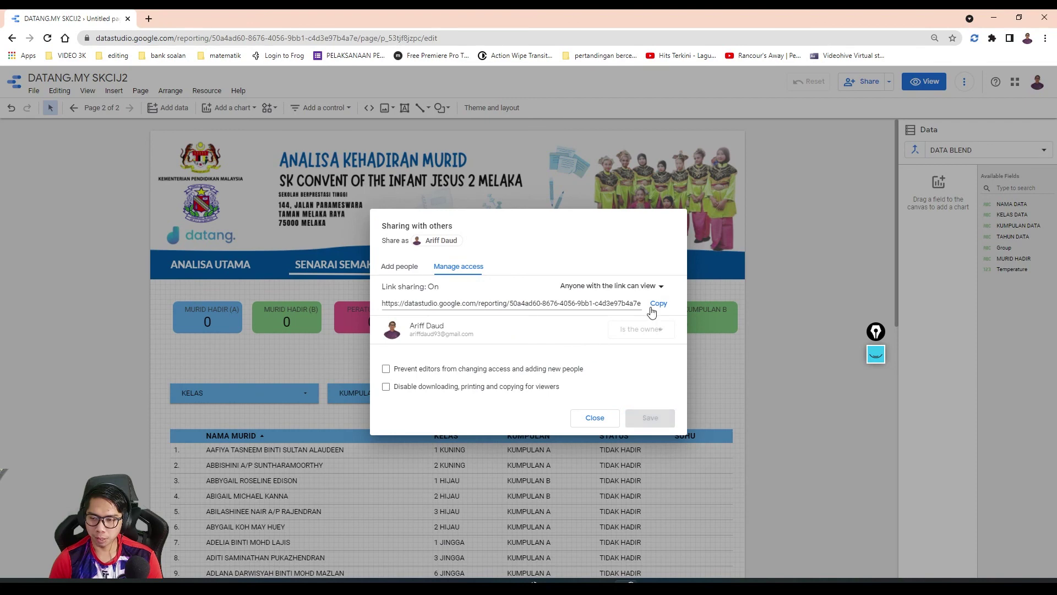
{"action": "left_click", "coordinate": [658, 304]}
{"action": "left_click", "coordinate": [594, 418]}
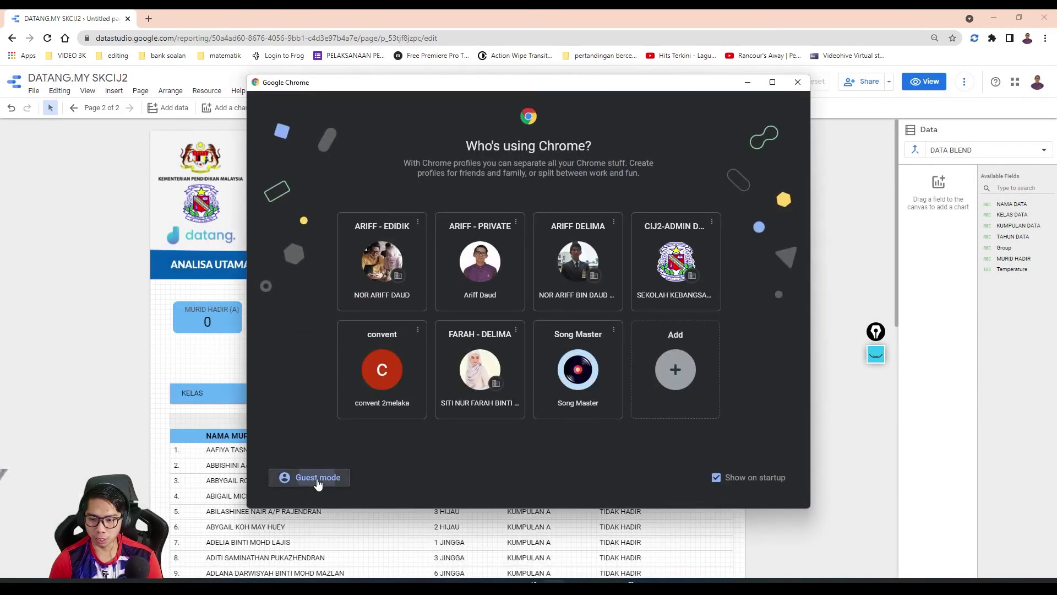
Step: Open the copied report link in a Chrome guest-mode window
{"action": "left_click", "coordinate": [316, 480]}
{"action": "right_click", "coordinate": [152, 38]}
{"action": "left_click", "coordinate": [198, 123]}
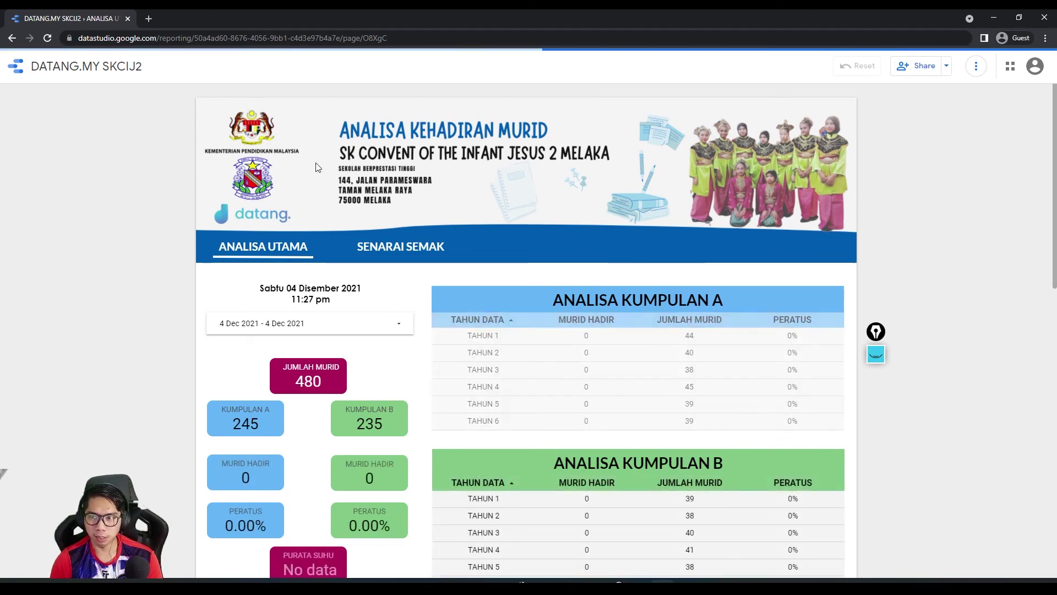
Step: Check as a guest that the shared report's ANALISA UTAMA and SENARAI SEMAK pages open and display correctly
{"action": "scroll", "coordinate": [152, 427], "scroll_direction": "down", "scroll_amount": 4}
{"action": "scroll", "coordinate": [153, 425], "scroll_direction": "up", "scroll_amount": 4}
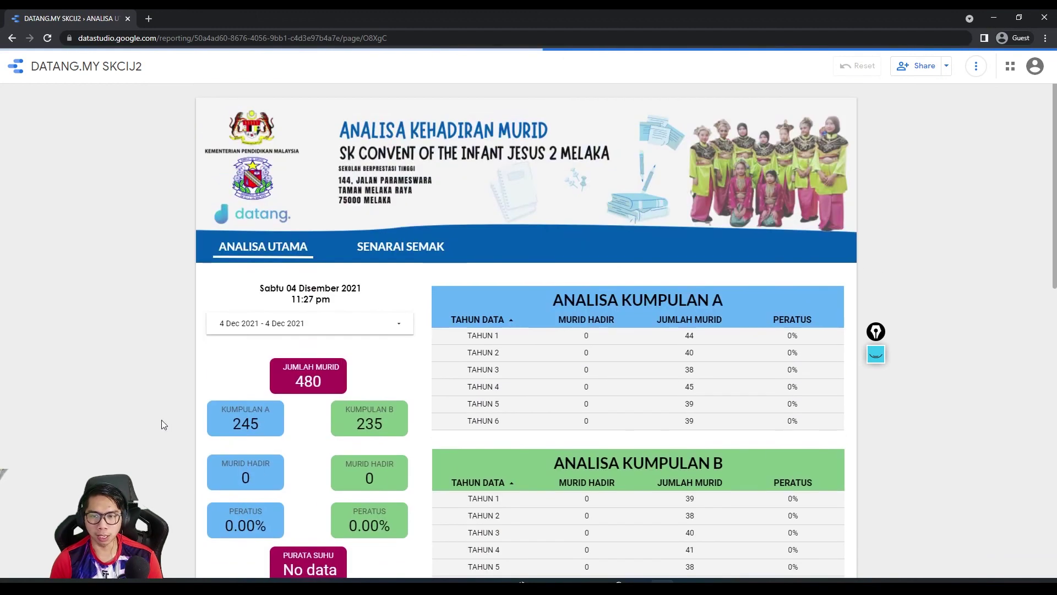
{"action": "left_click", "coordinate": [393, 250]}
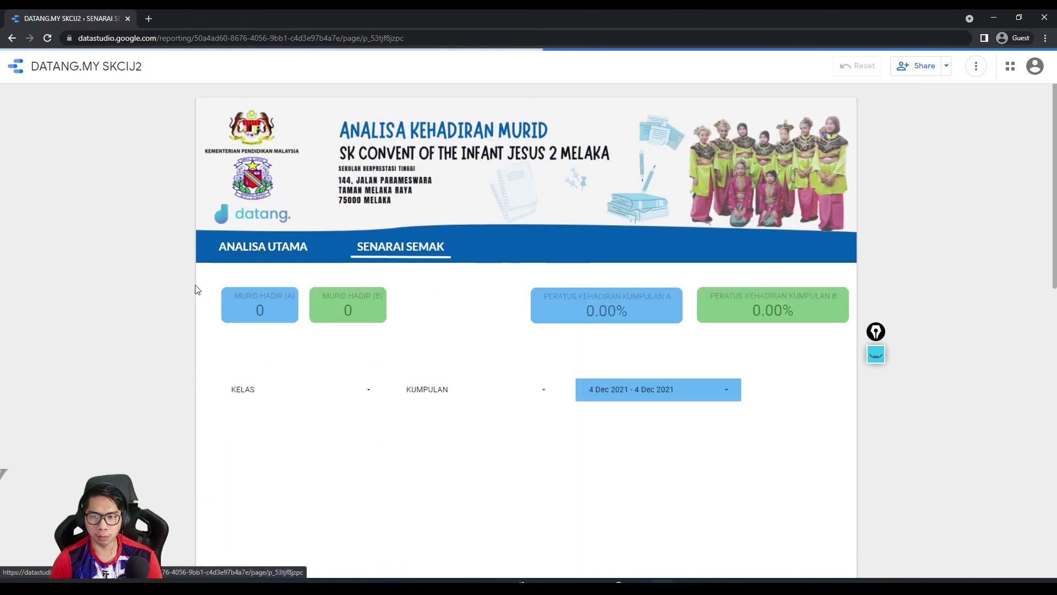
{"action": "scroll", "coordinate": [48, 400], "scroll_direction": "down", "scroll_amount": 3}
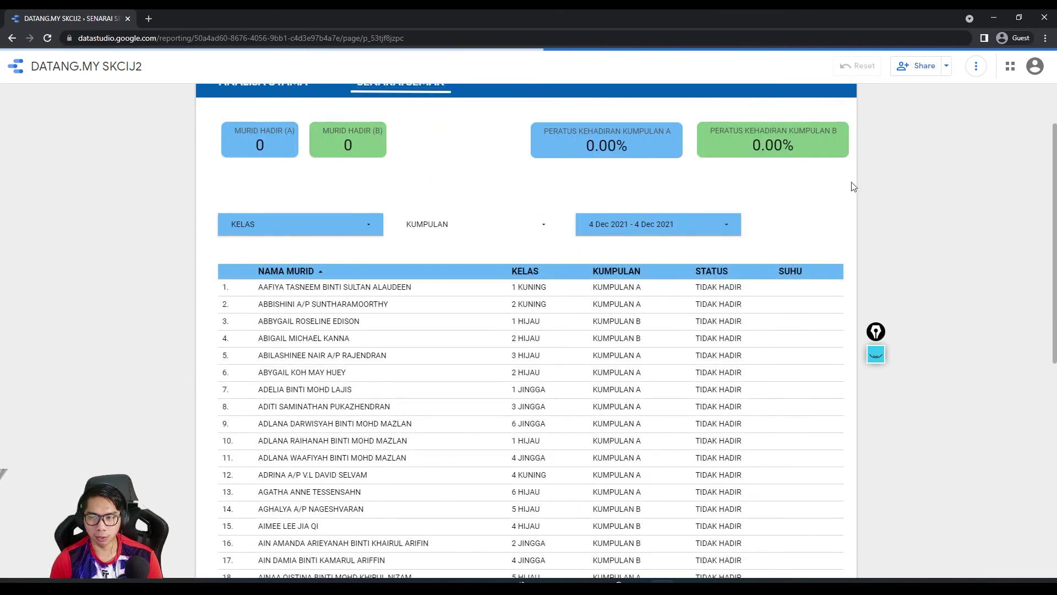
{"action": "scroll", "coordinate": [233, 291], "scroll_direction": "up", "scroll_amount": 3}
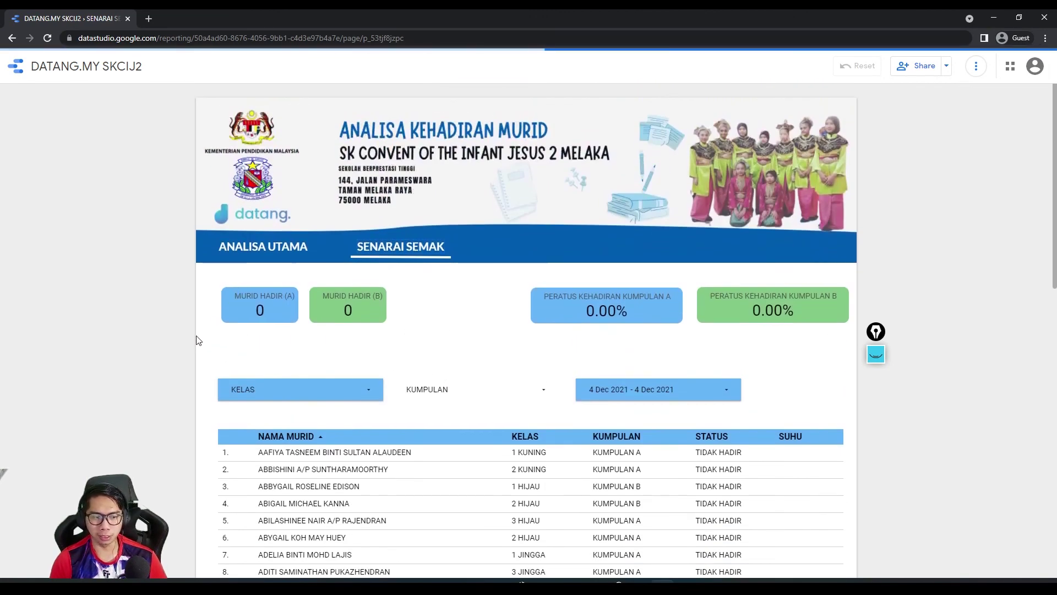
{"action": "left_click", "coordinate": [242, 247]}
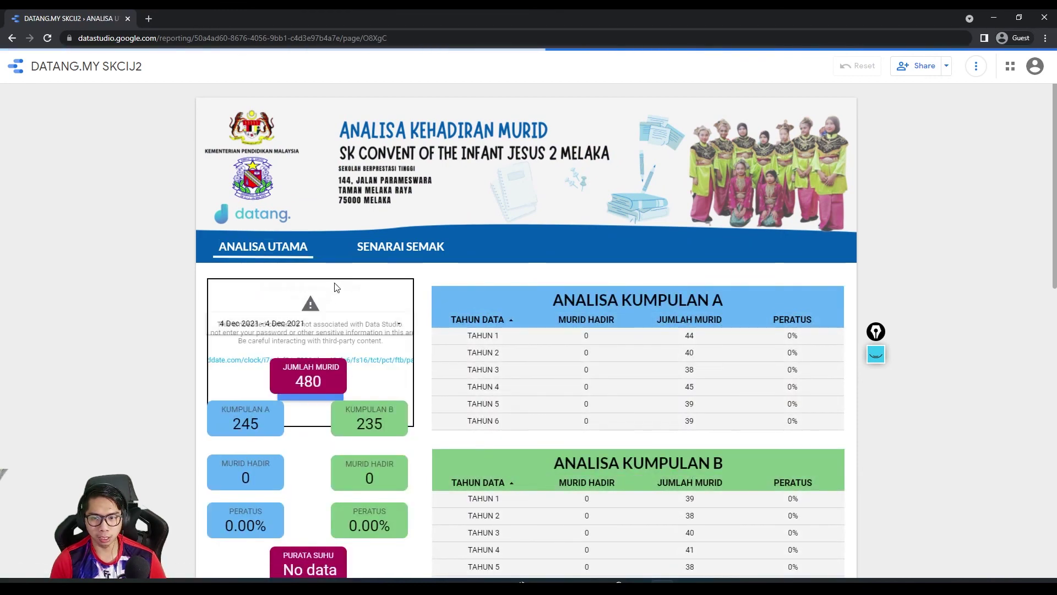
{"action": "left_click", "coordinate": [385, 247]}
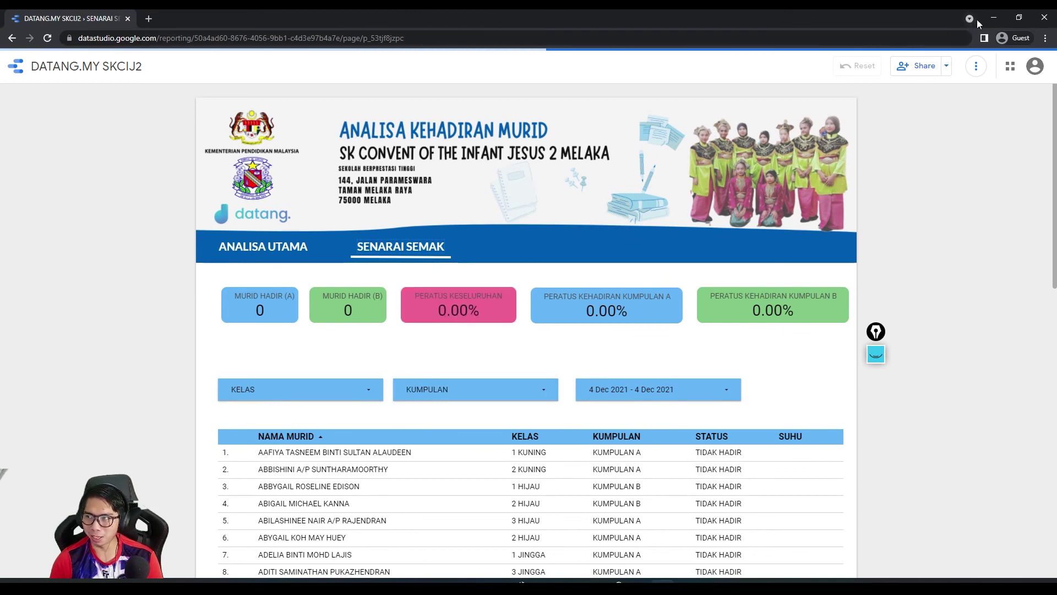
{"action": "left_click", "coordinate": [994, 17]}
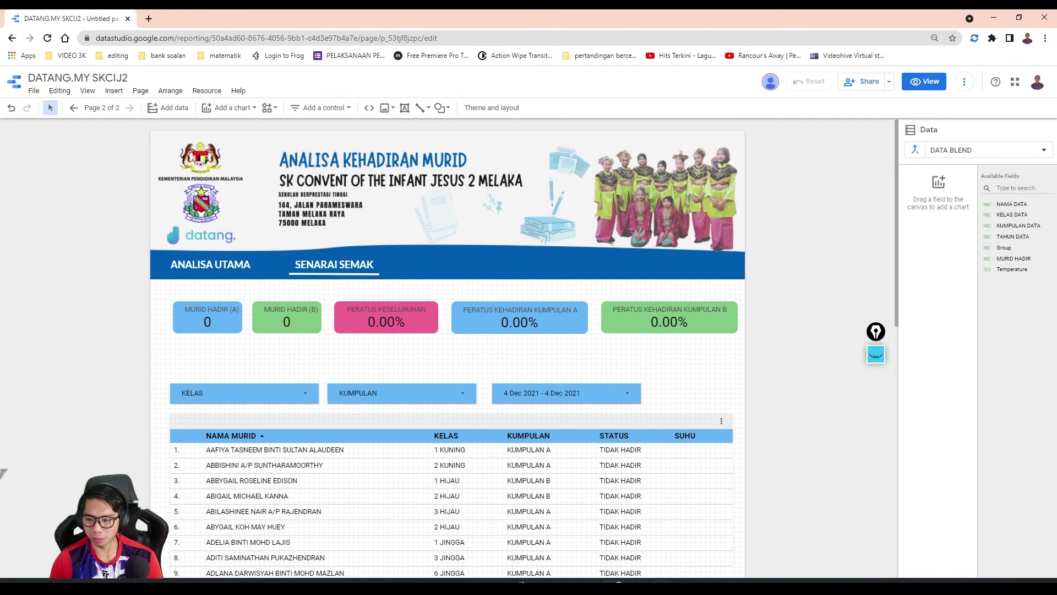
{"action": "key", "text": "alt+Tab"}
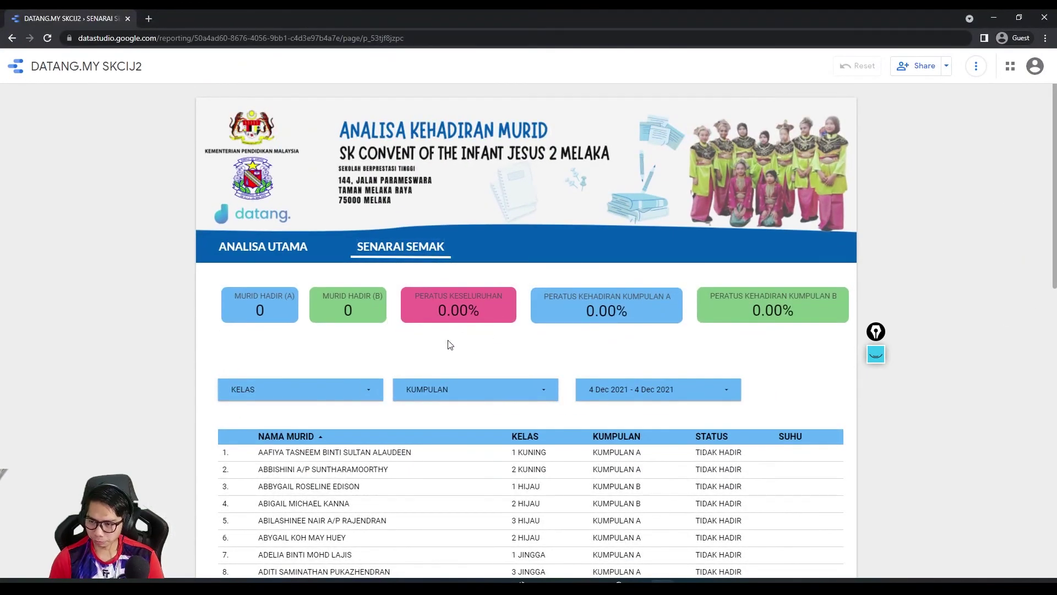
Step: Set the date range on the shared report's SENARAI SEMAK page to 3 Dec 2021 only
{"action": "scroll", "coordinate": [231, 365], "scroll_direction": "down", "scroll_amount": 1}
{"action": "left_click", "coordinate": [650, 336]}
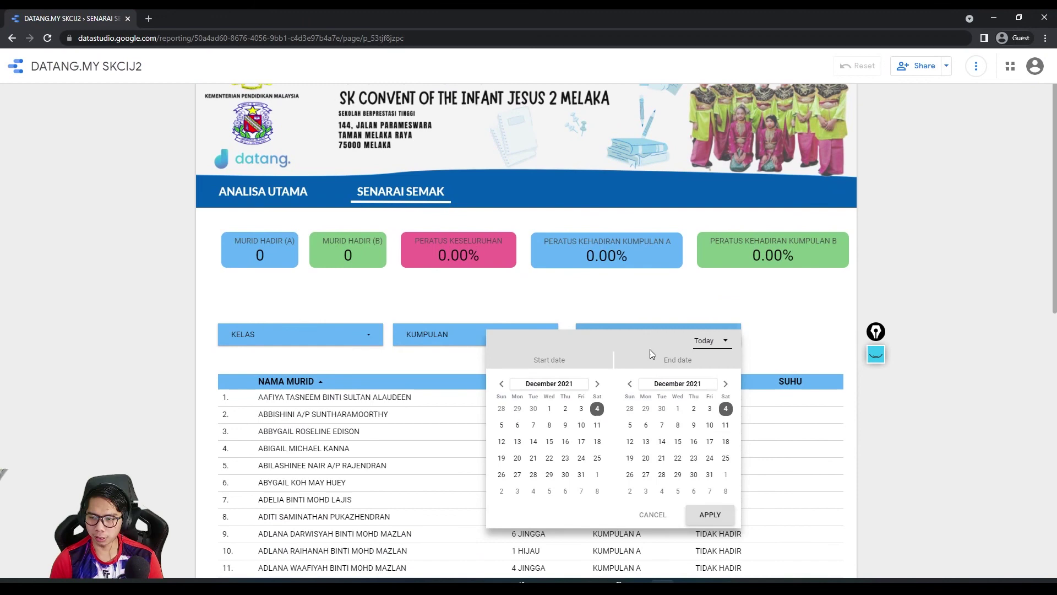
{"action": "left_click", "coordinate": [581, 408]}
{"action": "left_click", "coordinate": [710, 408]}
{"action": "left_click", "coordinate": [706, 514]}
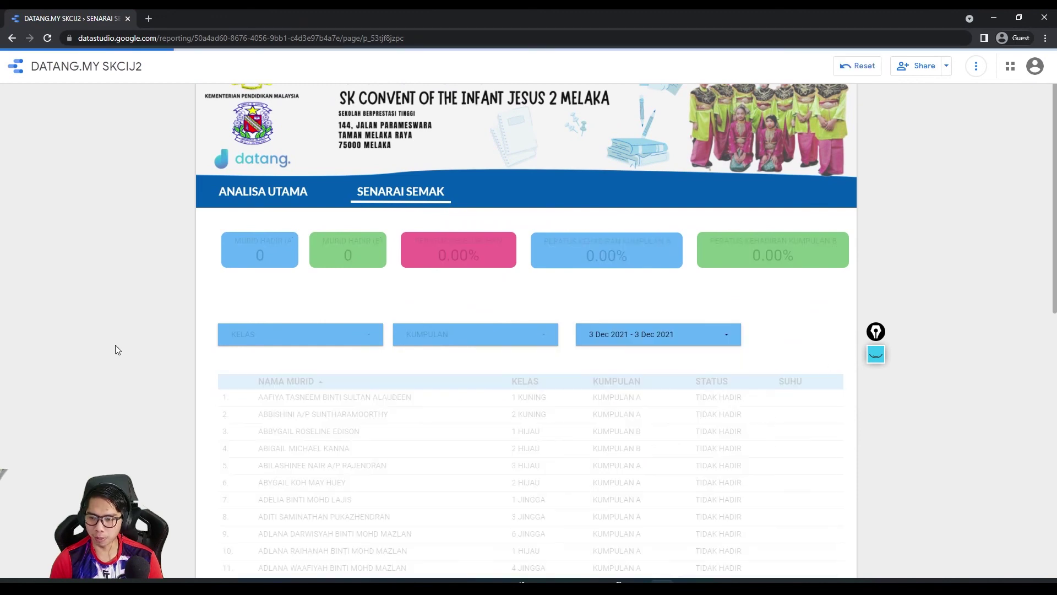
{"action": "scroll", "coordinate": [90, 349], "scroll_direction": "down", "scroll_amount": 1}
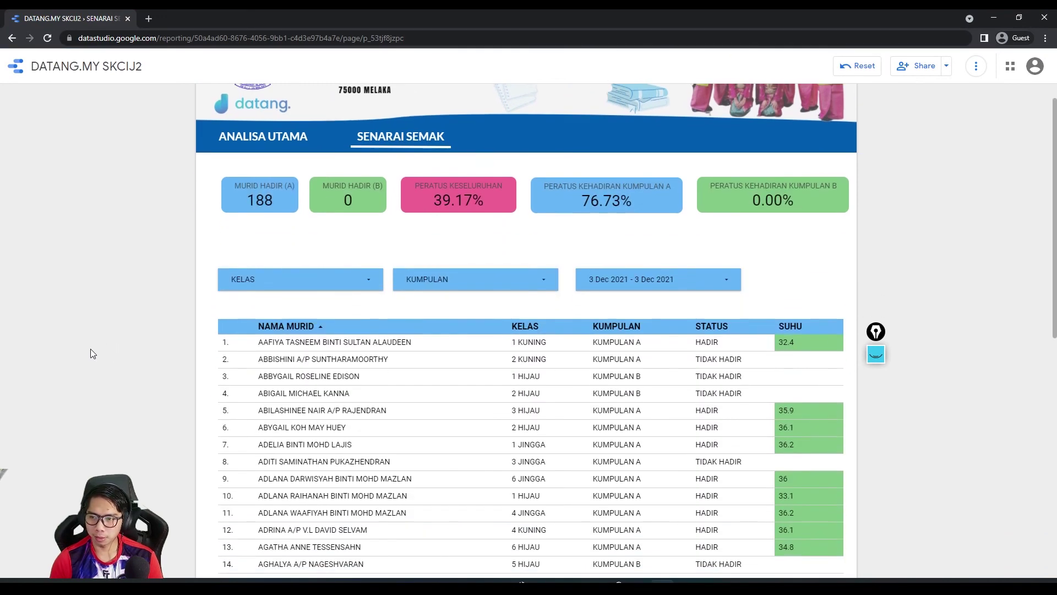
Step: Filter the SENARAI SEMAK student list by KELAS to show only 1 HIJAU
{"action": "left_click", "coordinate": [379, 279]}
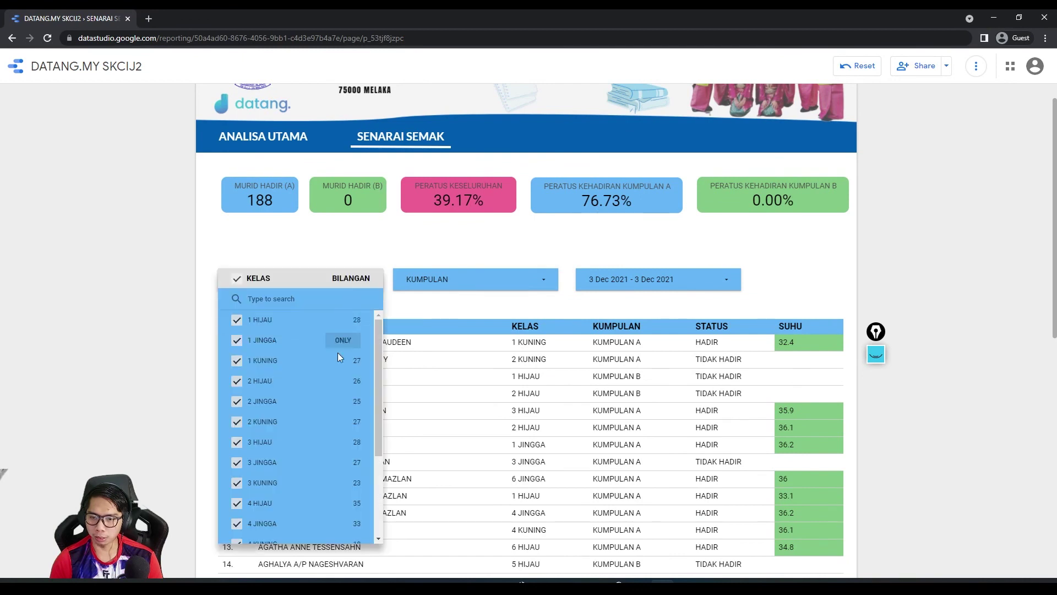
{"action": "left_click", "coordinate": [342, 316]}
{"action": "left_click", "coordinate": [512, 286]}
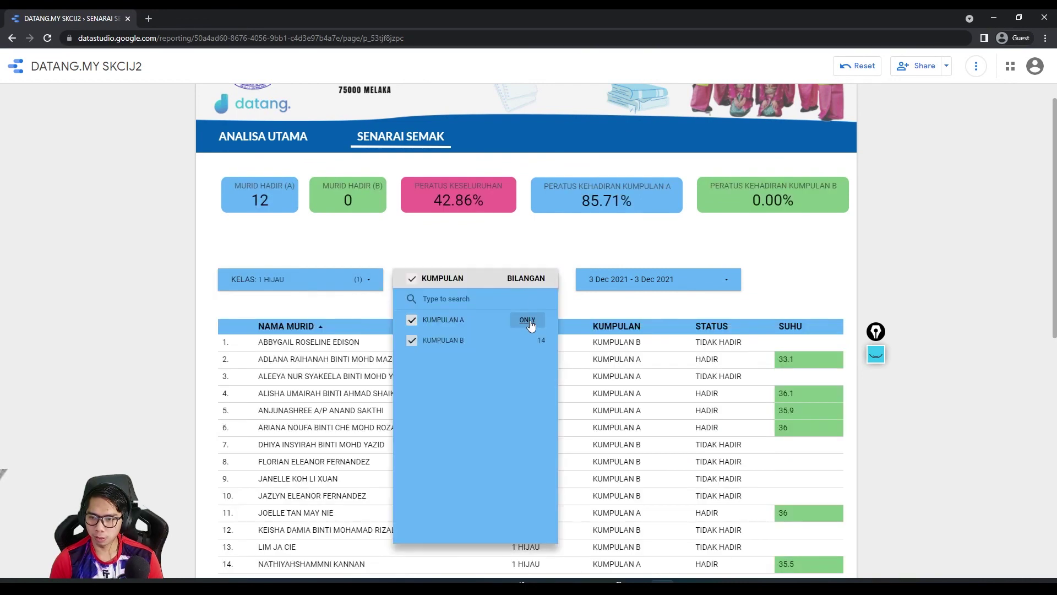
{"action": "left_click", "coordinate": [117, 273]}
{"action": "scroll", "coordinate": [176, 387], "scroll_direction": "down", "scroll_amount": 1}
{"action": "scroll", "coordinate": [176, 387], "scroll_direction": "down", "scroll_amount": 1}
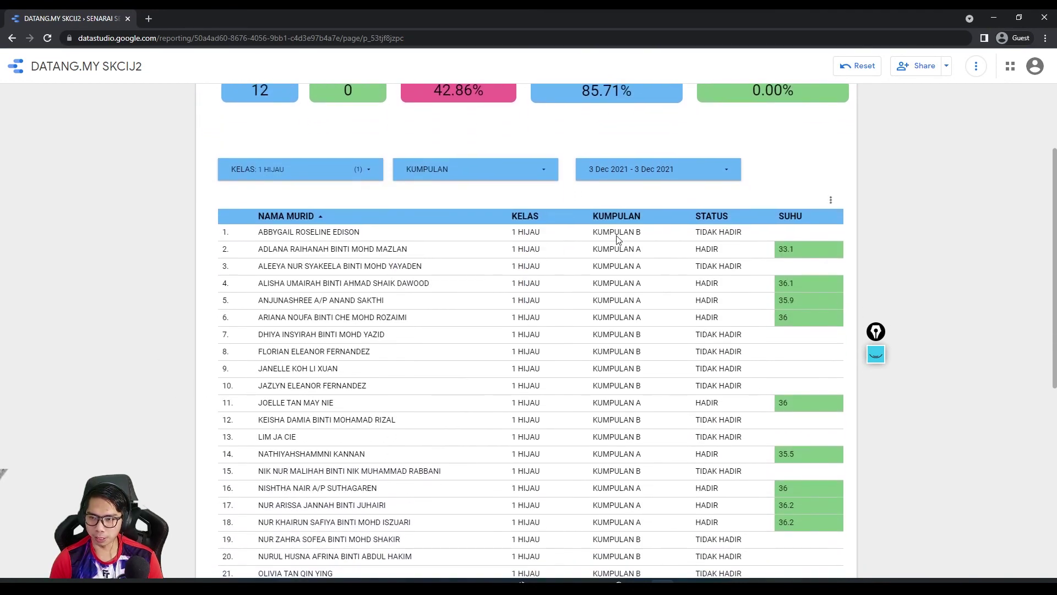
Step: Narrow the 1 HIJAU student list by KUMPULAN to show only KUMPULAN A and review the filtered attendance
{"action": "left_click", "coordinate": [460, 175]}
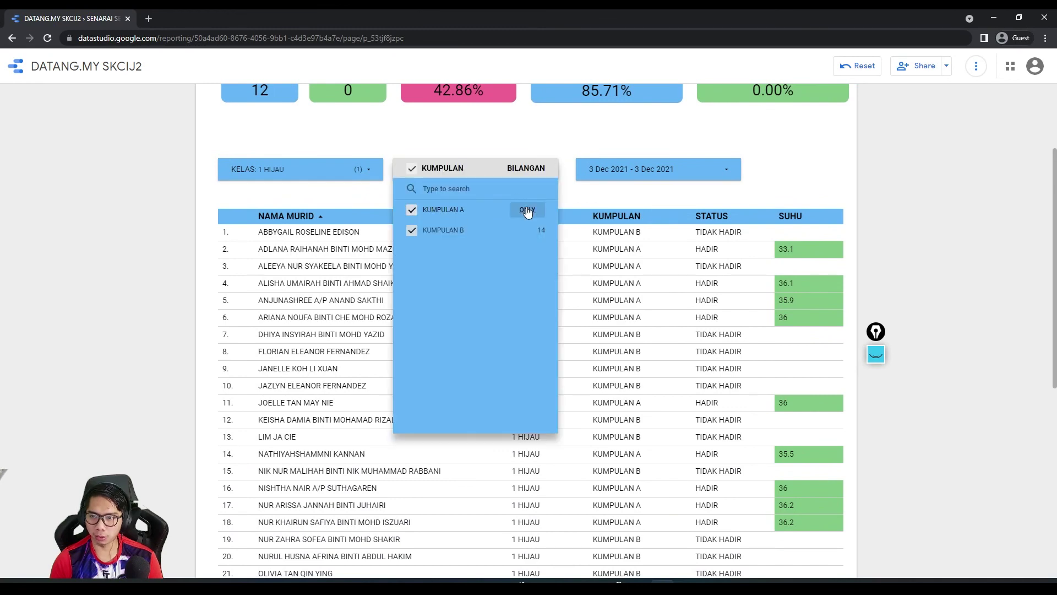
{"action": "left_click", "coordinate": [527, 211]}
{"action": "left_click", "coordinate": [127, 206]}
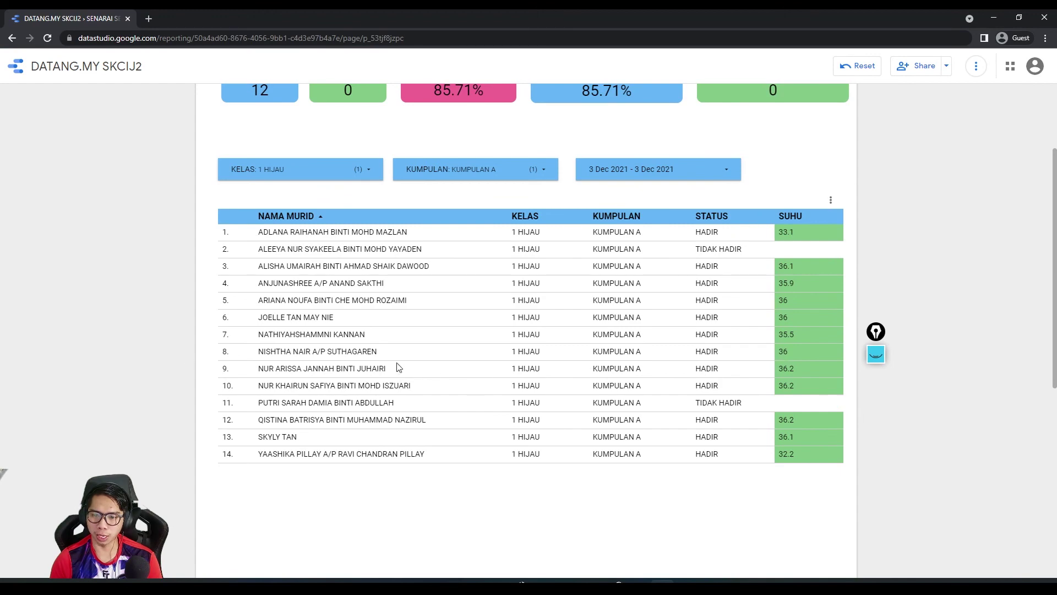
{"action": "scroll", "coordinate": [82, 408], "scroll_direction": "up", "scroll_amount": 3}
{"action": "scroll", "coordinate": [82, 409], "scroll_direction": "down", "scroll_amount": 1}
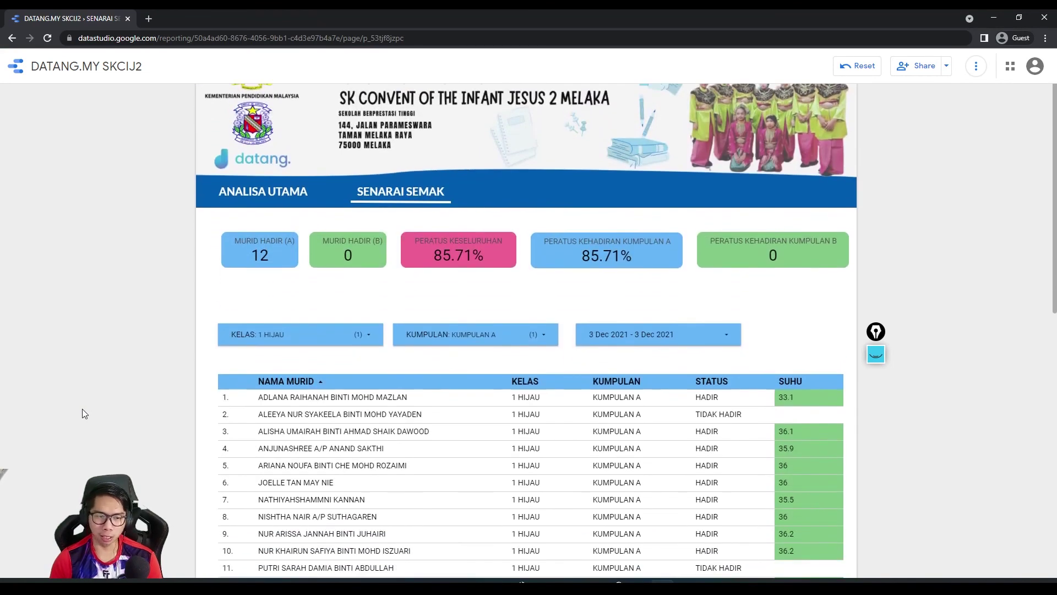